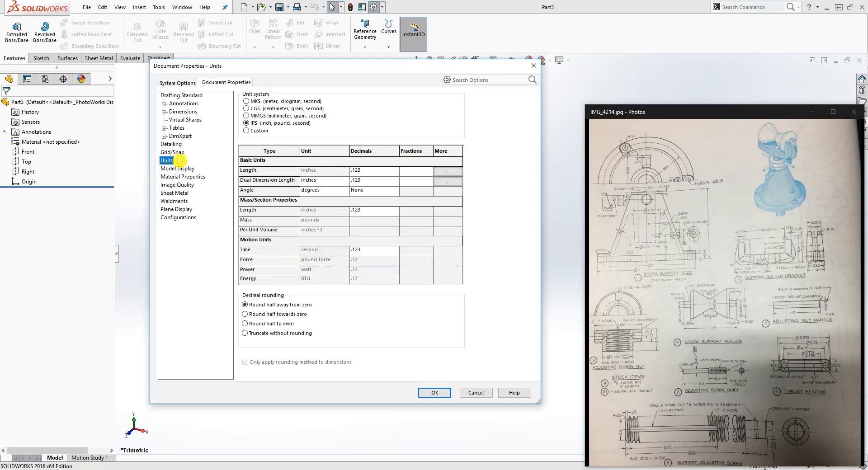
Set the document's basic length unit to four decimal places (.1234)
{"action": "left_click", "coordinate": [395, 171]}
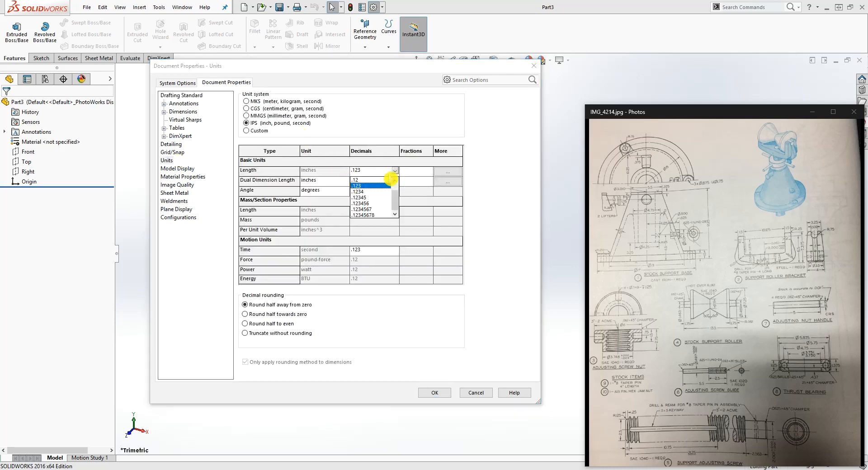
{"action": "left_click", "coordinate": [364, 191]}
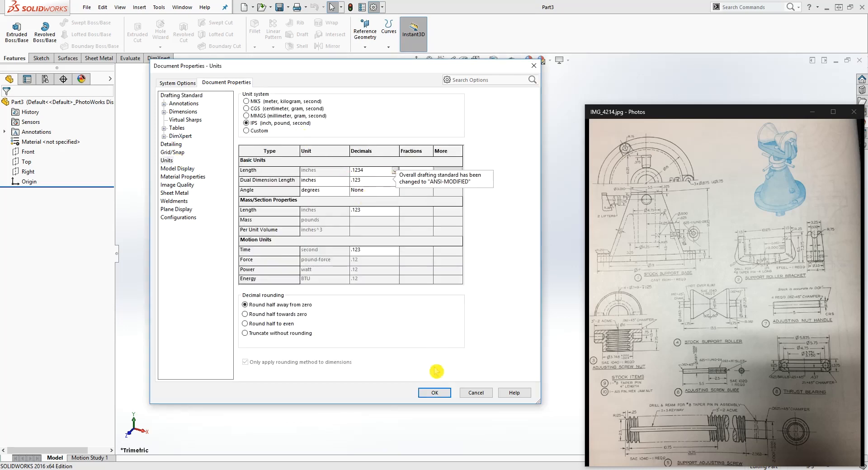
{"action": "left_click", "coordinate": [431, 391]}
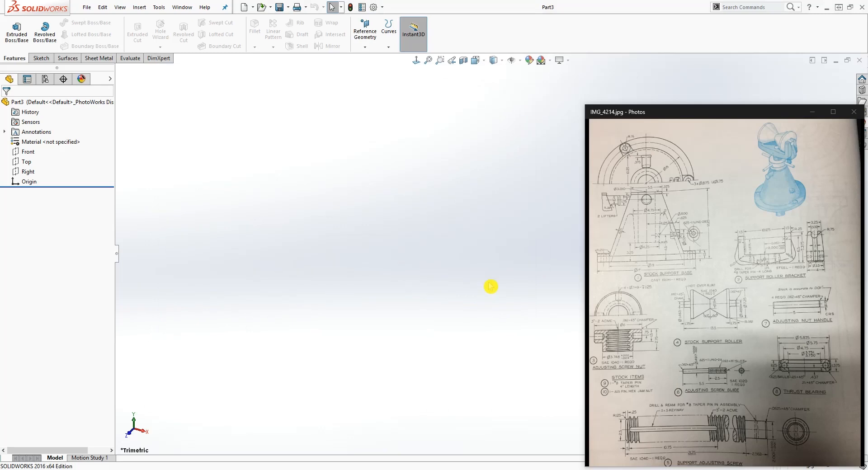
Start a new sketch on the Front plane
{"action": "left_click", "coordinate": [28, 152]}
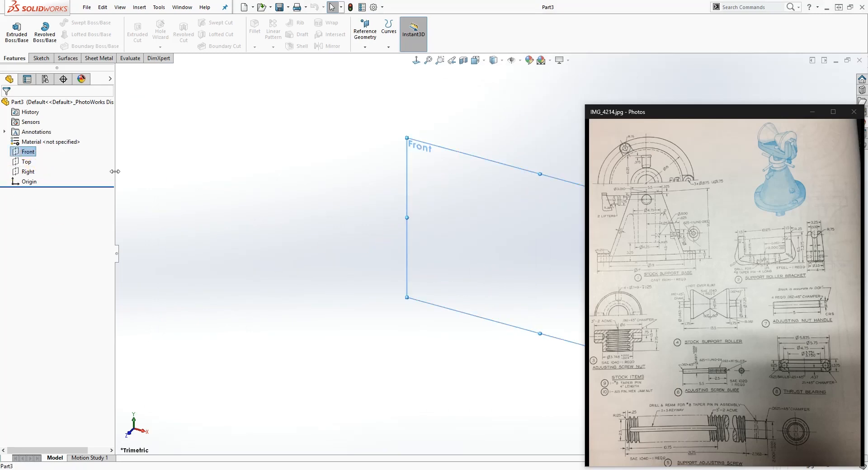
{"action": "left_click", "coordinate": [41, 58]}
{"action": "left_click", "coordinate": [13, 31]}
{"action": "scroll", "coordinate": [552, 268], "scroll_direction": "down", "scroll_amount": 5}
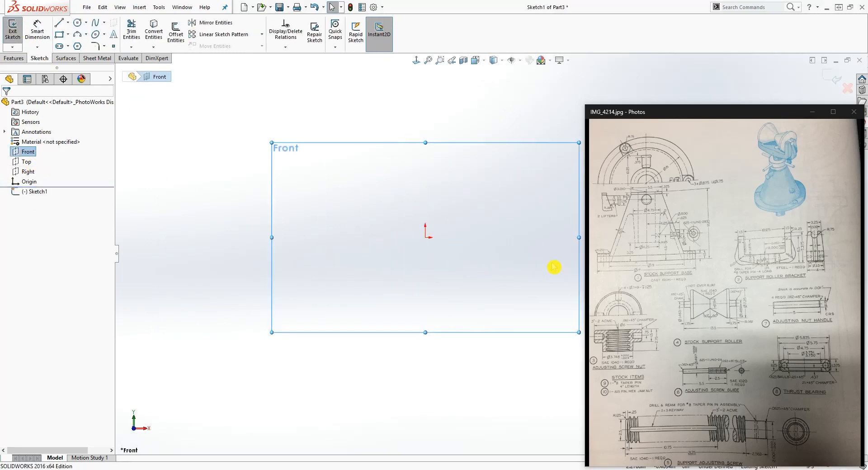
{"action": "scroll", "coordinate": [495, 244], "scroll_direction": "up", "scroll_amount": 2}
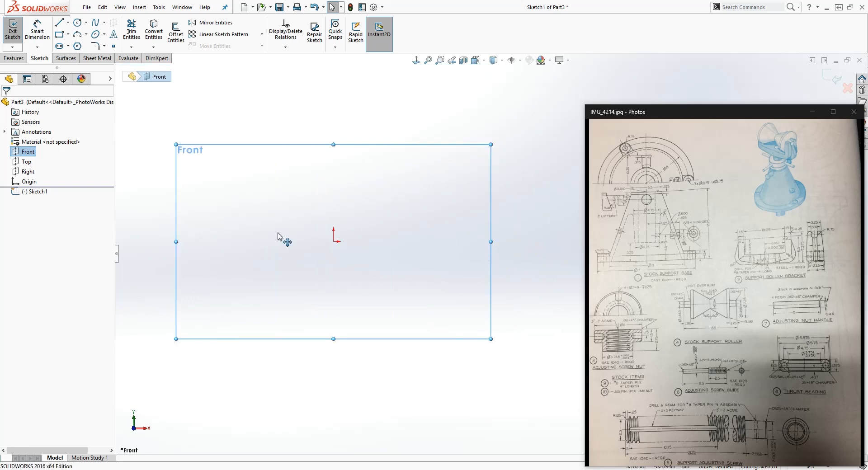
Sketch a closed stepped profile from the origin with a left side about 1.9 in tall and a notch about 0.65 in high at the lower right
{"action": "key", "text": "l"}
{"action": "left_click", "coordinate": [333, 240]}
{"action": "left_click", "coordinate": [333, 147]}
{"action": "left_click", "coordinate": [454, 148]}
{"action": "left_click", "coordinate": [454, 209]}
{"action": "left_click", "coordinate": [400, 209]}
{"action": "left_click", "coordinate": [400, 241]}
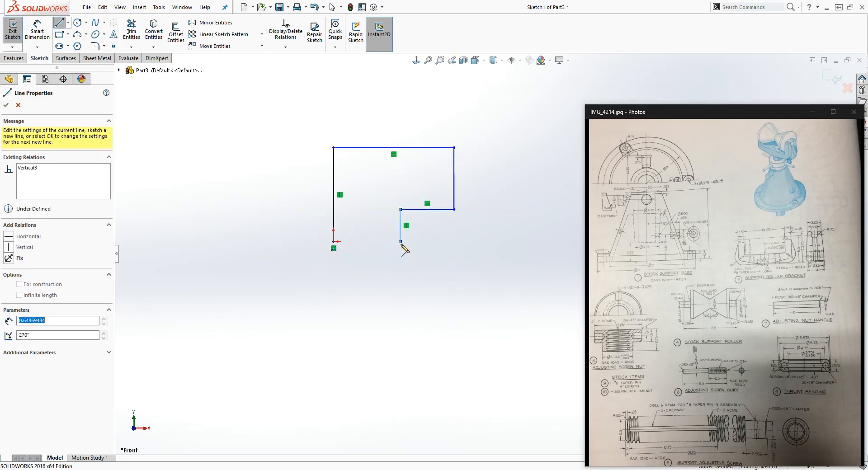
{"action": "left_click", "coordinate": [333, 241]}
{"action": "key", "text": "Escape"}
{"action": "left_click", "coordinate": [638, 350]}
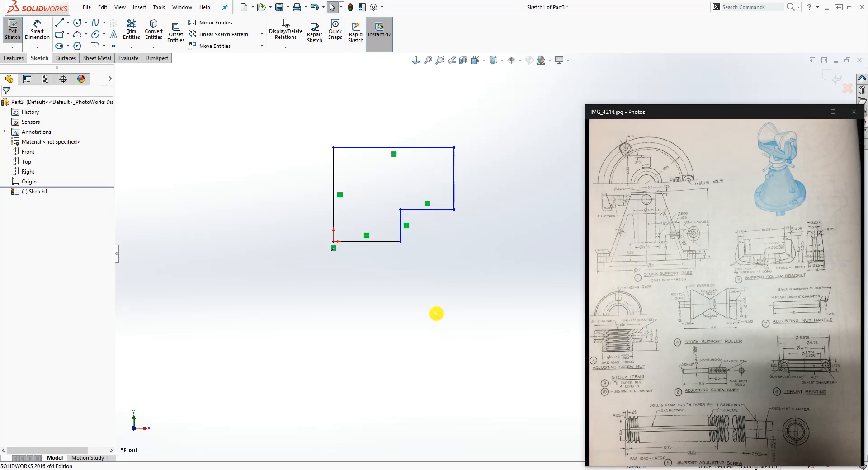
Convert the profile's vertical line through the origin to construction geometry
{"action": "left_click", "coordinate": [333, 158]}
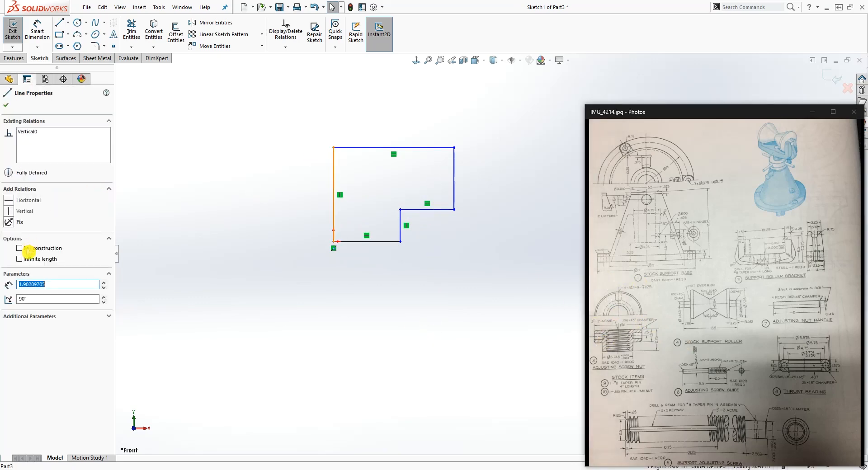
{"action": "left_click", "coordinate": [29, 251]}
{"action": "left_click", "coordinate": [288, 214]}
Dimension the upper right corner about the centerline as a 6 in diameter
{"action": "right_click_drag", "start_coordinate": [377, 356], "coordinate": [379, 294]}
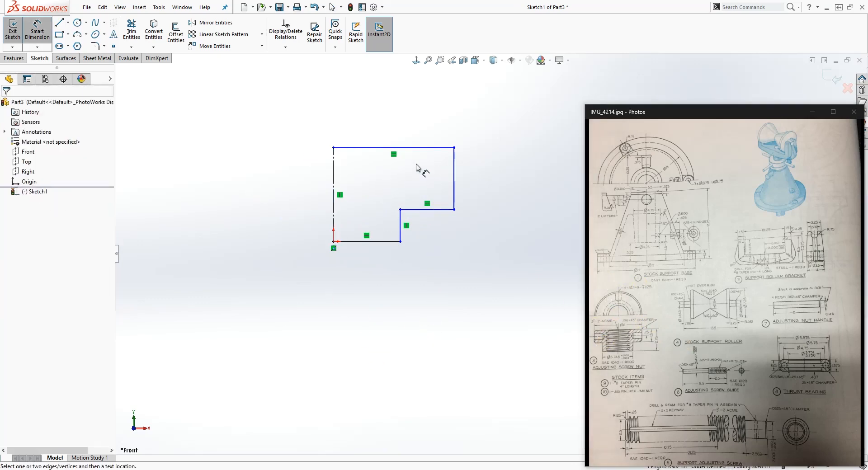
{"action": "left_click", "coordinate": [454, 148]}
{"action": "left_click", "coordinate": [334, 179]}
{"action": "left_click", "coordinate": [320, 84]}
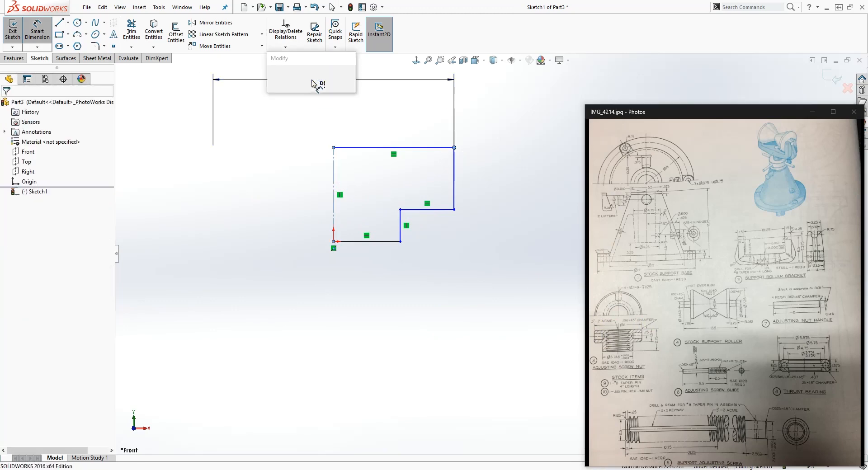
{"action": "type", "text": "6"}
{"action": "key", "text": "Return"}
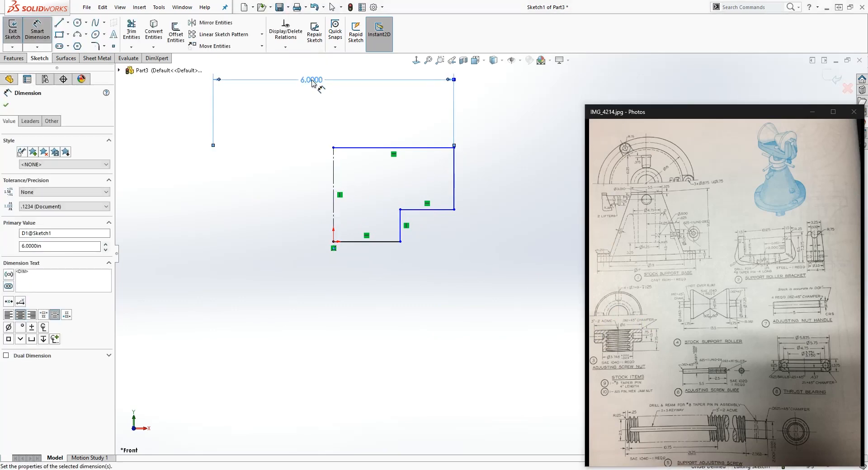
Dimension the upper right vertical edge with a length of 1.5 in
{"action": "left_click", "coordinate": [454, 167]}
{"action": "key", "text": "Escape"}
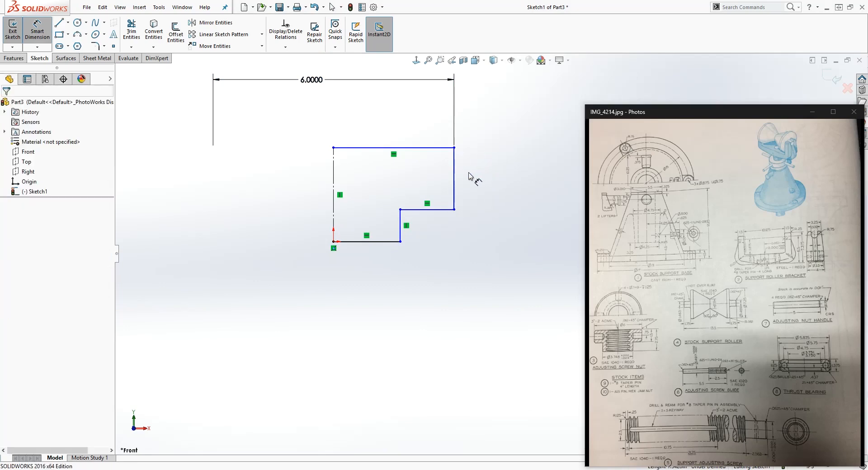
{"action": "left_click", "coordinate": [454, 175]}
{"action": "left_click", "coordinate": [487, 171]}
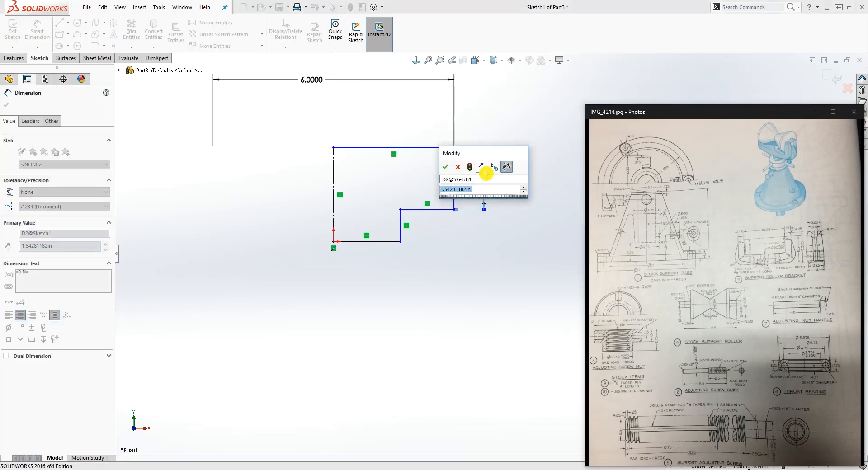
{"action": "type", "text": "1.5"}
{"action": "key", "text": "Return"}
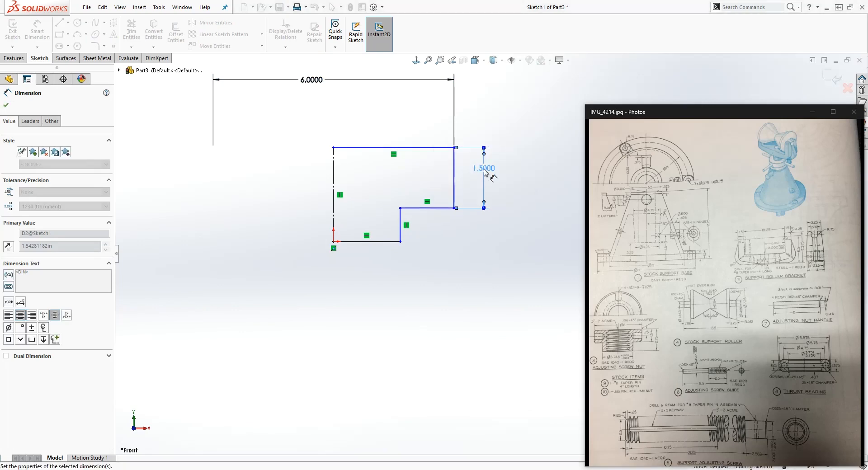
Add a vertical dimension between the profile's uppermost and lowest horizontal lines
{"action": "left_click", "coordinate": [448, 148]}
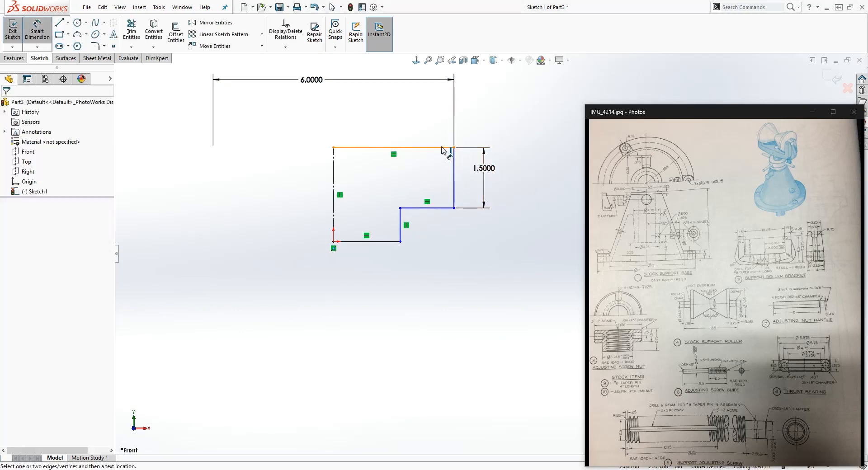
{"action": "left_click", "coordinate": [390, 241]}
{"action": "left_click", "coordinate": [531, 198]}
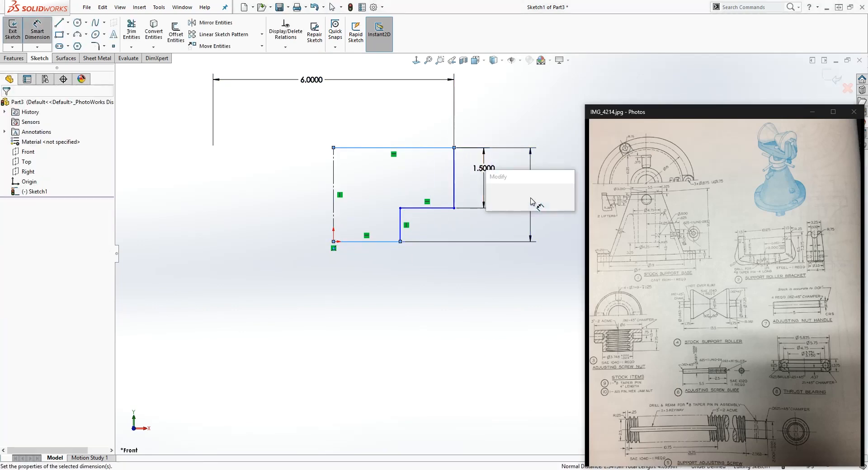
Set the profile's overall height to 275 in
{"action": "type", "text": "2"}
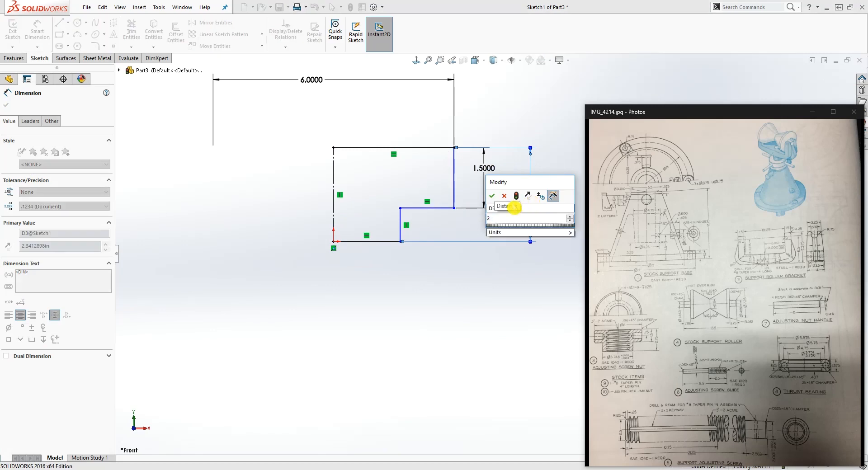
{"action": "type", "text": "75"}
{"action": "key", "text": "Return"}
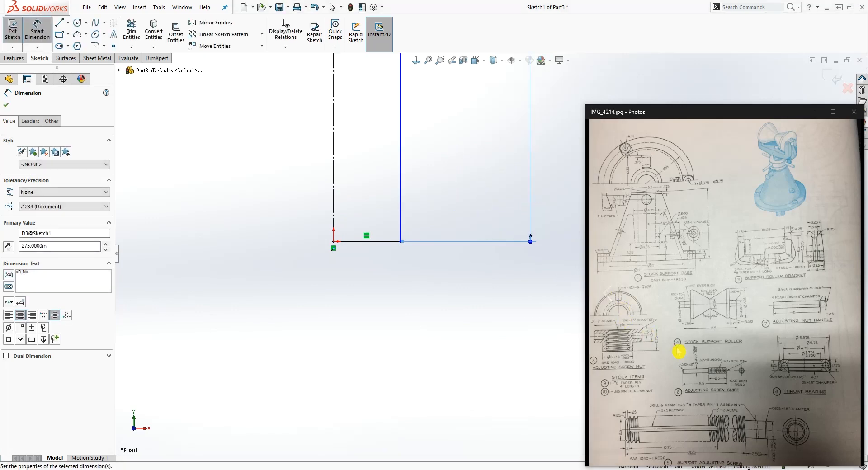
Undo the last change to the overall height and leave the dimension command
{"action": "scroll", "coordinate": [523, 188], "scroll_direction": "down", "scroll_amount": 8}
{"action": "scroll", "coordinate": [542, 147], "scroll_direction": "up", "scroll_amount": 10}
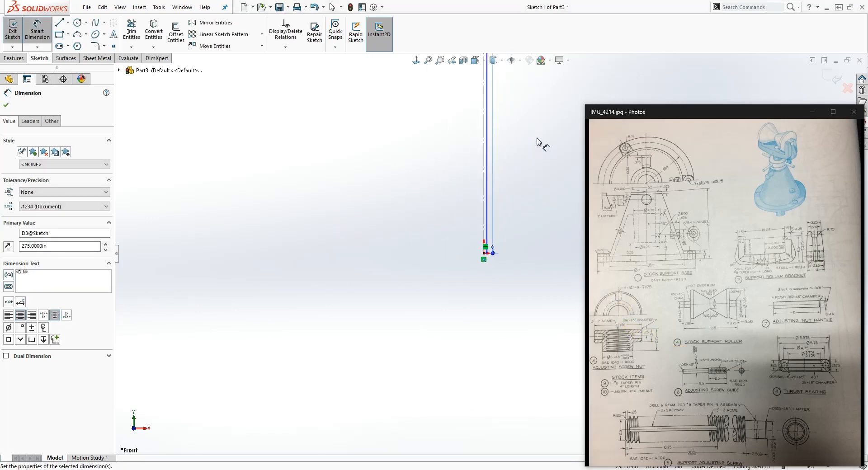
{"action": "scroll", "coordinate": [520, 143], "scroll_direction": "down", "scroll_amount": 4}
{"action": "double_click", "coordinate": [454, 178]}
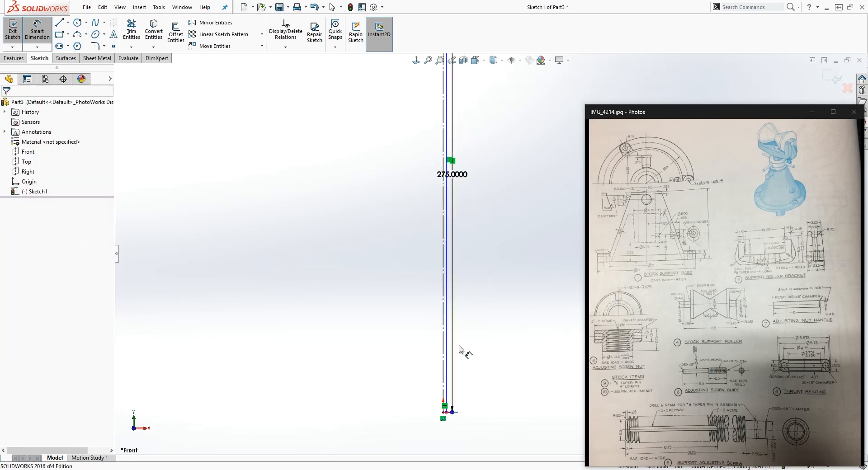
{"action": "left_click", "coordinate": [314, 7]}
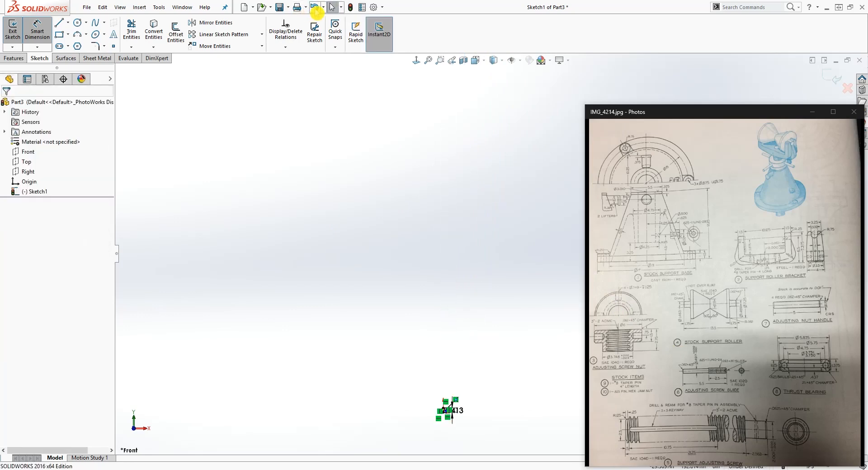
{"action": "left_click", "coordinate": [332, 6]}
{"action": "scroll", "coordinate": [511, 439], "scroll_direction": "down", "scroll_amount": 10}
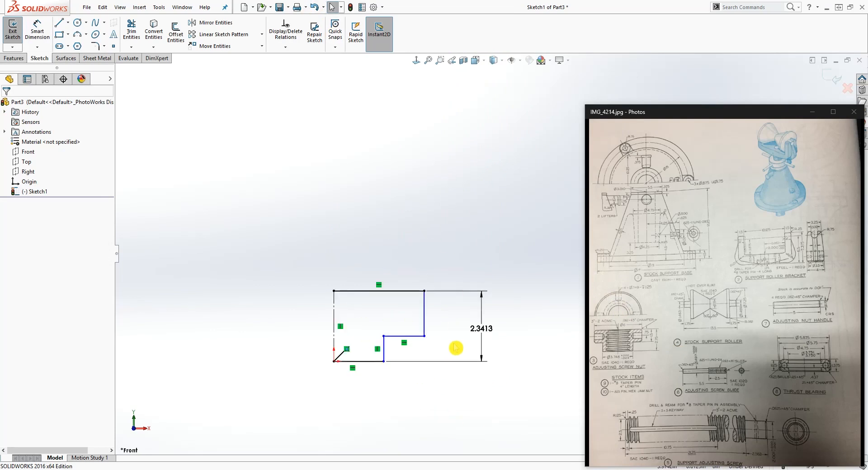
{"action": "scroll", "coordinate": [506, 305], "scroll_direction": "up", "scroll_amount": 3}
{"action": "scroll", "coordinate": [511, 316], "scroll_direction": "down", "scroll_amount": 3}
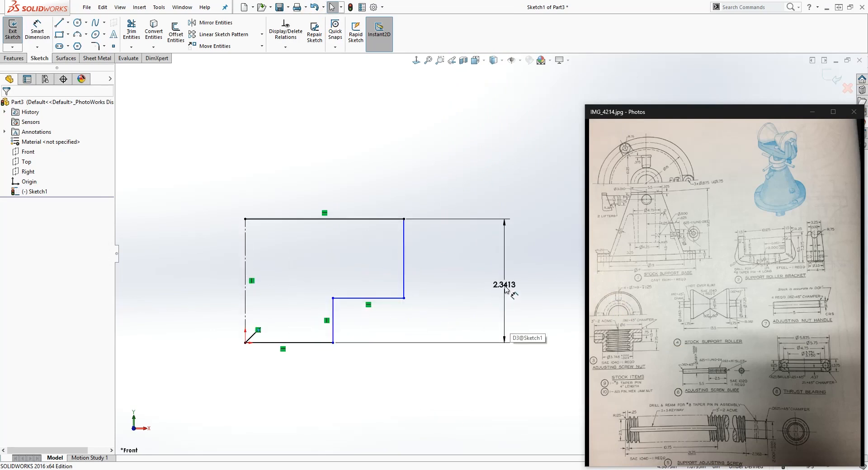
Set the profile's overall height dimension to 2.75 in
{"action": "double_click", "coordinate": [505, 285]}
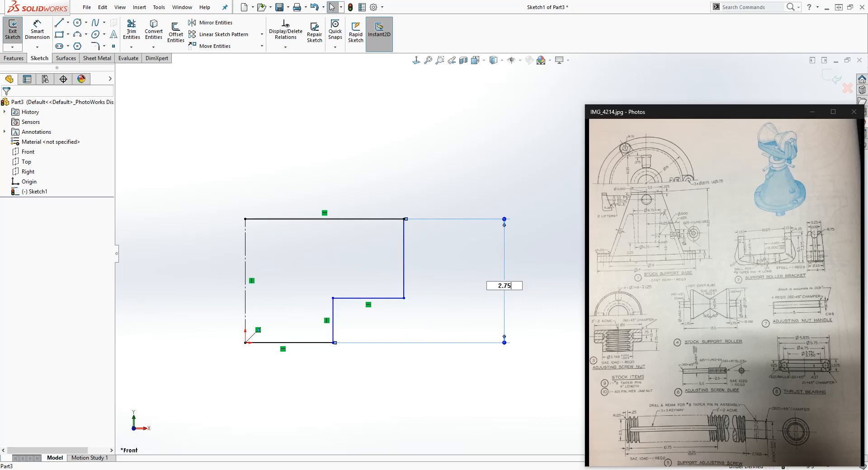
{"action": "type", "text": "2.75"}
{"action": "key", "text": "Return"}
{"action": "left_click_drag", "start_coordinate": [460, 237], "coordinate": [467, 246]}
{"action": "left_click", "coordinate": [491, 285]}
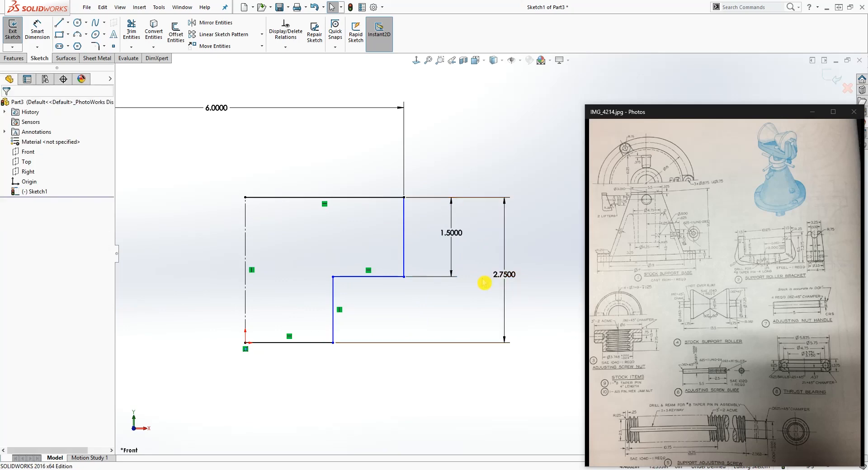
Dimension the lower vertical edge about the centerline as a 3.748 in diameter
{"action": "scroll", "coordinate": [470, 295], "scroll_direction": "up", "scroll_amount": 1}
{"action": "right_click_drag", "start_coordinate": [403, 379], "coordinate": [399, 350]}
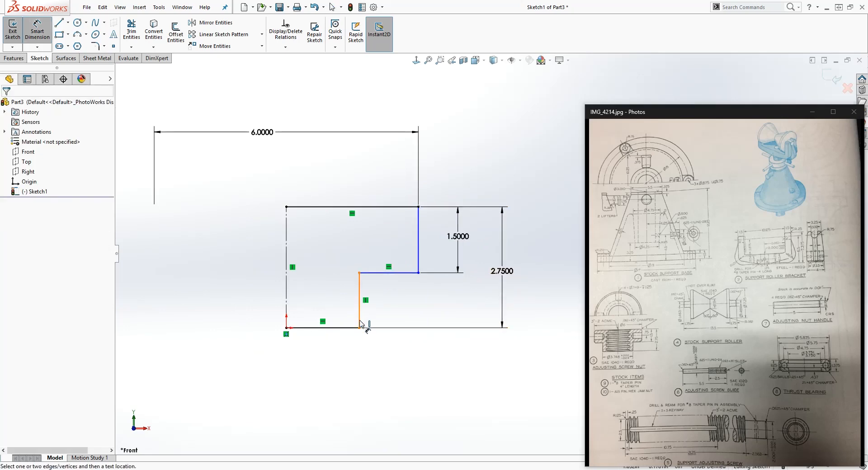
{"action": "left_click", "coordinate": [360, 323]}
{"action": "left_click", "coordinate": [286, 284]}
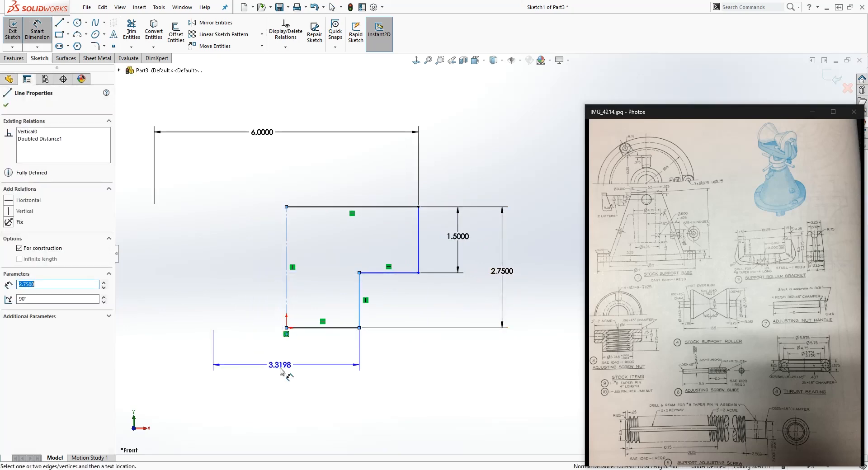
{"action": "left_click", "coordinate": [280, 383]}
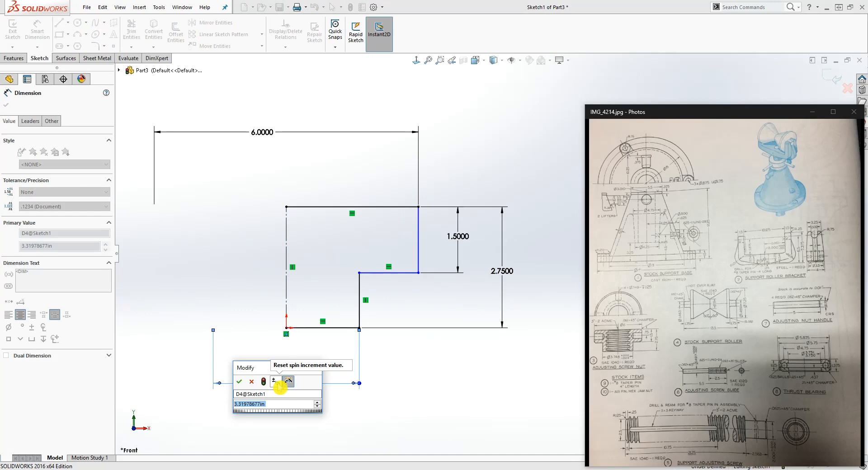
{"action": "type", "text": "3."}
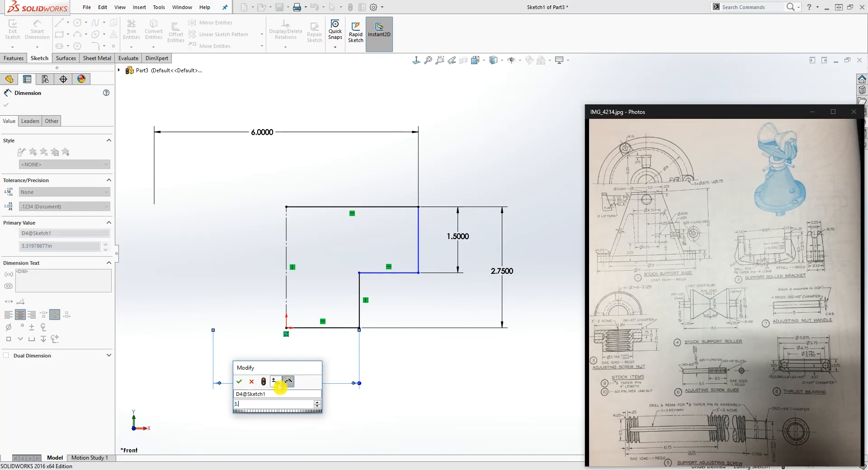
{"action": "type", "text": "748"}
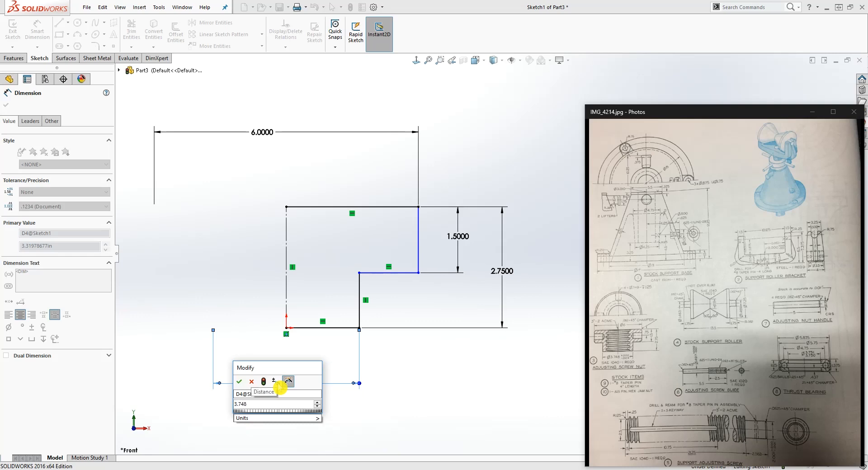
{"action": "key", "text": "Return"}
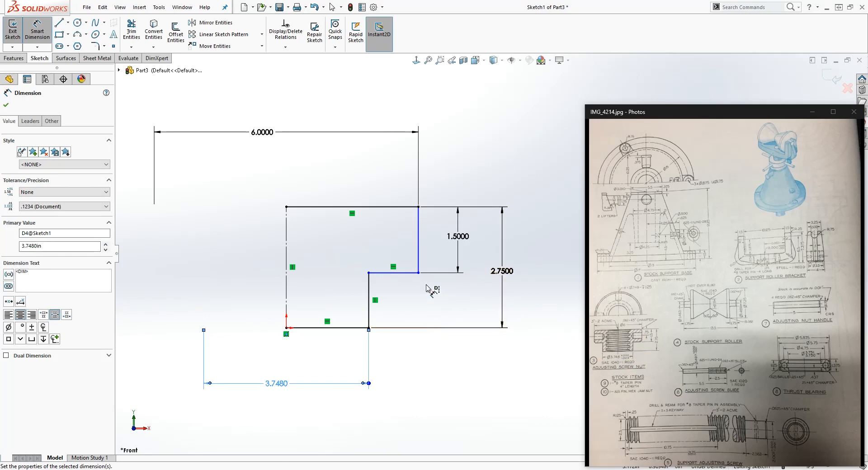
{"action": "left_click", "coordinate": [369, 273]}
{"action": "left_click", "coordinate": [418, 207]}
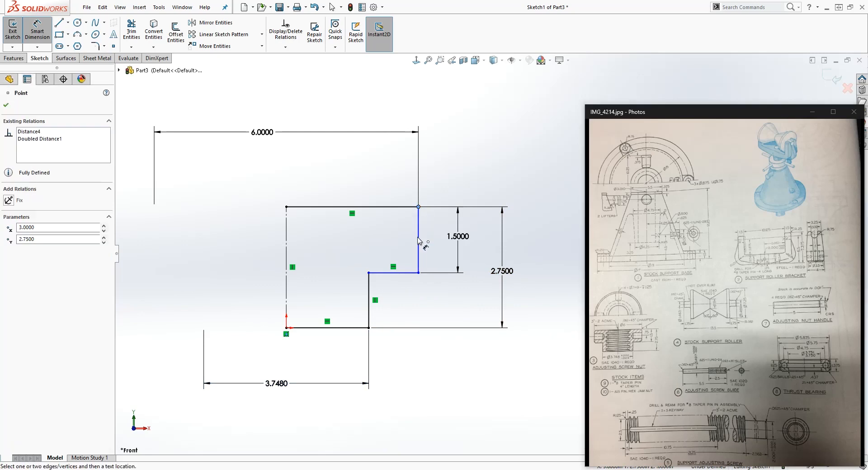
{"action": "left_click", "coordinate": [419, 243]}
{"action": "key", "text": "Escape"}
{"action": "left_click", "coordinate": [419, 245]}
{"action": "key", "text": "Escape"}
{"action": "key", "text": "Escape"}
{"action": "left_click", "coordinate": [422, 275]}
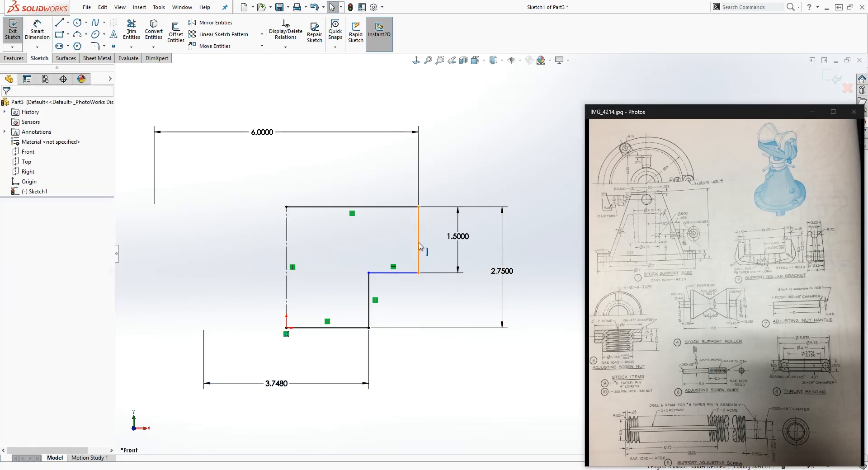
Add a Vertical relation to the profile's outer right edge
{"action": "left_click", "coordinate": [419, 247]}
{"action": "left_click", "coordinate": [11, 214]}
{"action": "left_click", "coordinate": [408, 247]}
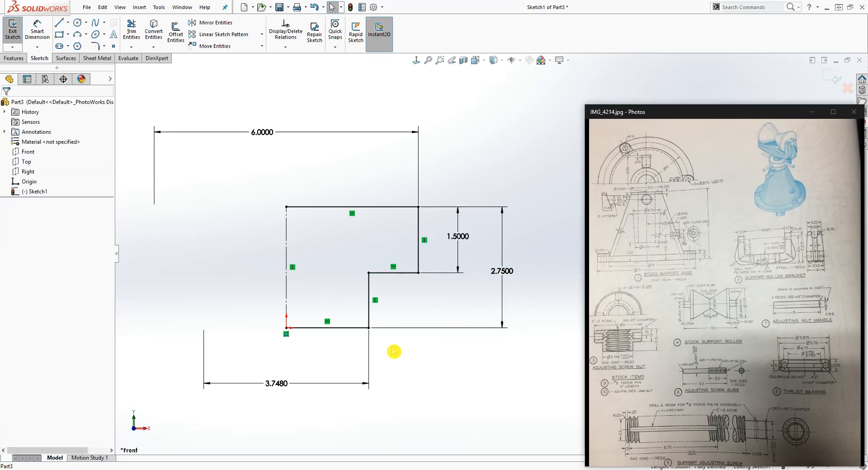
Close the profile with a vertical line along the centerline, from the upper-left corner down to the origin
{"action": "key", "text": "l"}
{"action": "left_click", "coordinate": [286, 206]}
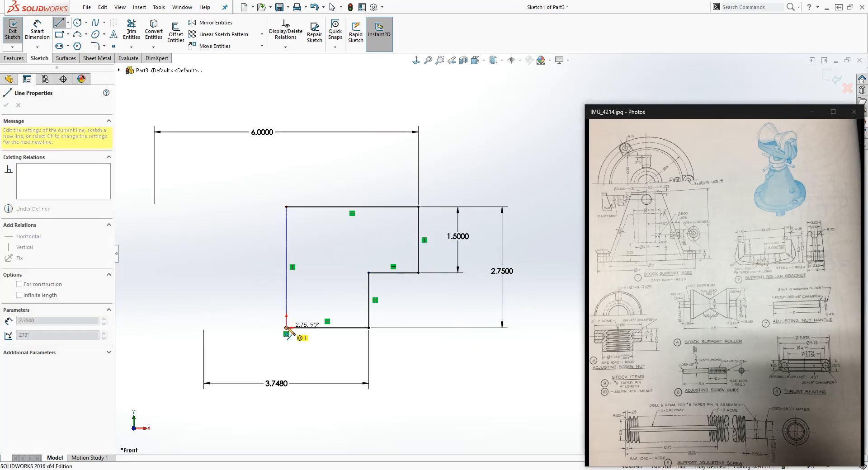
{"action": "left_click", "coordinate": [286, 327]}
{"action": "key", "text": "Escape"}
Revolve the stepped profile 360 degrees about the centerline into a solid body
{"action": "left_click", "coordinate": [18, 58]}
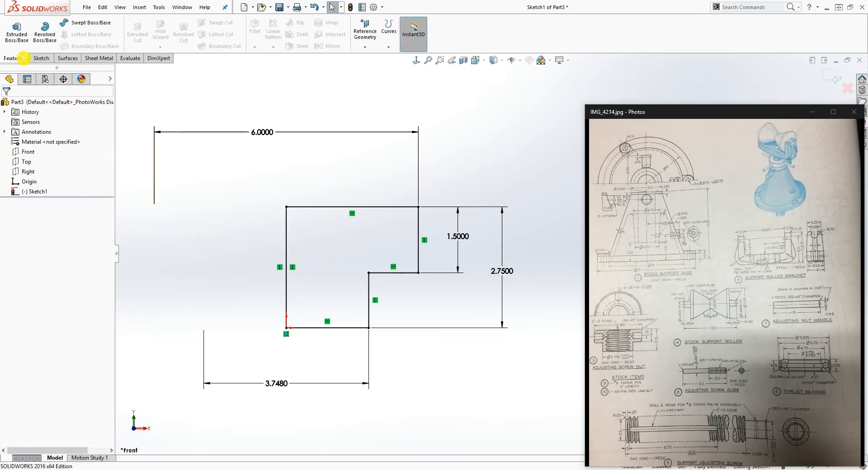
{"action": "left_click", "coordinate": [45, 31]}
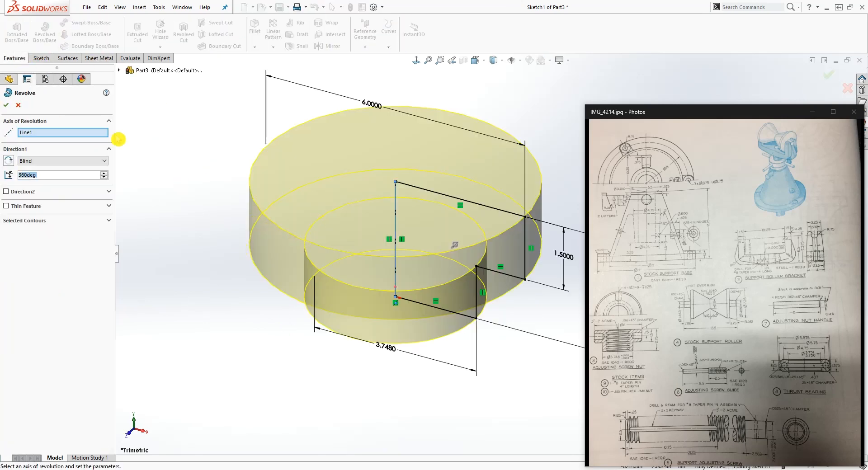
{"action": "left_click", "coordinate": [7, 107]}
{"action": "middle_click_drag", "start_coordinate": [257, 206], "coordinate": [259, 212]}
{"action": "scroll", "coordinate": [484, 251], "scroll_direction": "up", "scroll_amount": 3}
{"action": "scroll", "coordinate": [496, 249], "scroll_direction": "down", "scroll_amount": 3}
{"action": "key", "text": "Escape"}
{"action": "scroll", "coordinate": [493, 249], "scroll_direction": "up", "scroll_amount": 3}
{"action": "left_click", "coordinate": [396, 171]}
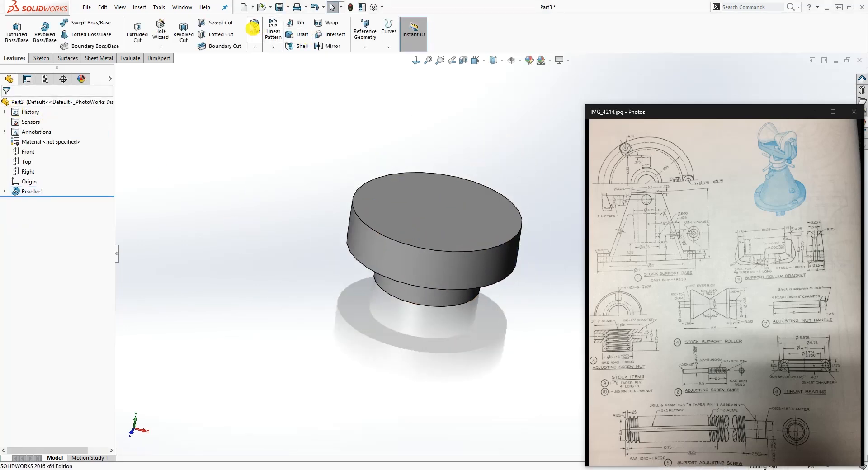
Chamfer the upper and lower outer edges of the large flange by 0.062 in at 45 degrees
{"action": "left_click", "coordinate": [254, 47]}
{"action": "left_click", "coordinate": [267, 70]}
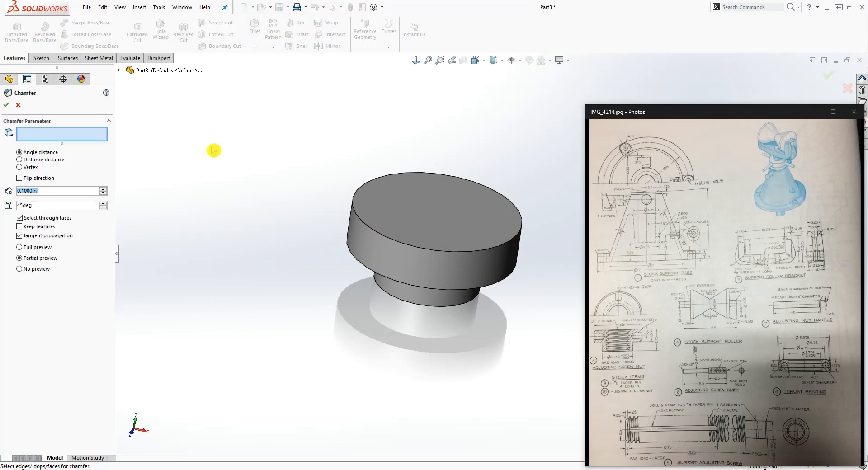
{"action": "type", "text": ".062"}
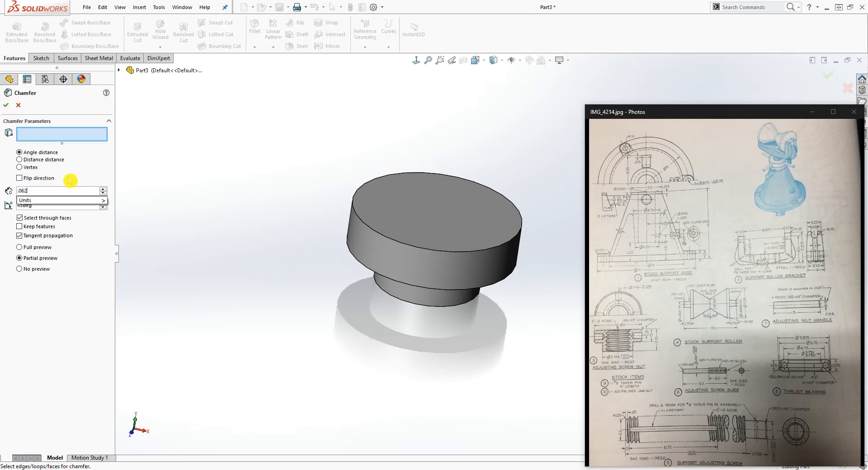
{"action": "left_click", "coordinate": [199, 233]}
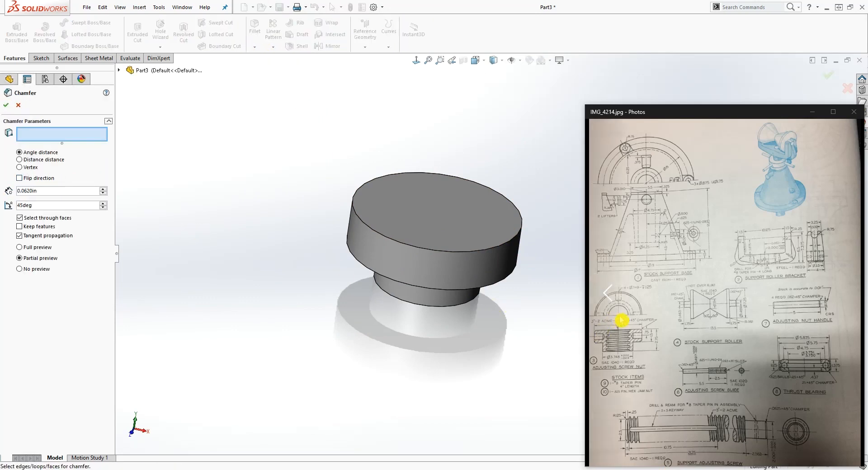
{"action": "scroll", "coordinate": [500, 306], "scroll_direction": "down", "scroll_amount": 5}
{"action": "scroll", "coordinate": [511, 162], "scroll_direction": "up", "scroll_amount": 3}
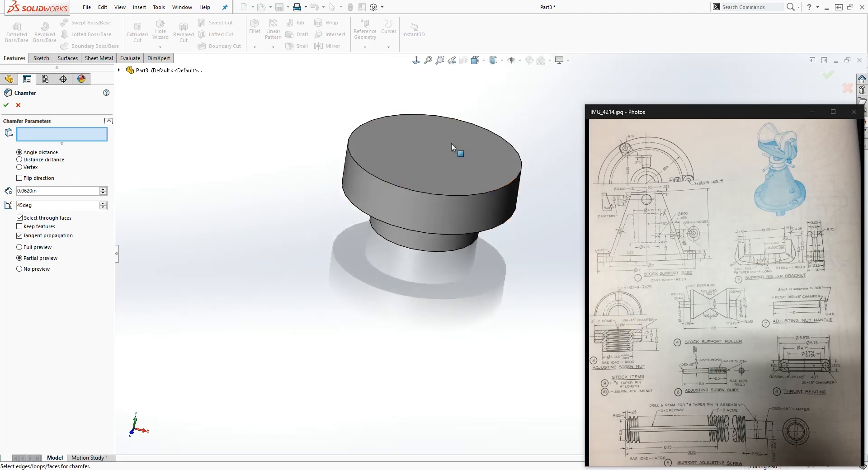
{"action": "left_click", "coordinate": [467, 211]}
{"action": "middle_click_drag", "start_coordinate": [478, 243], "coordinate": [523, 201]}
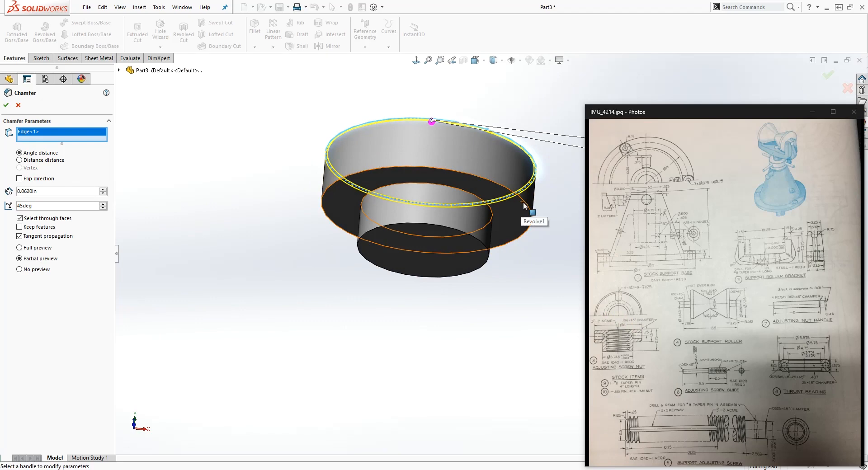
{"action": "left_click", "coordinate": [524, 204]}
{"action": "middle_click_drag", "start_coordinate": [522, 256], "coordinate": [513, 302]}
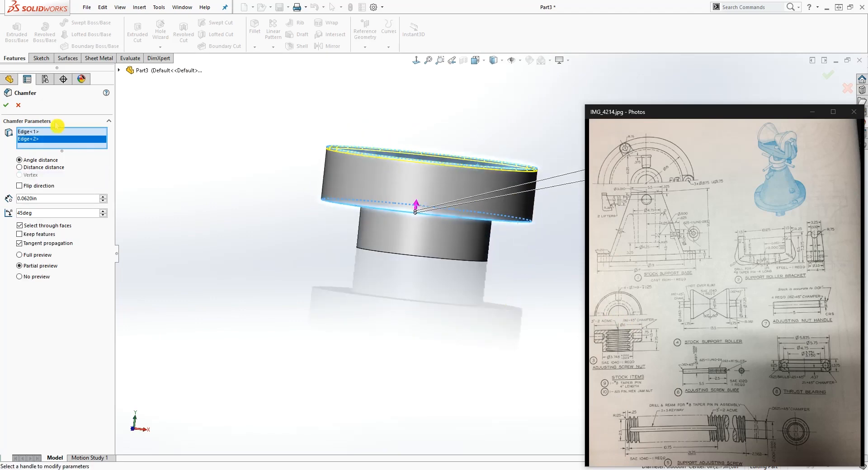
{"action": "left_click", "coordinate": [8, 108]}
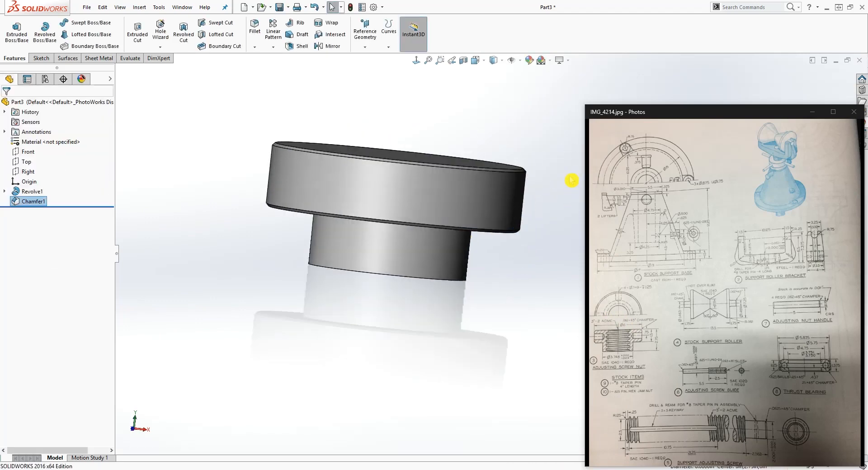
Orient the view normal and start a new sketch on the Front plane
{"action": "scroll", "coordinate": [573, 180], "scroll_direction": "down", "scroll_amount": 2}
{"action": "left_click", "coordinate": [415, 61]}
{"action": "left_click", "coordinate": [28, 151]}
{"action": "left_click", "coordinate": [41, 57]}
{"action": "left_click", "coordinate": [18, 31]}
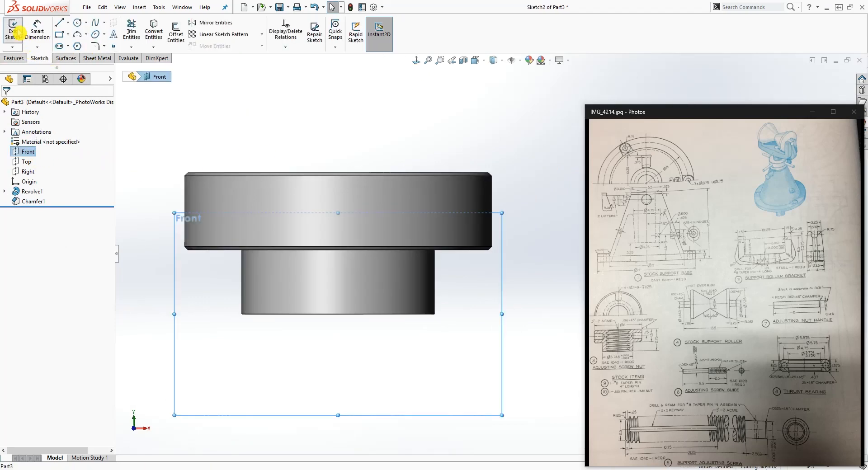
Sketch a horizontal outline about 1.2 in long across the flange's right side, with a vertical outer end and a sloped inner end
{"action": "scroll", "coordinate": [515, 246], "scroll_direction": "up", "scroll_amount": 2}
{"action": "scroll", "coordinate": [515, 247], "scroll_direction": "down", "scroll_amount": 2}
{"action": "scroll", "coordinate": [514, 243], "scroll_direction": "up", "scroll_amount": 2}
{"action": "scroll", "coordinate": [515, 242], "scroll_direction": "down", "scroll_amount": 2}
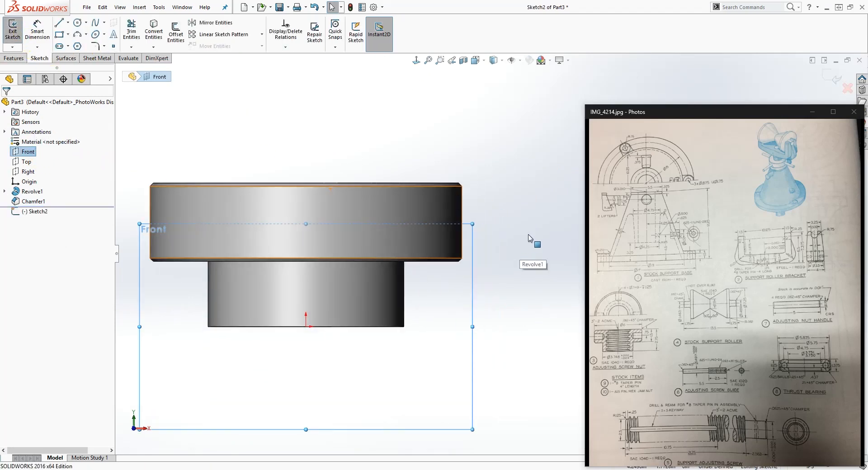
{"action": "key", "text": "l"}
{"action": "left_click", "coordinate": [415, 217]}
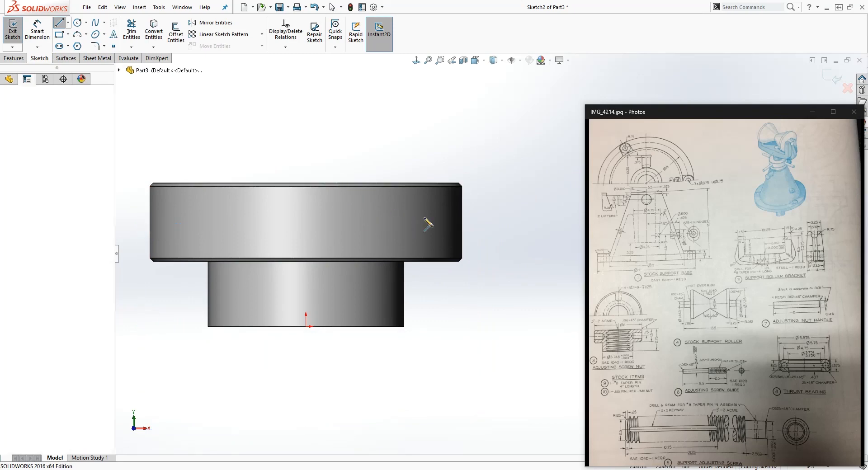
{"action": "left_click", "coordinate": [478, 218]}
{"action": "left_click", "coordinate": [478, 200]}
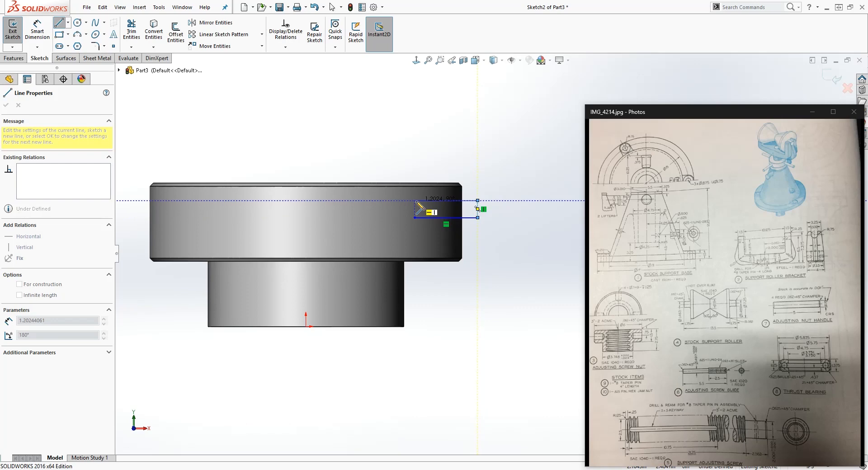
{"action": "left_click", "coordinate": [414, 201]}
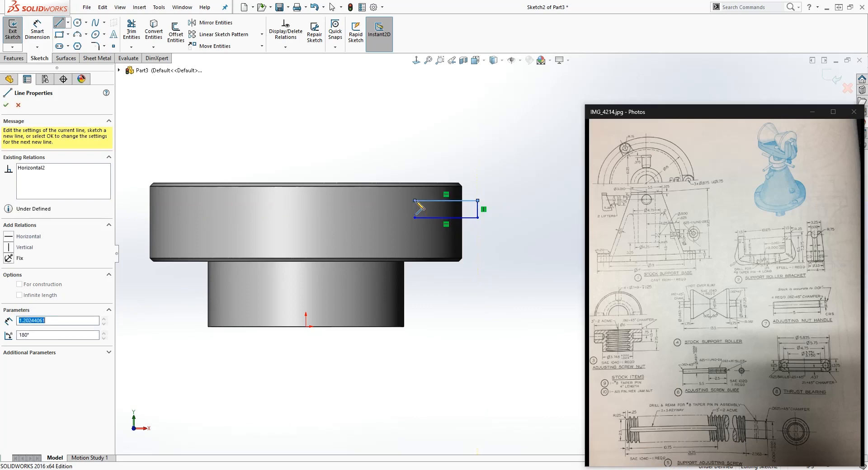
{"action": "left_click", "coordinate": [392, 218]}
{"action": "key", "text": "Escape"}
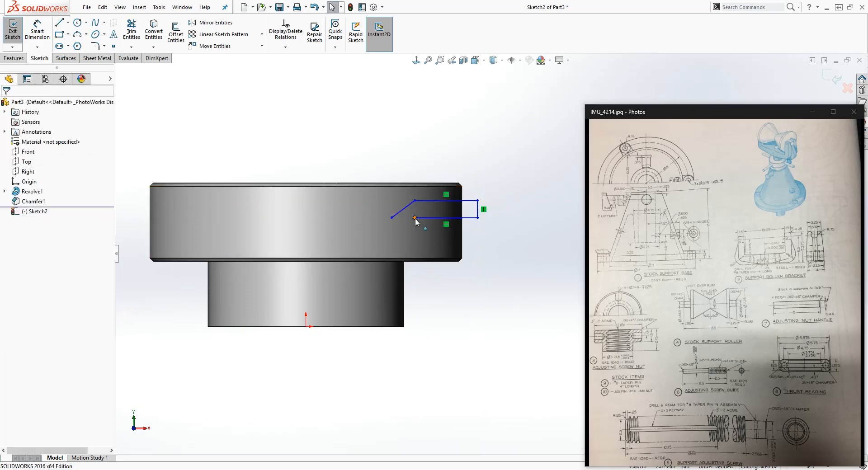
Merge the sloped line's free endpoint with the lower line's inner endpoint to close the outline
{"action": "left_click", "coordinate": [392, 217]}
{"action": "left_click", "coordinate": [415, 218], "text": "ctrl"}
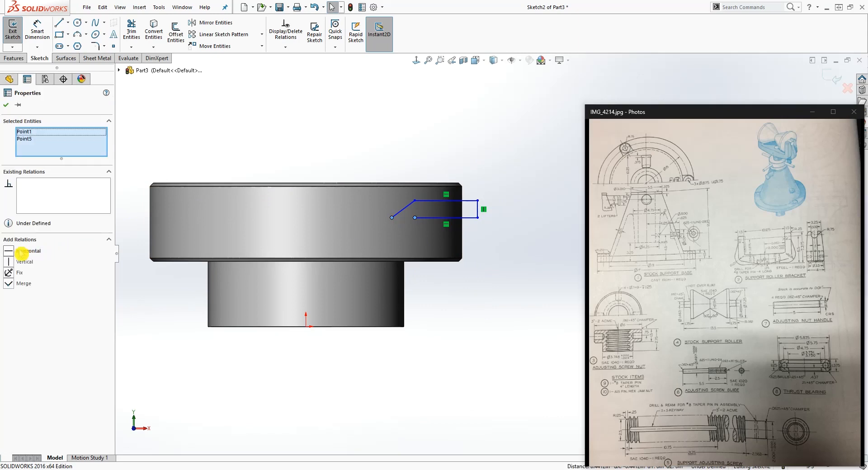
{"action": "left_click", "coordinate": [8, 285]}
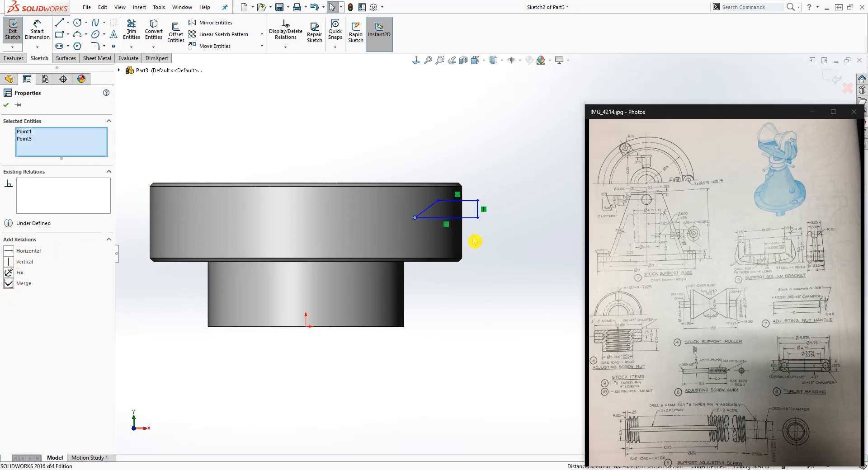
{"action": "left_click", "coordinate": [475, 241]}
Convert the outline's lower horizontal line to construction geometry
{"action": "scroll", "coordinate": [447, 202], "scroll_direction": "down", "scroll_amount": 4}
{"action": "scroll", "coordinate": [464, 276], "scroll_direction": "up", "scroll_amount": 3}
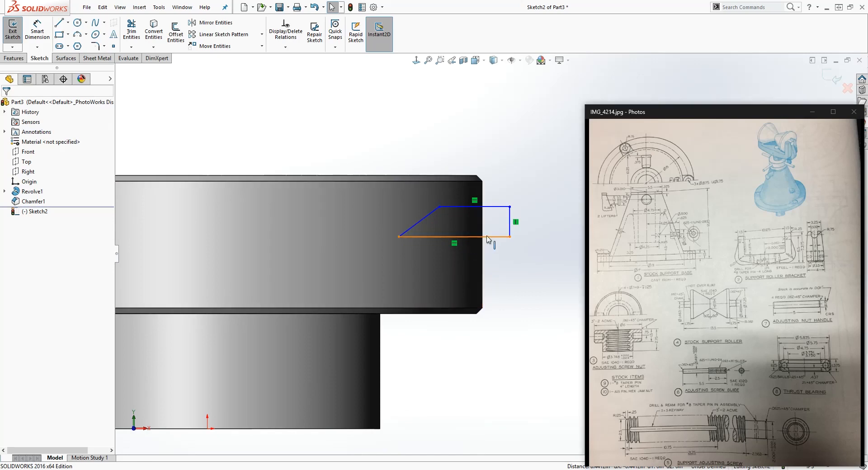
{"action": "left_click", "coordinate": [452, 236]}
{"action": "key", "text": "Escape"}
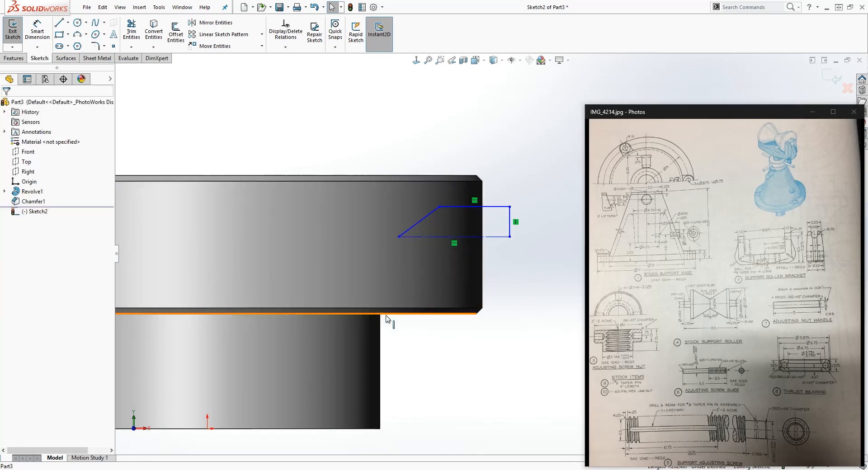
Dimension the construction line 0.75 in below the flange's top edge
{"action": "scroll", "coordinate": [488, 328], "scroll_direction": "up", "scroll_amount": 2}
{"action": "scroll", "coordinate": [501, 332], "scroll_direction": "down", "scroll_amount": 2}
{"action": "right_click_drag", "start_coordinate": [510, 345], "coordinate": [505, 312]}
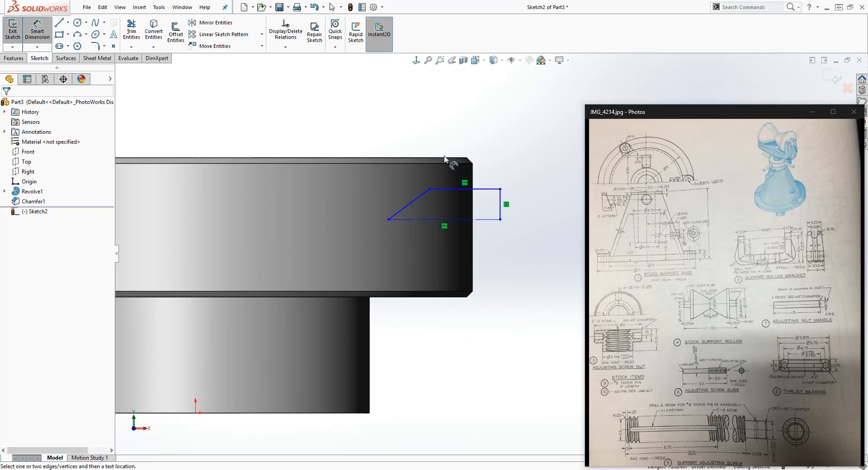
{"action": "left_click", "coordinate": [446, 158]}
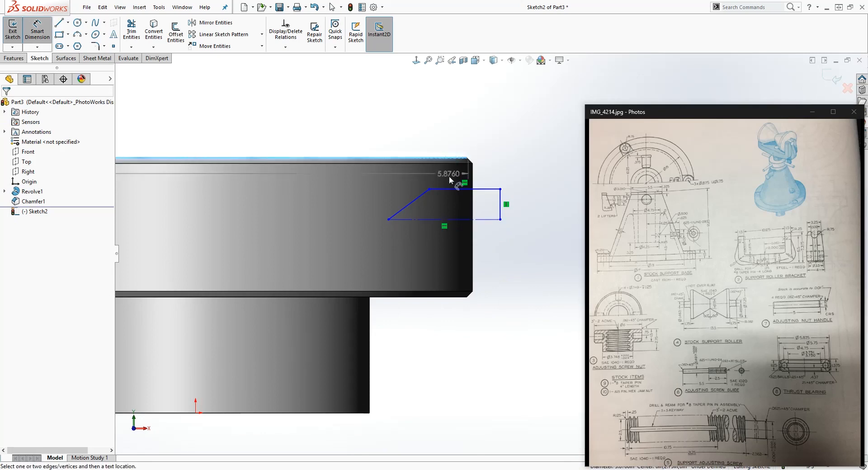
{"action": "left_click", "coordinate": [500, 220]}
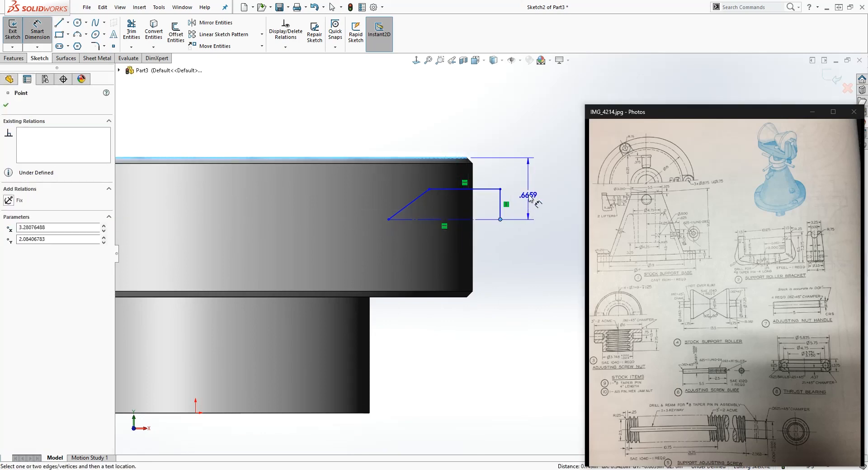
{"action": "left_click", "coordinate": [536, 192]}
{"action": "type", "text": ".75"}
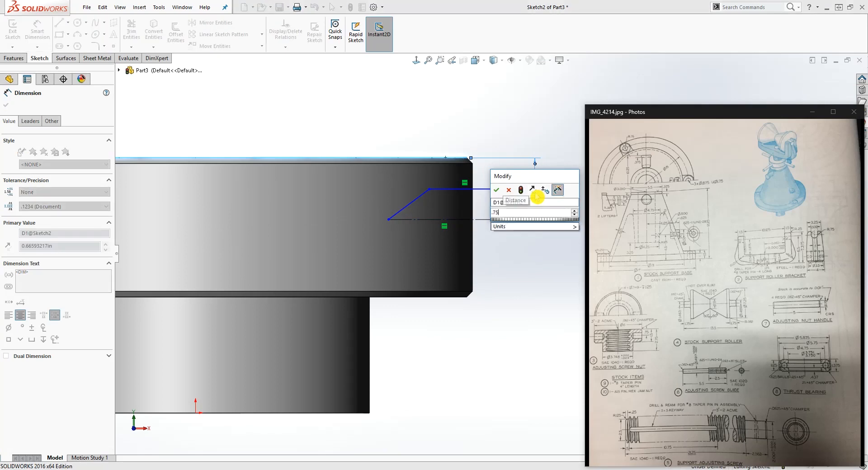
{"action": "key", "text": "Return"}
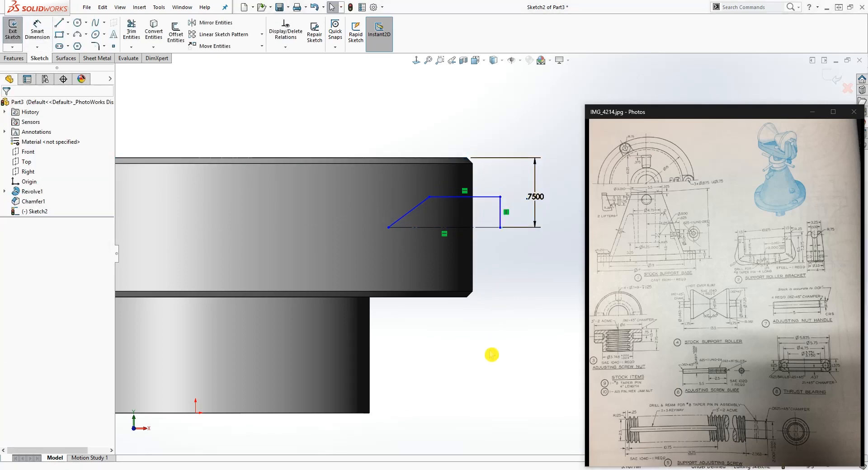
Dimension the outline's upper corner about the construction line as a 0.749 in diameter
{"action": "left_click", "coordinate": [495, 227]}
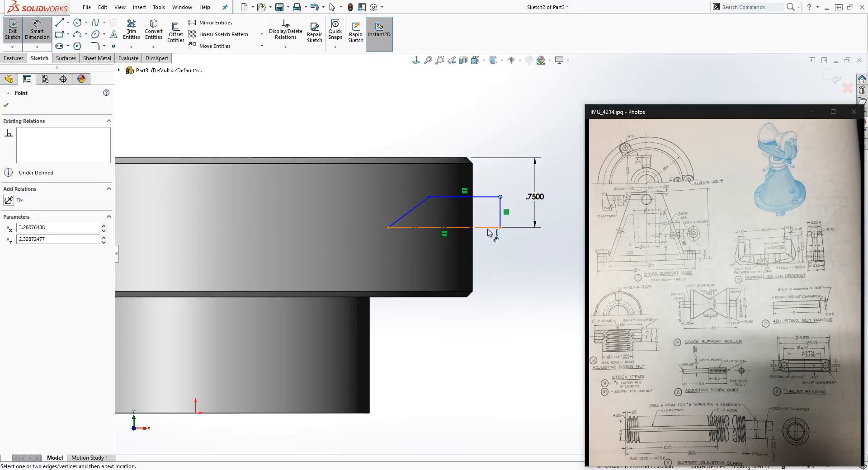
{"action": "left_click", "coordinate": [525, 244]}
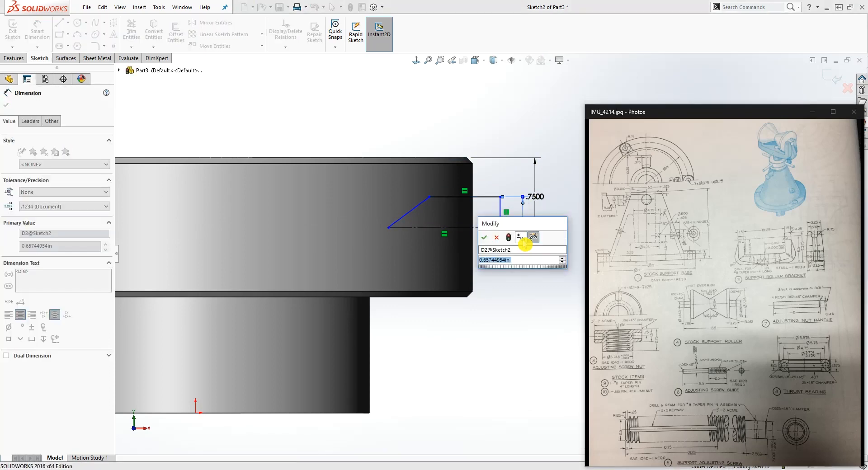
{"action": "type", "text": "."}
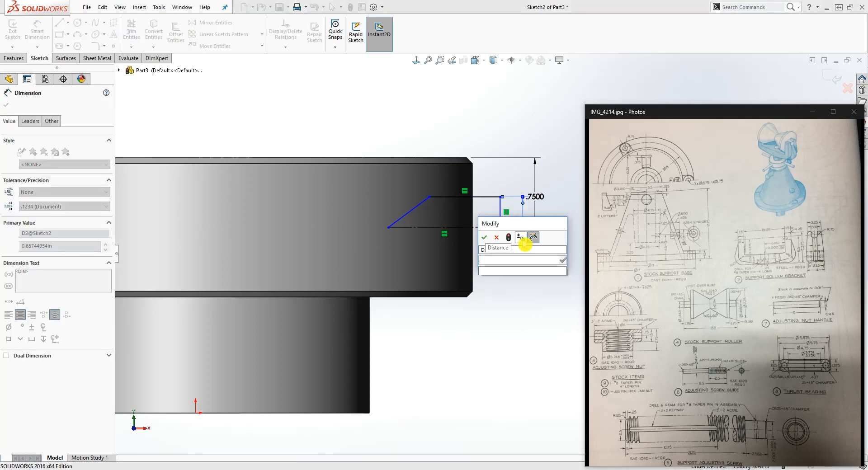
{"action": "type", "text": "749"}
{"action": "key", "text": "Return"}
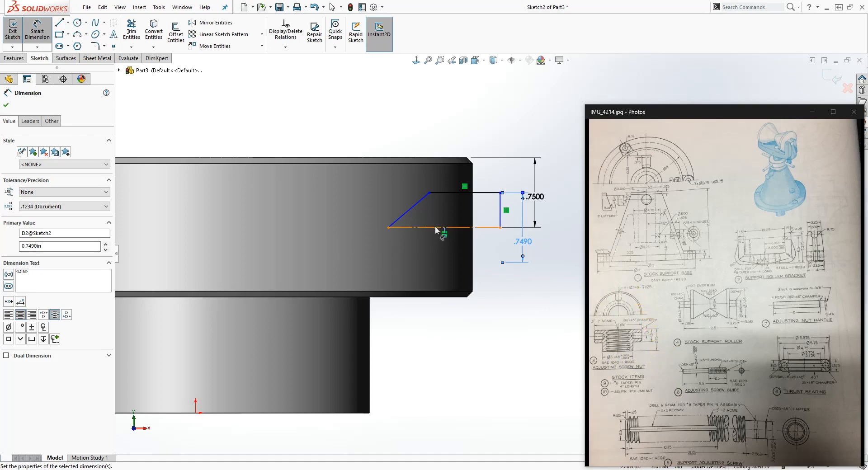
{"action": "key", "text": "Escape"}
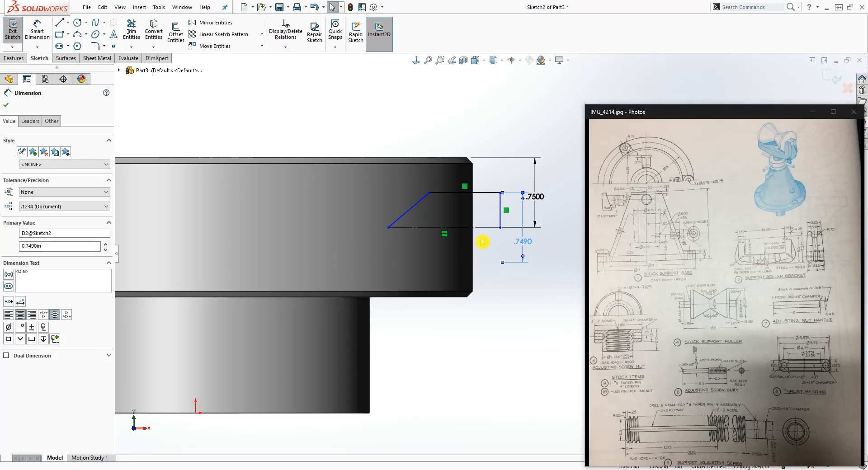
Move the outline's outer vertical side inward onto the flange's outer edge
{"action": "left_click", "coordinate": [506, 207]}
{"action": "left_click_drag", "start_coordinate": [501, 193], "coordinate": [474, 192]}
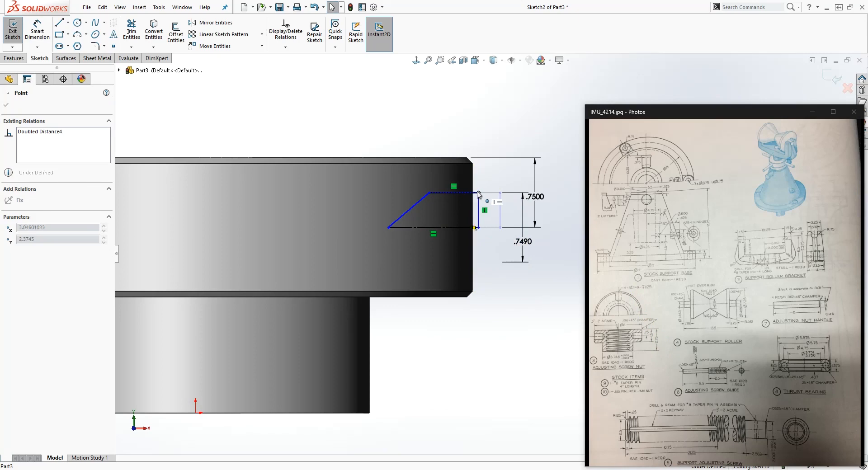
{"action": "left_click", "coordinate": [484, 304]}
Dimension the outline's upper horizontal line to a length of 1.125 in
{"action": "right_click_drag", "start_coordinate": [497, 322], "coordinate": [495, 285]}
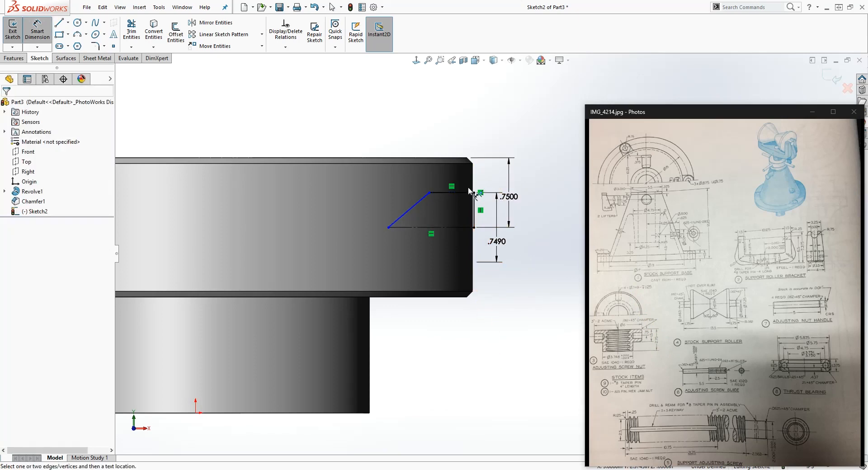
{"action": "left_click", "coordinate": [473, 193]}
{"action": "left_click", "coordinate": [429, 193]}
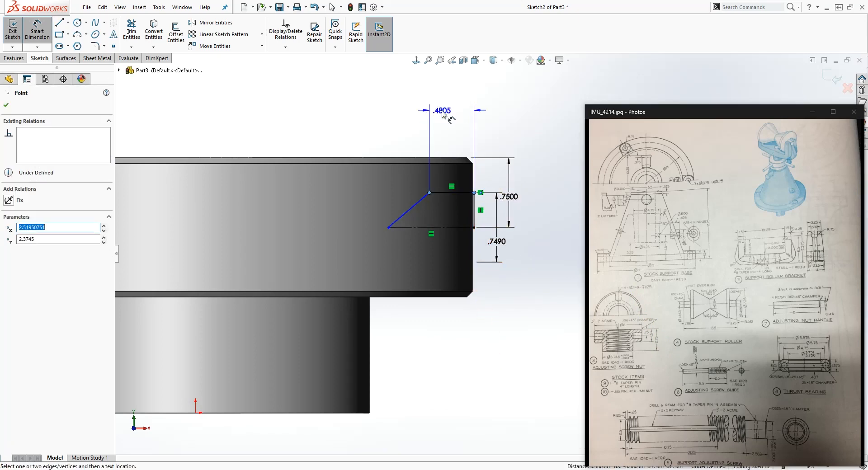
{"action": "left_click", "coordinate": [443, 117]}
{"action": "type", "text": "1.125"}
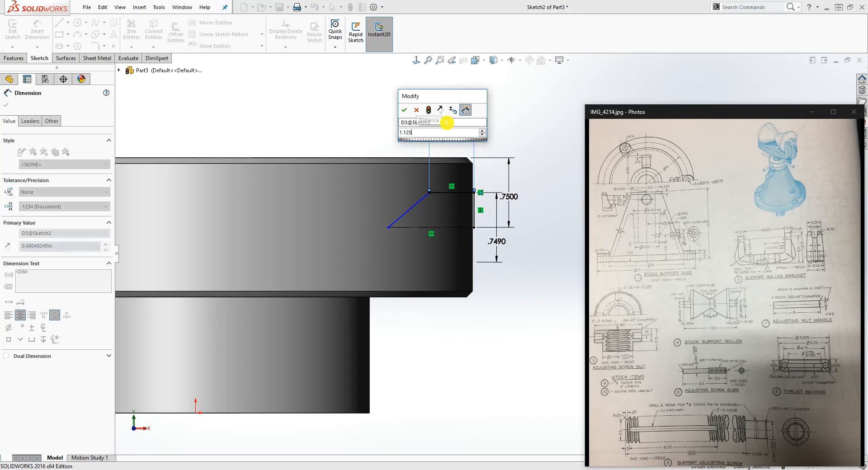
{"action": "key", "text": "Return"}
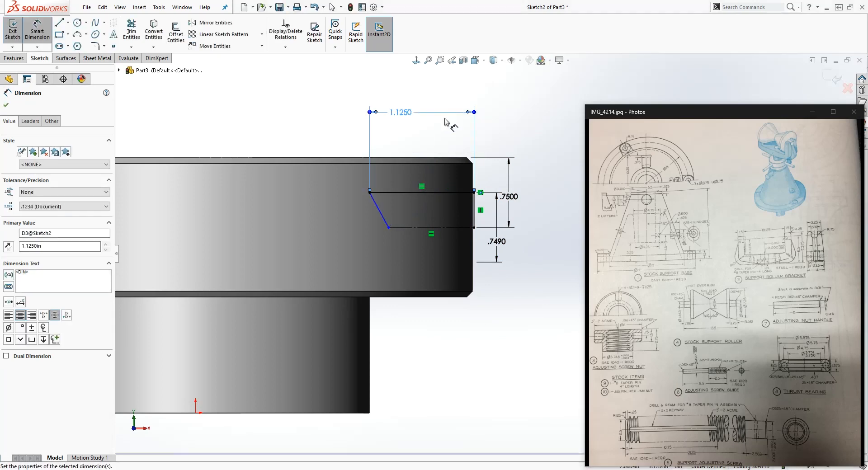
Pull the inner end of the construction line further inward and dimension the slanted line at 60° to it
{"action": "left_click_drag", "start_coordinate": [388, 226], "coordinate": [320, 223]}
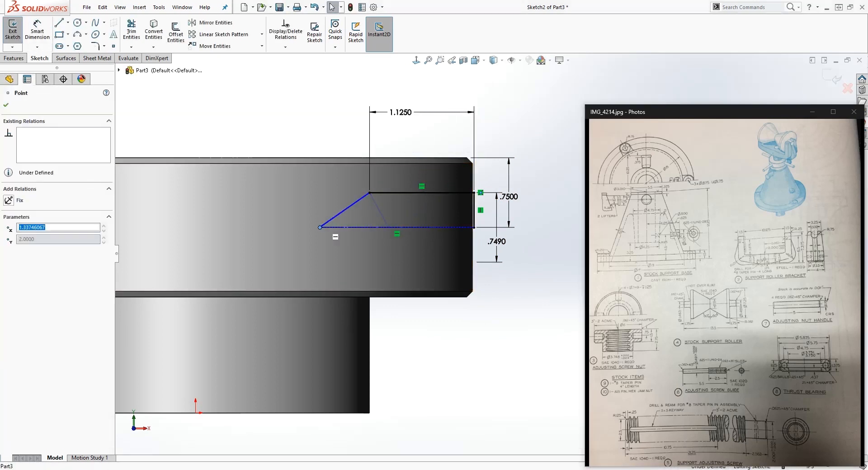
{"action": "left_click", "coordinate": [463, 358]}
{"action": "right_click_drag", "start_coordinate": [463, 358], "coordinate": [461, 330]}
{"action": "left_click", "coordinate": [356, 231]}
{"action": "left_click", "coordinate": [347, 207]}
{"action": "left_click", "coordinate": [368, 225]}
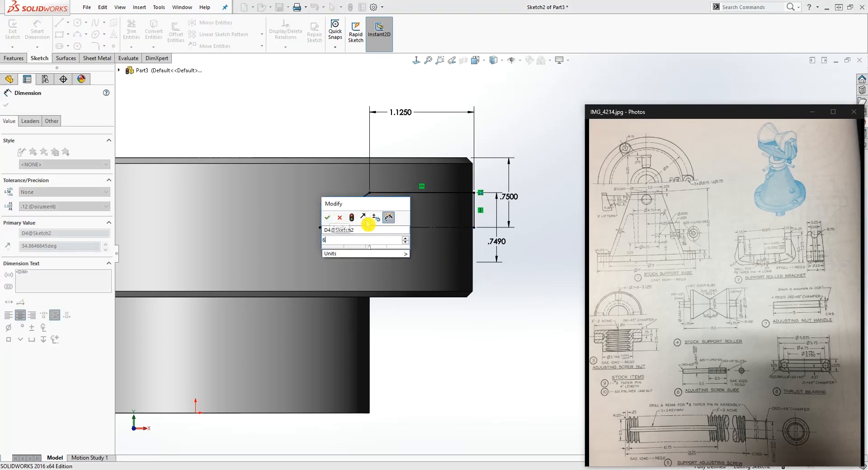
{"action": "type", "text": "60"}
{"action": "key", "text": "Return"}
{"action": "key", "text": "Escape"}
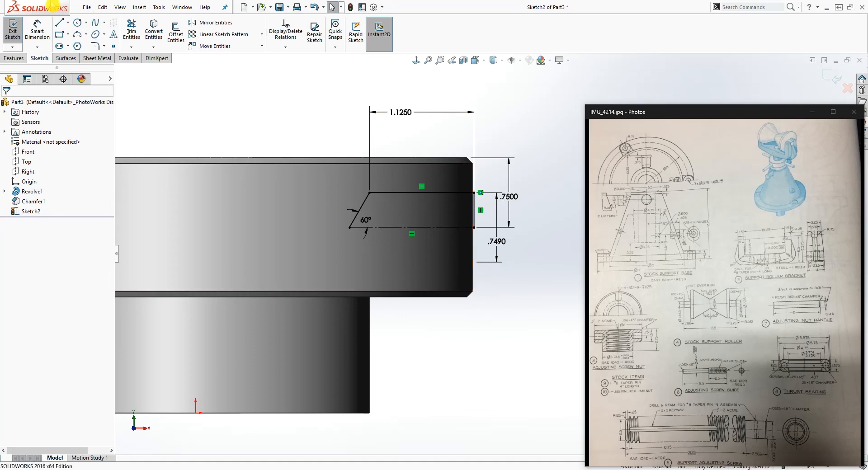
Cut the radial hole with a 360° Revolved Cut about the construction line, letting the open sketch be closed automatically
{"action": "left_click", "coordinate": [14, 58]}
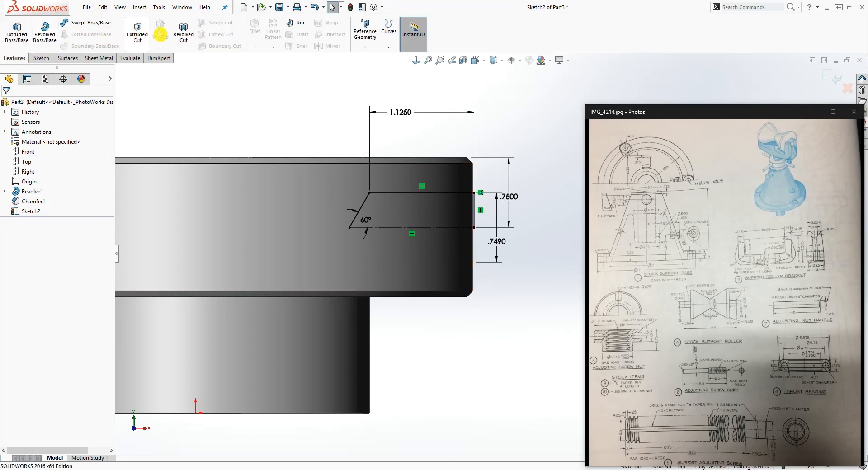
{"action": "left_click", "coordinate": [183, 30]}
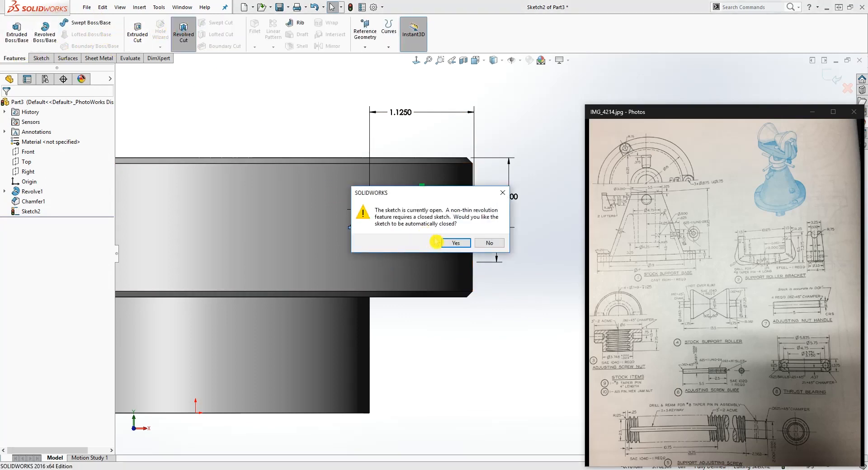
{"action": "left_click", "coordinate": [449, 242]}
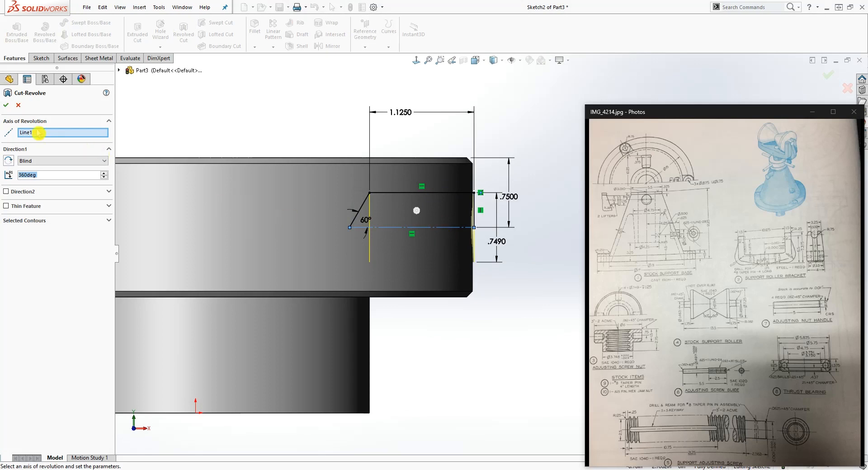
{"action": "left_click", "coordinate": [9, 108]}
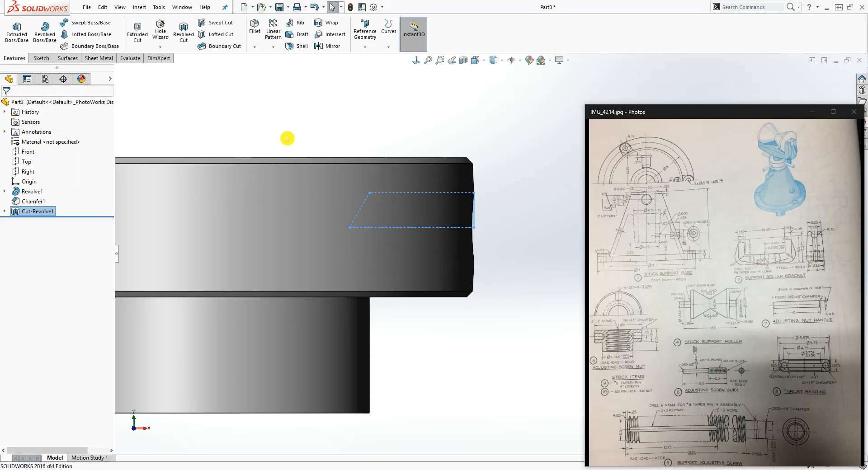
Create a circular pattern of the revolved hole cut about the flange's circular top edge, with 4 equally spaced instances over 360°
{"action": "middle_click_drag", "start_coordinate": [305, 161], "coordinate": [420, 243]}
{"action": "left_click", "coordinate": [273, 47]}
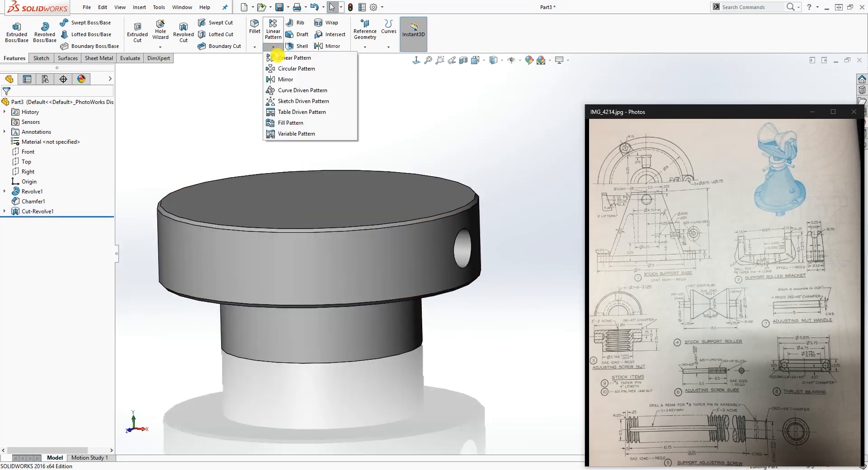
{"action": "left_click", "coordinate": [311, 69]}
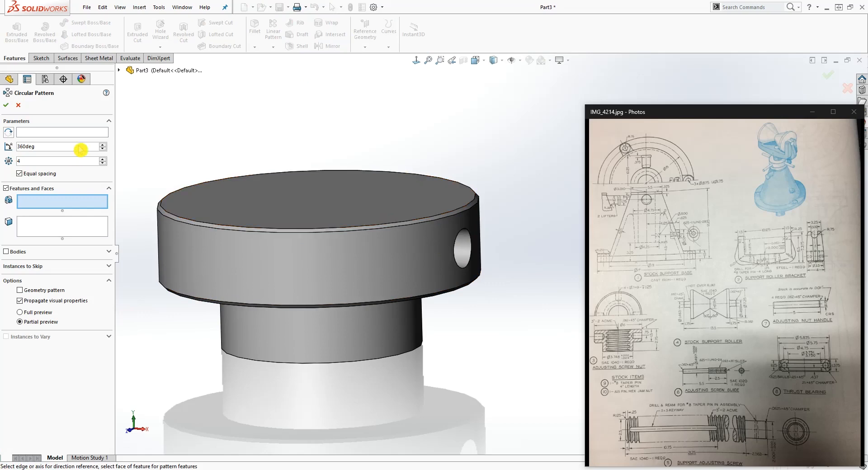
{"action": "left_click", "coordinate": [88, 132]}
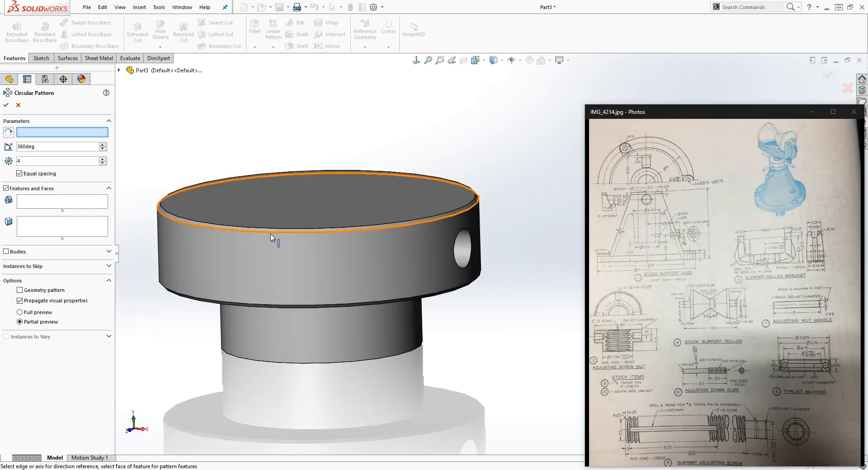
{"action": "left_click", "coordinate": [270, 234]}
{"action": "middle_click_drag", "start_coordinate": [234, 156], "coordinate": [236, 182]}
{"action": "left_click", "coordinate": [76, 199]}
{"action": "left_click", "coordinate": [41, 204]}
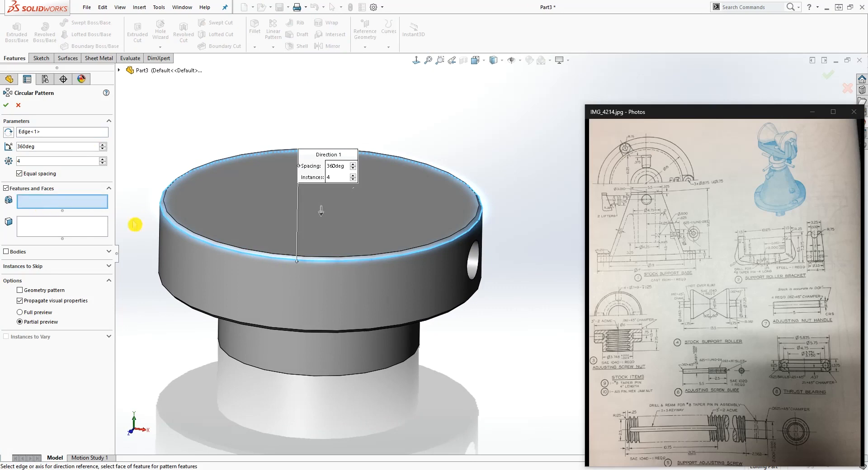
{"action": "left_click", "coordinate": [119, 71]}
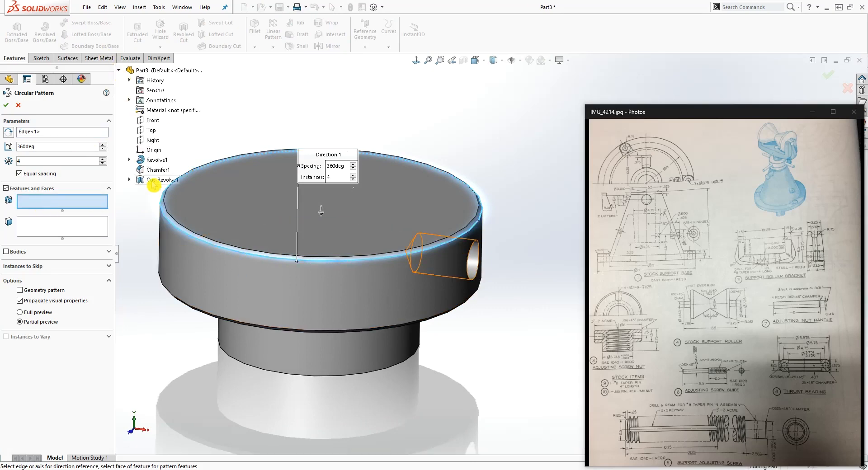
{"action": "left_click", "coordinate": [154, 180]}
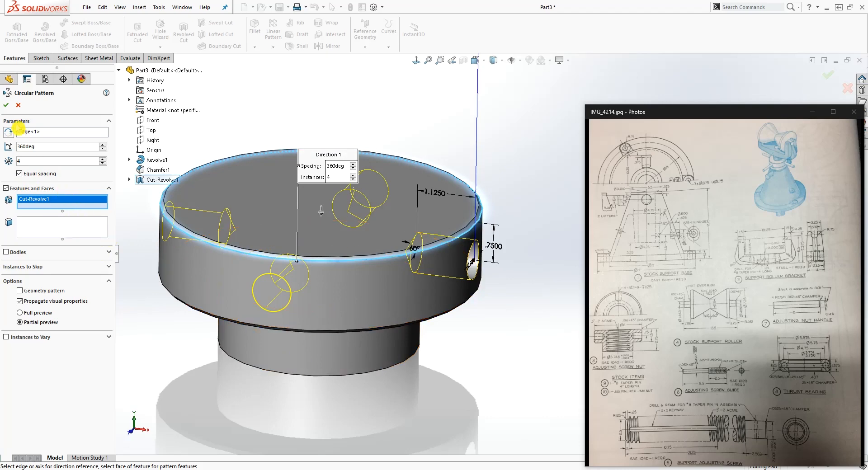
{"action": "left_click", "coordinate": [8, 109]}
{"action": "middle_click_drag", "start_coordinate": [320, 177], "coordinate": [347, 246]}
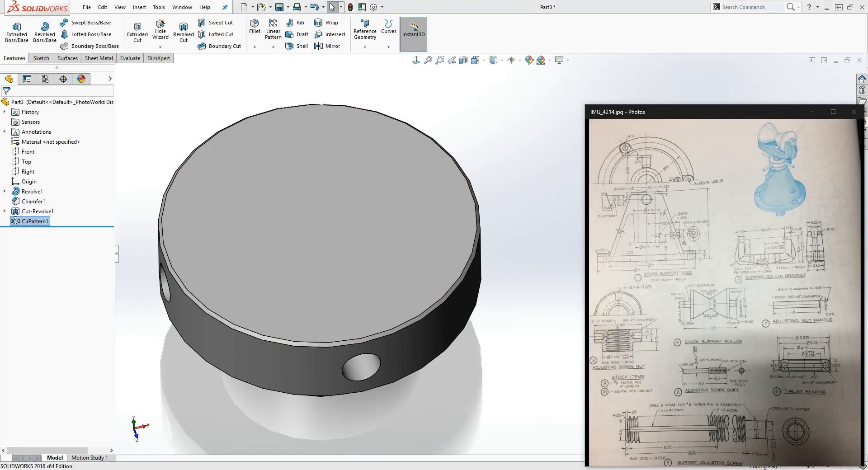
Switch to the ACME thread calculator in the browser and examine the thread dimensions for a 3.000 in major diameter and 2 threads per inch
{"action": "left_click_drag", "start_coordinate": [0, 35], "coordinate": [425, 19]}
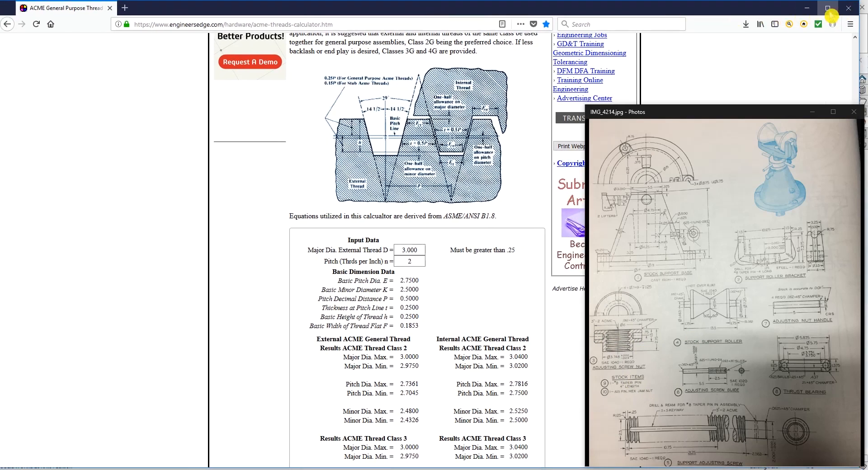
{"action": "left_click", "coordinate": [818, 9]}
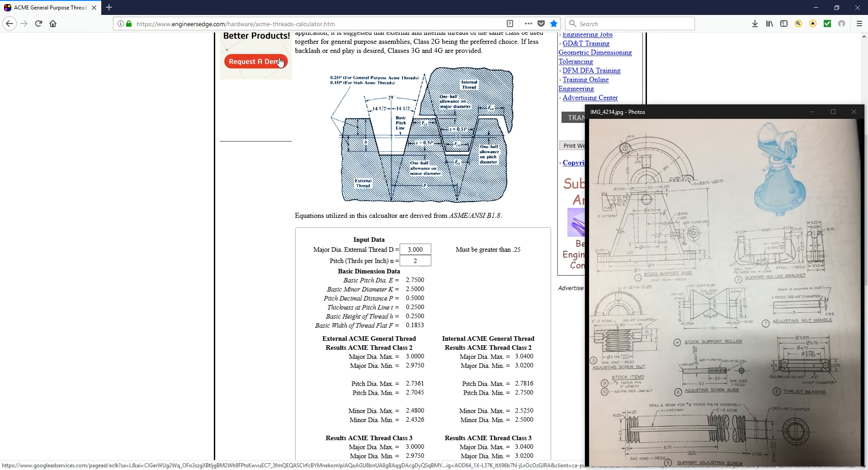
{"action": "scroll", "coordinate": [463, 220], "scroll_direction": "up", "scroll_amount": 5}
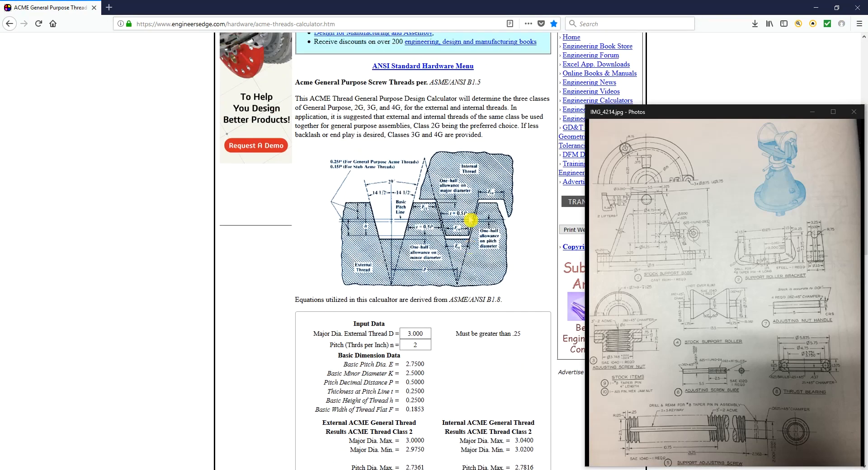
{"action": "scroll", "coordinate": [465, 209], "scroll_direction": "down", "scroll_amount": 6}
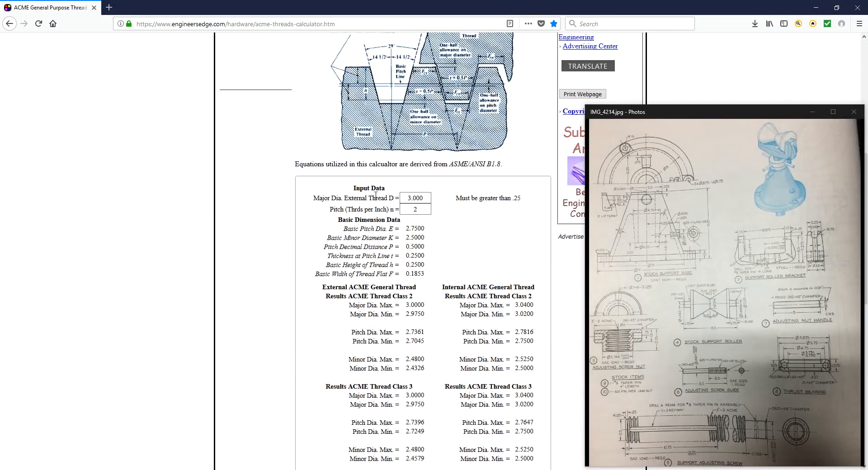
{"action": "scroll", "coordinate": [508, 279], "scroll_direction": "down", "scroll_amount": 2}
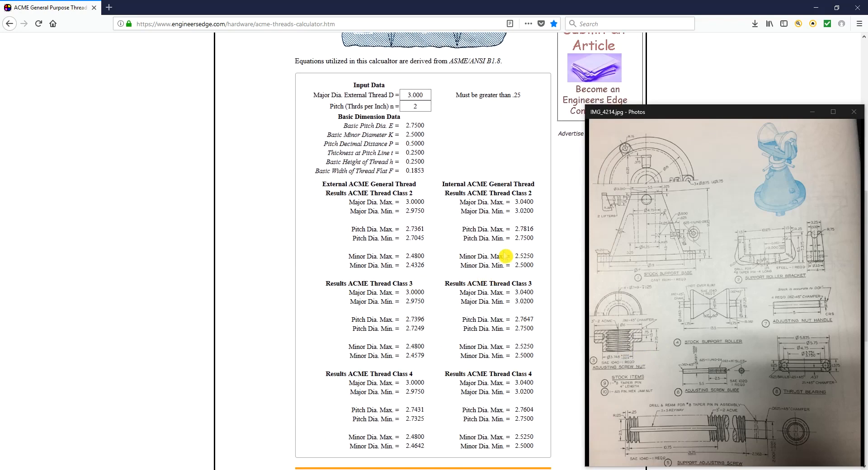
{"action": "scroll", "coordinate": [488, 251], "scroll_direction": "up", "scroll_amount": 1}
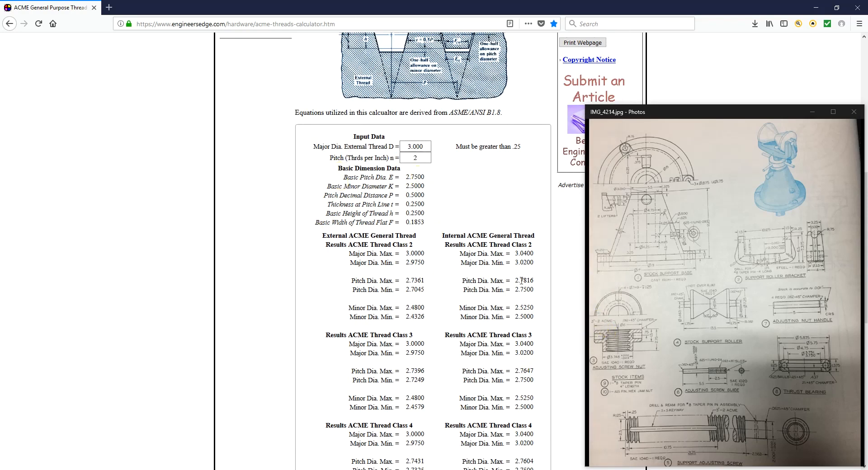
{"action": "left_click", "coordinate": [354, 157]}
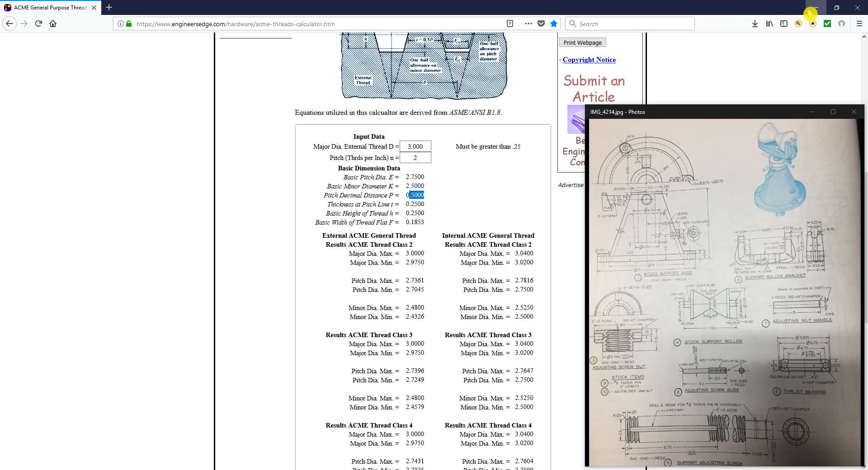
{"action": "scroll", "coordinate": [568, 97], "scroll_direction": "up", "scroll_amount": 2}
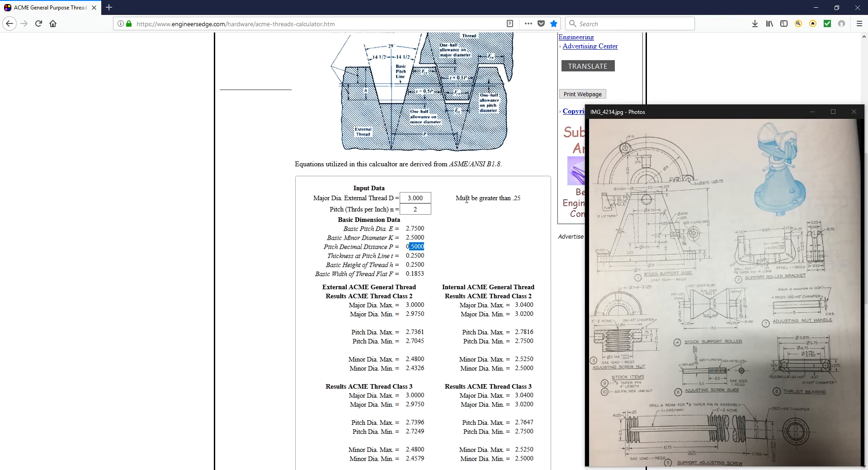
{"action": "left_click", "coordinate": [405, 198]}
{"action": "left_click", "coordinate": [412, 220]}
{"action": "left_click", "coordinate": [814, 8]}
Start a sketch on the flange's top face and draw a circle about 3.38 in in diameter centred on the origin
{"action": "left_click", "coordinate": [263, 197]}
{"action": "left_click", "coordinate": [40, 58]}
{"action": "left_click", "coordinate": [21, 40]}
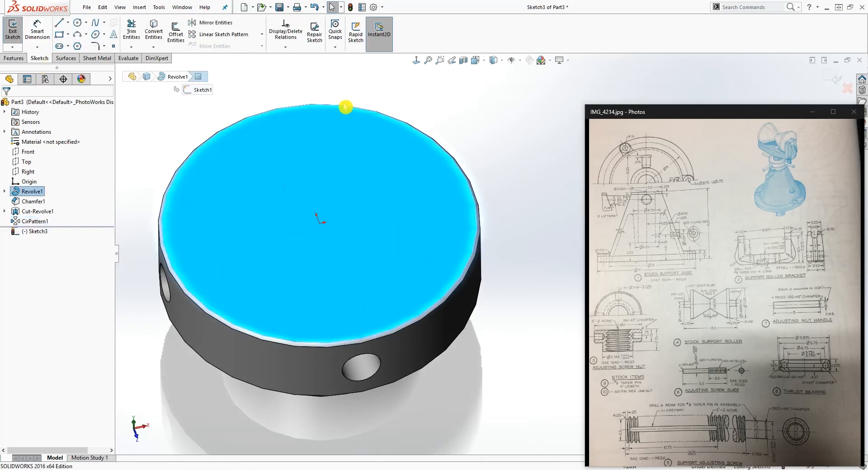
{"action": "left_click", "coordinate": [417, 62]}
{"action": "scroll", "coordinate": [523, 258], "scroll_direction": "up", "scroll_amount": 3}
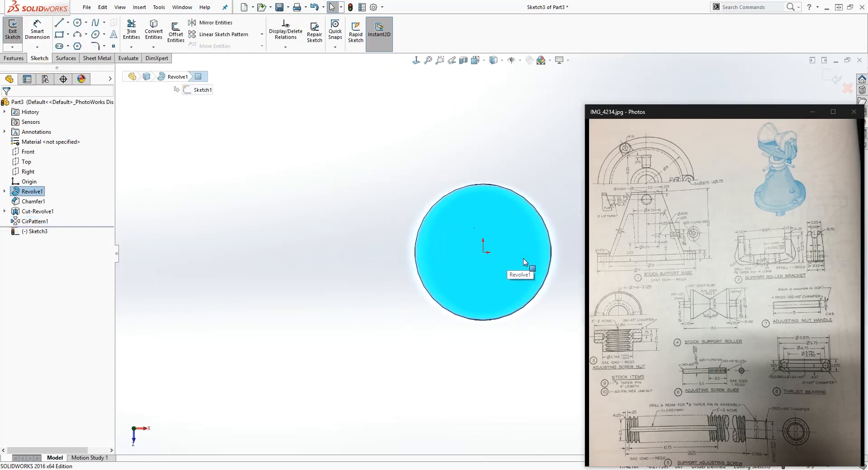
{"action": "scroll", "coordinate": [535, 256], "scroll_direction": "down", "scroll_amount": 5}
{"action": "scroll", "coordinate": [535, 256], "scroll_direction": "up", "scroll_amount": 5}
{"action": "scroll", "coordinate": [535, 255], "scroll_direction": "down", "scroll_amount": 4}
{"action": "left_click", "coordinate": [77, 22]}
{"action": "left_click", "coordinate": [362, 248]}
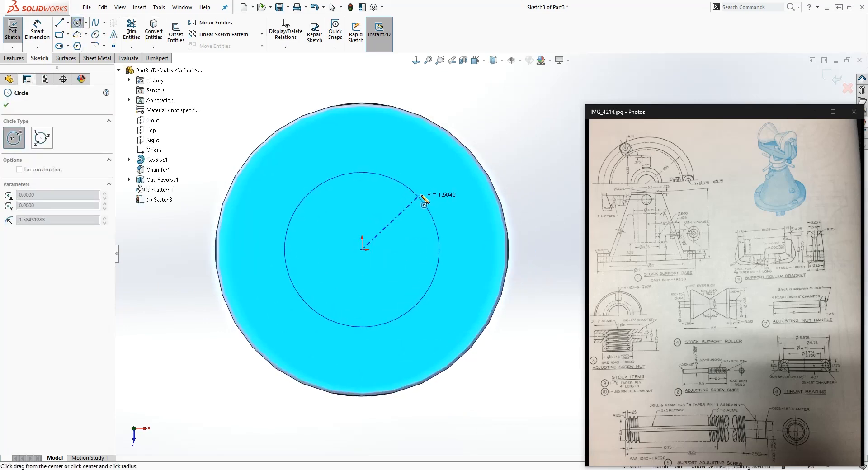
{"action": "left_click", "coordinate": [428, 201]}
{"action": "key", "text": "Escape"}
Dimension the circle to a 2.525 in diameter and place the dimension centrally above it
{"action": "key", "text": "d"}
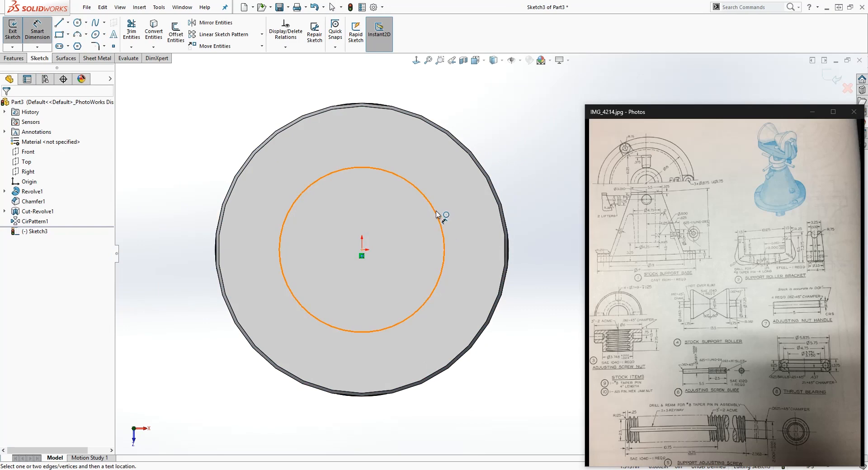
{"action": "left_click", "coordinate": [433, 218]}
{"action": "left_click", "coordinate": [443, 156]}
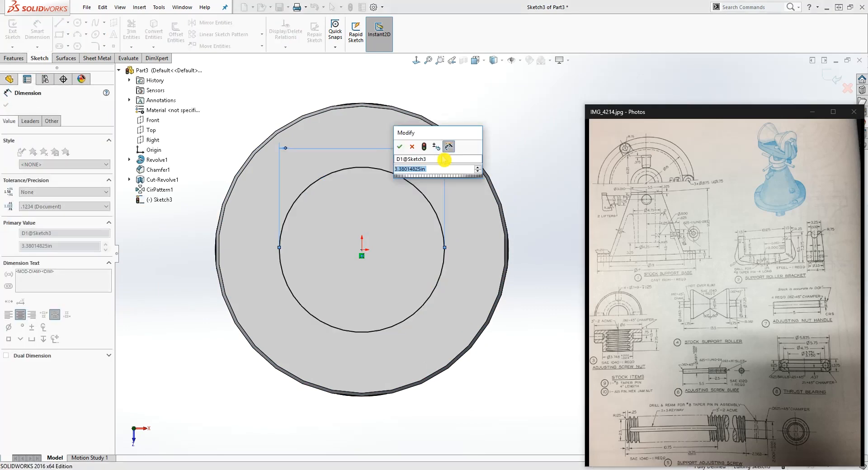
{"action": "type", "text": "2.525"}
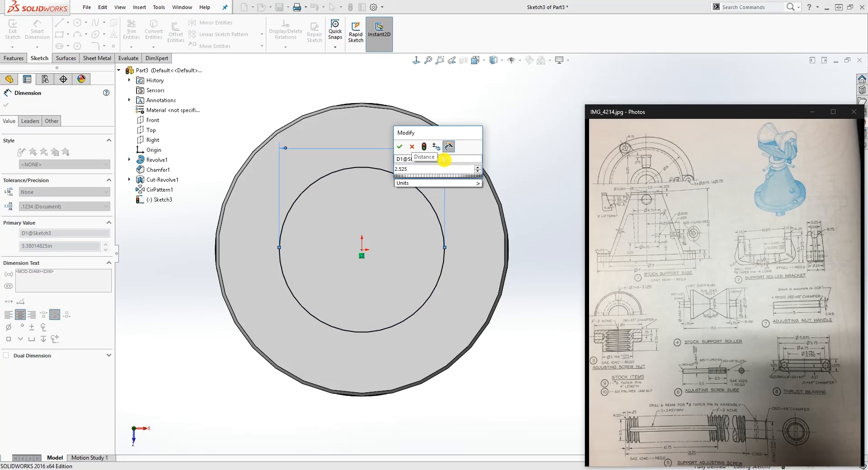
{"action": "key", "text": "Return"}
{"action": "key", "text": "Escape"}
{"action": "left_click_drag", "start_coordinate": [426, 149], "coordinate": [357, 152]}
{"action": "key", "text": "Escape"}
Cut the 2.525 in circle through the body as an extruded cut with the Up To Next end condition
{"action": "middle_click_drag", "start_coordinate": [337, 289], "coordinate": [328, 199]}
{"action": "left_click", "coordinate": [14, 57]}
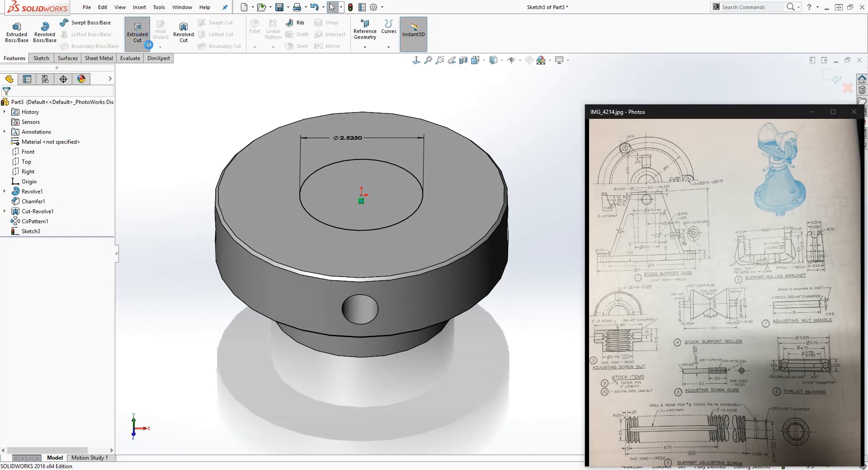
{"action": "left_click", "coordinate": [148, 44]}
{"action": "left_click", "coordinate": [78, 160]}
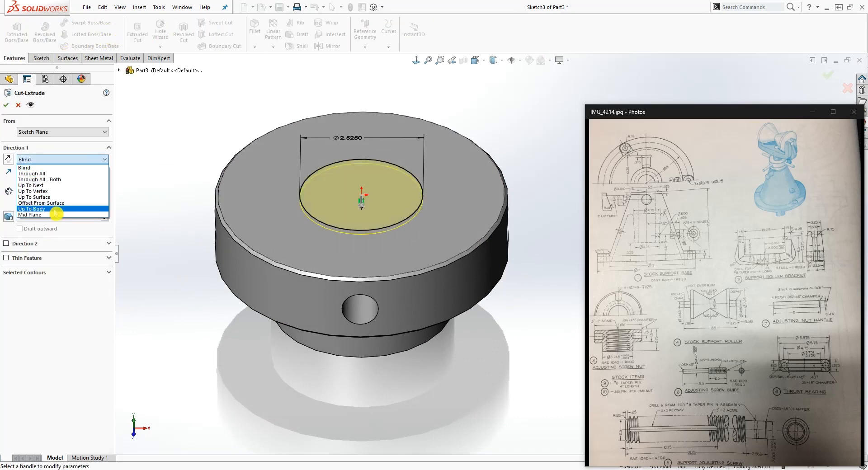
{"action": "left_click", "coordinate": [52, 185]}
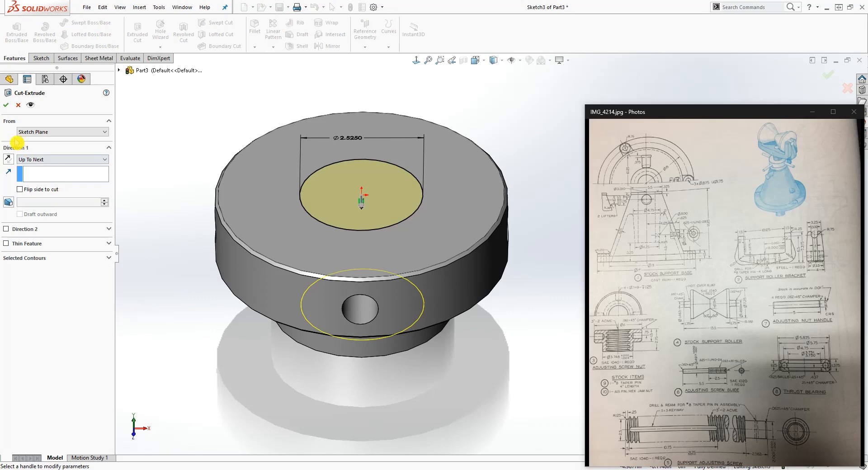
{"action": "left_click", "coordinate": [7, 105]}
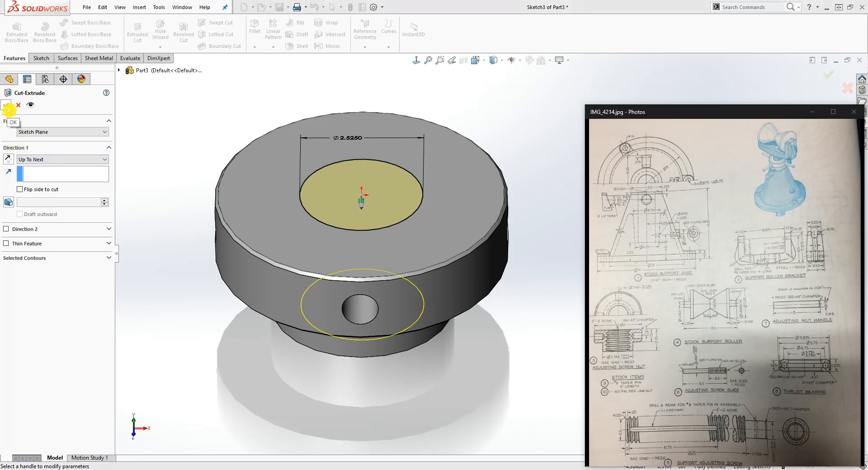
{"action": "left_click", "coordinate": [167, 153]}
Start a sketch on the flange's top face and convert the bore's top edge into a sketch circle
{"action": "left_click", "coordinate": [314, 148]}
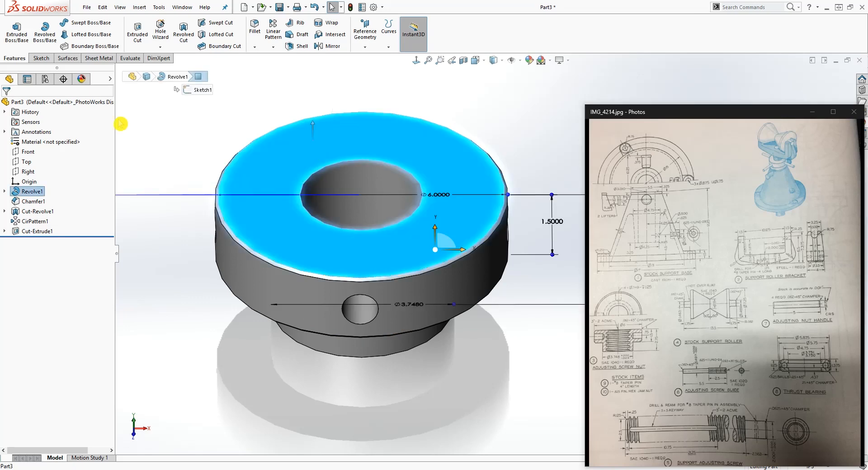
{"action": "left_click", "coordinate": [42, 57]}
{"action": "left_click", "coordinate": [13, 28]}
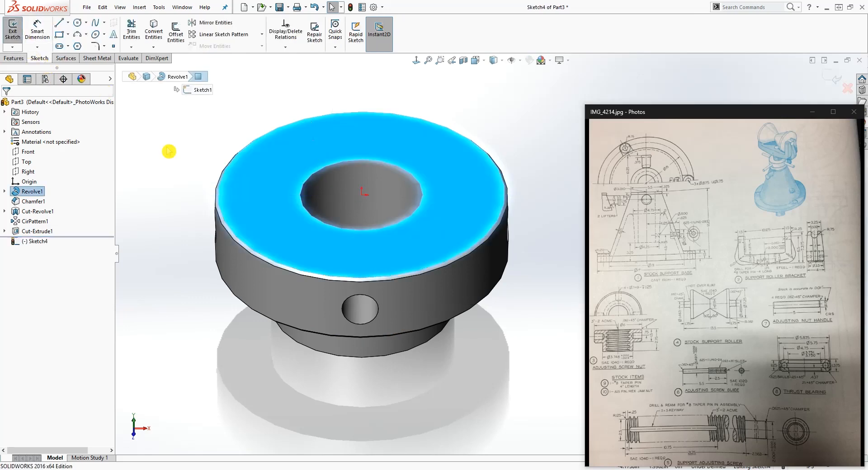
{"action": "left_click", "coordinate": [422, 191]}
{"action": "middle_click_drag", "start_coordinate": [422, 192], "coordinate": [328, 345]}
{"action": "left_click", "coordinate": [156, 37]}
{"action": "left_click", "coordinate": [14, 62]}
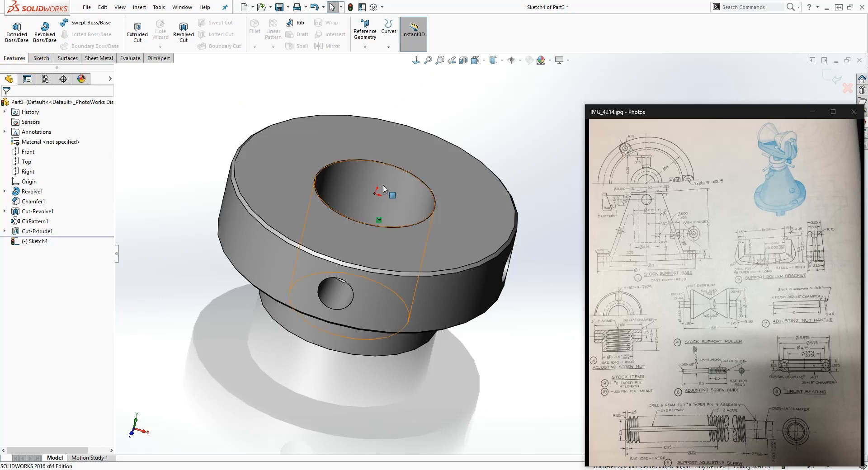
Start a helix from the converted circle, reversed into the bore, defined by height and pitch, with a height of 3.2 in
{"action": "left_click", "coordinate": [387, 47]}
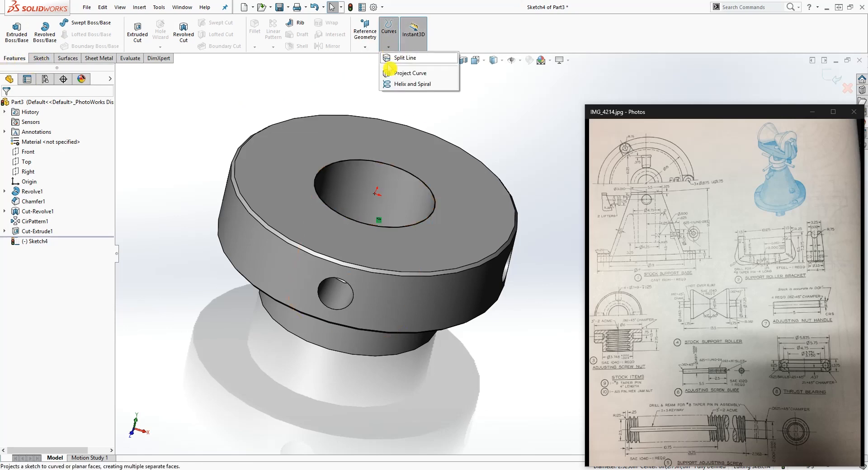
{"action": "left_click", "coordinate": [401, 84]}
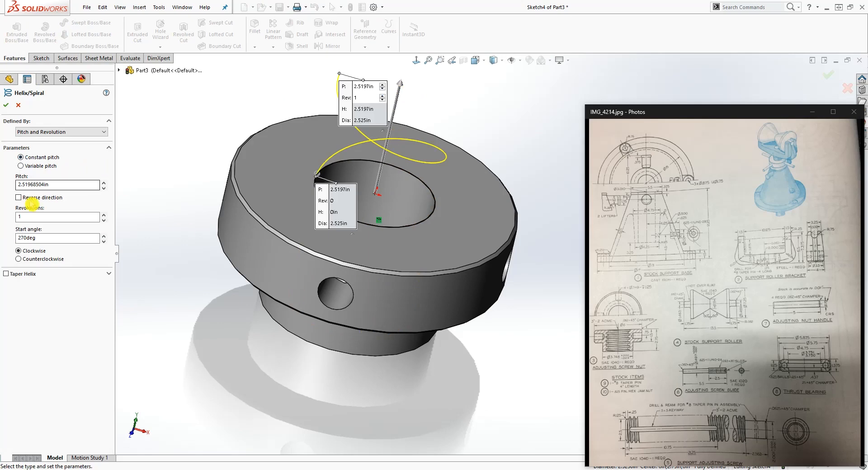
{"action": "left_click", "coordinate": [18, 197]}
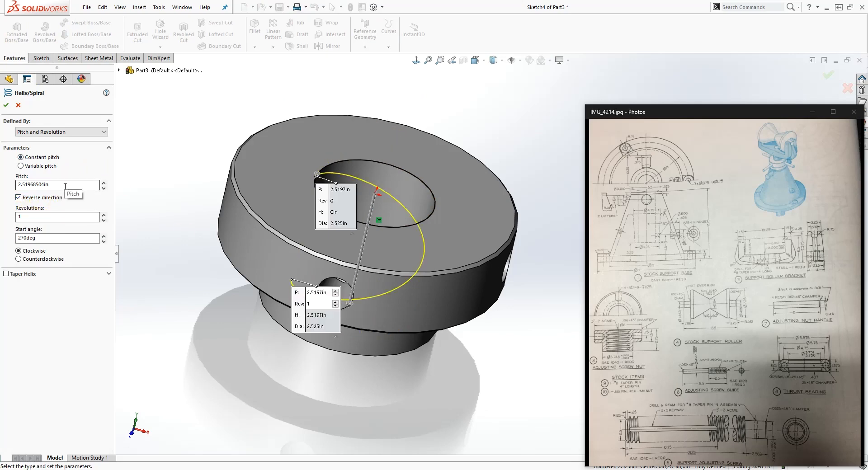
{"action": "left_click_drag", "start_coordinate": [64, 187], "coordinate": [12, 187]}
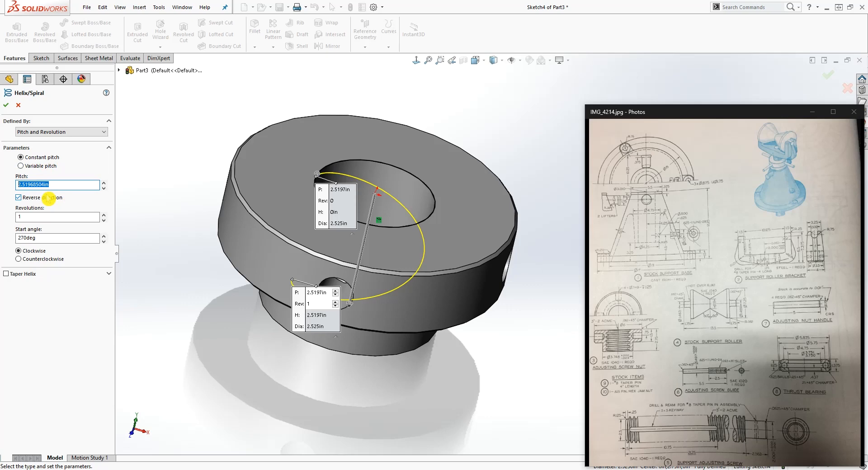
{"action": "left_click", "coordinate": [85, 132]}
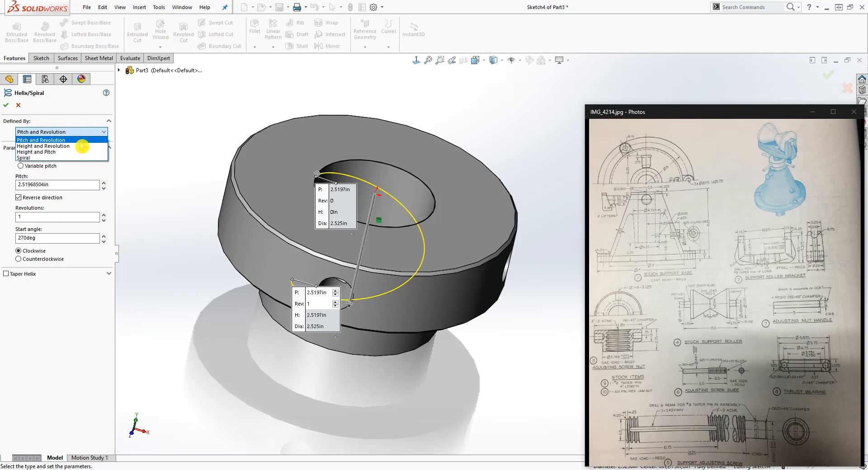
{"action": "left_click", "coordinate": [75, 153]}
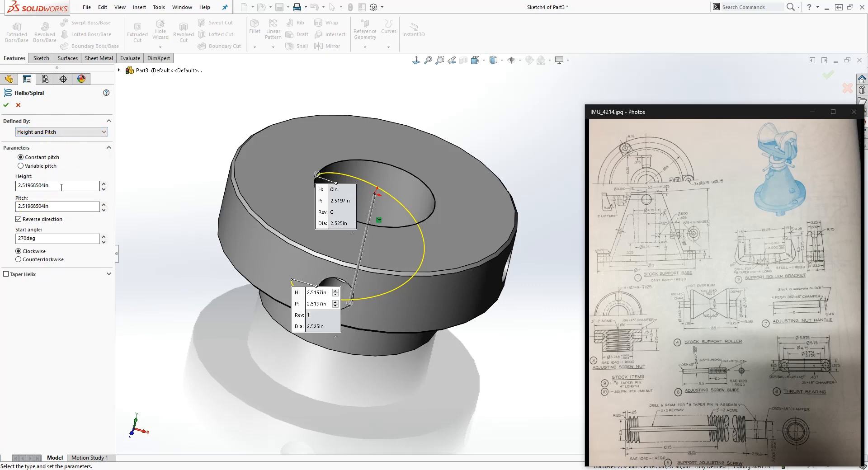
{"action": "left_click", "coordinate": [45, 189]}
{"action": "key", "text": "Return"}
{"action": "middle_click_drag", "start_coordinate": [305, 379], "coordinate": [301, 267]}
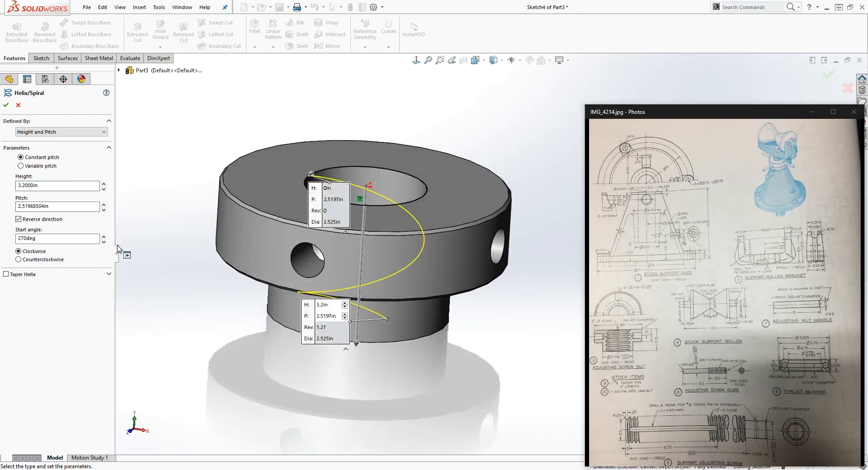
Set the helix pitch to 0.5 in and the start angle to 90°, and finish the helix
{"action": "left_click_drag", "start_coordinate": [49, 206], "coordinate": [26, 206]}
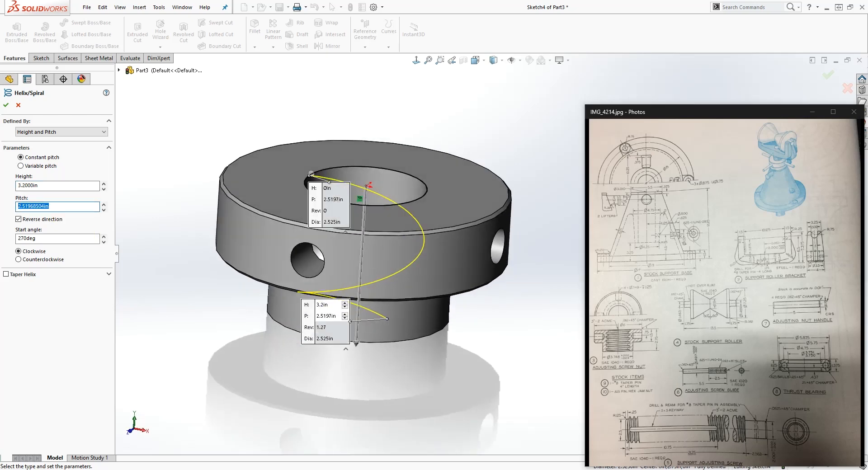
{"action": "type", "text": ".5"}
{"action": "key", "text": "Return"}
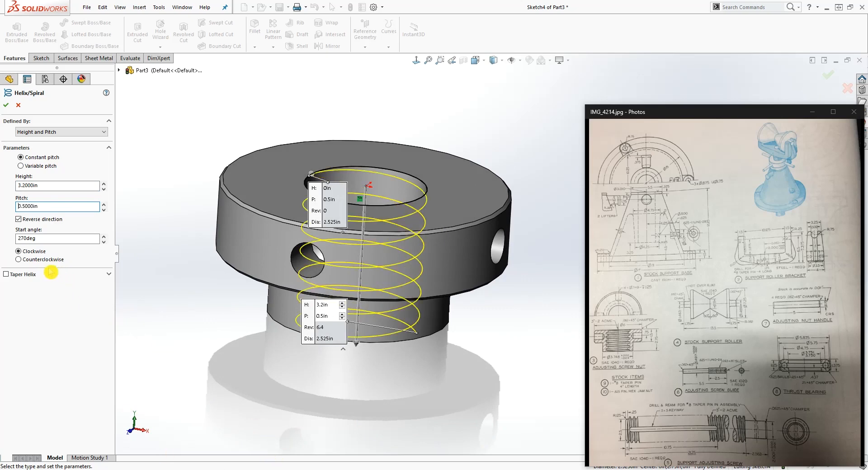
{"action": "left_click_drag", "start_coordinate": [49, 239], "coordinate": [10, 241]}
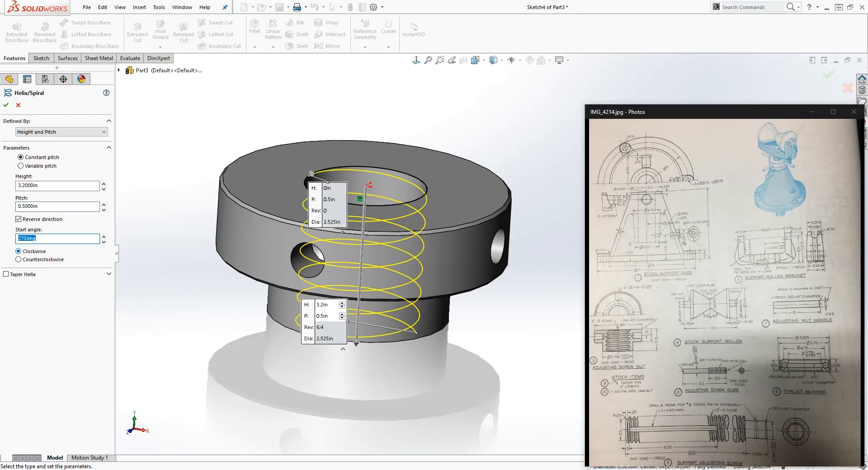
{"action": "key", "text": "Return"}
{"action": "middle_click_drag", "start_coordinate": [213, 352], "coordinate": [237, 338]}
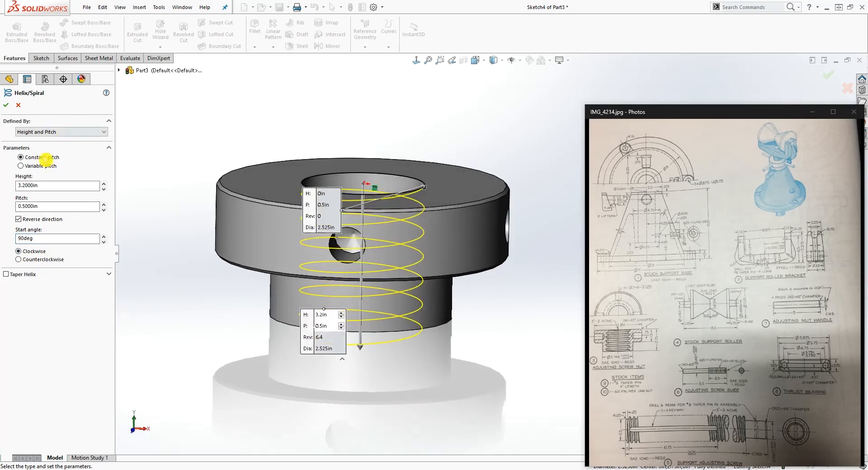
{"action": "left_click", "coordinate": [7, 106]}
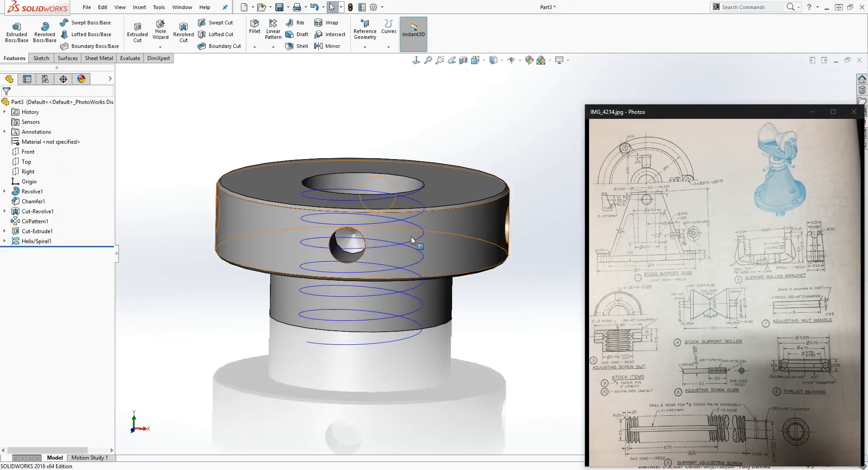
Start a new sketch on the Front plane, viewed normal to the plane
{"action": "left_click", "coordinate": [141, 134]}
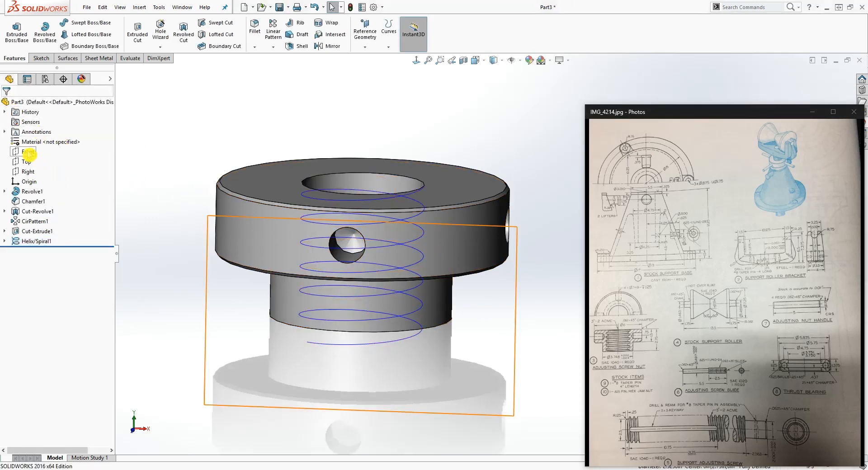
{"action": "left_click", "coordinate": [29, 153]}
{"action": "left_click", "coordinate": [40, 58]}
{"action": "left_click", "coordinate": [13, 28]}
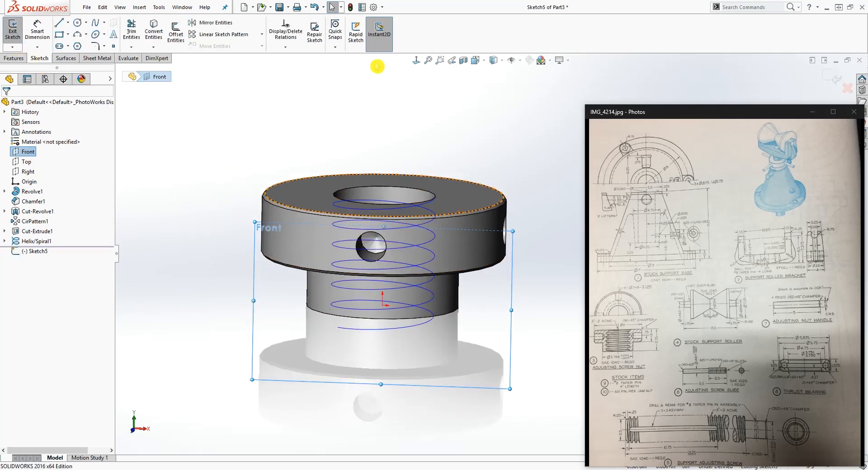
{"action": "left_click", "coordinate": [416, 62]}
{"action": "scroll", "coordinate": [527, 230], "scroll_direction": "up", "scroll_amount": 7}
{"action": "scroll", "coordinate": [536, 231], "scroll_direction": "down", "scroll_amount": 5}
{"action": "scroll", "coordinate": [536, 229], "scroll_direction": "down", "scroll_amount": 2}
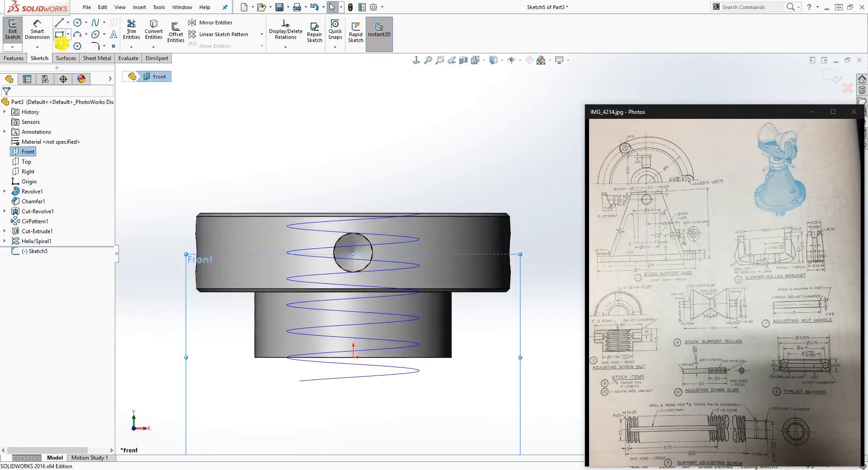
Sketch a closed trapezoid beside the helix, its inner vertical side about 0.48 in long and its outer vertical side about 0.27 in
{"action": "left_click", "coordinate": [59, 22]}
{"action": "scroll", "coordinate": [449, 258], "scroll_direction": "down", "scroll_amount": 3}
{"action": "left_click", "coordinate": [446, 203]}
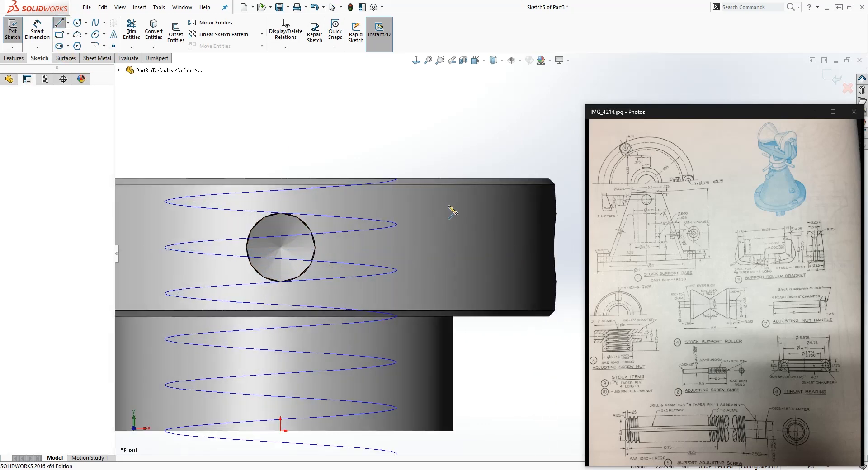
{"action": "left_click", "coordinate": [477, 215]}
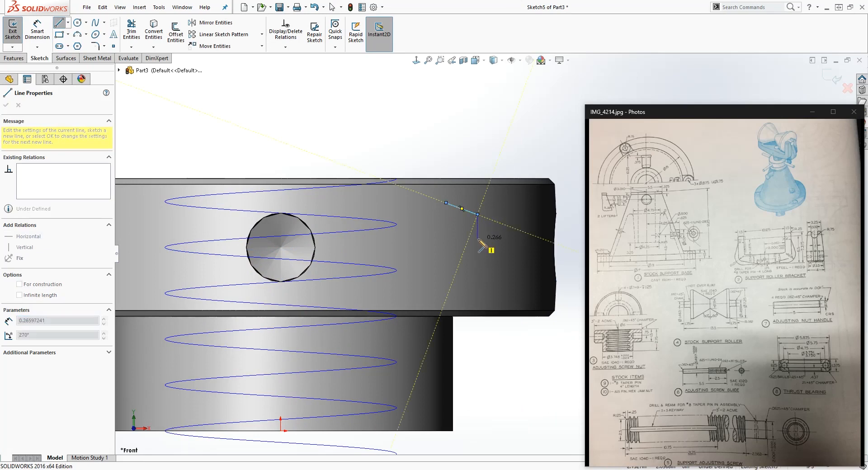
{"action": "left_click", "coordinate": [477, 239]}
{"action": "left_click", "coordinate": [446, 246]}
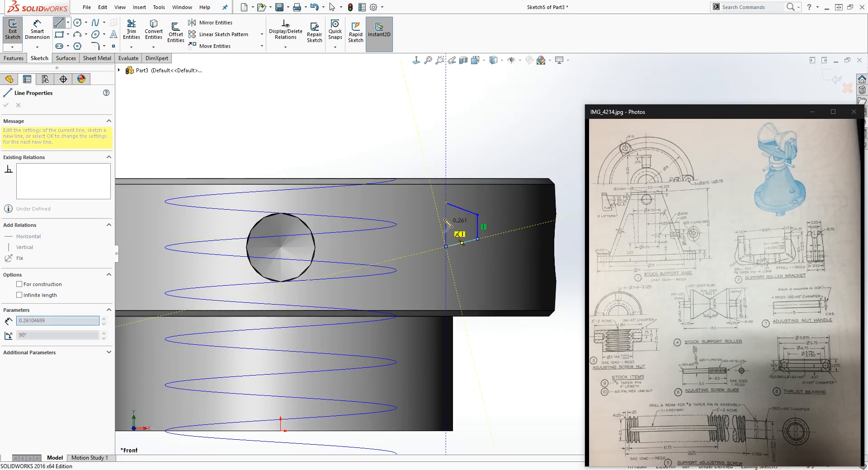
{"action": "left_click", "coordinate": [446, 203]}
{"action": "scroll", "coordinate": [484, 246], "scroll_direction": "down", "scroll_amount": 3}
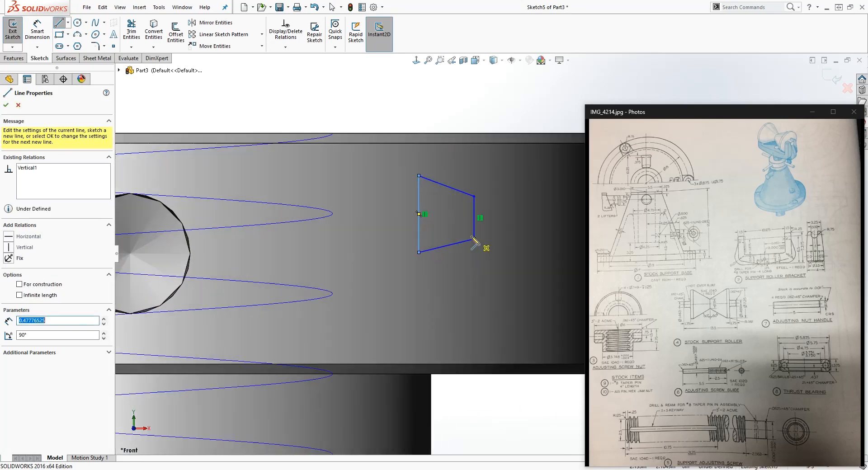
{"action": "key", "text": "Escape"}
Draw a horizontal line about 0.23 in long from the midpoint of the trapezoid's long vertical side toward its short side
{"action": "scroll", "coordinate": [477, 261], "scroll_direction": "up", "scroll_amount": 2}
{"action": "scroll", "coordinate": [497, 261], "scroll_direction": "down", "scroll_amount": 1}
{"action": "scroll", "coordinate": [497, 271], "scroll_direction": "up", "scroll_amount": 4}
{"action": "right_click_drag", "start_coordinate": [476, 293], "coordinate": [461, 330]}
{"action": "scroll", "coordinate": [484, 240], "scroll_direction": "down", "scroll_amount": 6}
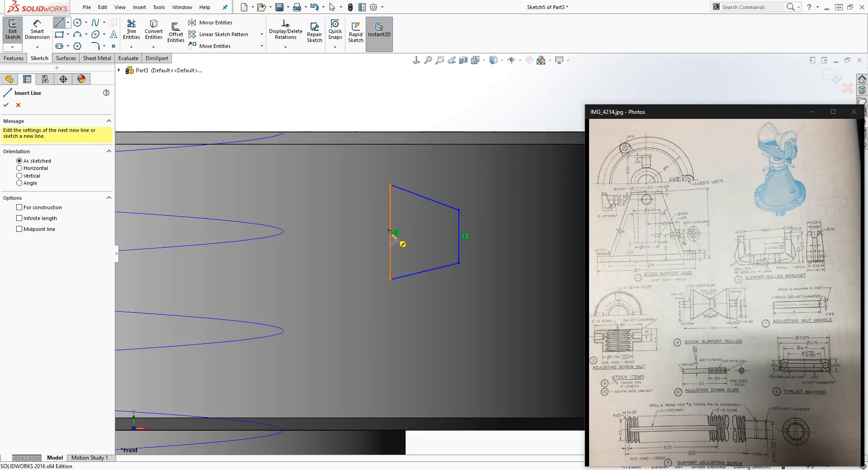
{"action": "left_click", "coordinate": [391, 232]}
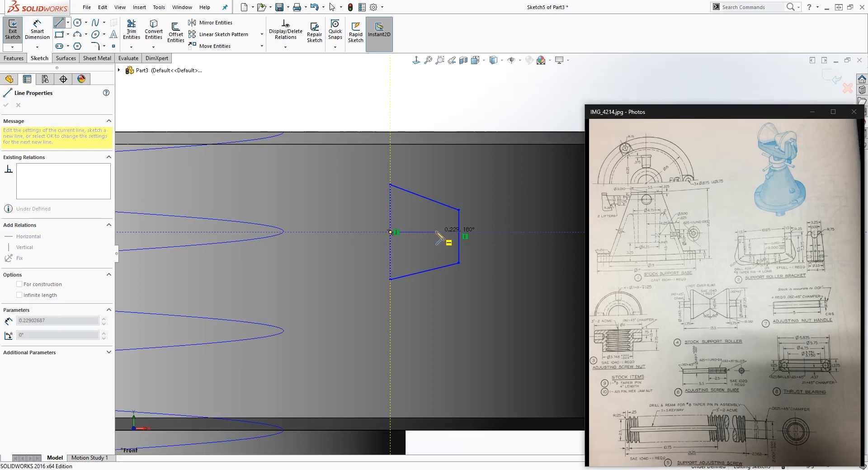
{"action": "left_click", "coordinate": [436, 231]}
{"action": "key", "text": "Escape"}
Constrain the line's free end to the midpoint of the trapezoid's short side and convert the line to construction geometry
{"action": "left_click", "coordinate": [435, 232]}
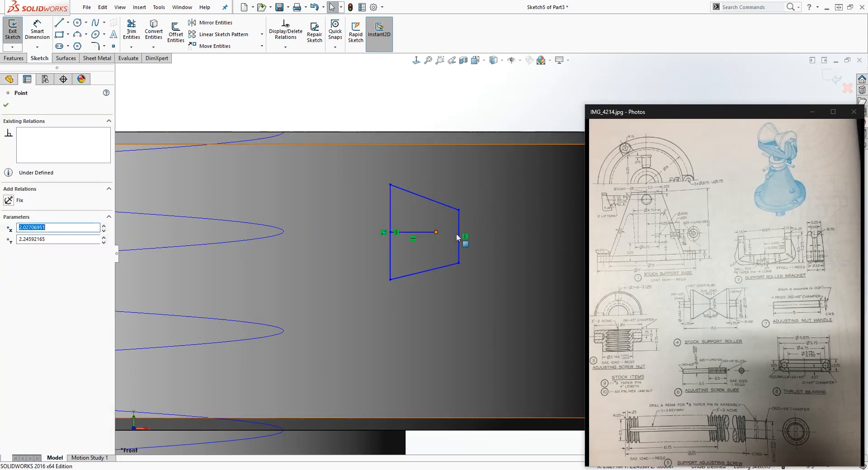
{"action": "left_click", "coordinate": [458, 231]}
{"action": "left_click", "coordinate": [9, 251]}
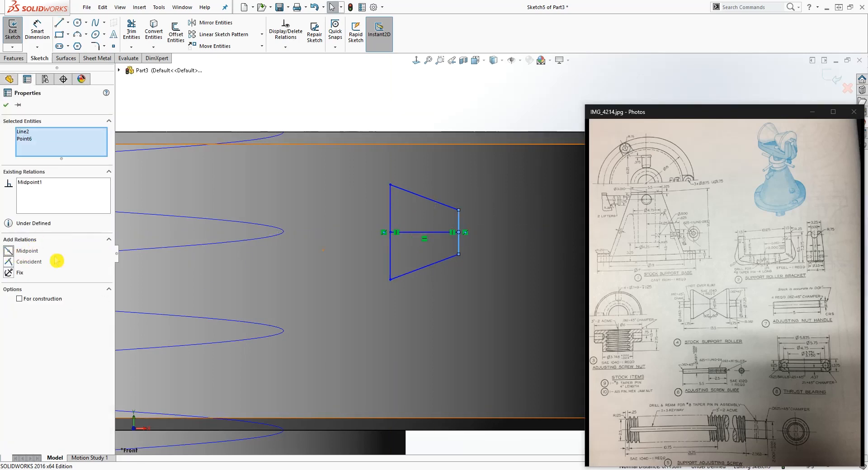
{"action": "key", "text": "Escape"}
{"action": "scroll", "coordinate": [495, 317], "scroll_direction": "up", "scroll_amount": 1}
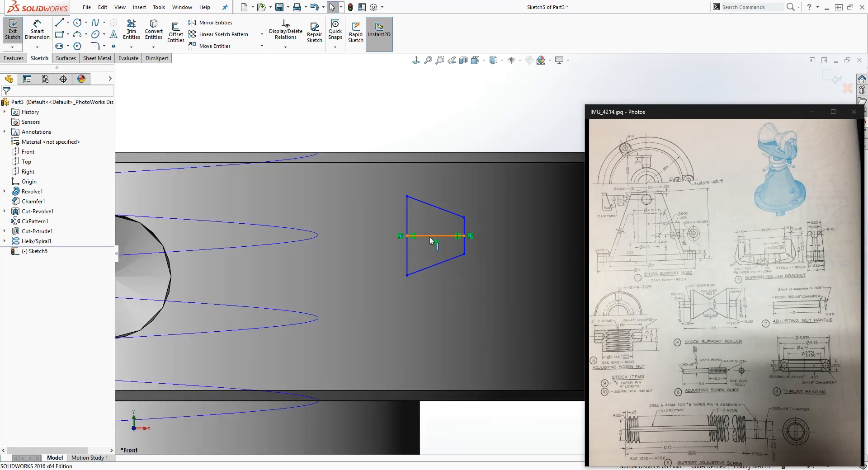
{"action": "left_click", "coordinate": [429, 236]}
{"action": "left_click", "coordinate": [22, 253]}
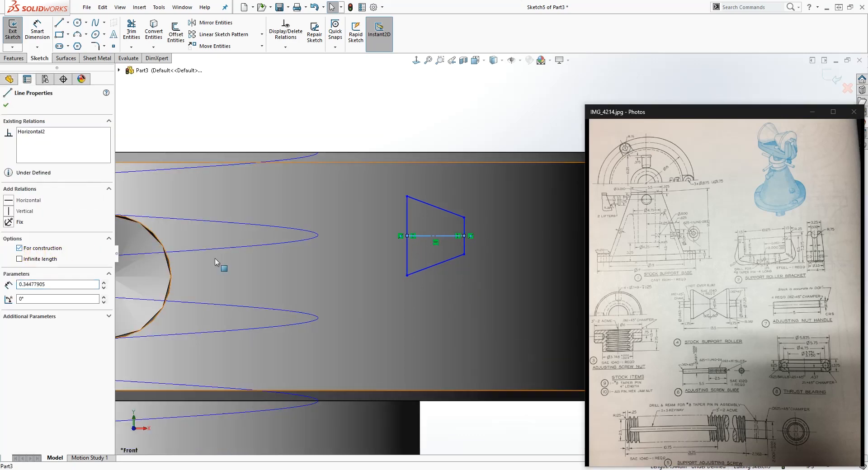
{"action": "left_click", "coordinate": [305, 277]}
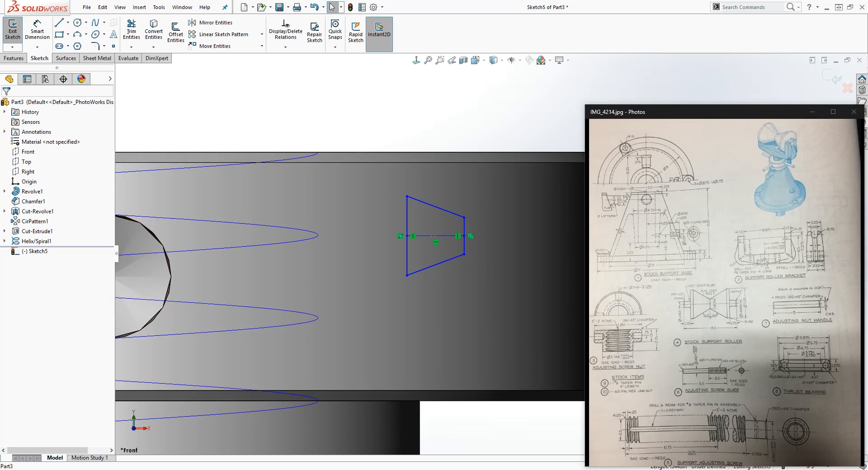
Dimension the trapezoid's short vertical side to 0.1853 in and check it against the thread flat width in the browser's ACME calculator
{"action": "right_click_drag", "start_coordinate": [427, 370], "coordinate": [432, 330]}
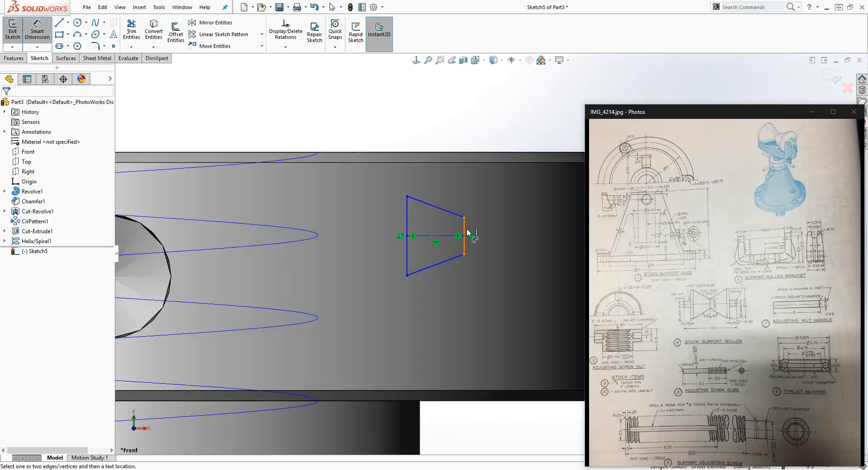
{"action": "left_click", "coordinate": [465, 233]}
{"action": "left_click", "coordinate": [509, 241]}
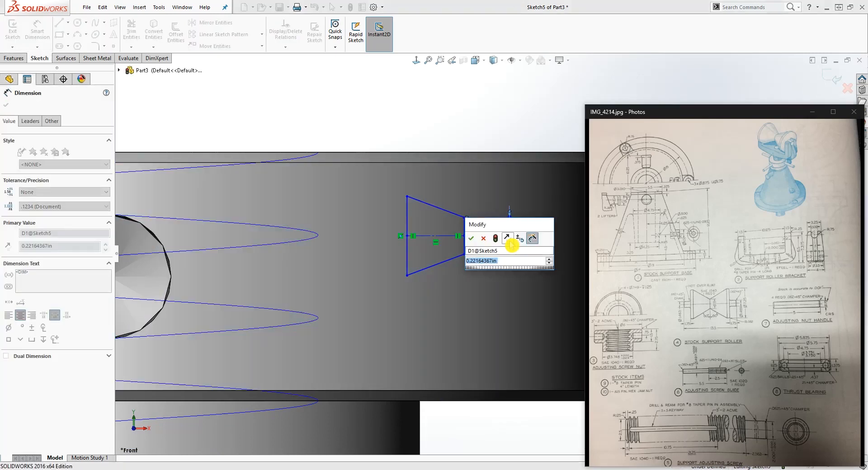
{"action": "type", "text": ".18"}
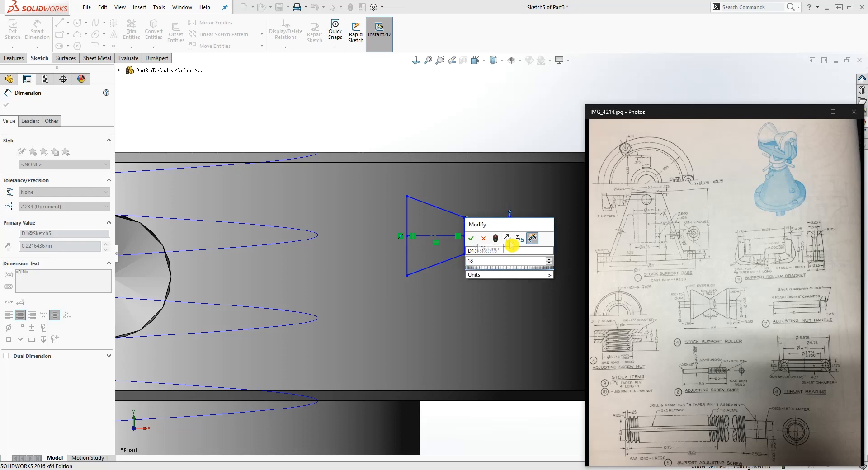
{"action": "key", "text": "Return"}
{"action": "key", "text": "Escape"}
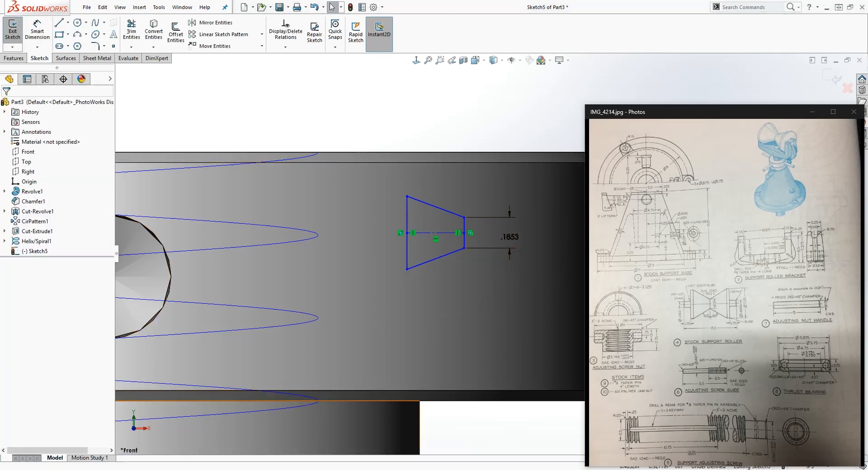
{"action": "mouse_move", "coordinate": [144, 469]}
{"action": "left_click", "coordinate": [155, 446]}
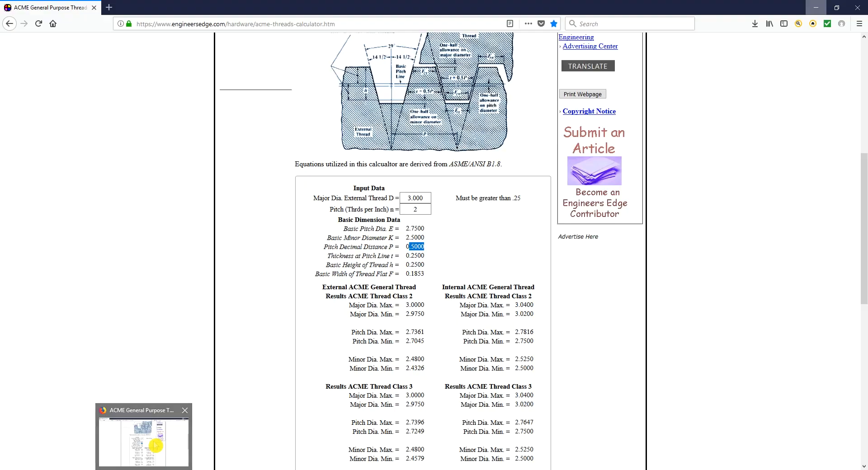
{"action": "left_click", "coordinate": [155, 446]}
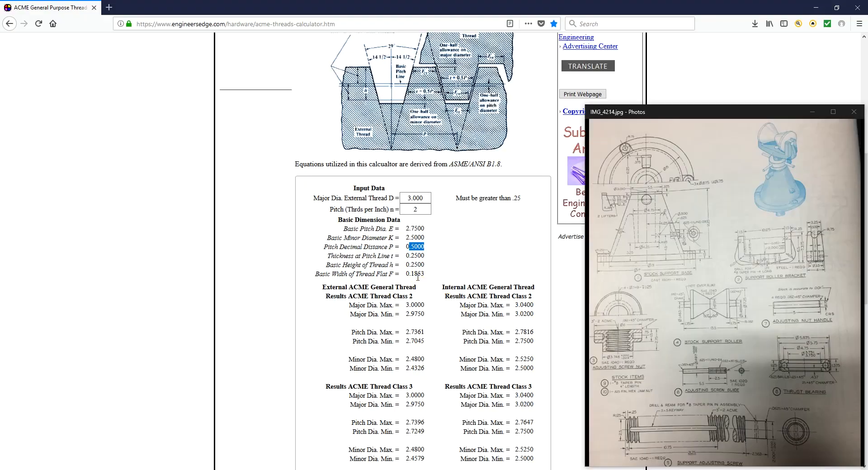
{"action": "left_click", "coordinate": [816, 8]}
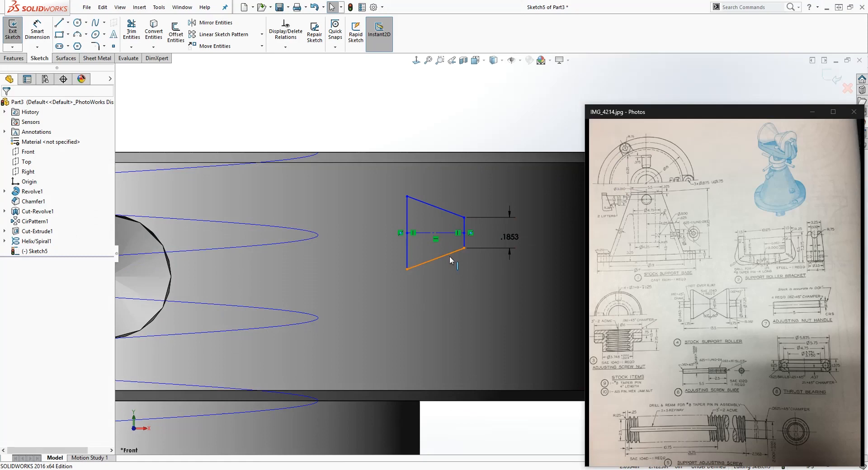
Dimension the included angle between the trapezoid's two slanted sides to 29°
{"action": "right_click_drag", "start_coordinate": [449, 310], "coordinate": [454, 266]}
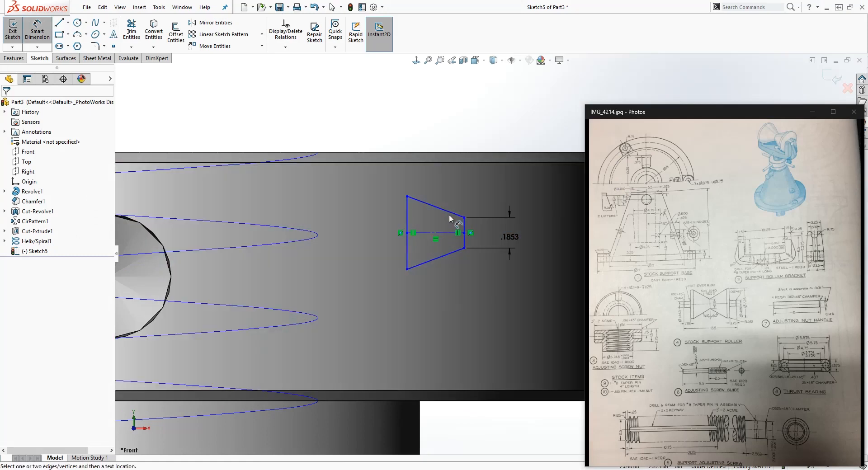
{"action": "left_click", "coordinate": [449, 212]}
{"action": "left_click", "coordinate": [436, 262]}
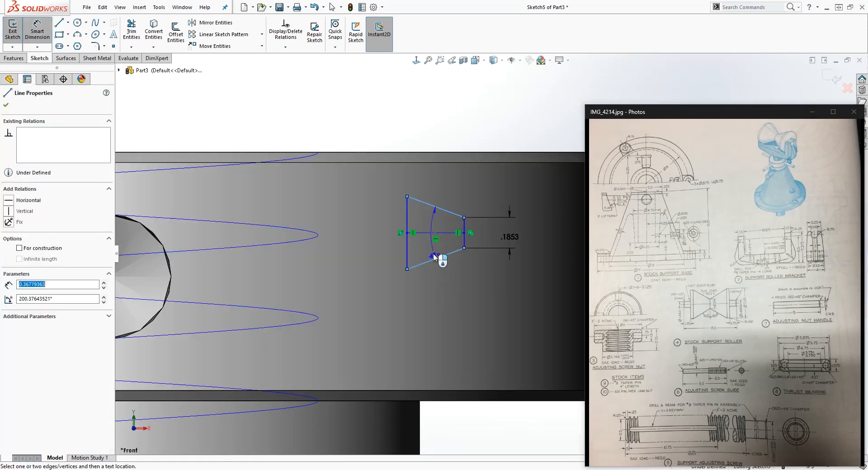
{"action": "left_click", "coordinate": [387, 229]}
{"action": "type", "text": "29"}
{"action": "key", "text": "Return"}
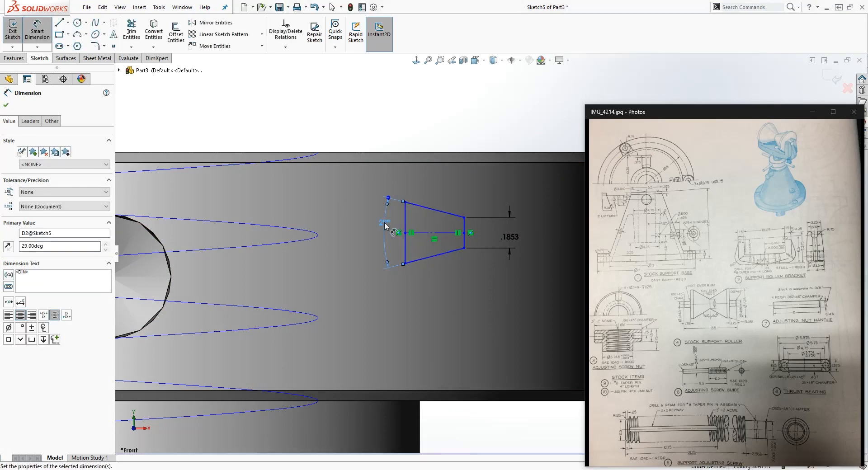
{"action": "key", "text": "Escape"}
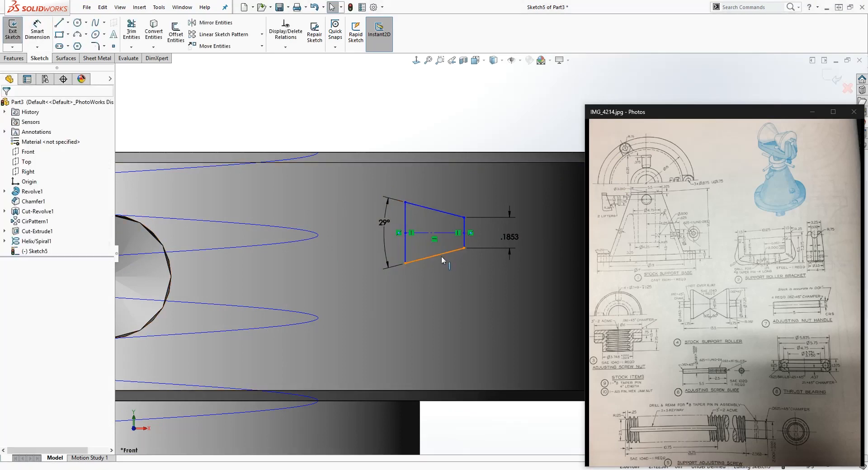
Check the internal major diameter in the browser's ACME calculator and add a Pierce relation between the trapezoid's upper inner corner and the helix
{"action": "scroll", "coordinate": [442, 257], "scroll_direction": "up", "scroll_amount": 3}
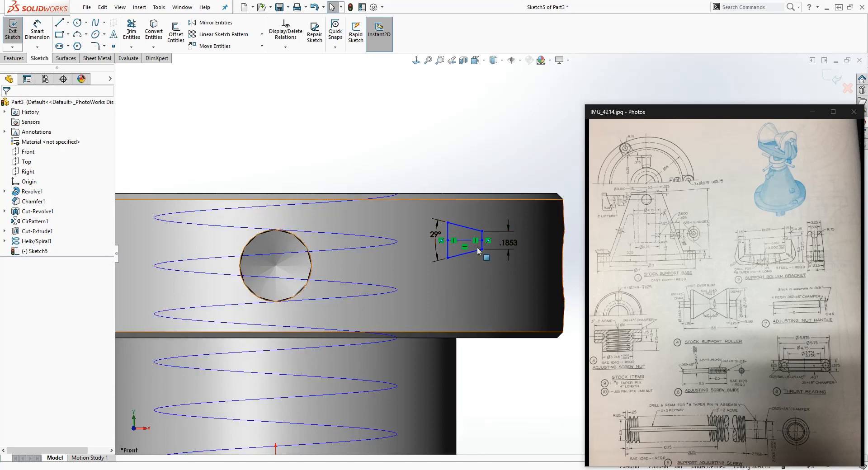
{"action": "key", "text": "alt+Tab"}
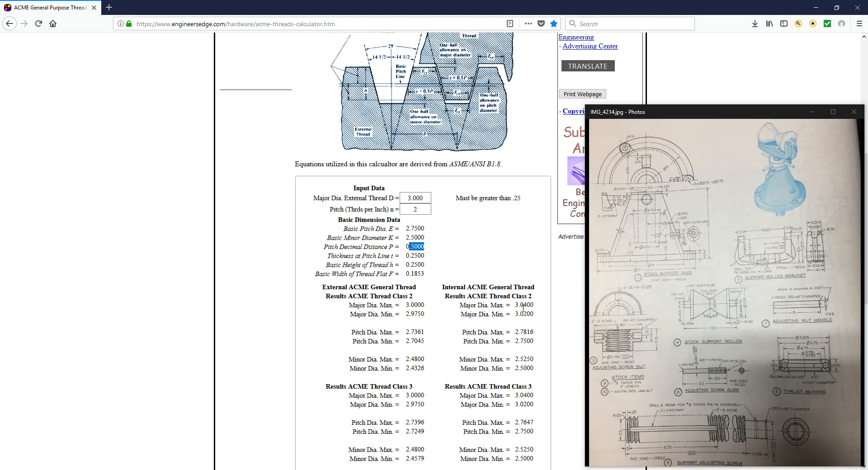
{"action": "left_click", "coordinate": [815, 8]}
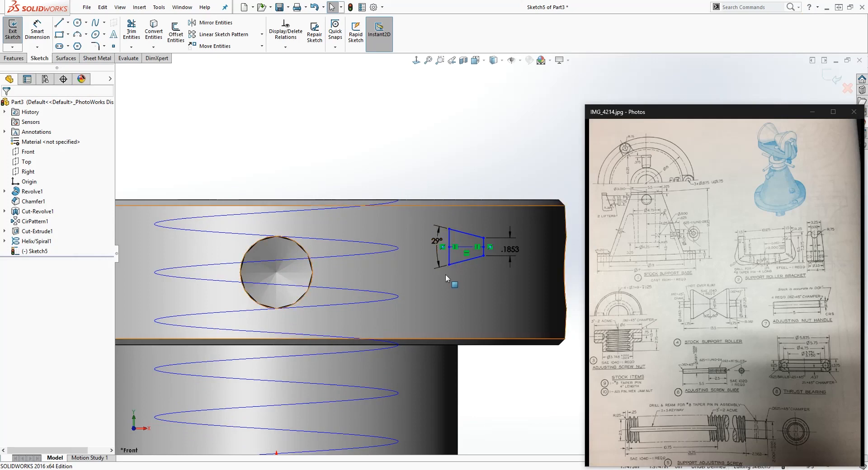
{"action": "left_click", "coordinate": [450, 229]}
{"action": "middle_click_drag", "start_coordinate": [450, 229], "coordinate": [421, 177]}
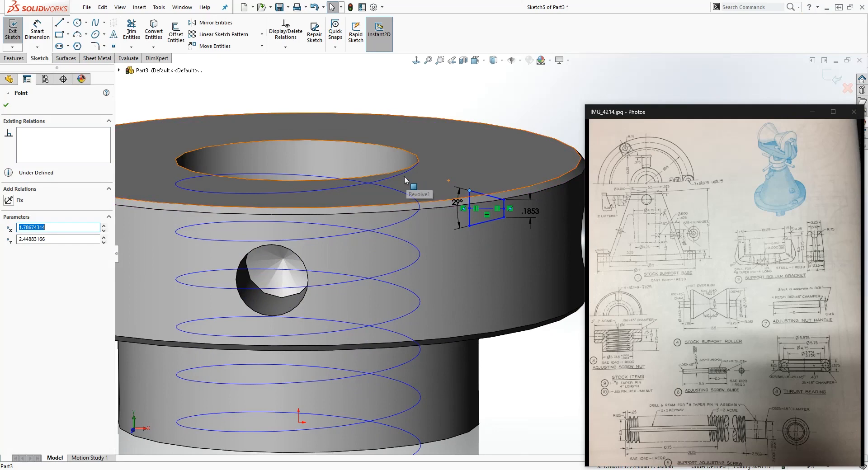
{"action": "left_click", "coordinate": [405, 174], "text": "ctrl"}
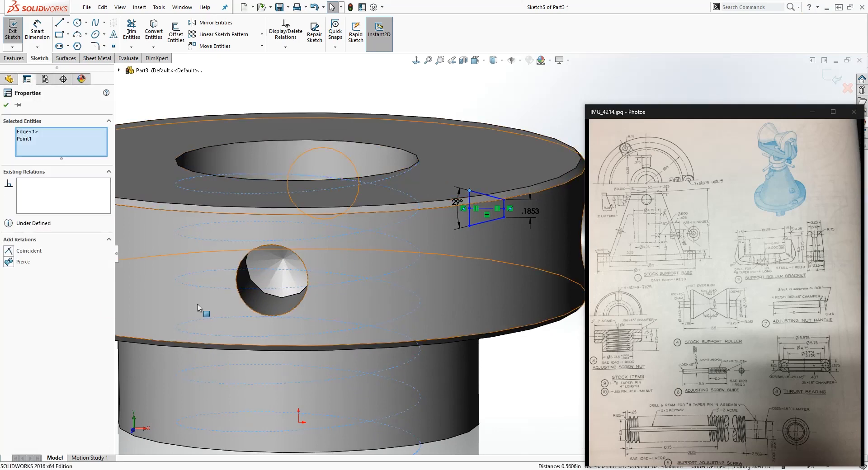
{"action": "left_click", "coordinate": [9, 264]}
{"action": "middle_click_drag", "start_coordinate": [322, 362], "coordinate": [336, 332]}
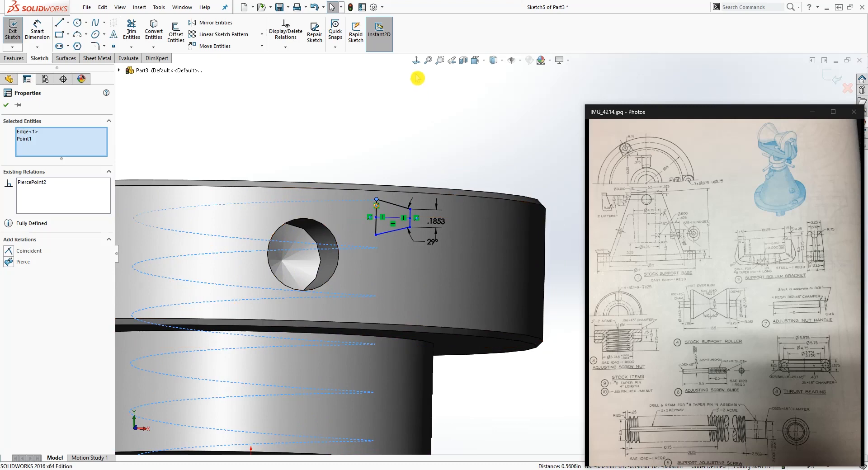
Draw a vertical construction line 2.75 in long from the origin up to the nut's top edge, viewed normal to the sketch
{"action": "left_click", "coordinate": [416, 61]}
{"action": "key", "text": "Escape"}
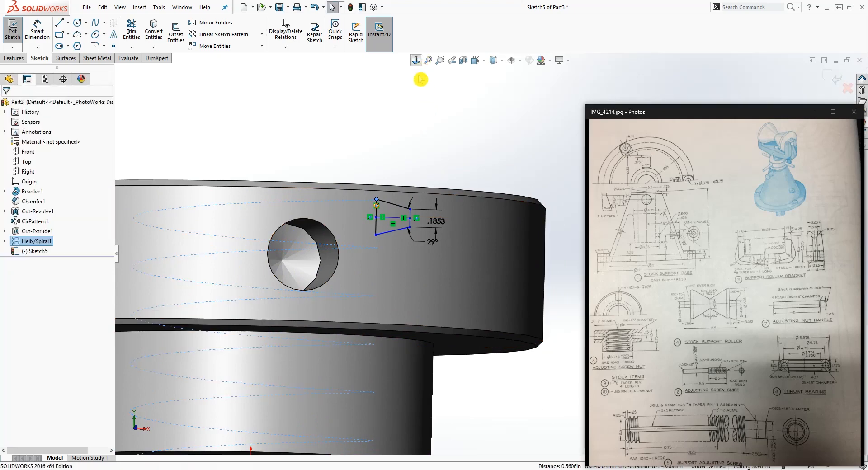
{"action": "left_click", "coordinate": [417, 61]}
{"action": "scroll", "coordinate": [426, 221], "scroll_direction": "up", "scroll_amount": 3}
{"action": "key", "text": "Escape"}
{"action": "left_click", "coordinate": [416, 60]}
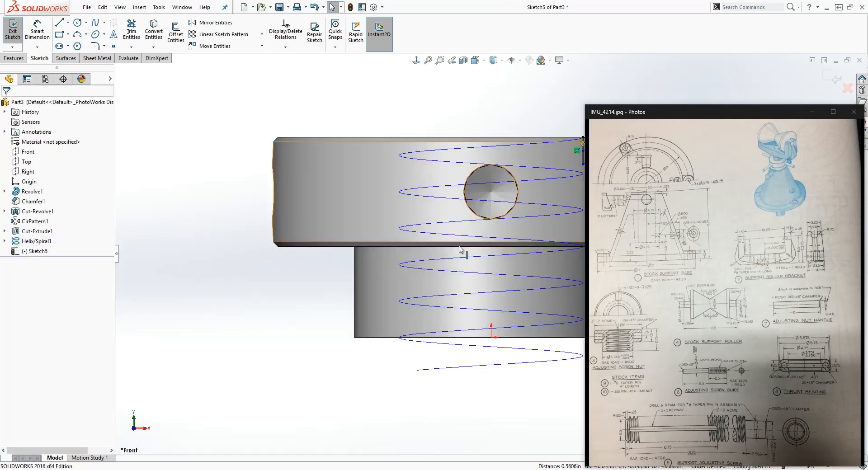
{"action": "scroll", "coordinate": [548, 244], "scroll_direction": "down", "scroll_amount": 2}
{"action": "key", "text": "l"}
{"action": "left_click", "coordinate": [349, 344]}
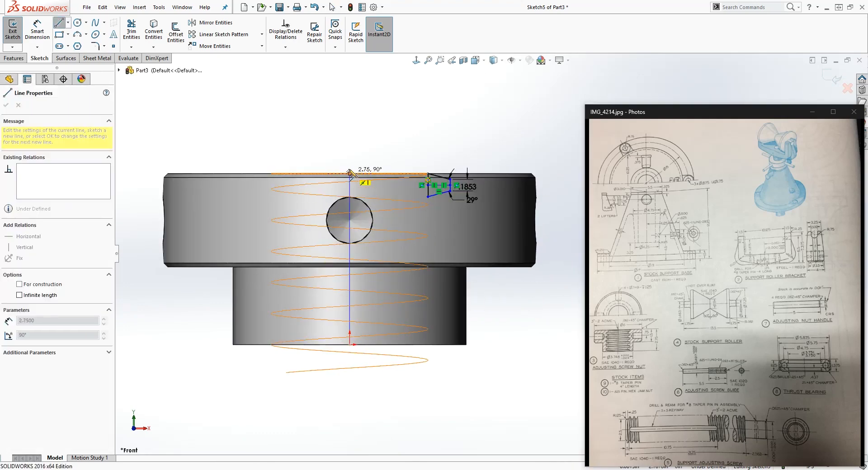
{"action": "left_click", "coordinate": [349, 151]}
{"action": "key", "text": "Escape"}
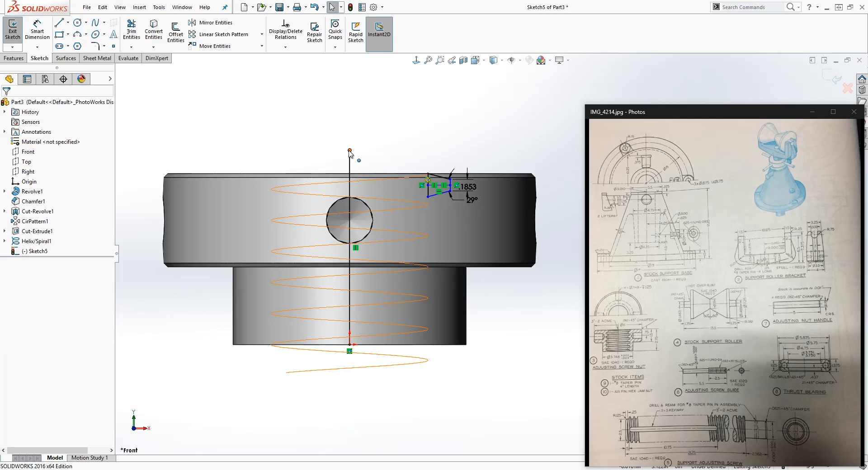
{"action": "left_click_drag", "start_coordinate": [350, 150], "coordinate": [350, 175]}
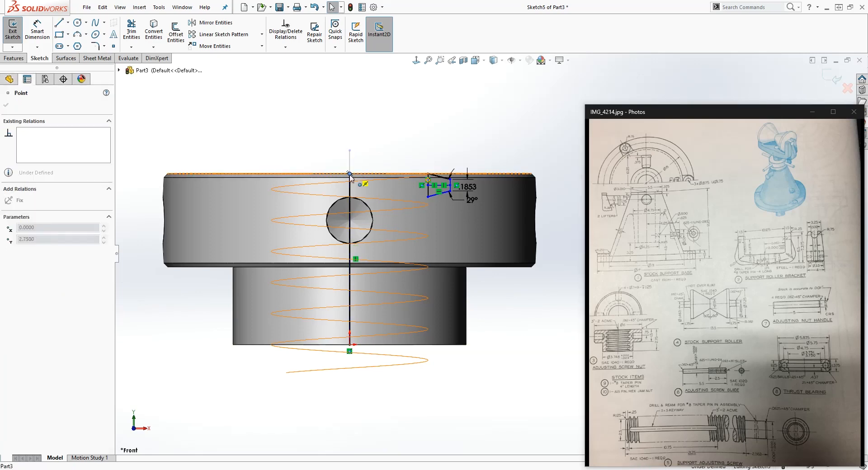
{"action": "left_click", "coordinate": [348, 210]}
{"action": "left_click", "coordinate": [27, 284]}
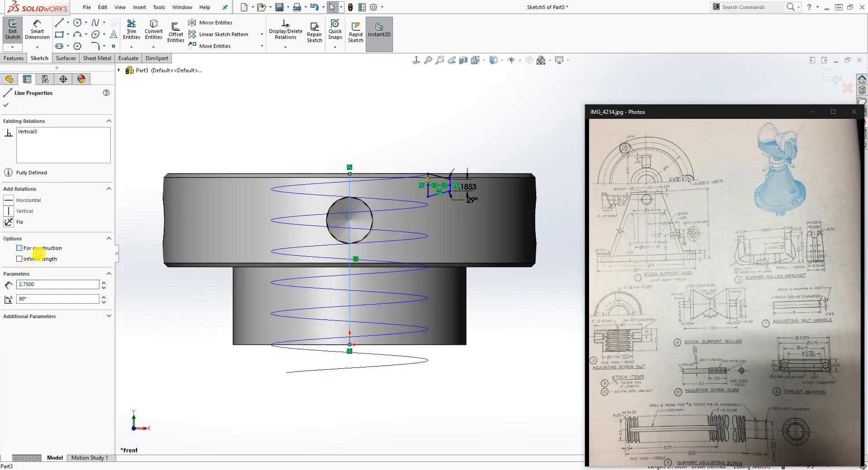
{"action": "left_click", "coordinate": [22, 250]}
{"action": "key", "text": "Escape"}
Dimension the trapezoid's upper outer corner about the vertical centreline as a 3.04 in diameter
{"action": "right_click_drag", "start_coordinate": [526, 397], "coordinate": [524, 362]}
{"action": "scroll", "coordinate": [454, 177], "scroll_direction": "down", "scroll_amount": 2}
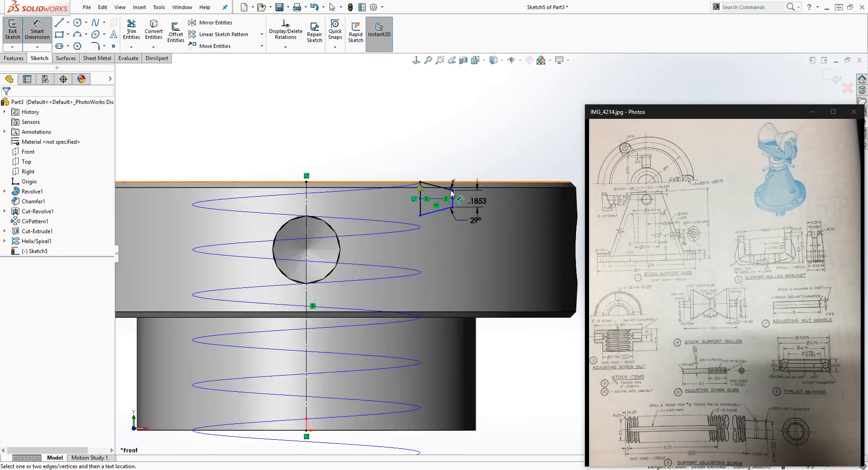
{"action": "left_click", "coordinate": [452, 190]}
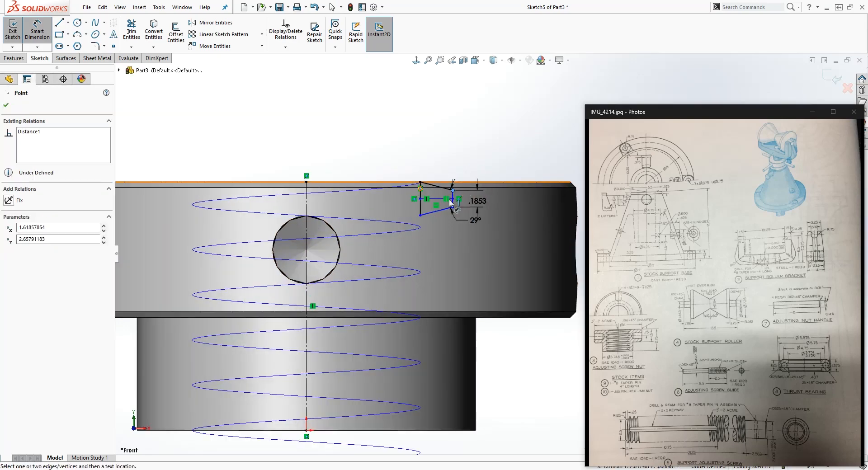
{"action": "left_click", "coordinate": [307, 211]}
{"action": "left_click", "coordinate": [285, 119]}
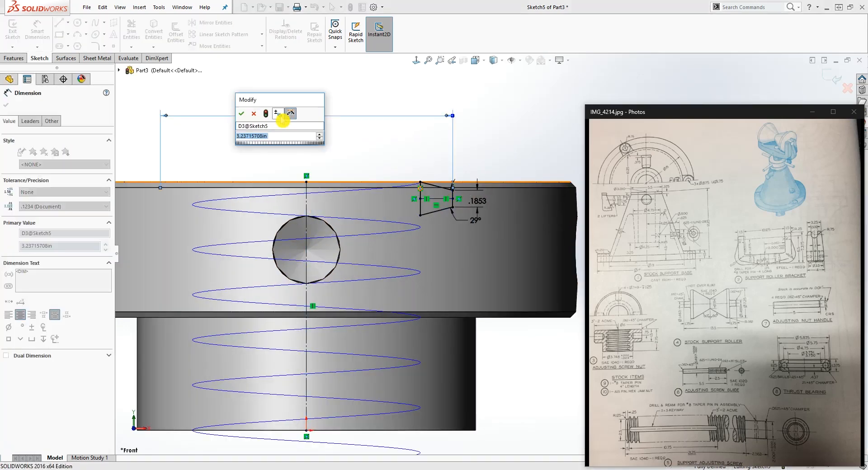
{"action": "type", "text": "3.0"}
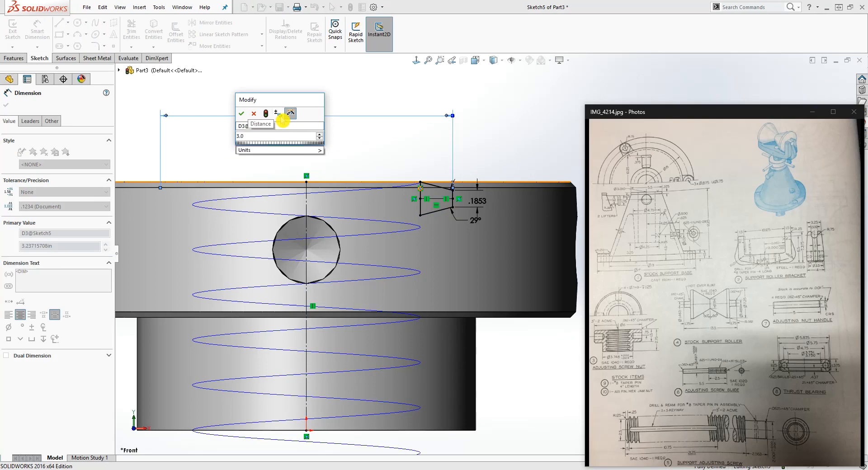
{"action": "type", "text": "4"}
{"action": "key", "text": "Return"}
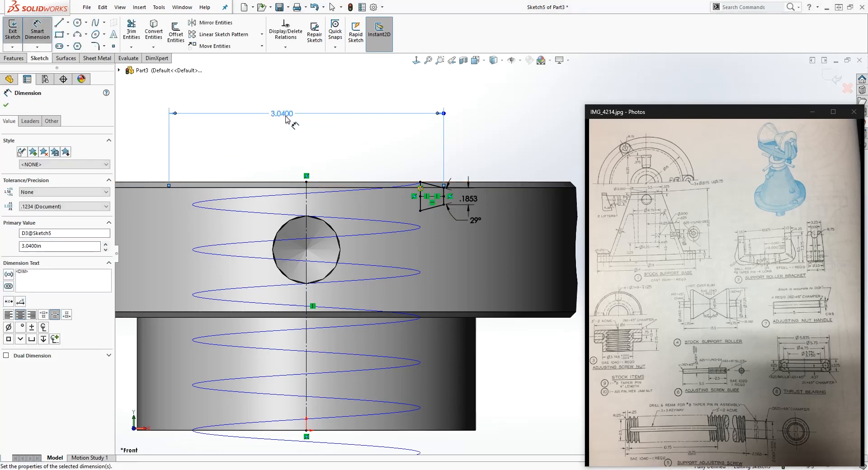
{"action": "scroll", "coordinate": [439, 209], "scroll_direction": "up", "scroll_amount": 2}
{"action": "left_click", "coordinate": [420, 176]}
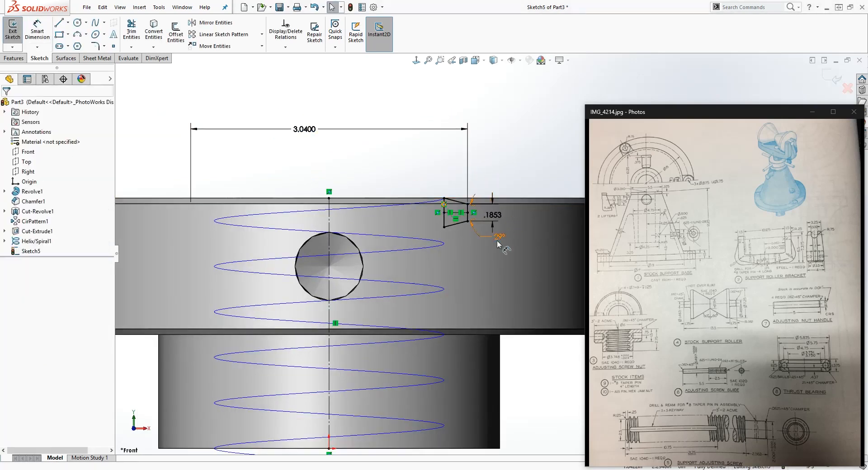
Inspect the thread profile's inner corner where it meets the start of the helix
{"action": "scroll", "coordinate": [502, 251], "scroll_direction": "down", "scroll_amount": 4}
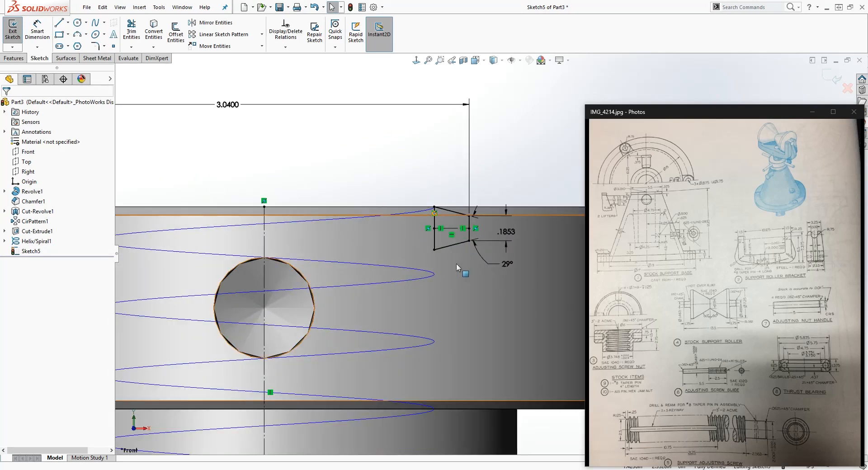
{"action": "scroll", "coordinate": [436, 289], "scroll_direction": "up", "scroll_amount": 1}
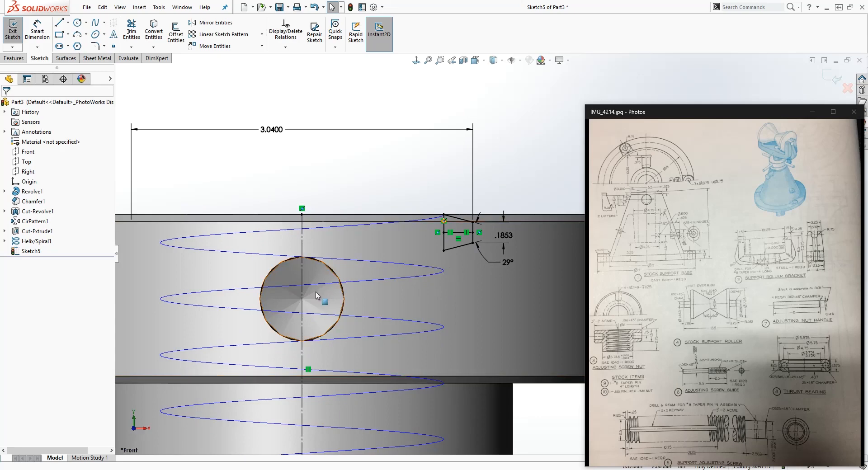
{"action": "scroll", "coordinate": [444, 219], "scroll_direction": "down", "scroll_amount": 3}
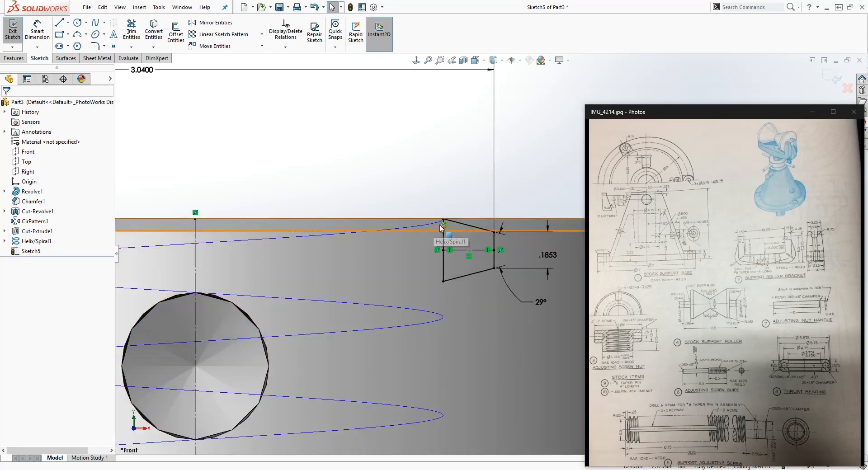
{"action": "left_click", "coordinate": [441, 228]}
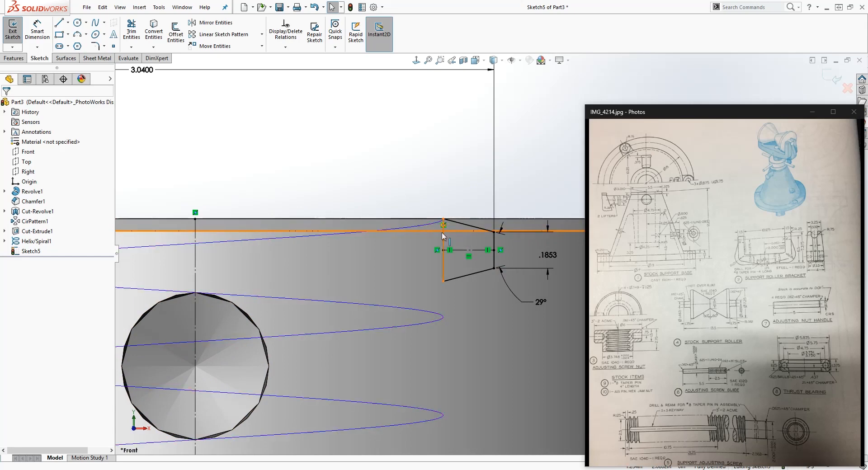
{"action": "scroll", "coordinate": [443, 235], "scroll_direction": "up", "scroll_amount": 6}
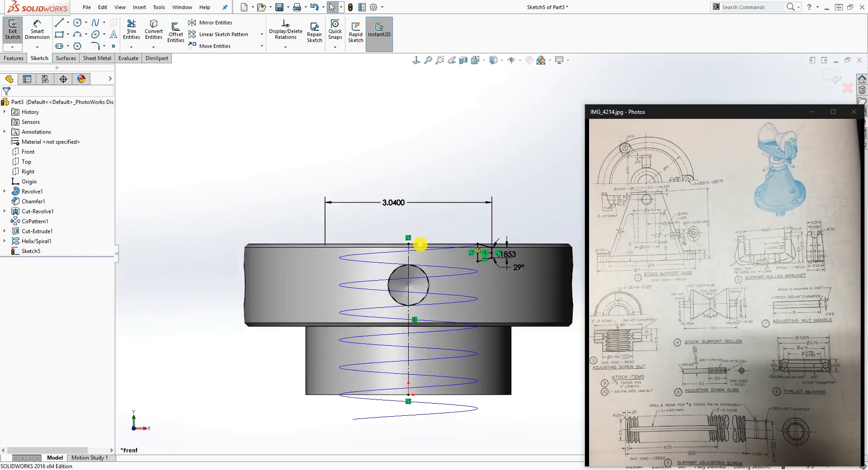
Exit the sketch and cut the internal ACME thread by sweeping the trapezoid profile along the helix
{"action": "left_click", "coordinate": [18, 61]}
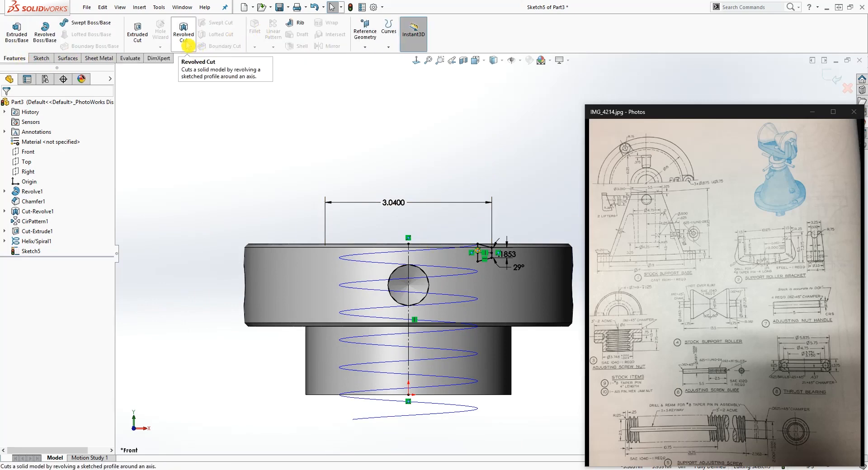
{"action": "left_click", "coordinate": [833, 78]}
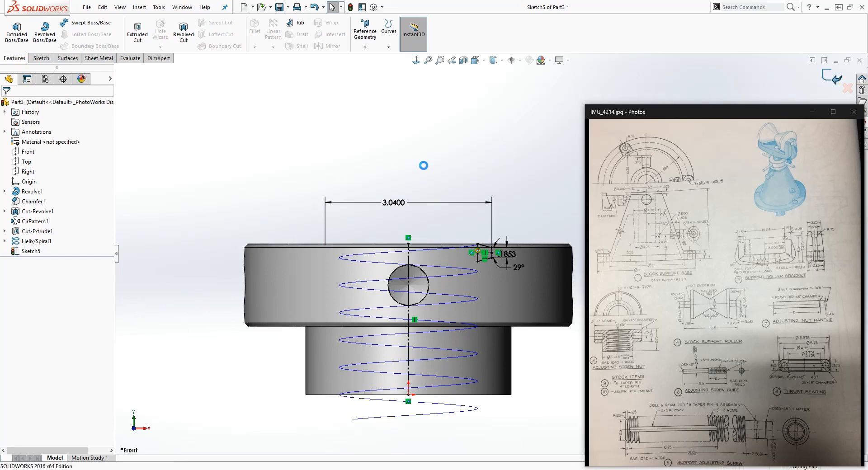
{"action": "left_click", "coordinate": [502, 149]}
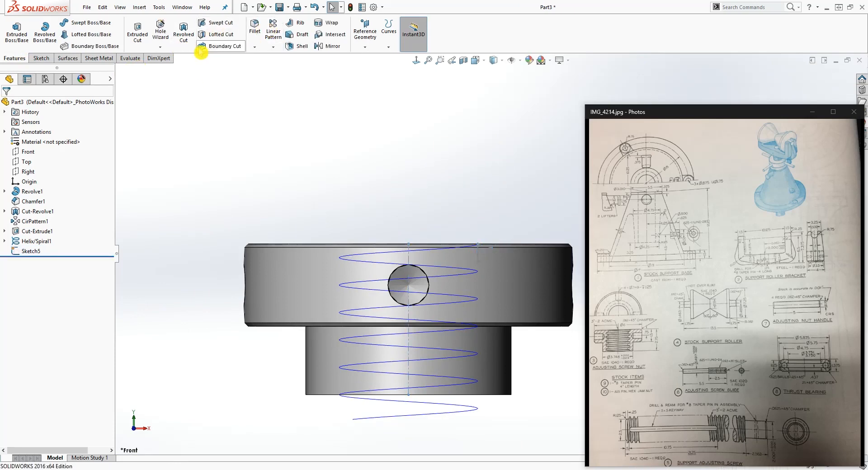
{"action": "left_click", "coordinate": [218, 23]}
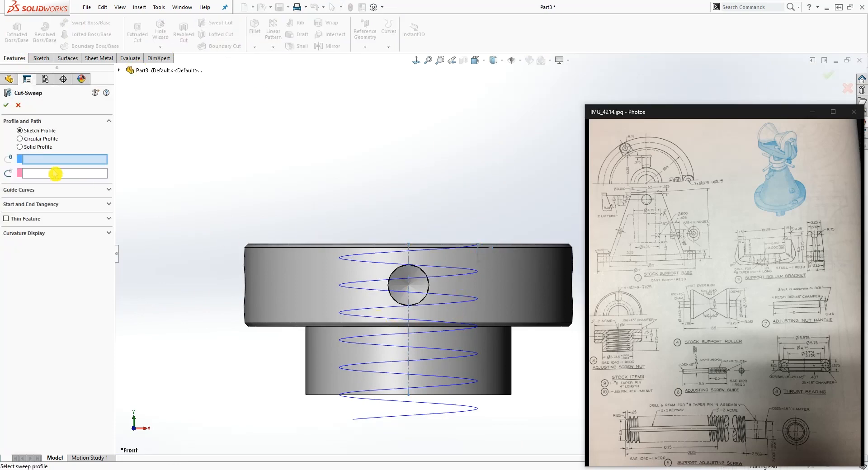
{"action": "left_click", "coordinate": [486, 262]}
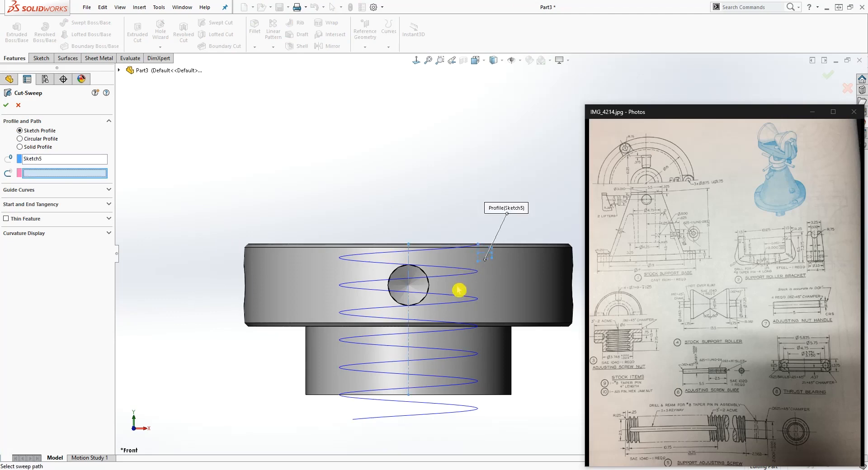
{"action": "scroll", "coordinate": [470, 268], "scroll_direction": "down", "scroll_amount": 5}
{"action": "scroll", "coordinate": [372, 271], "scroll_direction": "up", "scroll_amount": 3}
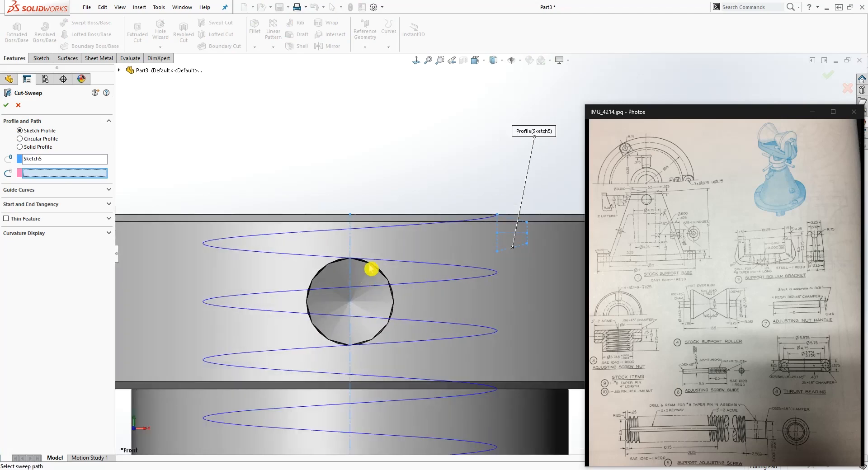
{"action": "left_click", "coordinate": [376, 234]}
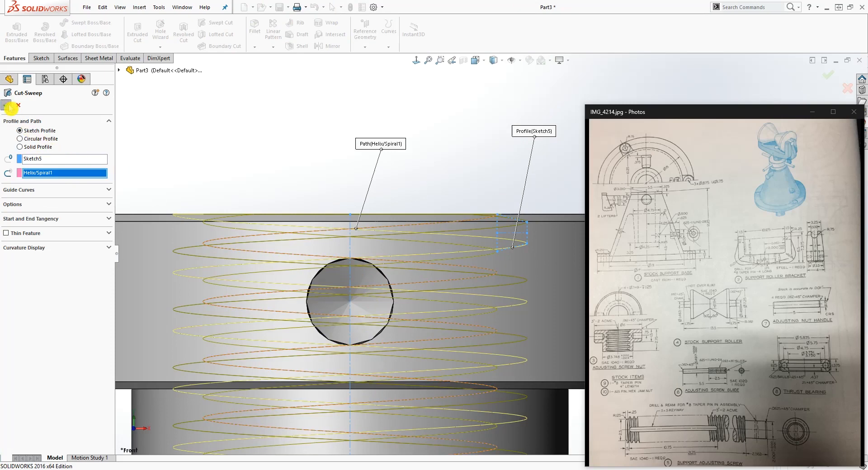
{"action": "scroll", "coordinate": [471, 277], "scroll_direction": "up", "scroll_amount": 6}
{"action": "scroll", "coordinate": [560, 295], "scroll_direction": "down", "scroll_amount": 3}
{"action": "left_click", "coordinate": [560, 296]}
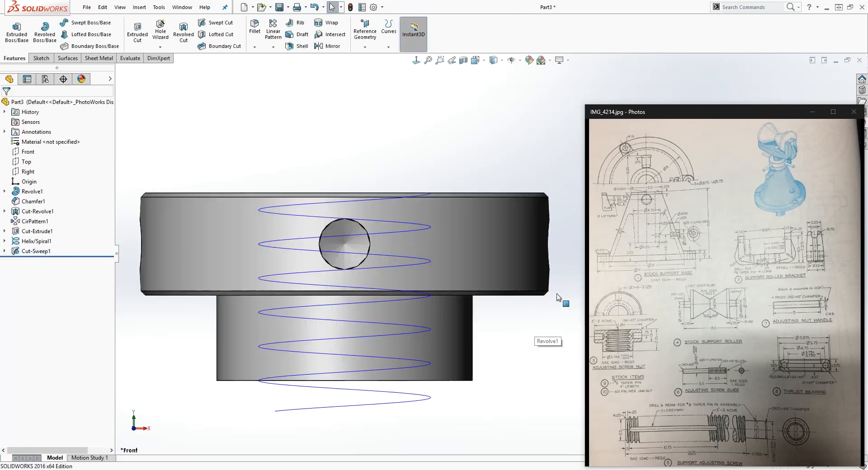
Hide the helix curve and inspect the internal thread in a front section view
{"action": "right_click", "coordinate": [35, 240]}
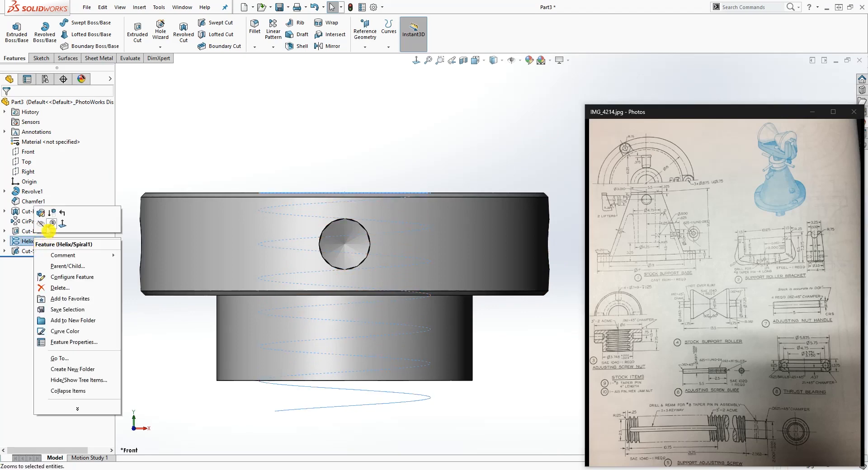
{"action": "left_click", "coordinate": [48, 224]}
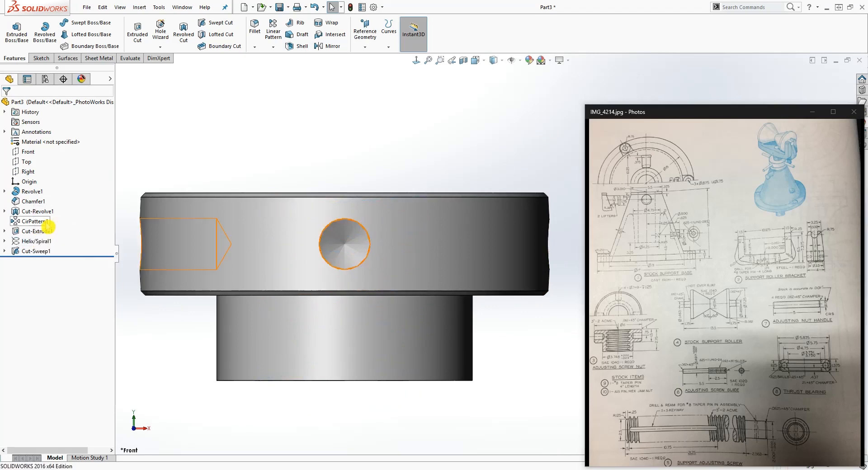
{"action": "left_click", "coordinate": [464, 60]}
{"action": "left_click", "coordinate": [7, 105]}
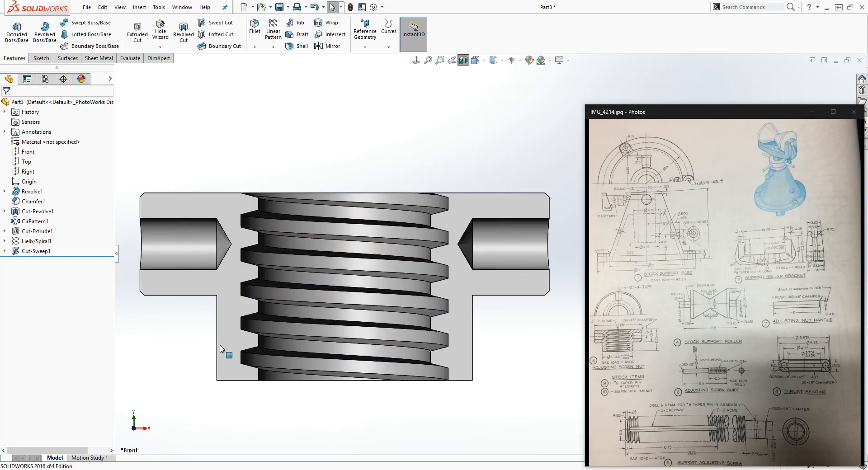
{"action": "left_click", "coordinate": [463, 60]}
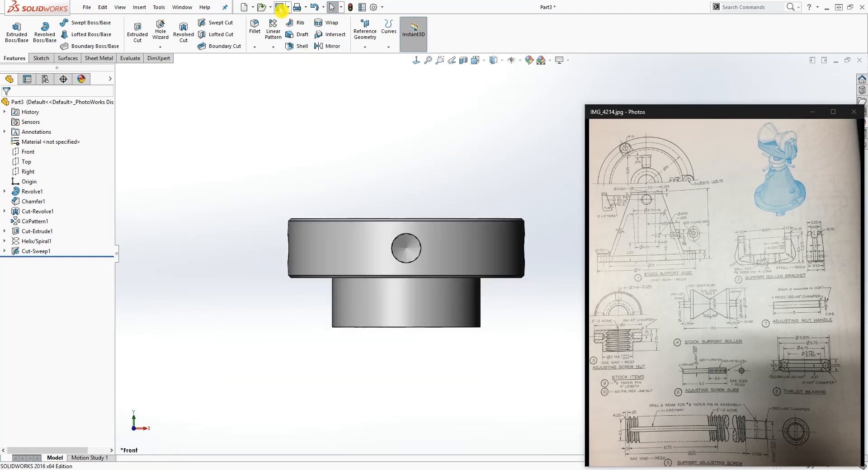
Save the part as "adjusting screw nut" in New folder and create a new part document
{"action": "left_click", "coordinate": [280, 7]}
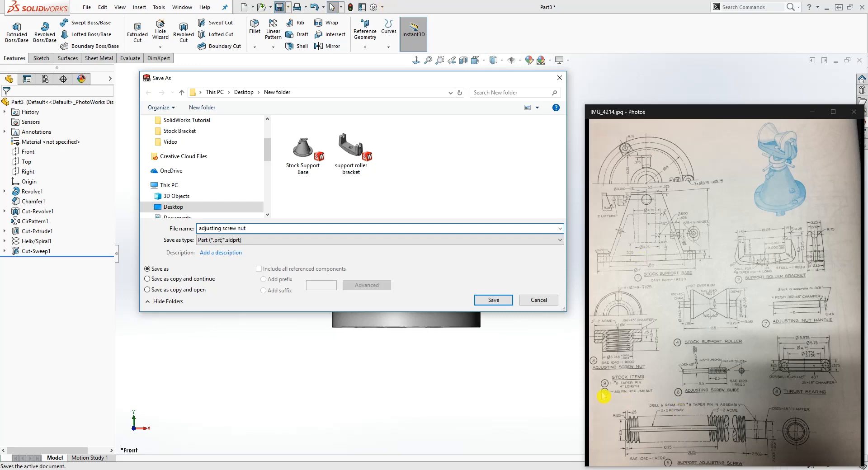
{"action": "left_click", "coordinate": [495, 301]}
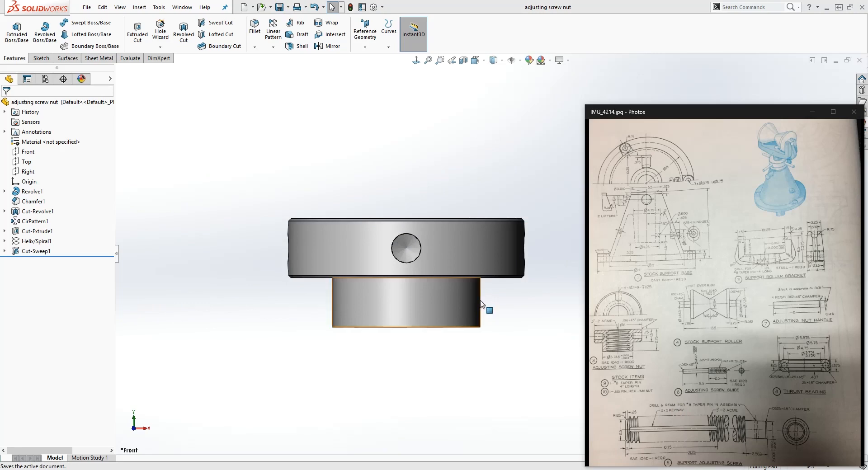
{"action": "left_click", "coordinate": [246, 8]}
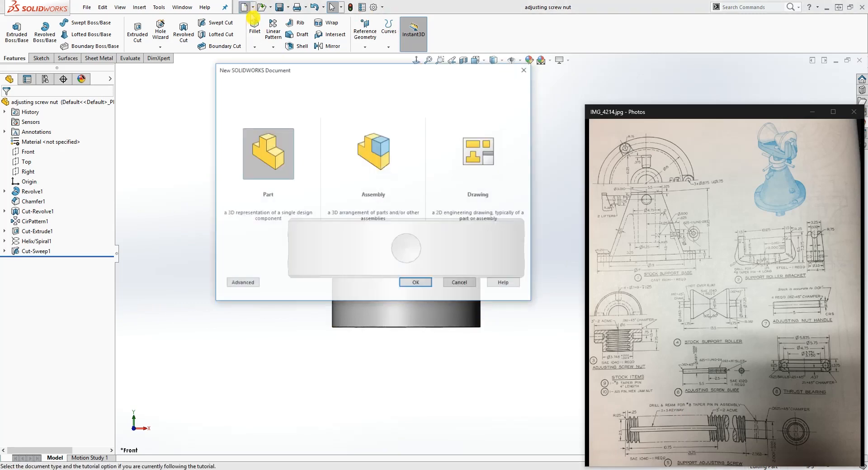
{"action": "left_click", "coordinate": [424, 284]}
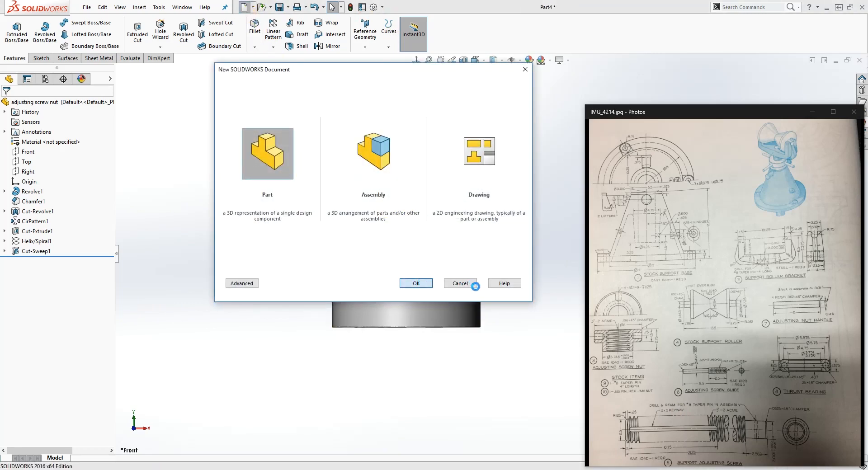
Set the new part's length units to four decimal places in the document properties
{"action": "left_click", "coordinate": [373, 7]}
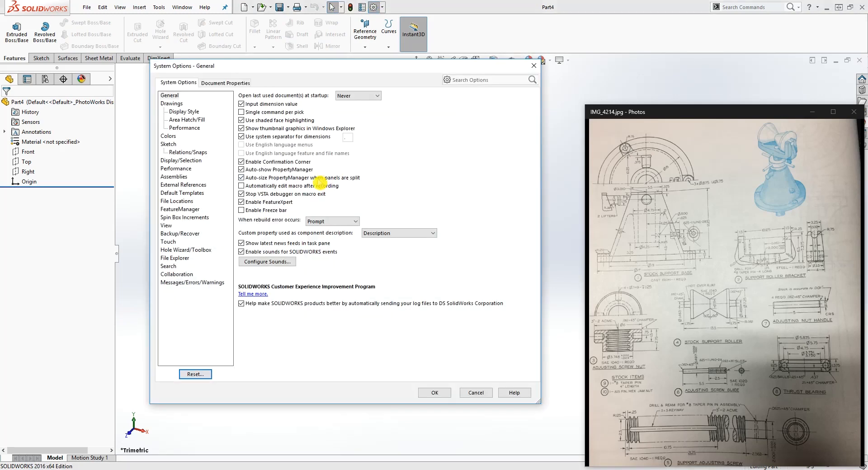
{"action": "left_click", "coordinate": [226, 83]}
{"action": "left_click", "coordinate": [167, 161]}
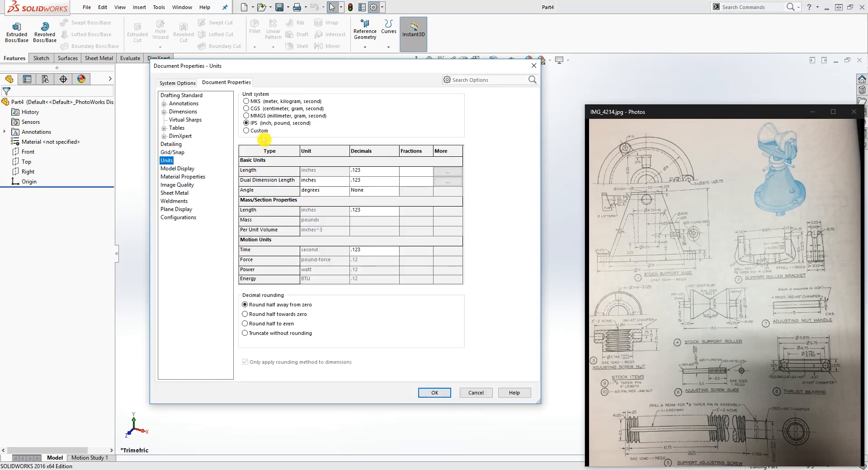
{"action": "left_click", "coordinate": [392, 172]}
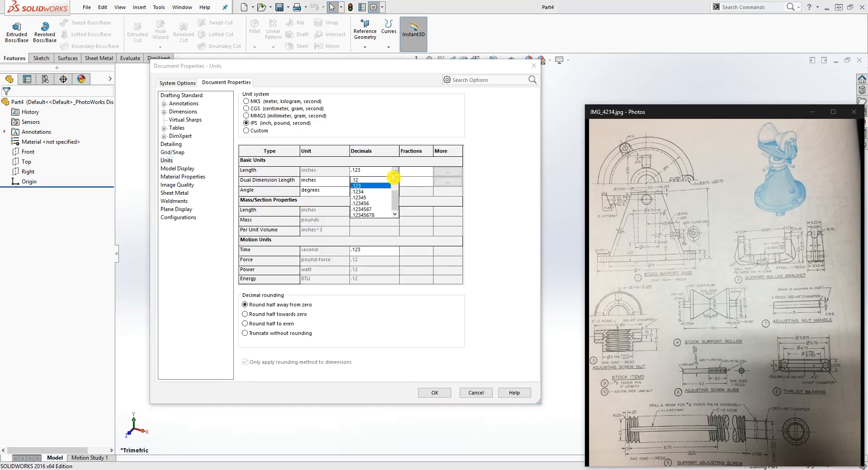
{"action": "left_click", "coordinate": [360, 192]}
{"action": "left_click", "coordinate": [433, 393]}
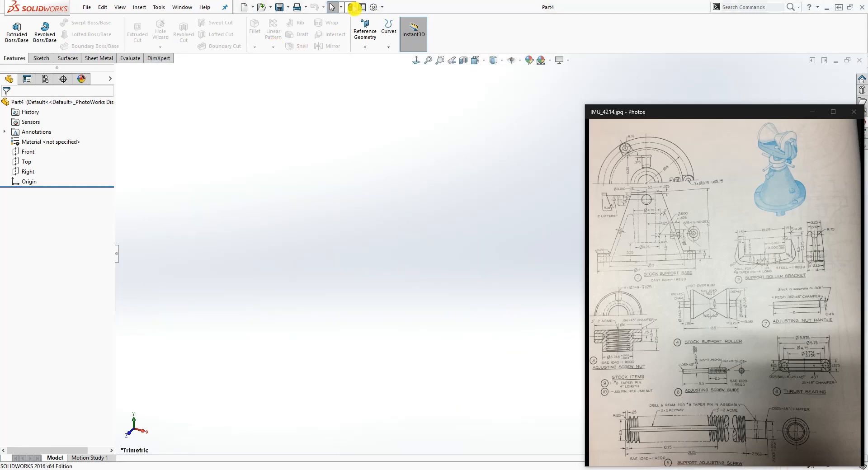
Set the document's length units back to three decimal places
{"action": "left_click", "coordinate": [375, 8]}
{"action": "left_click", "coordinate": [224, 84]}
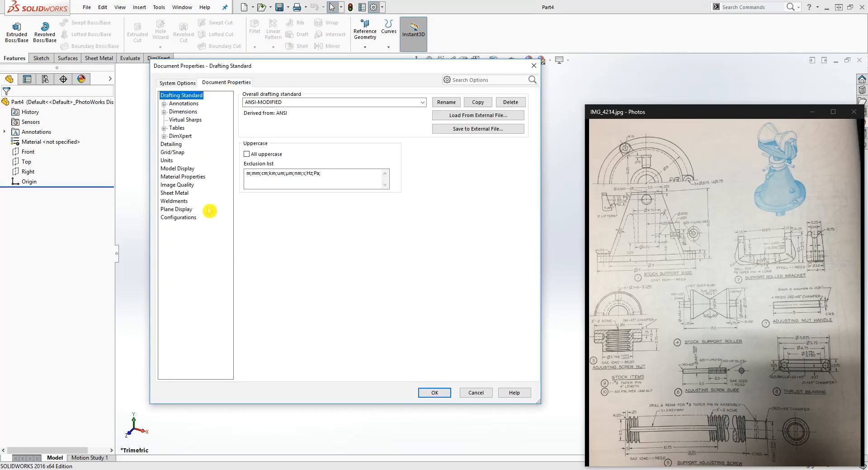
{"action": "left_click", "coordinate": [166, 160]}
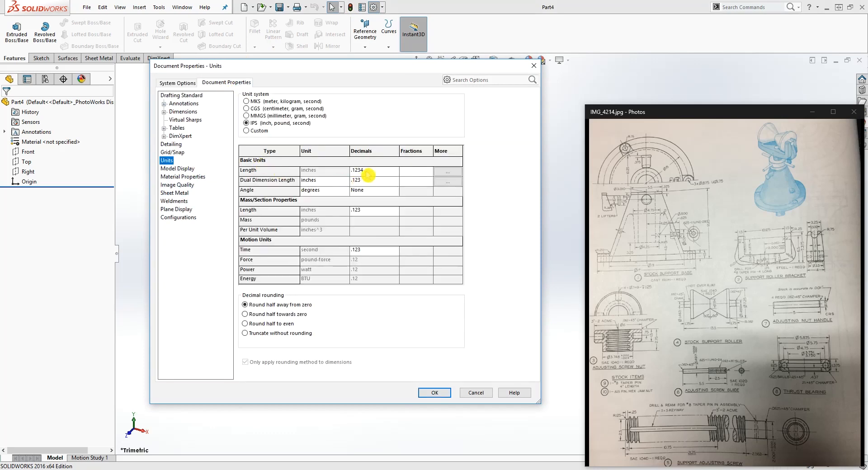
{"action": "left_click", "coordinate": [383, 174]}
{"action": "left_click", "coordinate": [378, 193]}
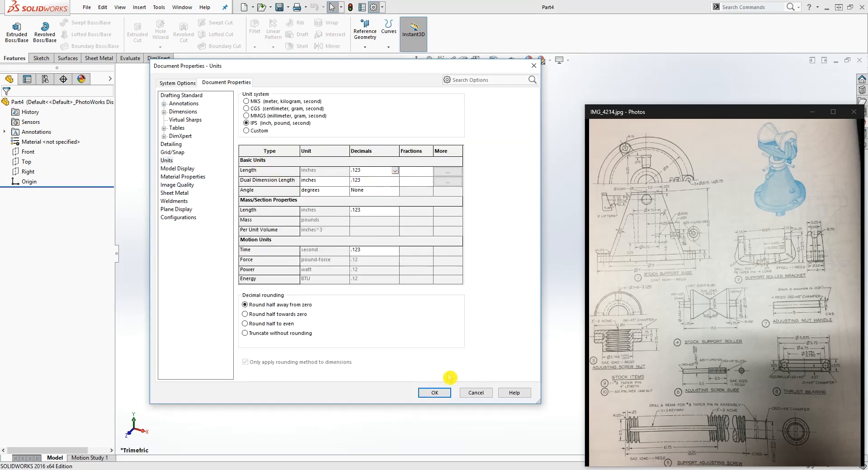
{"action": "left_click", "coordinate": [434, 393]}
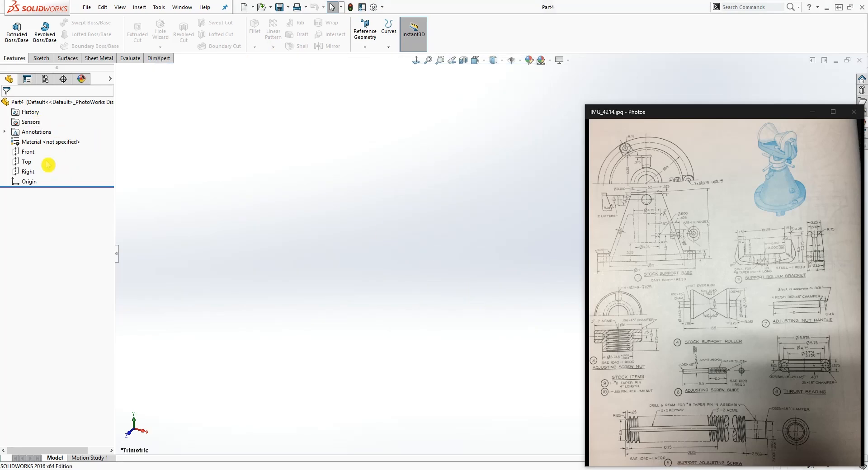
Start a sketch on the Front plane and draw a horizontal midpoint line centred on the origin
{"action": "left_click", "coordinate": [27, 152]}
{"action": "left_click", "coordinate": [45, 60]}
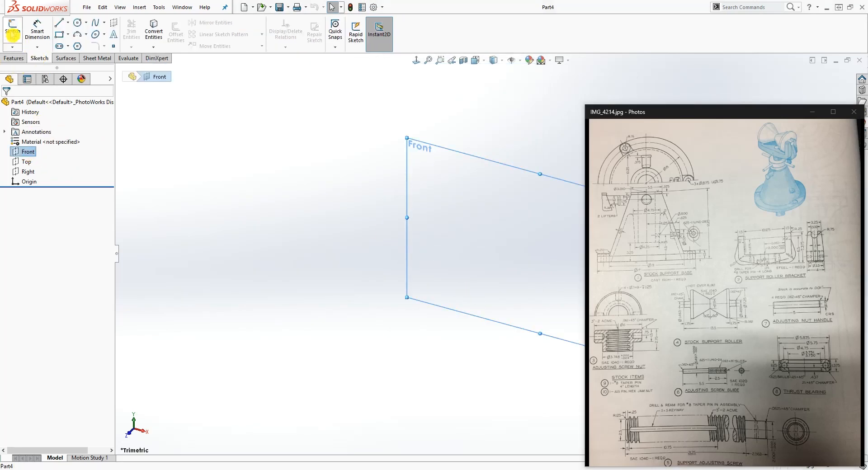
{"action": "left_click", "coordinate": [13, 32]}
{"action": "scroll", "coordinate": [506, 217], "scroll_direction": "up", "scroll_amount": 1}
{"action": "scroll", "coordinate": [475, 178], "scroll_direction": "down", "scroll_amount": 5}
{"action": "scroll", "coordinate": [417, 256], "scroll_direction": "up", "scroll_amount": 2}
{"action": "scroll", "coordinate": [393, 285], "scroll_direction": "down", "scroll_amount": 2}
{"action": "scroll", "coordinate": [354, 322], "scroll_direction": "up", "scroll_amount": 2}
{"action": "scroll", "coordinate": [488, 271], "scroll_direction": "down", "scroll_amount": 1}
{"action": "scroll", "coordinate": [502, 265], "scroll_direction": "up", "scroll_amount": 3}
{"action": "scroll", "coordinate": [550, 257], "scroll_direction": "down", "scroll_amount": 5}
{"action": "scroll", "coordinate": [551, 252], "scroll_direction": "up", "scroll_amount": 3}
{"action": "right_click_drag", "start_coordinate": [514, 264], "coordinate": [291, 207]}
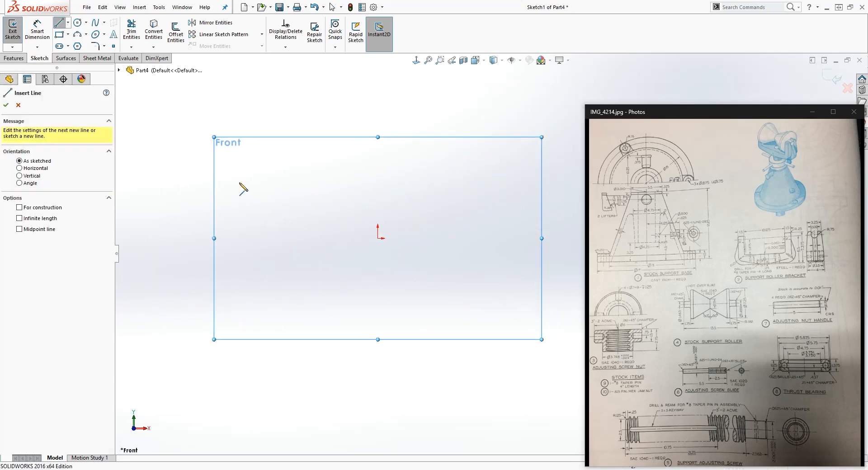
{"action": "left_click", "coordinate": [68, 22]}
{"action": "left_click", "coordinate": [75, 56]}
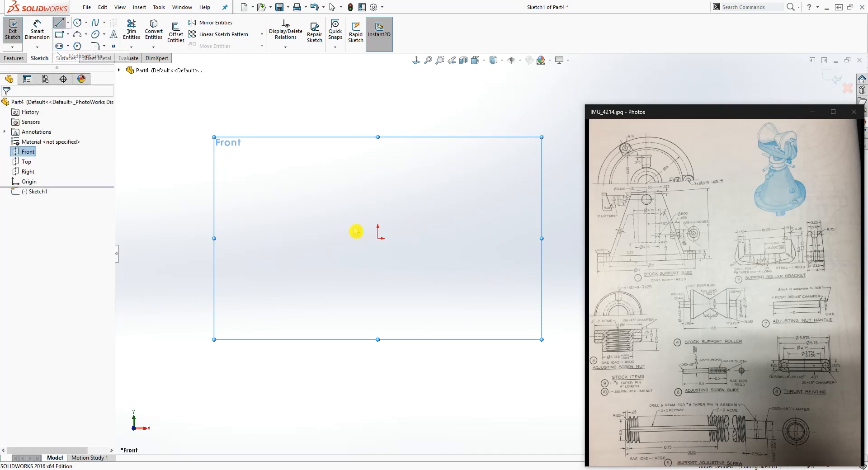
{"action": "left_click", "coordinate": [378, 239]}
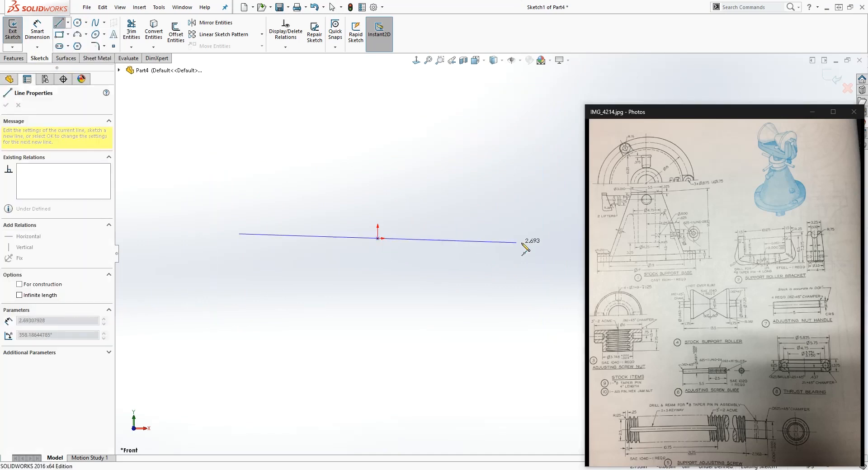
{"action": "left_click", "coordinate": [565, 239]}
{"action": "key", "text": "Escape"}
{"action": "scroll", "coordinate": [490, 256], "scroll_direction": "up", "scroll_amount": 2}
{"action": "scroll", "coordinate": [482, 268], "scroll_direction": "up", "scroll_amount": 1}
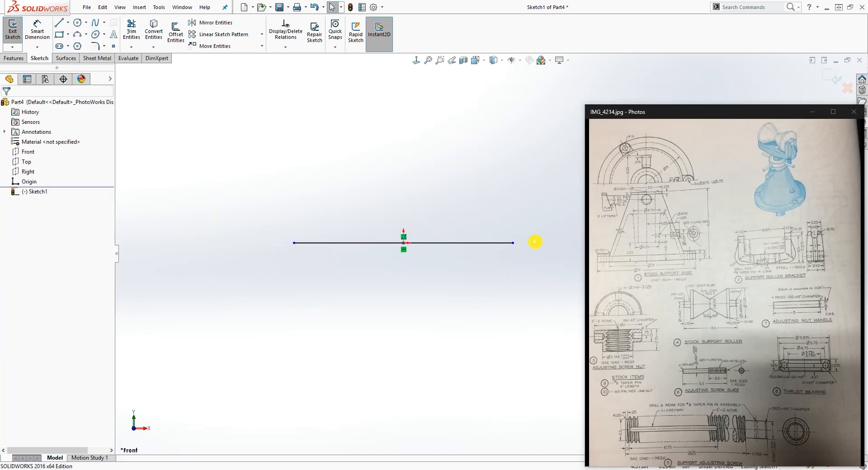
Draw a stepped profile from the baseline's right endpoint: up, inward, up, inward, and sloping down to a point above the origin
{"action": "key", "text": "l"}
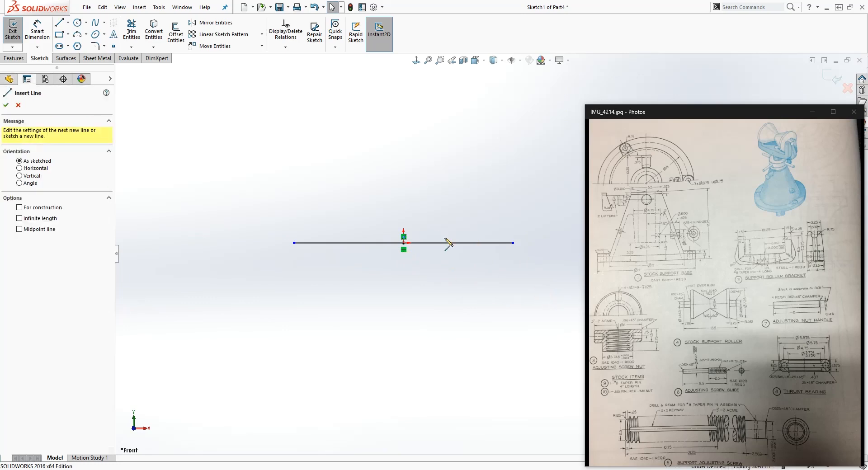
{"action": "left_click", "coordinate": [513, 243]}
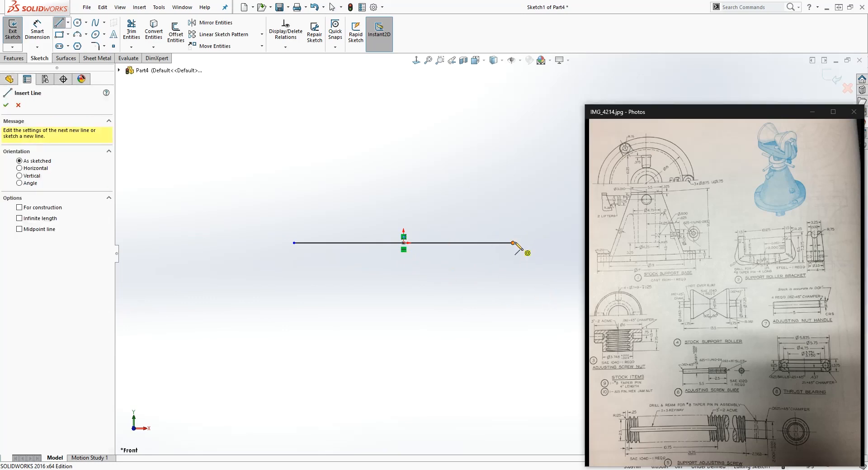
{"action": "left_click", "coordinate": [512, 217]}
{"action": "left_click", "coordinate": [485, 217]}
{"action": "left_click", "coordinate": [485, 137]}
{"action": "left_click", "coordinate": [466, 137]}
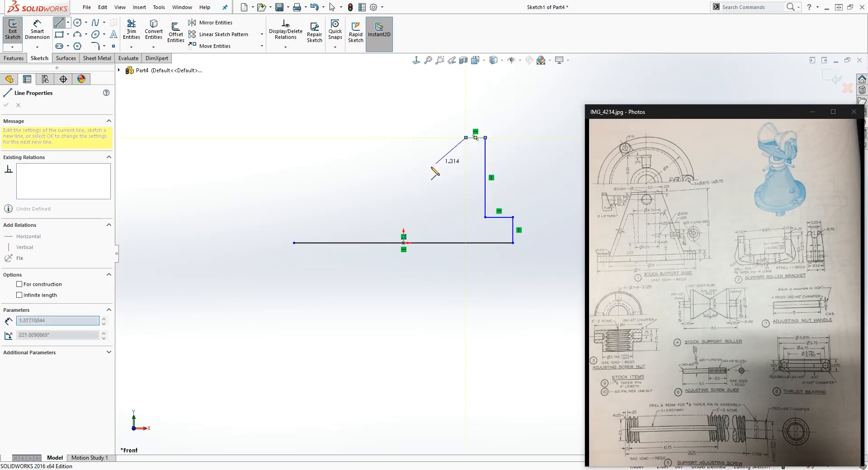
{"action": "left_click", "coordinate": [403, 186]}
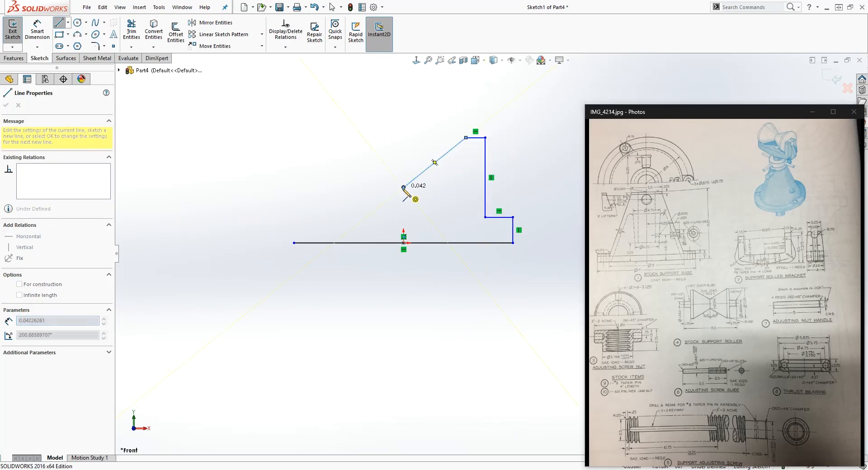
{"action": "key", "text": "Escape"}
Add a Vertical relation between the sloped line's lower endpoint and the baseline's midpoint at the origin
{"action": "left_click", "coordinate": [404, 187]}
{"action": "left_click", "coordinate": [403, 244], "text": "ctrl"}
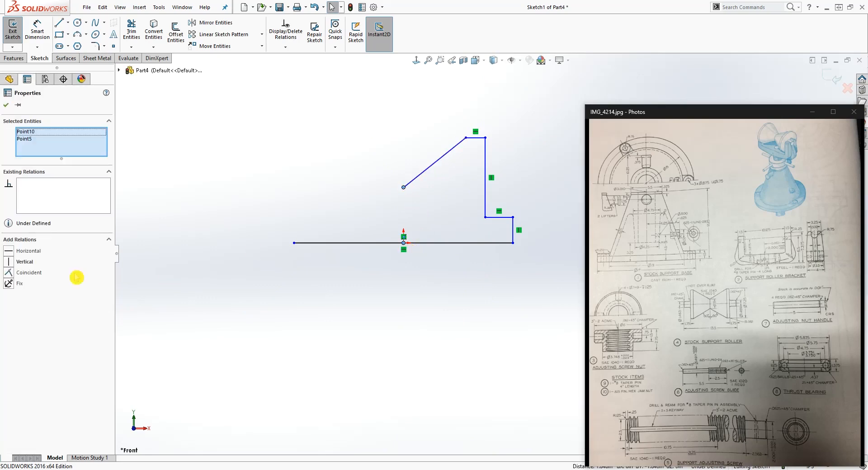
{"action": "left_click", "coordinate": [9, 262]}
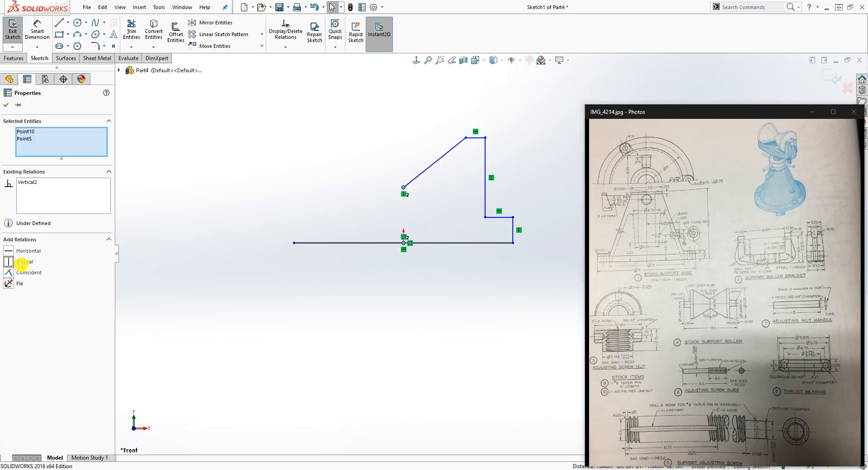
Convert the horizontal baseline through the origin into construction geometry
{"action": "left_click", "coordinate": [531, 244]}
{"action": "right_click_drag", "start_coordinate": [480, 390], "coordinate": [429, 266]}
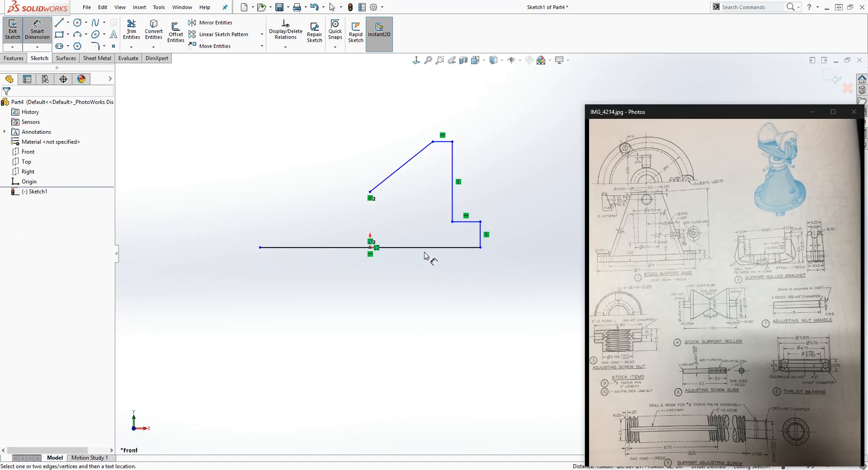
{"action": "key", "text": "Escape"}
{"action": "left_click", "coordinate": [425, 251]}
{"action": "left_click", "coordinate": [19, 249]}
{"action": "left_click", "coordinate": [394, 365]}
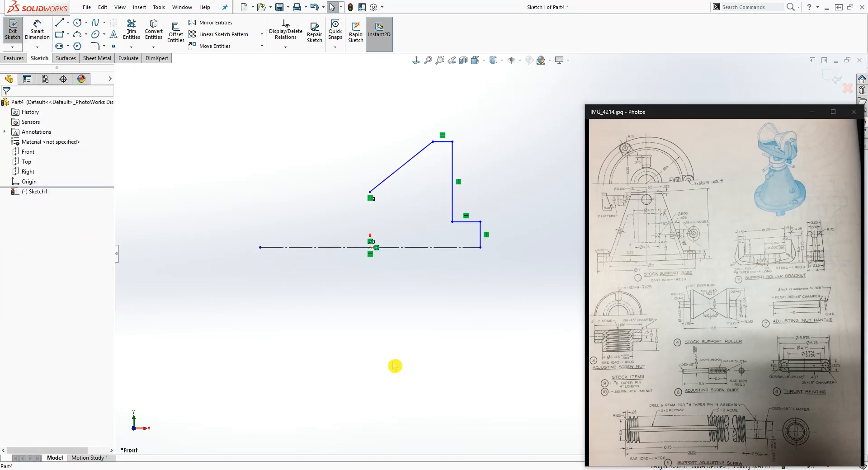
Dimension the horizontal centerline's length to 13.5 in
{"action": "right_click_drag", "start_coordinate": [409, 387], "coordinate": [419, 273]}
{"action": "left_click", "coordinate": [422, 250]}
{"action": "left_click", "coordinate": [412, 308]}
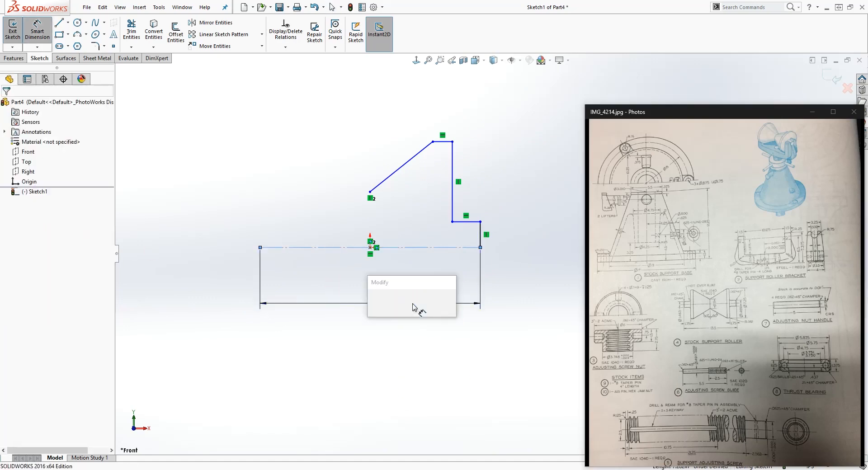
{"action": "type", "text": "13.5"}
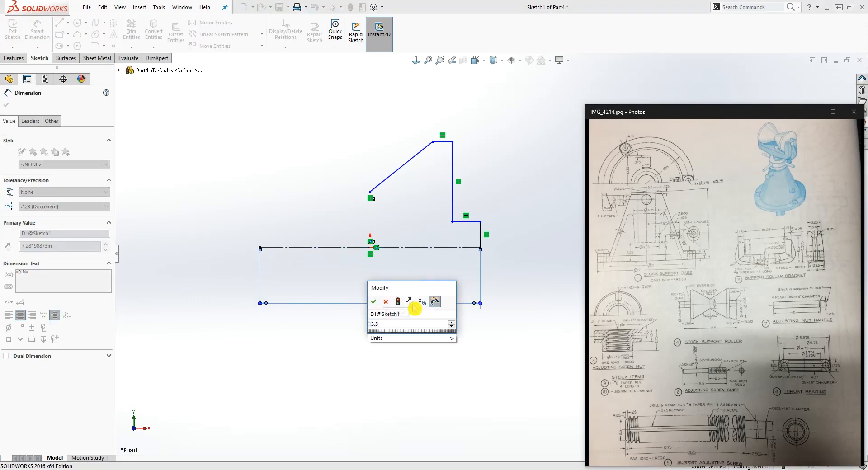
{"action": "key", "text": "Return"}
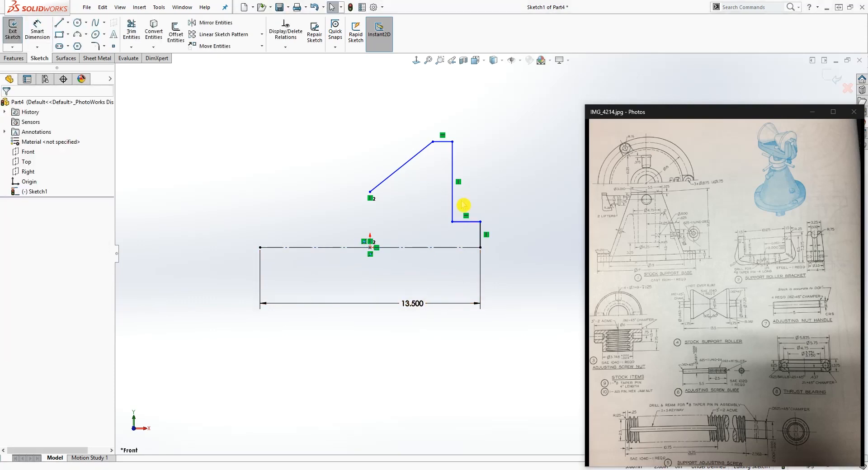
Add a 1.469 in diameter dimension for the end shaft, from the upper corner of the outermost vertical line about the centerline
{"action": "left_click", "coordinate": [480, 222]}
{"action": "key", "text": "Escape"}
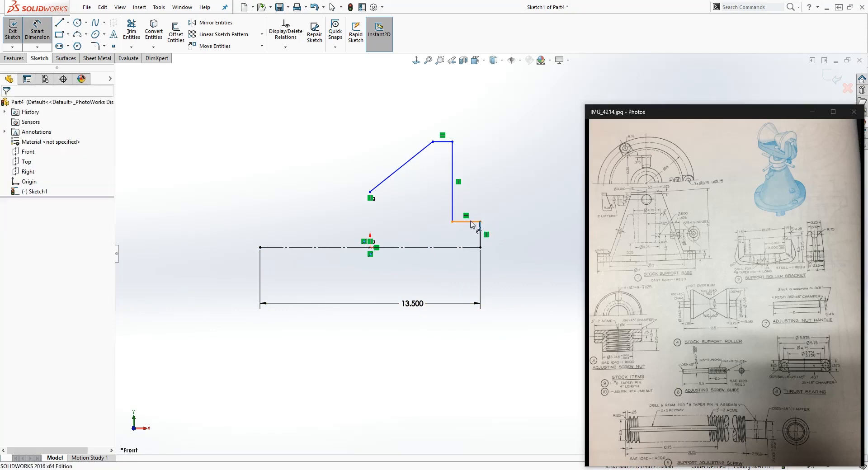
{"action": "left_click", "coordinate": [480, 222]}
{"action": "left_click", "coordinate": [473, 248]}
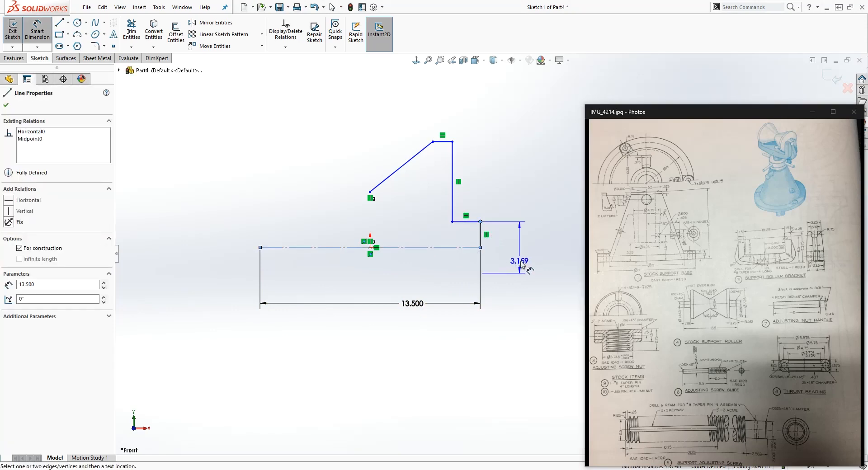
{"action": "left_click", "coordinate": [525, 267]}
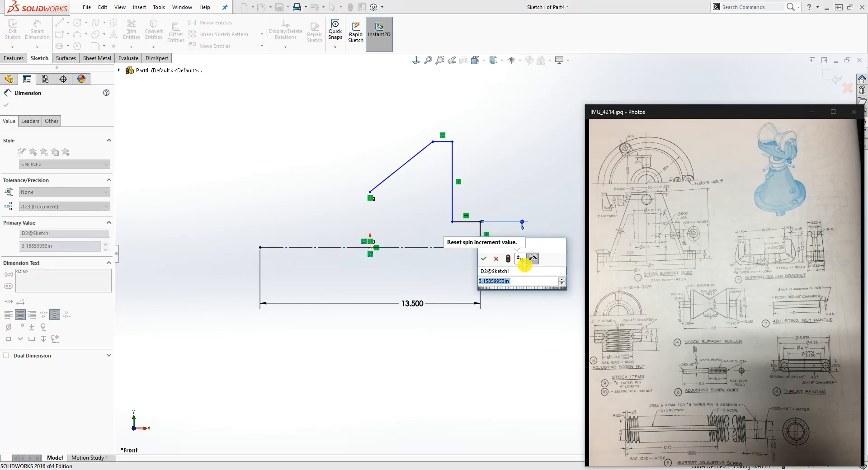
{"action": "type", "text": "1.469"}
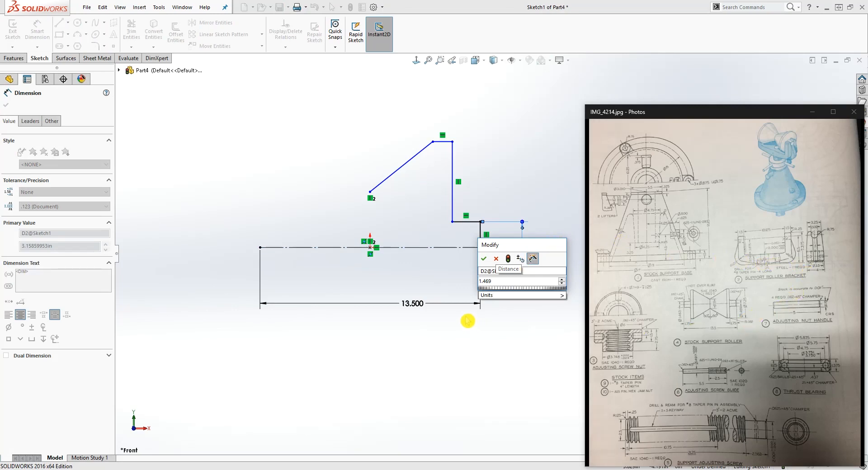
{"action": "left_click", "coordinate": [483, 258]}
{"action": "key", "text": "Escape"}
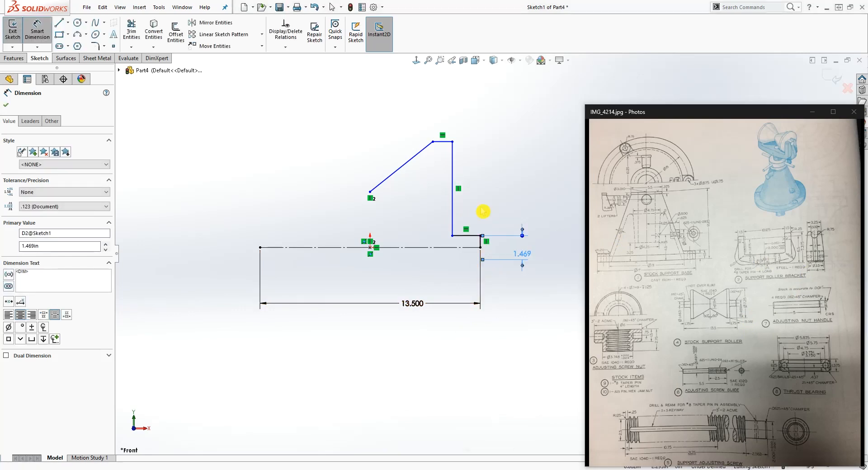
Dimension the horizontal distance between the tall vertical line and the profile's outer end to 1.75 in
{"action": "right_click_drag", "start_coordinate": [458, 153], "coordinate": [464, 131]}
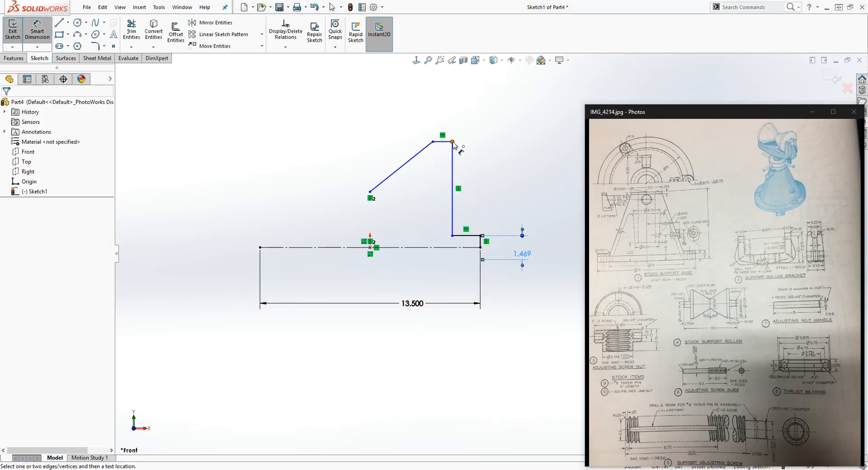
{"action": "left_click", "coordinate": [453, 142]}
{"action": "left_click", "coordinate": [480, 236]}
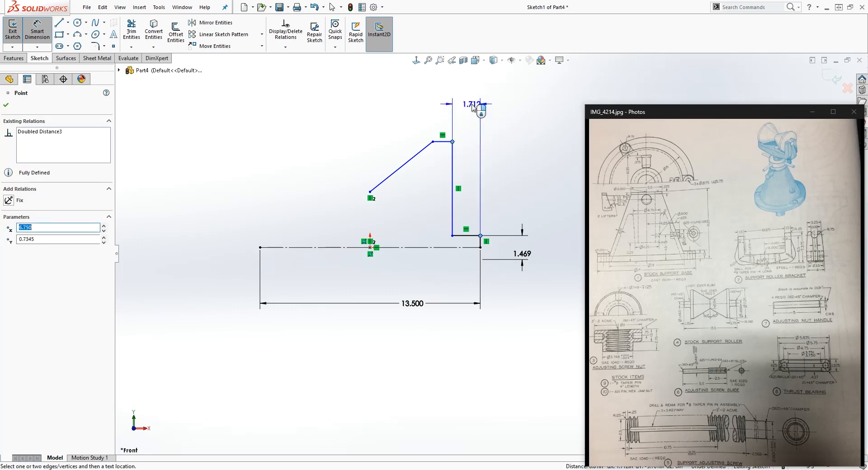
{"action": "left_click", "coordinate": [472, 109]}
{"action": "type", "text": "1.75"}
{"action": "key", "text": "Return"}
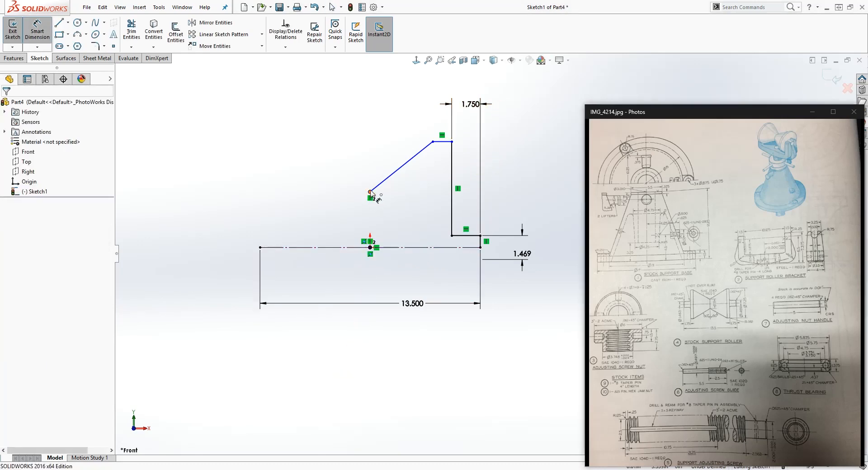
Add a 2.25 in diameter dimension from the sloped line's lower endpoint about the centerline
{"action": "left_click", "coordinate": [370, 192]}
{"action": "left_click", "coordinate": [395, 248]}
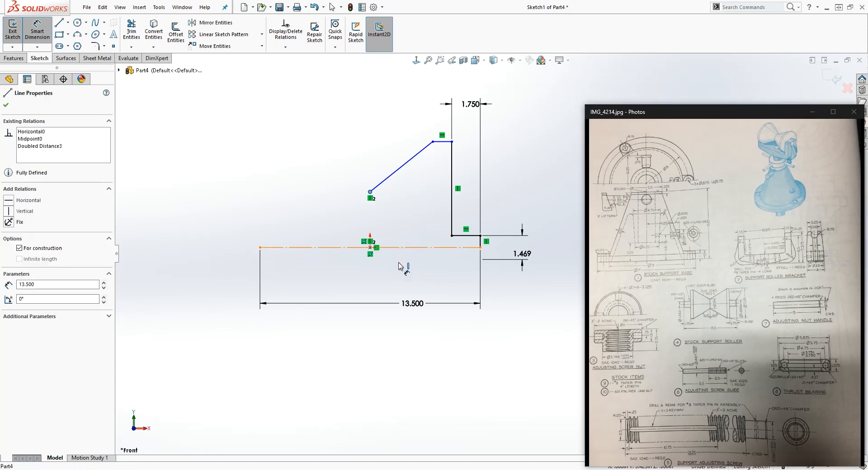
{"action": "left_click", "coordinate": [346, 268]}
{"action": "type", "text": "2.25"}
{"action": "key", "text": "Return"}
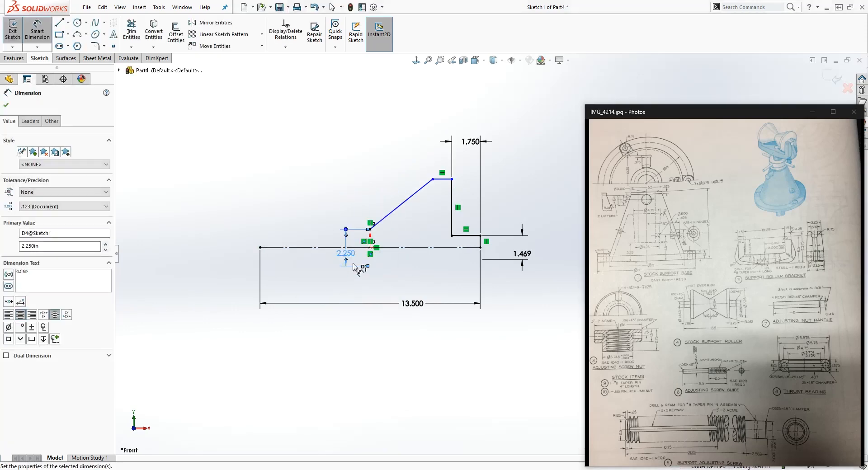
{"action": "key", "text": "Escape"}
{"action": "left_click", "coordinate": [444, 199]}
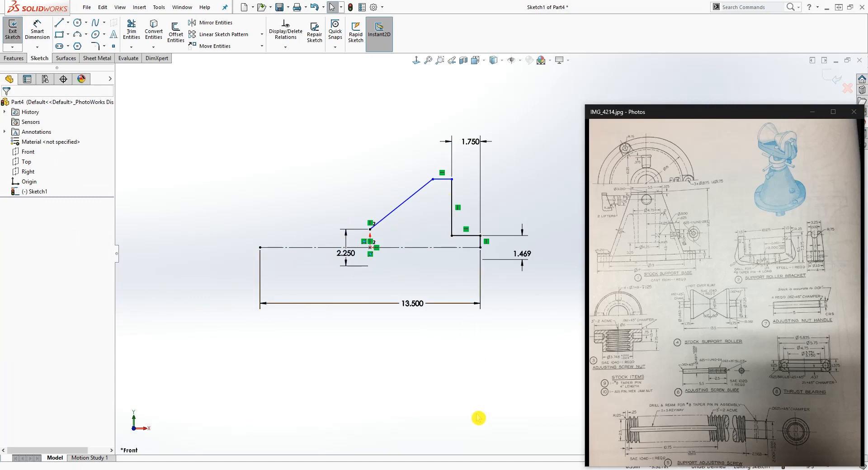
Add a 7.25 in diameter dimension from the top corner of the tall vertical line about the centerline
{"action": "right_click_drag", "start_coordinate": [480, 405], "coordinate": [470, 312]}
{"action": "left_click", "coordinate": [452, 180]}
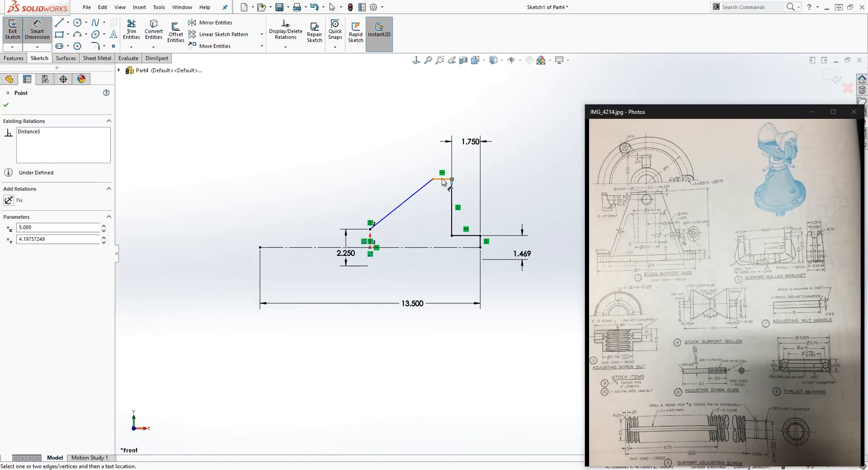
{"action": "left_click", "coordinate": [459, 248]}
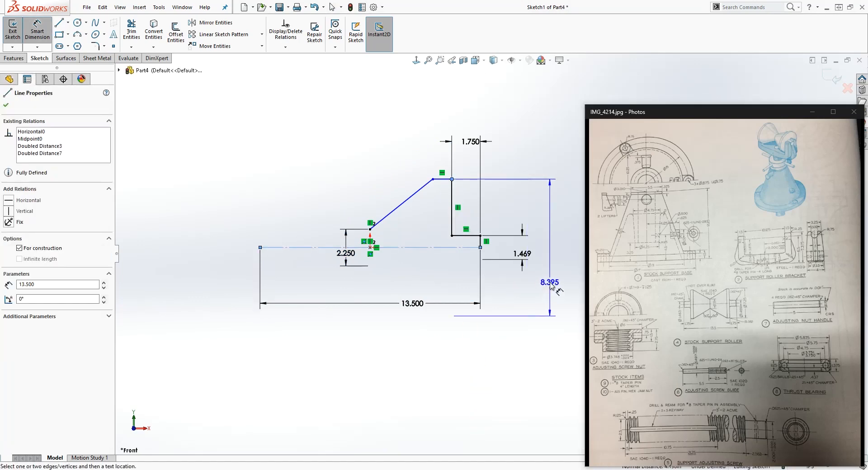
{"action": "left_click", "coordinate": [551, 288]}
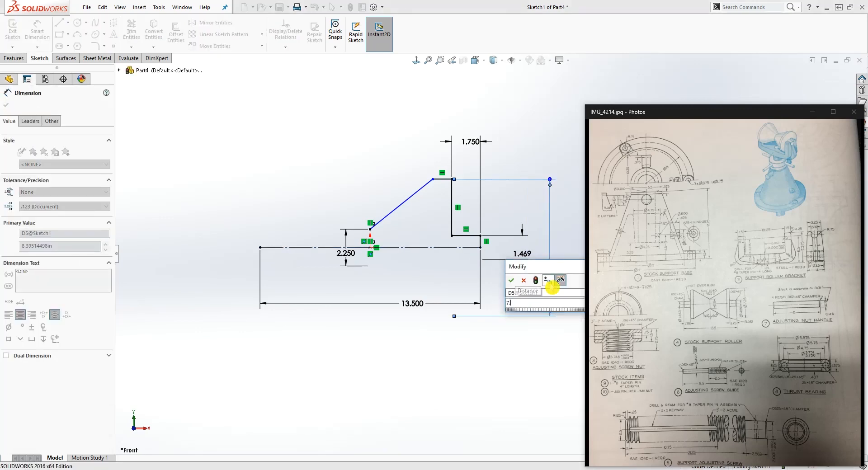
{"action": "key", "text": "Return"}
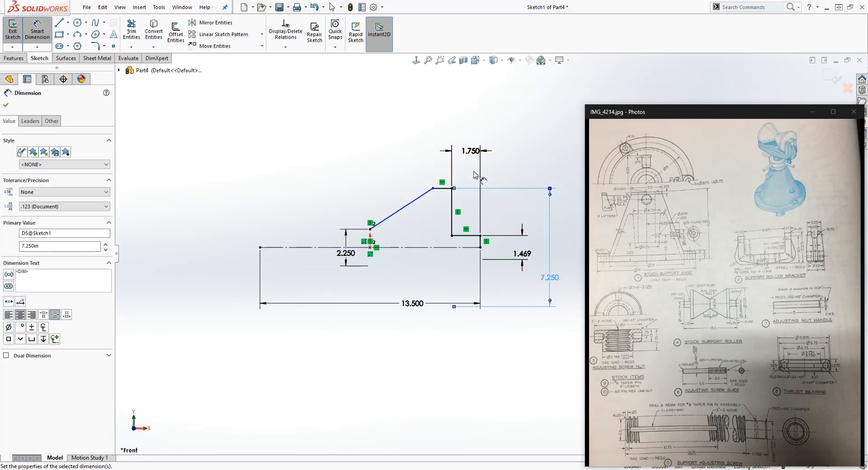
{"action": "scroll", "coordinate": [370, 230], "scroll_direction": "down", "scroll_amount": 2}
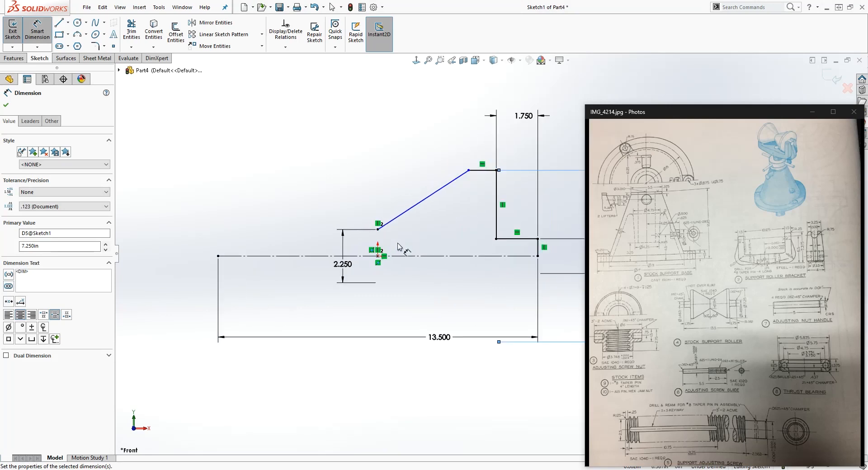
{"action": "key", "text": "Escape"}
Draw a vertical line from the sloped line's lower endpoint to the origin and make it construction geometry
{"action": "key", "text": "l"}
{"action": "scroll", "coordinate": [388, 242], "scroll_direction": "down", "scroll_amount": 5}
{"action": "left_click", "coordinate": [408, 215]}
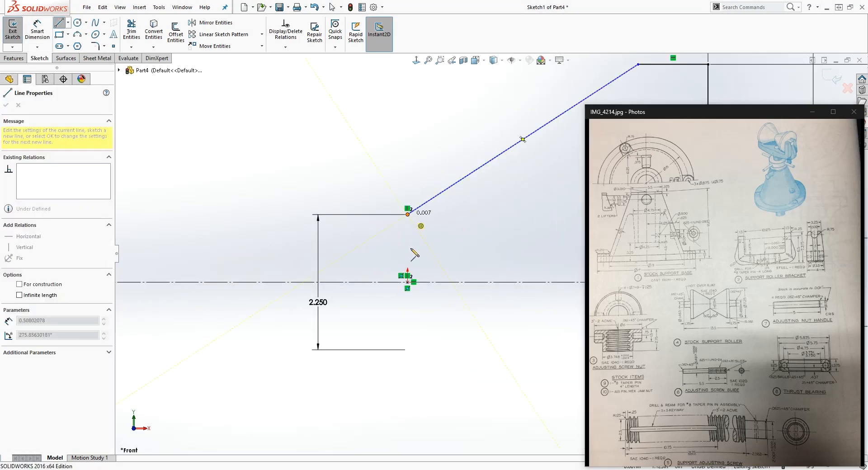
{"action": "left_click", "coordinate": [407, 282]}
{"action": "key", "text": "Escape"}
{"action": "left_click", "coordinate": [408, 242]}
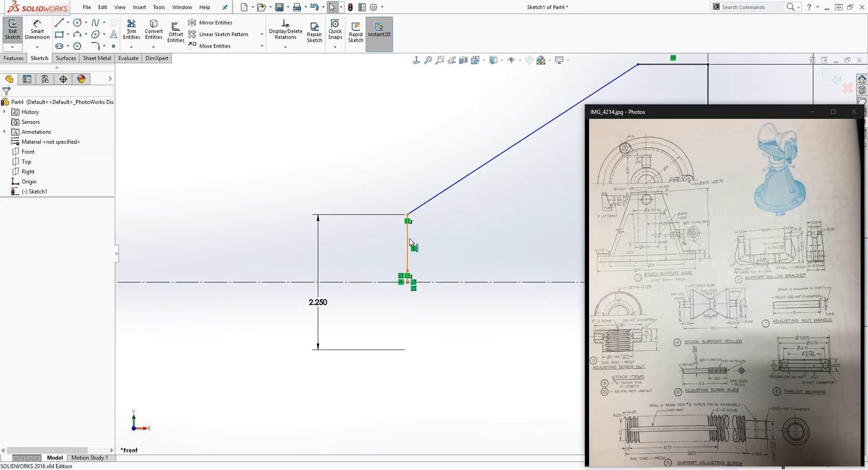
{"action": "left_click", "coordinate": [26, 251]}
{"action": "left_click", "coordinate": [415, 327]}
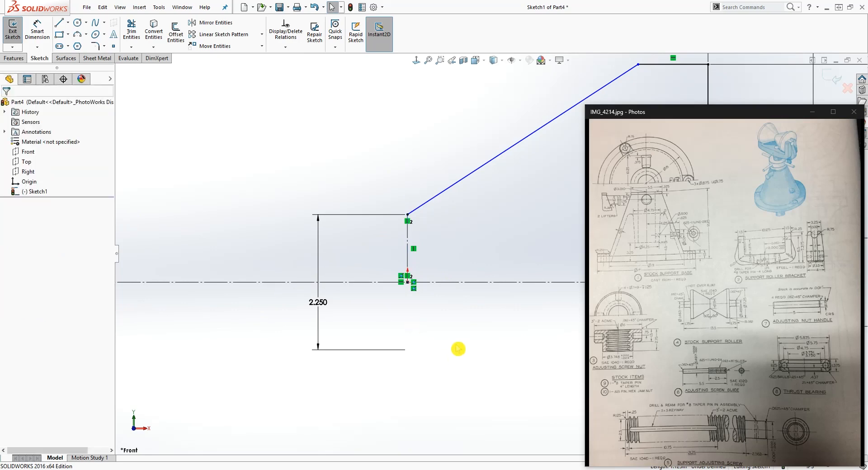
Dimension the angle between the vertical construction line and the sloped line to 60°
{"action": "right_click_drag", "start_coordinate": [455, 359], "coordinate": [450, 307]}
{"action": "left_click", "coordinate": [408, 238]}
{"action": "left_click", "coordinate": [450, 186]}
{"action": "left_click", "coordinate": [457, 162]}
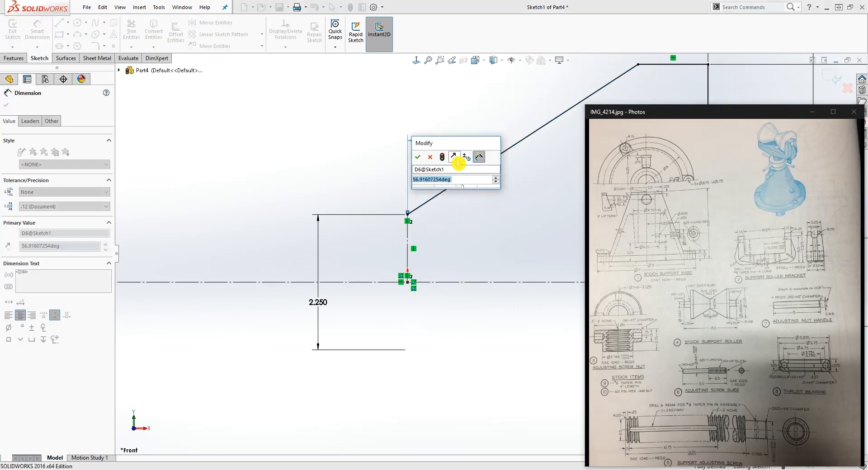
{"action": "type", "text": "60"}
{"action": "key", "text": "Return"}
{"action": "scroll", "coordinate": [465, 222], "scroll_direction": "up", "scroll_amount": 11}
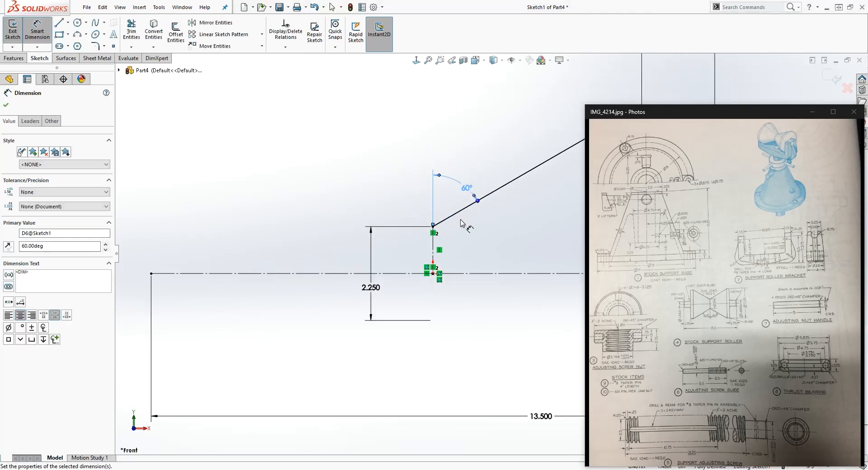
{"action": "scroll", "coordinate": [562, 261], "scroll_direction": "down", "scroll_amount": 4}
{"action": "scroll", "coordinate": [489, 249], "scroll_direction": "down", "scroll_amount": 4}
{"action": "key", "text": "Escape"}
{"action": "key", "text": "Escape"}
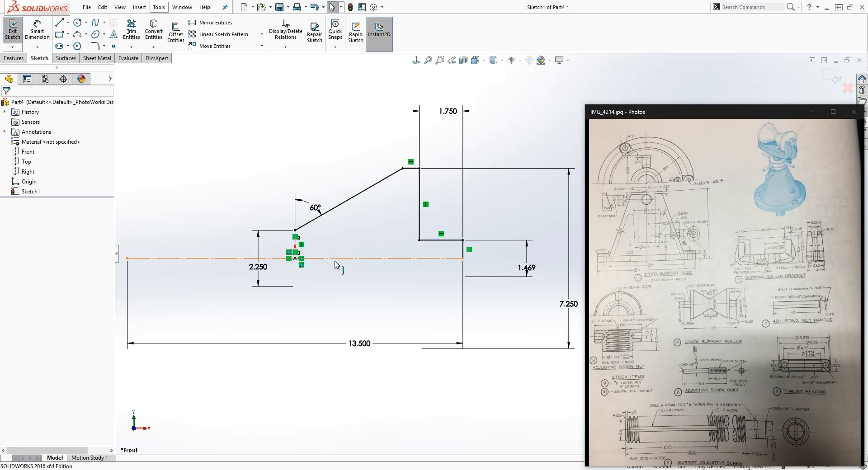
Mirror the sloped line and the four stepped profile lines about the vertical construction line, keeping the originals
{"action": "left_click", "coordinate": [216, 23]}
{"action": "left_click", "coordinate": [369, 191]}
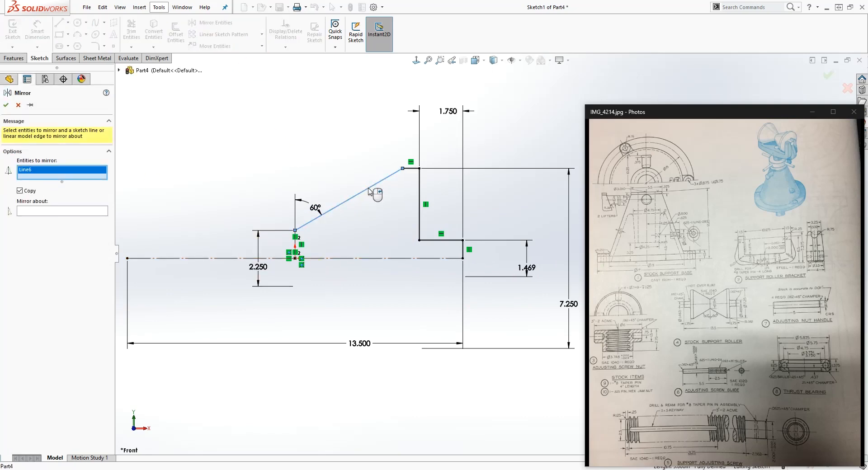
{"action": "left_click", "coordinate": [410, 169]}
{"action": "left_click", "coordinate": [419, 194]}
{"action": "left_click", "coordinate": [441, 240]}
{"action": "left_click", "coordinate": [463, 249]}
{"action": "left_click", "coordinate": [62, 240]}
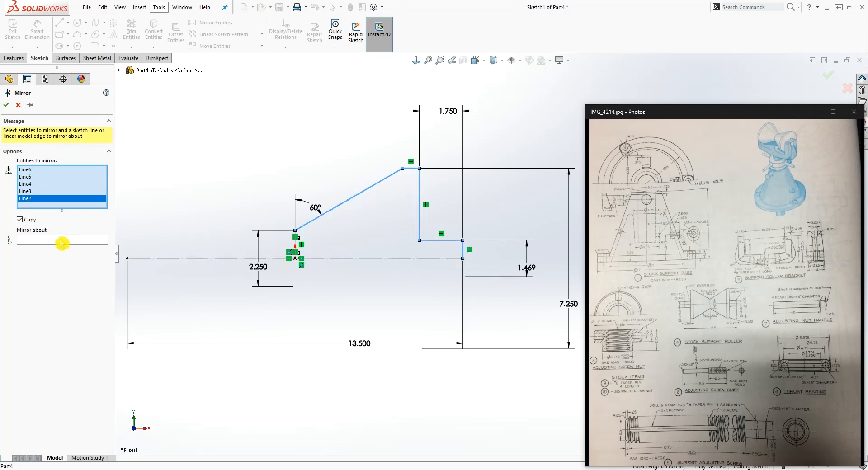
{"action": "scroll", "coordinate": [287, 252], "scroll_direction": "down", "scroll_amount": 5}
{"action": "left_click", "coordinate": [348, 235]}
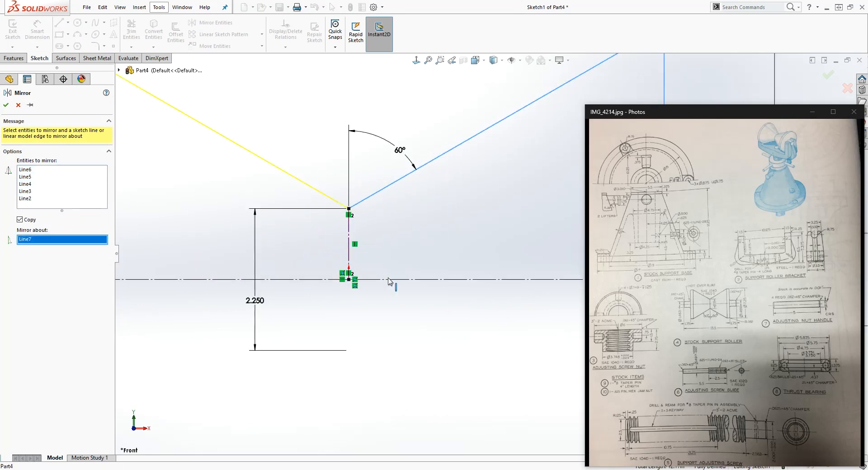
{"action": "scroll", "coordinate": [469, 296], "scroll_direction": "up", "scroll_amount": 8}
{"action": "scroll", "coordinate": [533, 252], "scroll_direction": "down", "scroll_amount": 6}
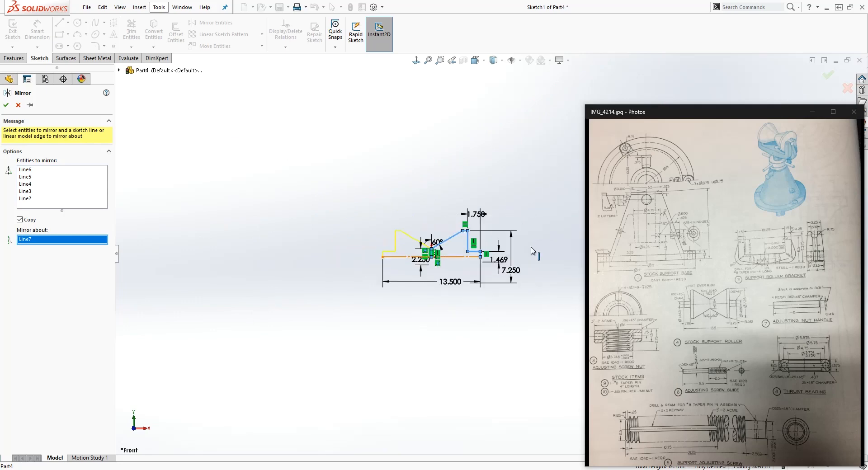
{"action": "left_click", "coordinate": [6, 104]}
Try to close the profile with a horizontal line between its two outer endpoints along the centerline
{"action": "scroll", "coordinate": [456, 287], "scroll_direction": "down", "scroll_amount": 3}
{"action": "scroll", "coordinate": [498, 295], "scroll_direction": "up", "scroll_amount": 3}
{"action": "scroll", "coordinate": [503, 291], "scroll_direction": "down", "scroll_amount": 3}
{"action": "scroll", "coordinate": [551, 253], "scroll_direction": "up", "scroll_amount": 1}
{"action": "scroll", "coordinate": [543, 262], "scroll_direction": "down", "scroll_amount": 3}
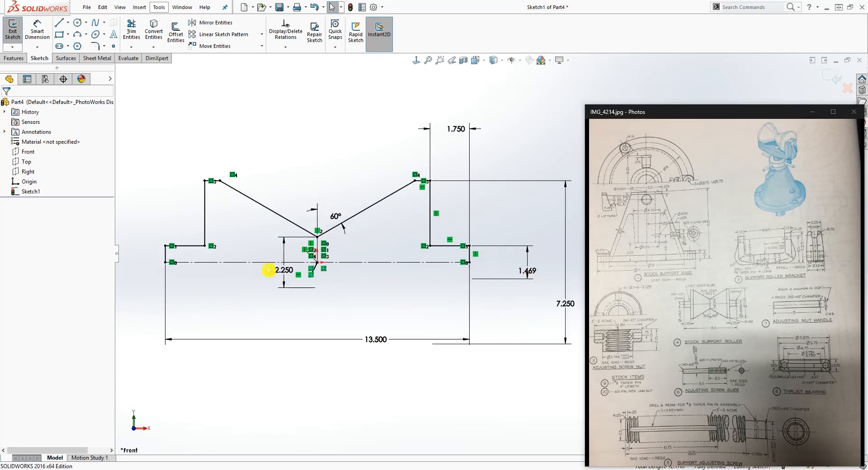
{"action": "key", "text": "l"}
{"action": "left_click", "coordinate": [165, 262]}
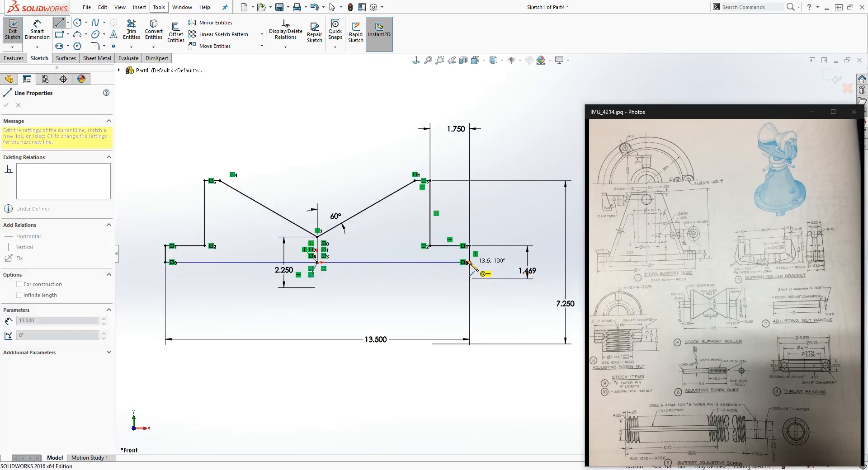
{"action": "left_click", "coordinate": [469, 262]}
{"action": "key", "text": "Escape"}
Revolve the roller profile 360° about the horizontal centerline, letting the open sketch be closed automatically
{"action": "left_click", "coordinate": [14, 58]}
{"action": "left_click", "coordinate": [44, 32]}
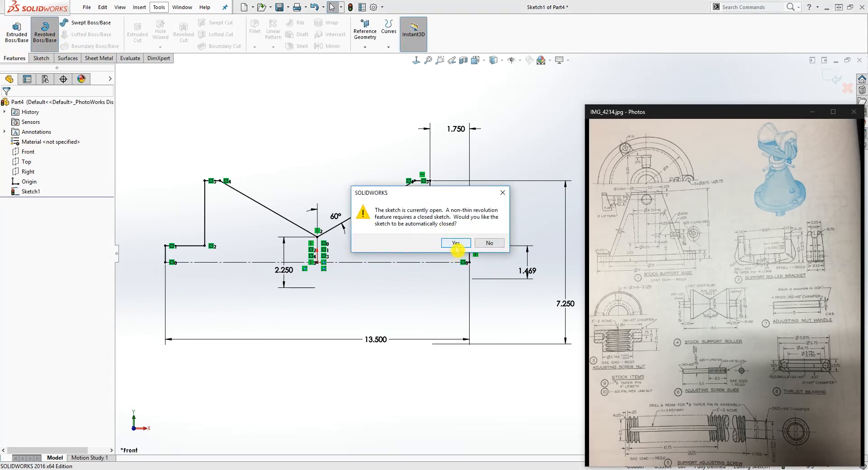
{"action": "left_click", "coordinate": [456, 244]}
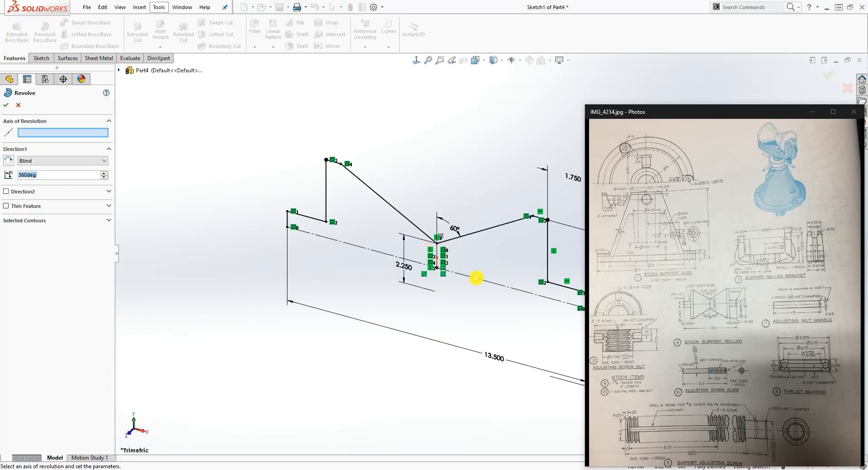
{"action": "left_click", "coordinate": [477, 283]}
{"action": "middle_click_drag", "start_coordinate": [456, 323], "coordinate": [433, 243]}
{"action": "scroll", "coordinate": [376, 238], "scroll_direction": "down", "scroll_amount": 2}
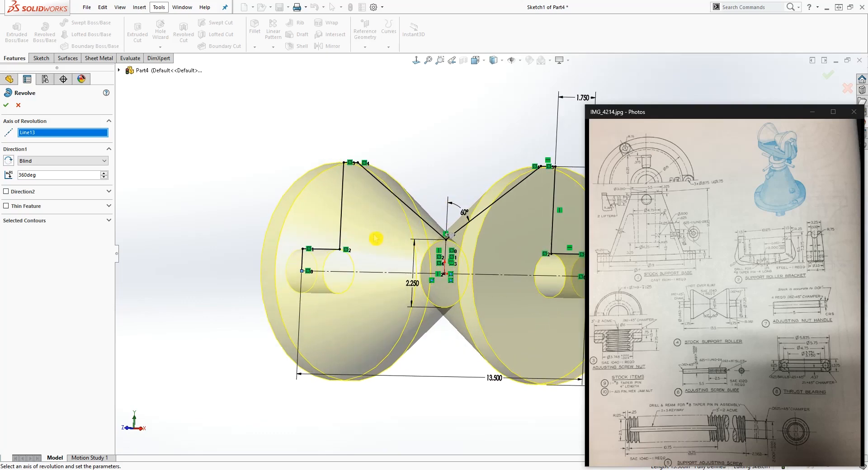
{"action": "left_click", "coordinate": [6, 105]}
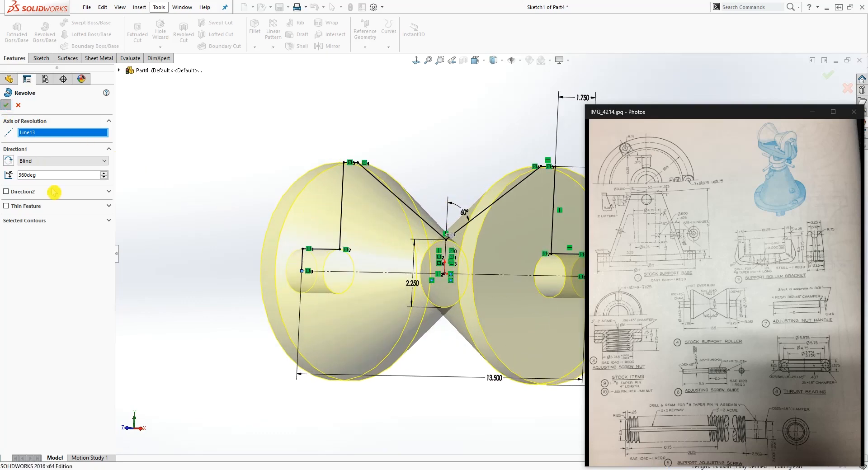
Edit the revolve's sketch to move the overall length dimension farther below the profile, and exit the sketch
{"action": "left_click", "coordinate": [4, 191]}
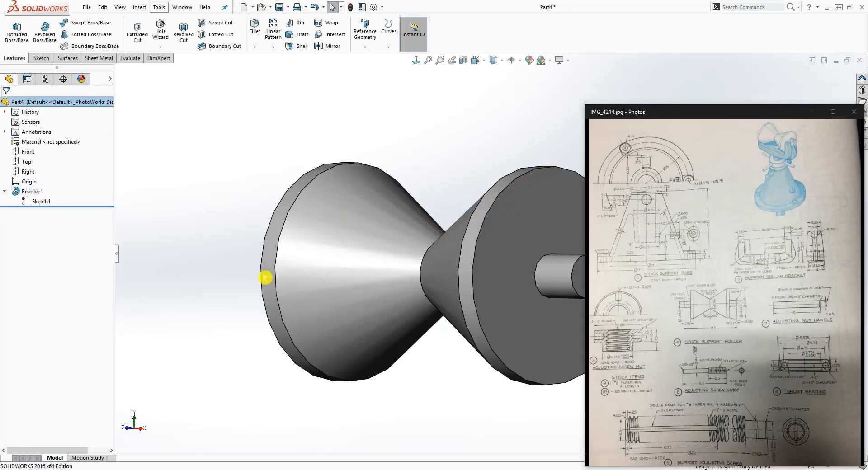
{"action": "scroll", "coordinate": [416, 319], "scroll_direction": "up", "scroll_amount": 5}
{"action": "scroll", "coordinate": [528, 249], "scroll_direction": "down", "scroll_amount": 4}
{"action": "mouse_move", "coordinate": [527, 236]}
{"action": "middle_mouse_down"}
{"action": "mouse_move", "coordinate": [546, 238]}
{"action": "mouse_move", "coordinate": [559, 265]}
{"action": "middle_mouse_up"}
{"action": "scroll", "coordinate": [558, 265], "scroll_direction": "up", "scroll_amount": 3}
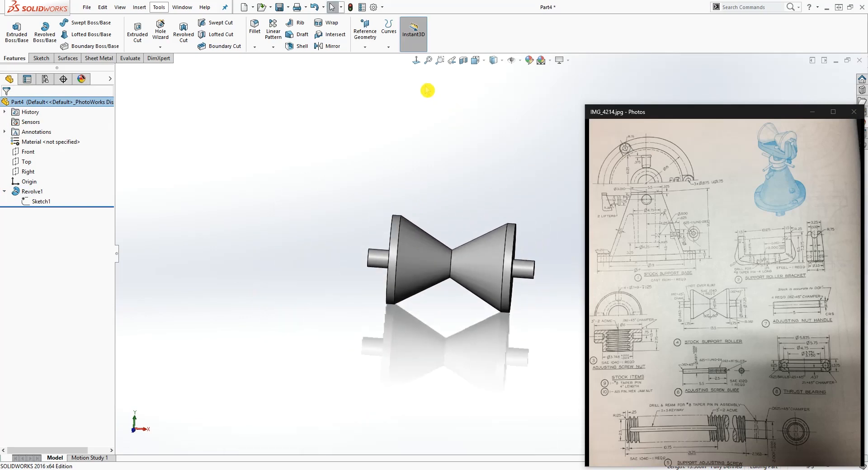
{"action": "left_click", "coordinate": [415, 61]}
{"action": "scroll", "coordinate": [533, 291], "scroll_direction": "down", "scroll_amount": 5}
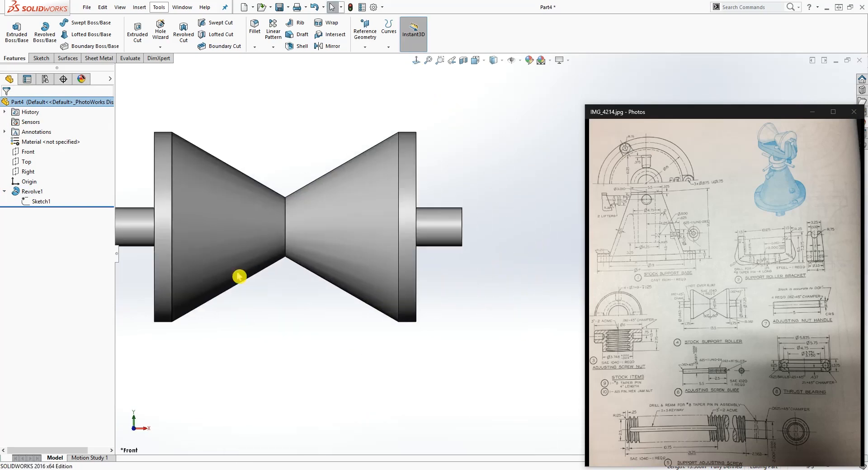
{"action": "right_click", "coordinate": [42, 199]}
{"action": "left_click", "coordinate": [51, 171]}
{"action": "scroll", "coordinate": [393, 255], "scroll_direction": "up", "scroll_amount": 3}
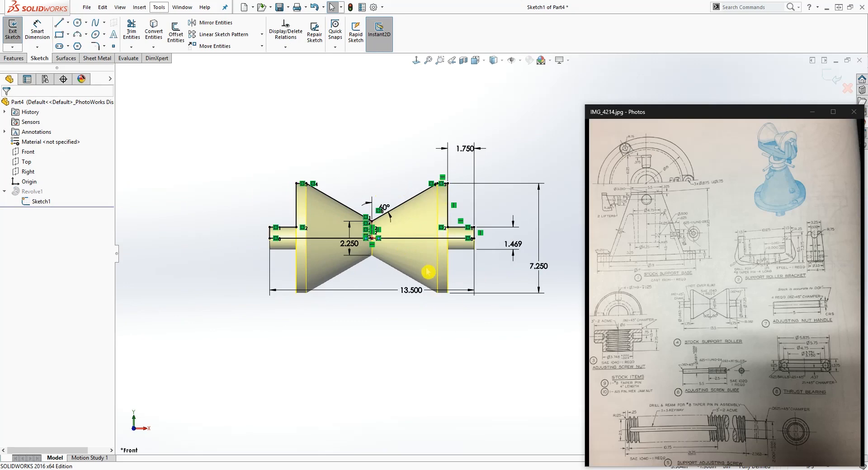
{"action": "left_click_drag", "start_coordinate": [410, 292], "coordinate": [409, 318]}
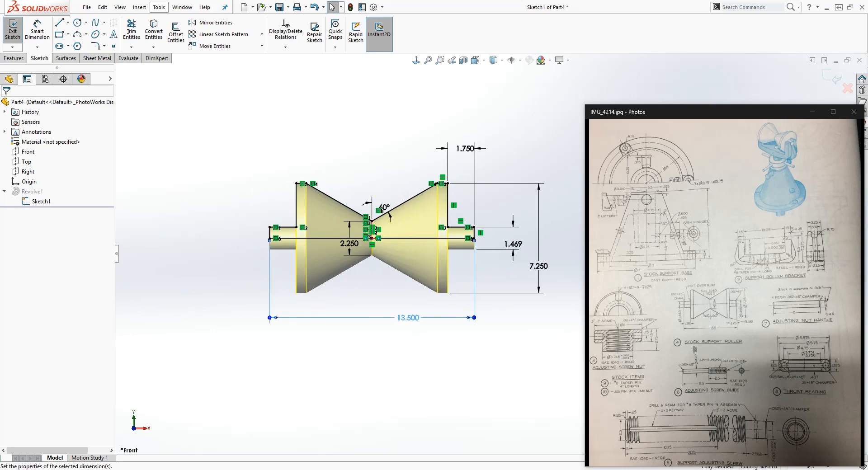
{"action": "left_click", "coordinate": [6, 105]}
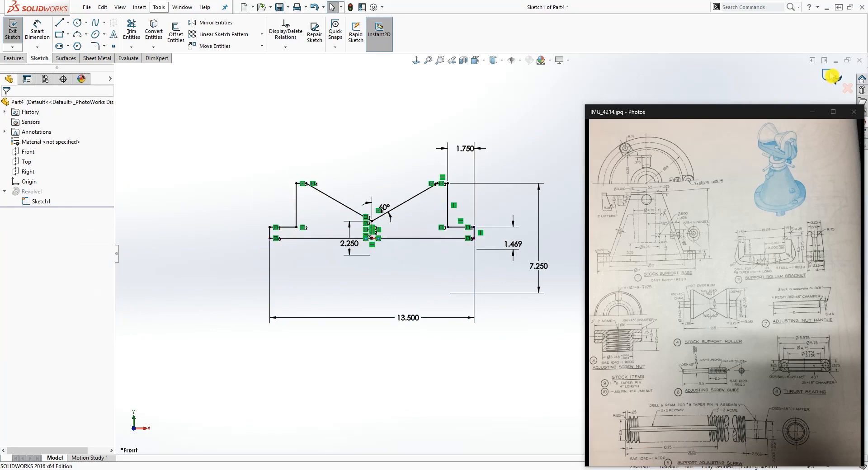
{"action": "left_click", "coordinate": [829, 77]}
Chamfer the outer end edges of both roller shaft stubs at 0.062 in by 45°
{"action": "scroll", "coordinate": [448, 165], "scroll_direction": "down", "scroll_amount": 3}
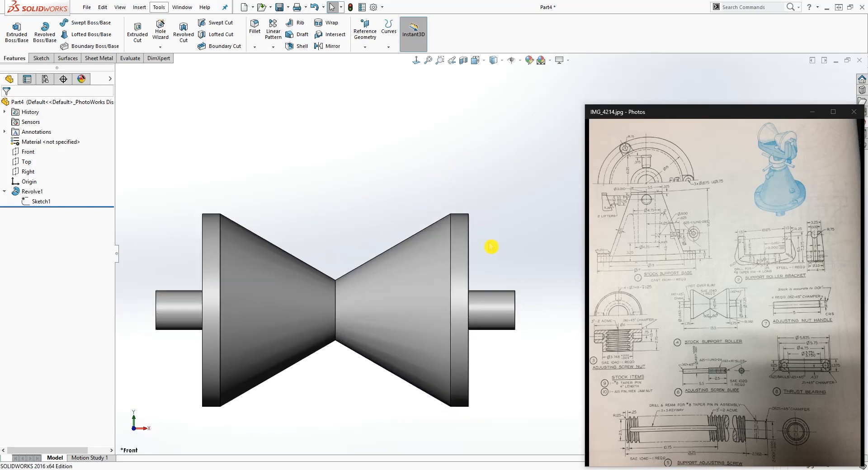
{"action": "left_click", "coordinate": [255, 46]}
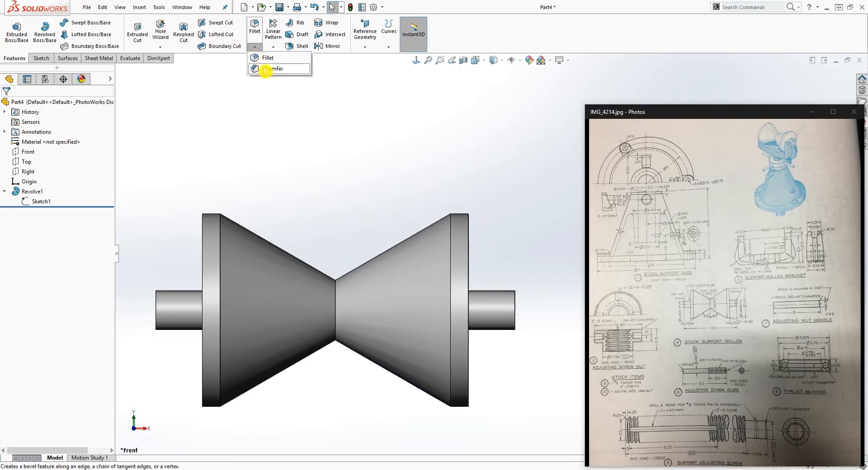
{"action": "left_click", "coordinate": [265, 71]}
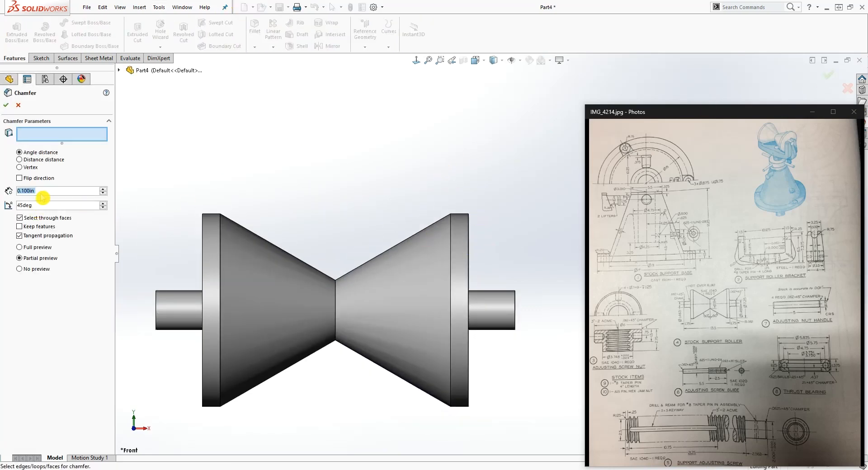
{"action": "type", "text": ".062"}
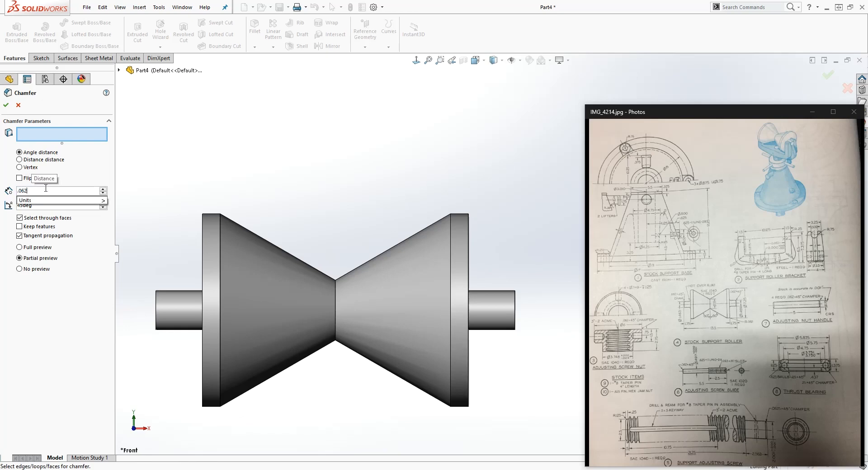
{"action": "left_click", "coordinate": [315, 184]}
{"action": "middle_click_drag", "start_coordinate": [423, 307], "coordinate": [390, 308]}
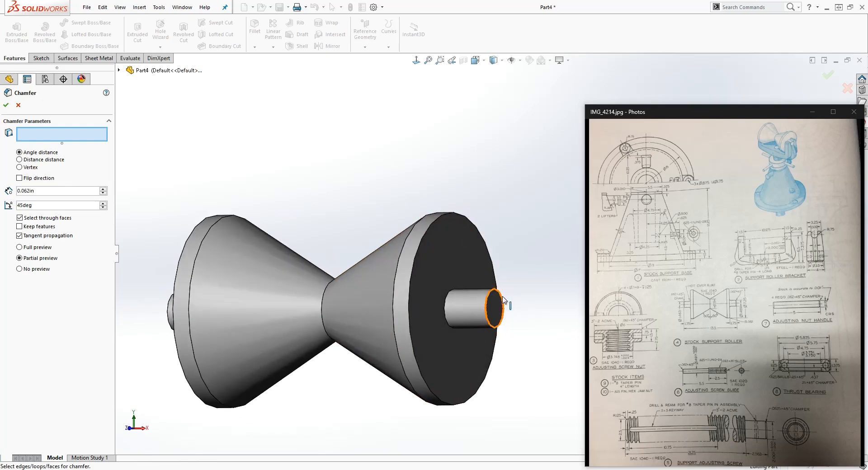
{"action": "left_click", "coordinate": [498, 294]}
{"action": "middle_click_drag", "start_coordinate": [498, 294], "coordinate": [234, 289]}
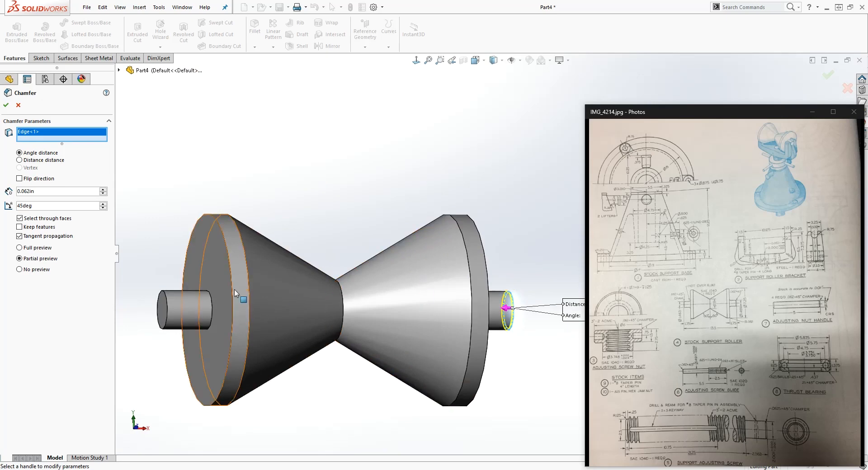
{"action": "left_click", "coordinate": [167, 298]}
{"action": "left_click", "coordinate": [10, 108]}
Fillet the shaft-stub root edges and the outer rim edges of both roller end faces with a 0.062 in radius
{"action": "middle_click_drag", "start_coordinate": [434, 285], "coordinate": [364, 154]}
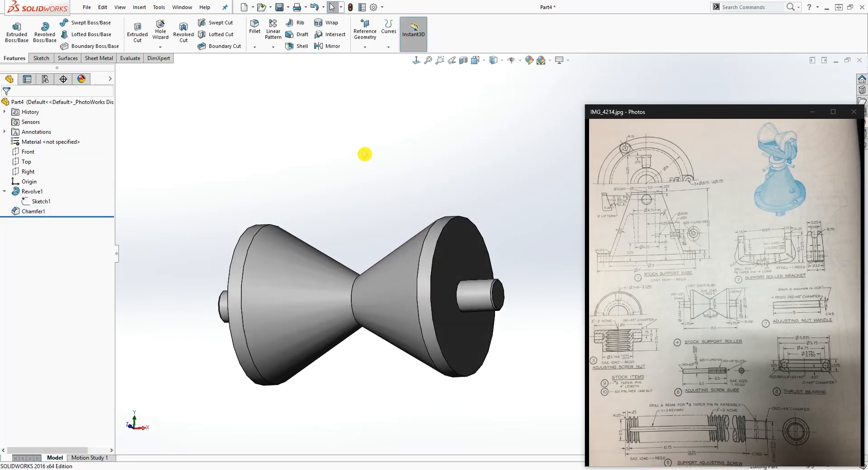
{"action": "left_click", "coordinate": [255, 29]}
{"action": "type", "text": ".062in"}
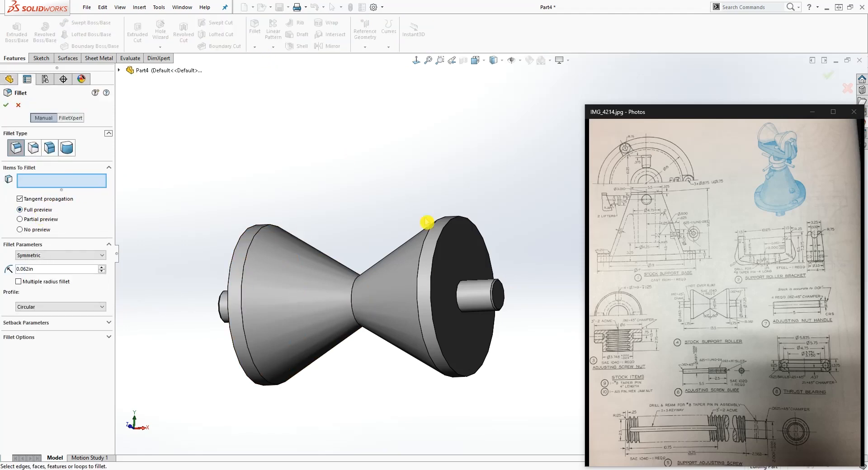
{"action": "left_click", "coordinate": [468, 301]}
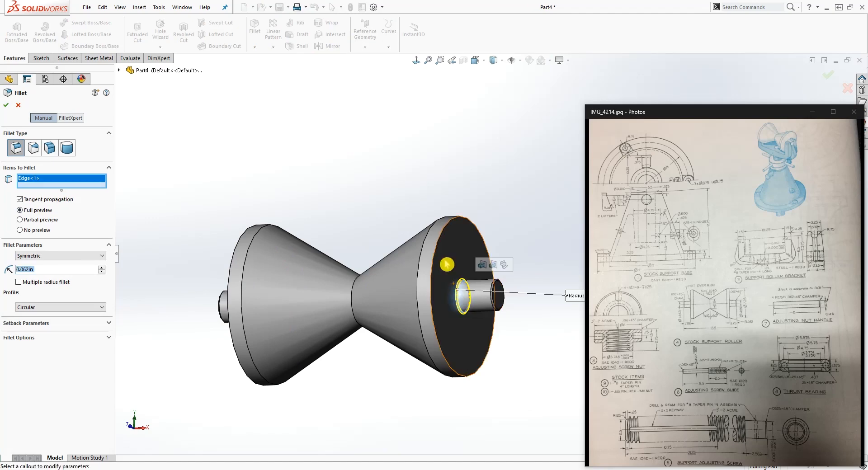
{"action": "left_click", "coordinate": [445, 230]}
{"action": "middle_click_drag", "start_coordinate": [392, 266], "coordinate": [415, 251]}
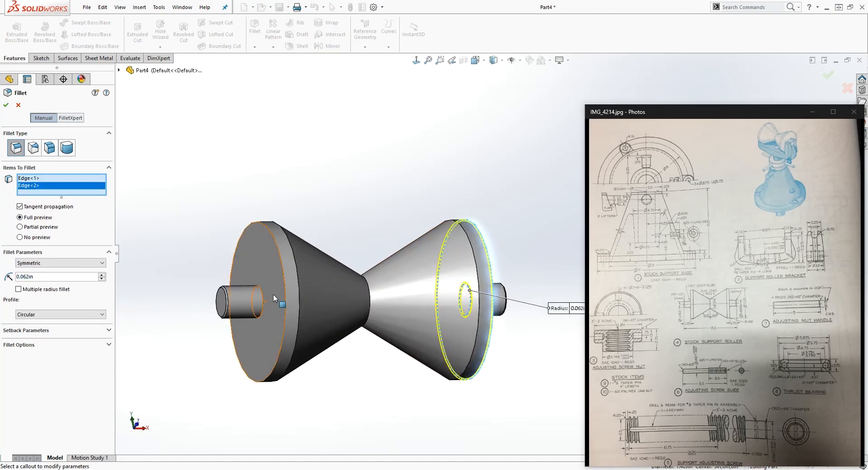
{"action": "left_click", "coordinate": [283, 286]}
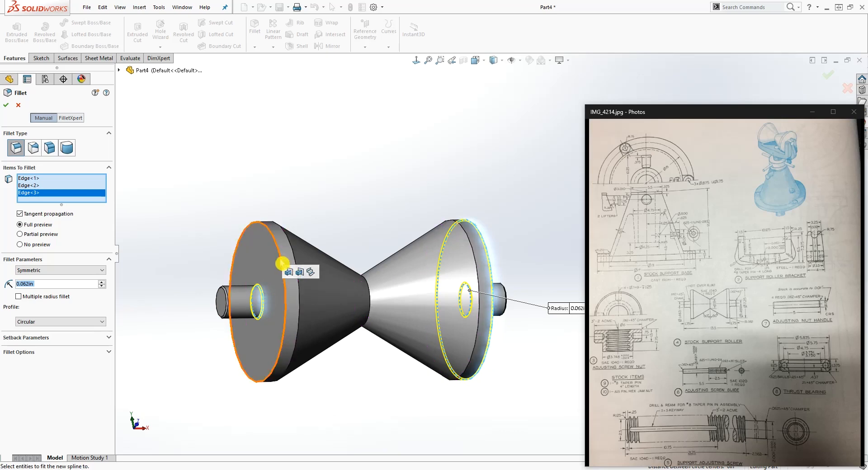
{"action": "left_click", "coordinate": [281, 261]}
{"action": "key", "text": "ctrl+6"}
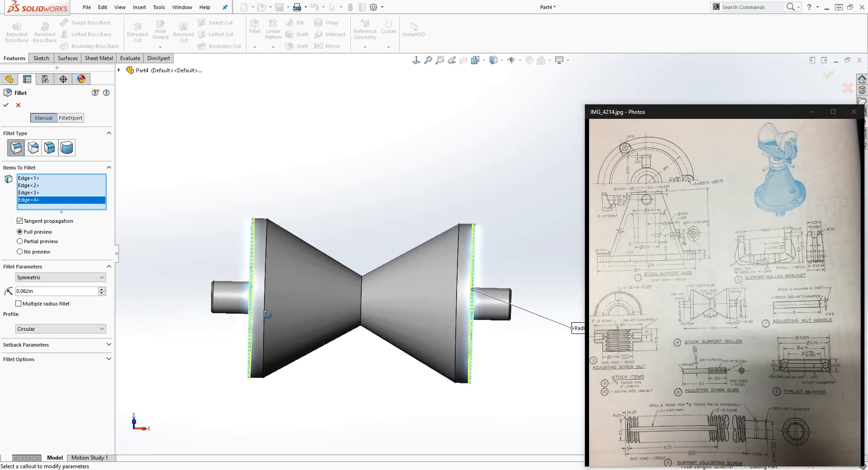
{"action": "left_click", "coordinate": [7, 104]}
Save the part as "stock support roller" in the New folder on the Desktop
{"action": "scroll", "coordinate": [477, 230], "scroll_direction": "up", "scroll_amount": 4}
{"action": "left_click", "coordinate": [419, 66]}
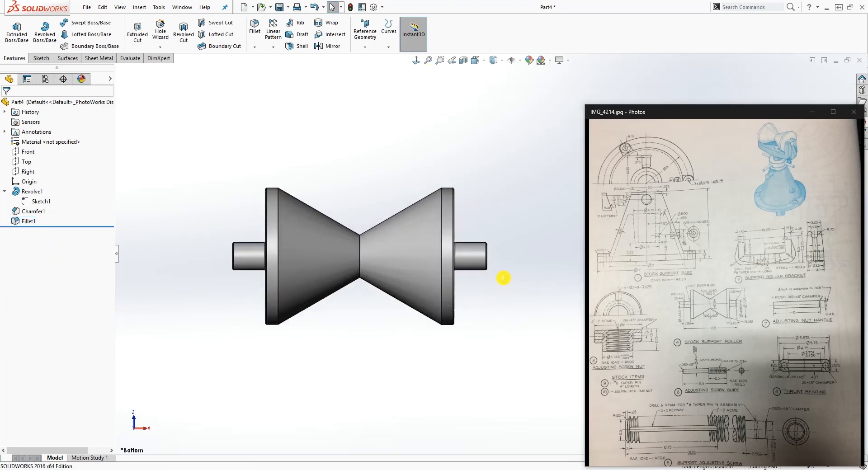
{"action": "scroll", "coordinate": [504, 278], "scroll_direction": "down", "scroll_amount": 2}
{"action": "key", "text": "ctrl+s"}
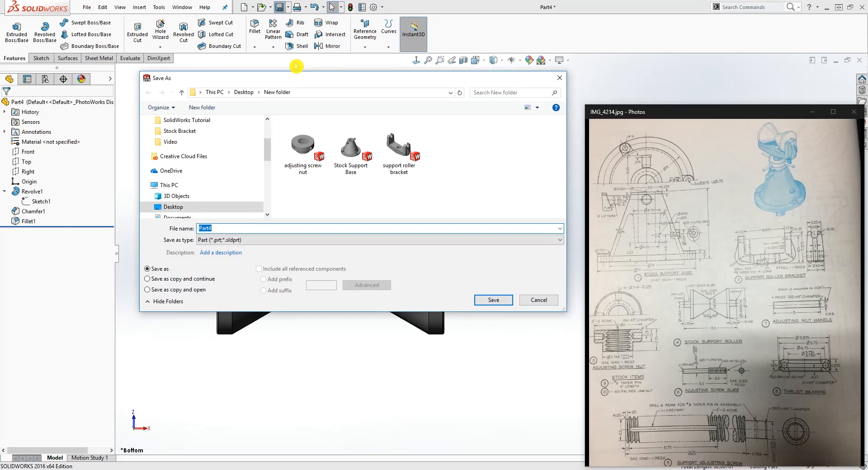
{"action": "type", "text": "stock supp"}
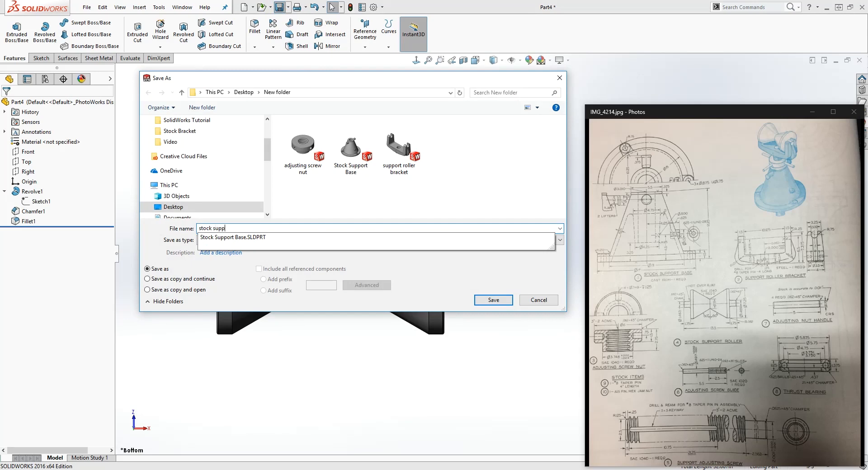
{"action": "type", "text": "ort r"}
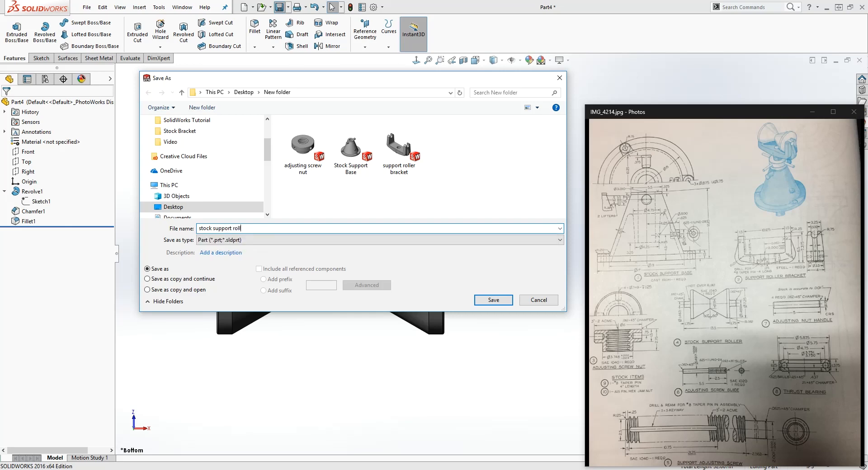
{"action": "type", "text": "oller"}
{"action": "left_click", "coordinate": [493, 300]}
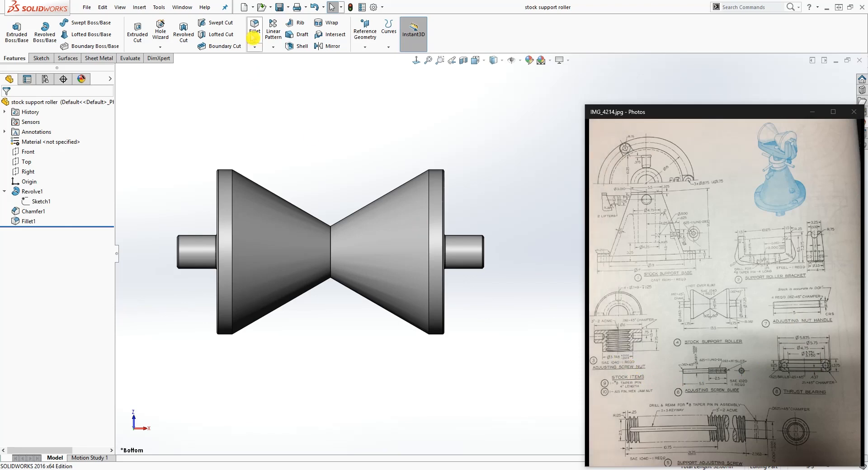
Create a new part document and set its basic length unit to four decimal places (.1234)
{"action": "left_click", "coordinate": [244, 7]}
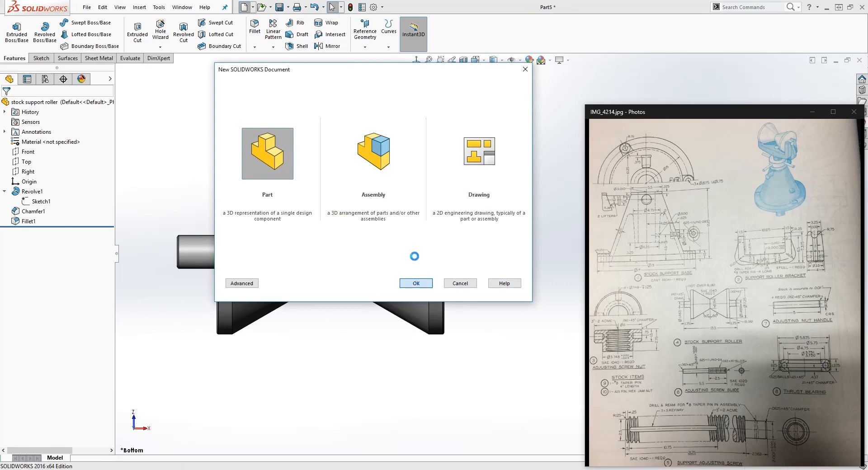
{"action": "left_click", "coordinate": [373, 8]}
{"action": "left_click", "coordinate": [223, 83]}
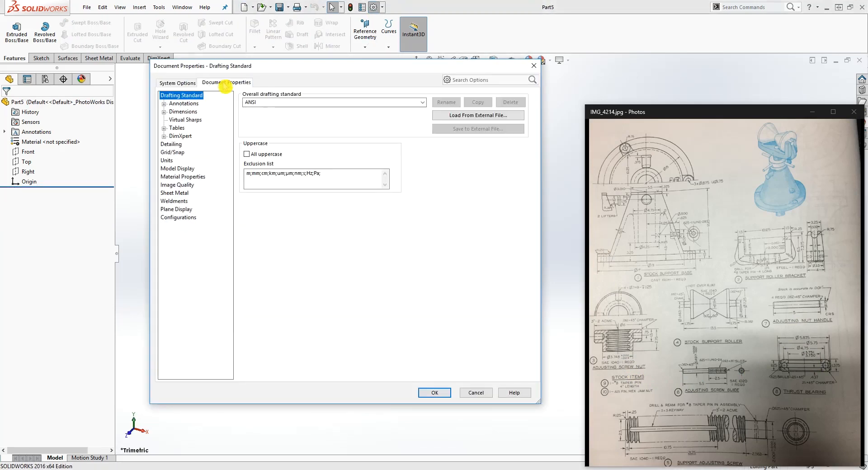
{"action": "left_click", "coordinate": [167, 160]}
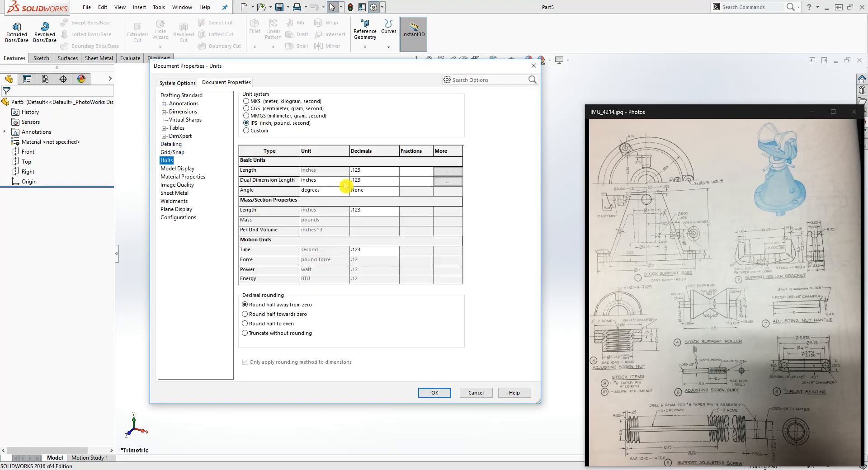
{"action": "left_click", "coordinate": [395, 172]}
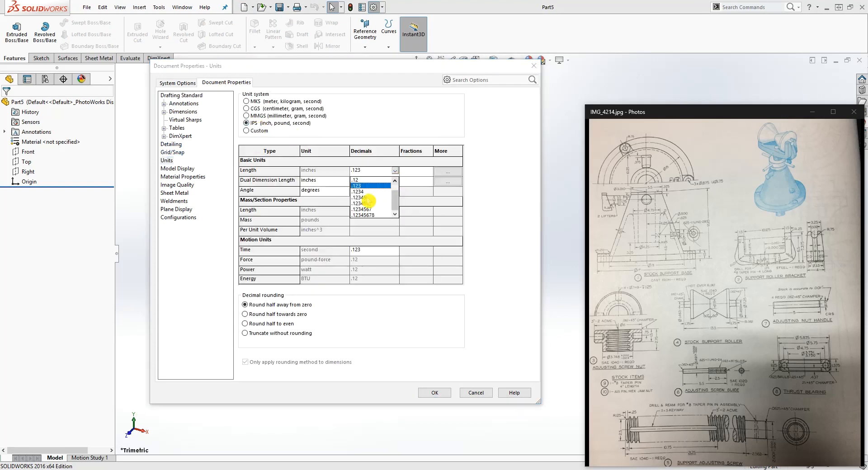
{"action": "left_click", "coordinate": [361, 192]}
{"action": "left_click", "coordinate": [434, 393]}
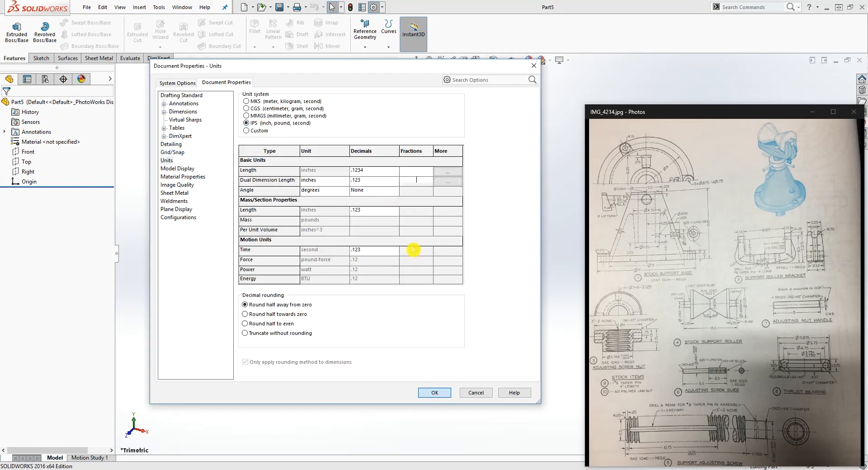
Start a sketch on the Front plane of the new part
{"action": "left_click", "coordinate": [27, 152]}
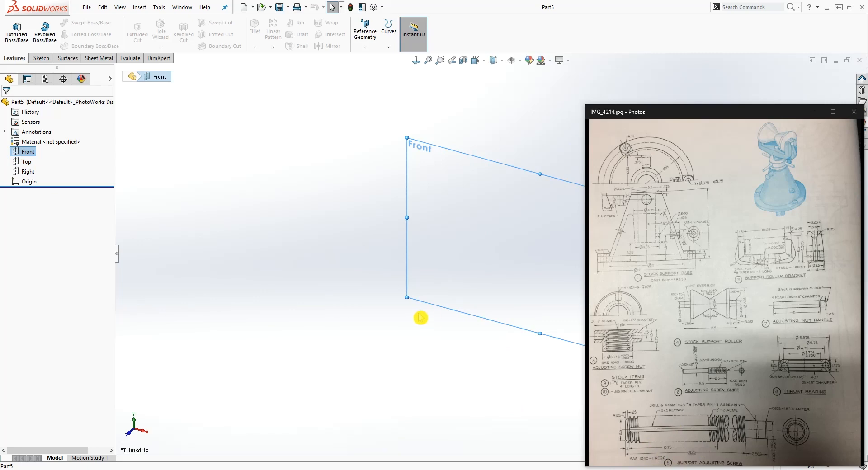
{"action": "left_click", "coordinate": [40, 58]}
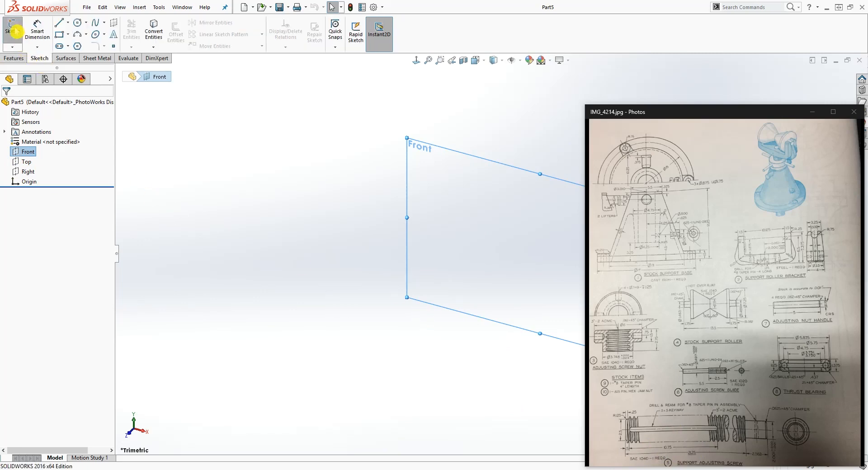
{"action": "left_click", "coordinate": [14, 31]}
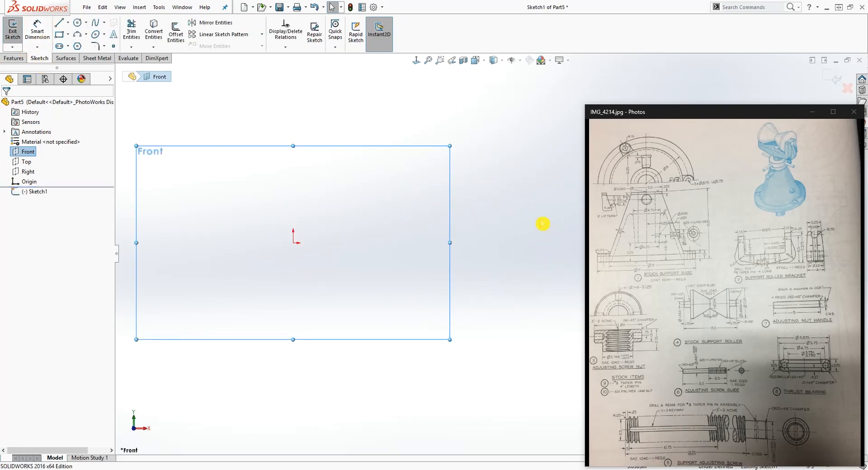
Sketch a vertical line about 12.55 in long upward from the origin
{"action": "key", "text": "l"}
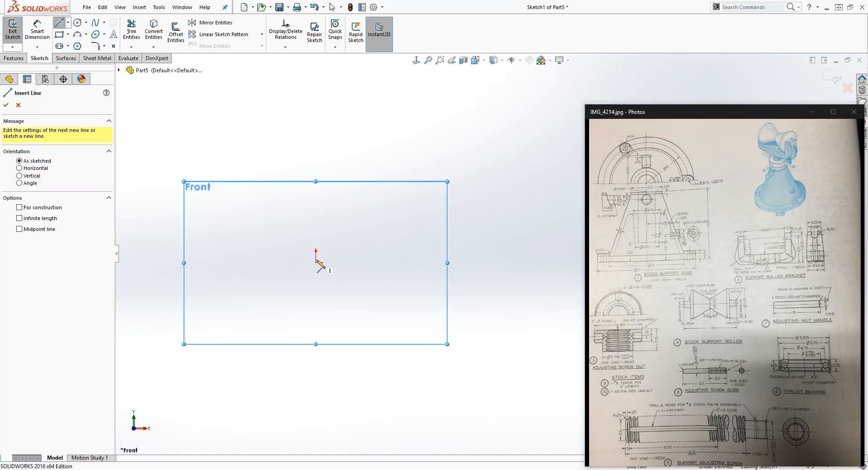
{"action": "left_click", "coordinate": [318, 263]}
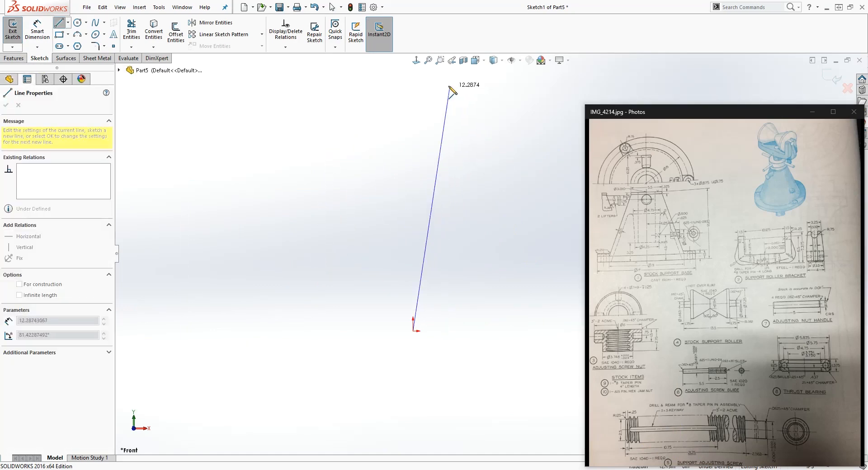
{"action": "left_click", "coordinate": [412, 80]}
{"action": "key", "text": "Escape"}
{"action": "scroll", "coordinate": [461, 217], "scroll_direction": "up", "scroll_amount": 5}
{"action": "scroll", "coordinate": [492, 216], "scroll_direction": "down", "scroll_amount": 5}
{"action": "scroll", "coordinate": [498, 240], "scroll_direction": "up", "scroll_amount": 3}
{"action": "scroll", "coordinate": [519, 285], "scroll_direction": "down", "scroll_amount": 3}
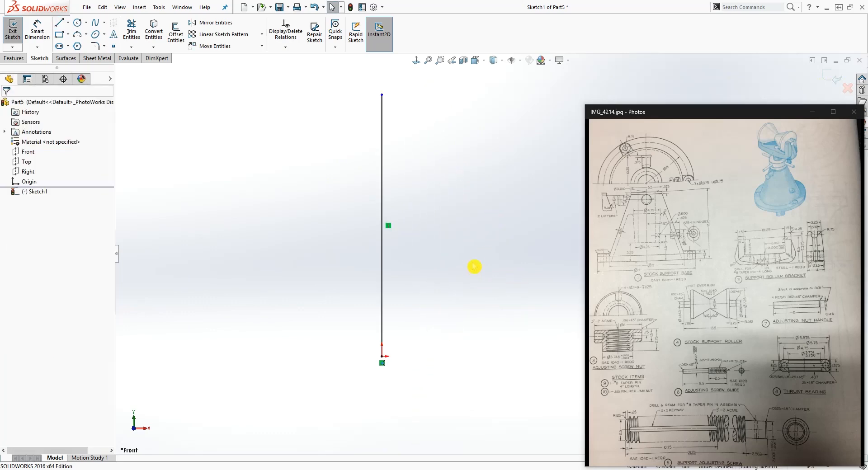
Sketch the upper stepped end about 1.48 in wide and 1.26 in high, continuing down the long outer side of the profile
{"action": "key", "text": "l"}
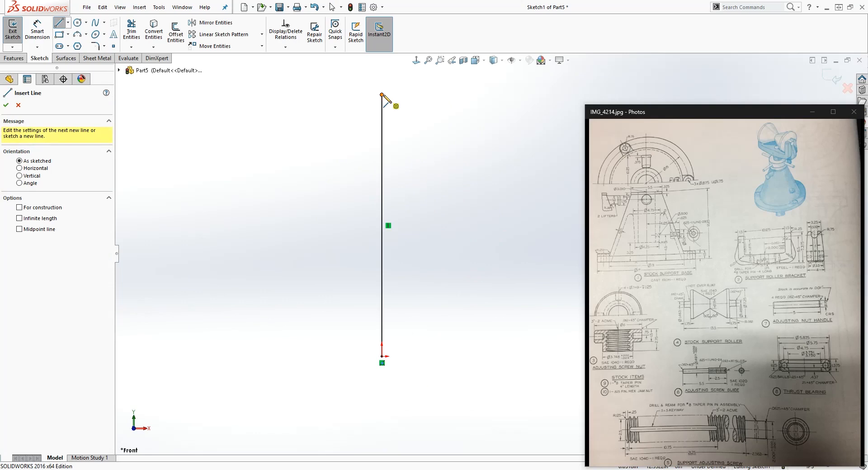
{"action": "left_click", "coordinate": [382, 95]}
{"action": "left_click", "coordinate": [413, 95]}
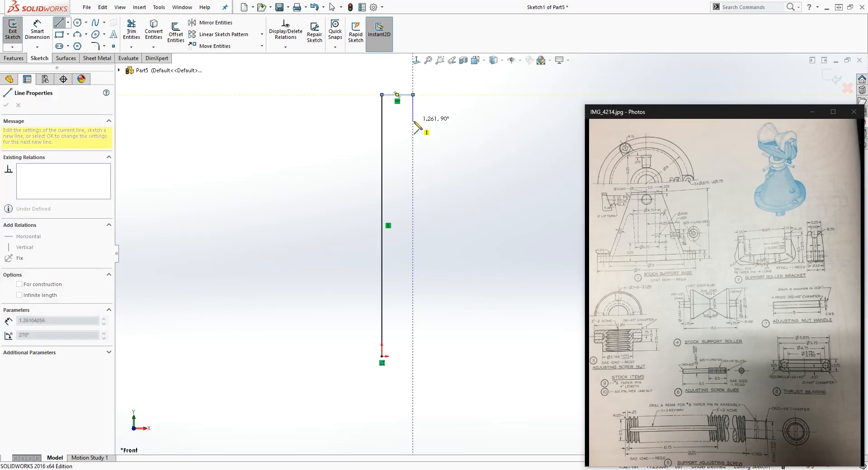
{"action": "left_click", "coordinate": [432, 121]}
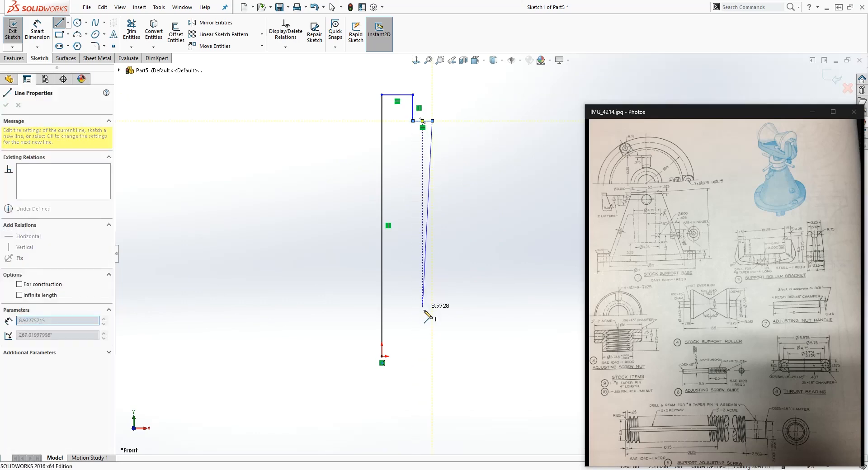
{"action": "left_click", "coordinate": [432, 348]}
Sketch a small inward step at the lower end of the profile and close the outline at the origin
{"action": "scroll", "coordinate": [400, 364], "scroll_direction": "up", "scroll_amount": 5}
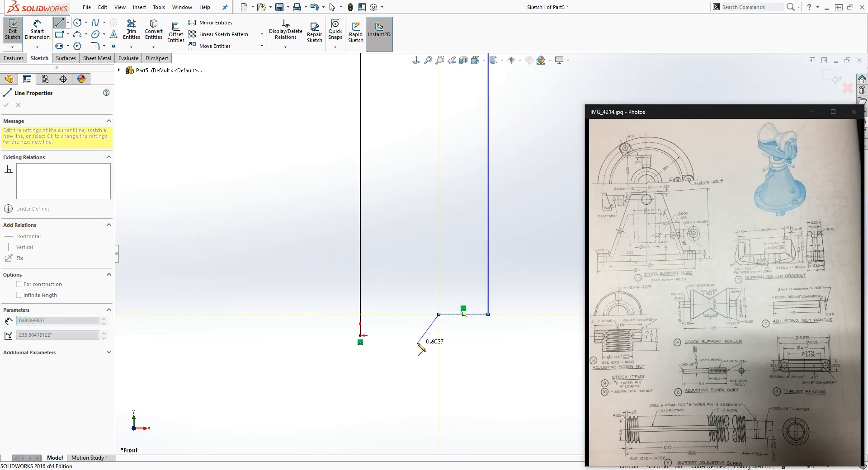
{"action": "left_click", "coordinate": [412, 348]}
{"action": "left_click", "coordinate": [439, 335]}
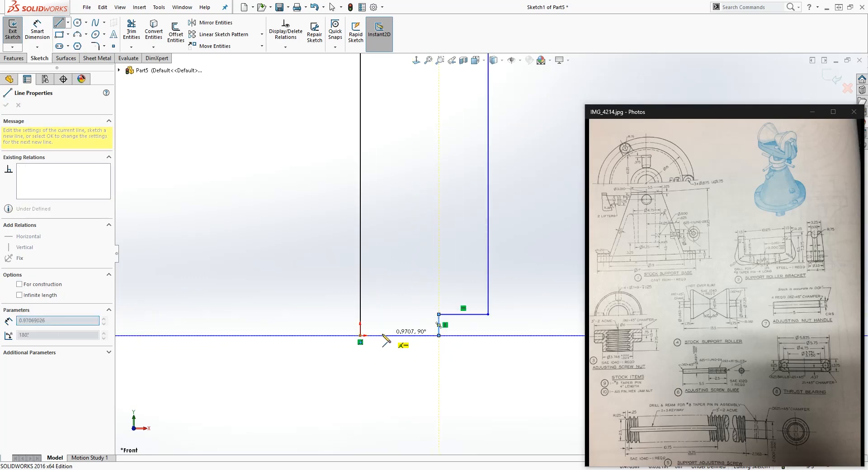
{"action": "left_click", "coordinate": [360, 335]}
{"action": "key", "text": "Escape"}
{"action": "scroll", "coordinate": [482, 253], "scroll_direction": "down", "scroll_amount": 5}
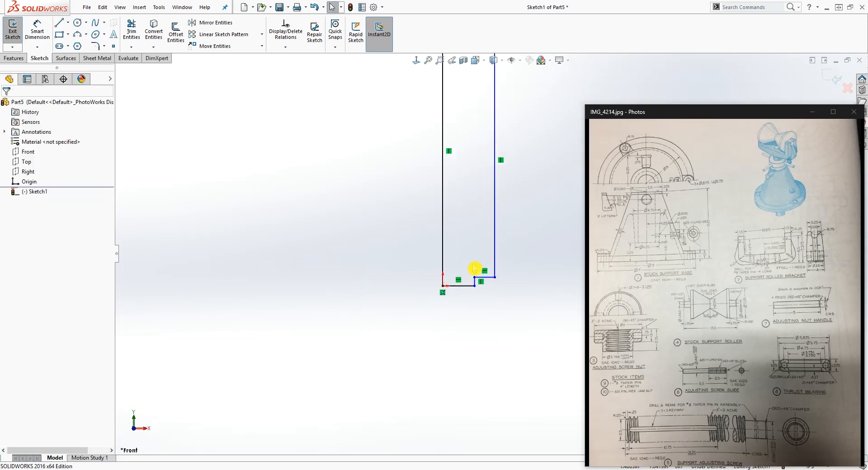
{"action": "scroll", "coordinate": [457, 278], "scroll_direction": "up", "scroll_amount": 8}
{"action": "left_click_drag", "start_coordinate": [379, 297], "coordinate": [427, 351]}
{"action": "scroll", "coordinate": [477, 321], "scroll_direction": "down", "scroll_amount": 6}
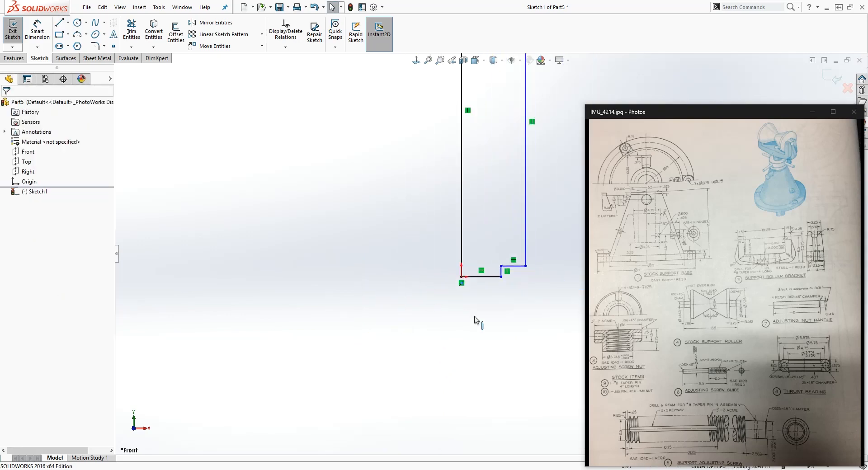
Convert the vertical line through the origin to construction geometry as the profile's centerline
{"action": "left_click", "coordinate": [437, 227]}
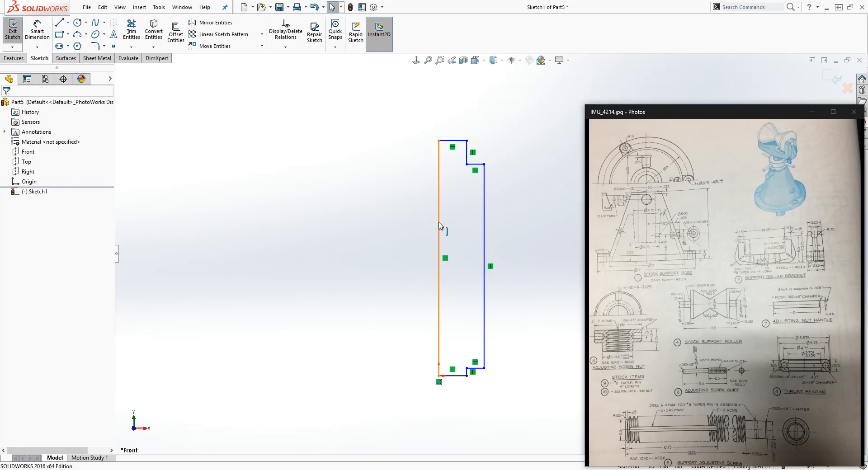
{"action": "left_click", "coordinate": [20, 249]}
{"action": "left_click", "coordinate": [447, 257]}
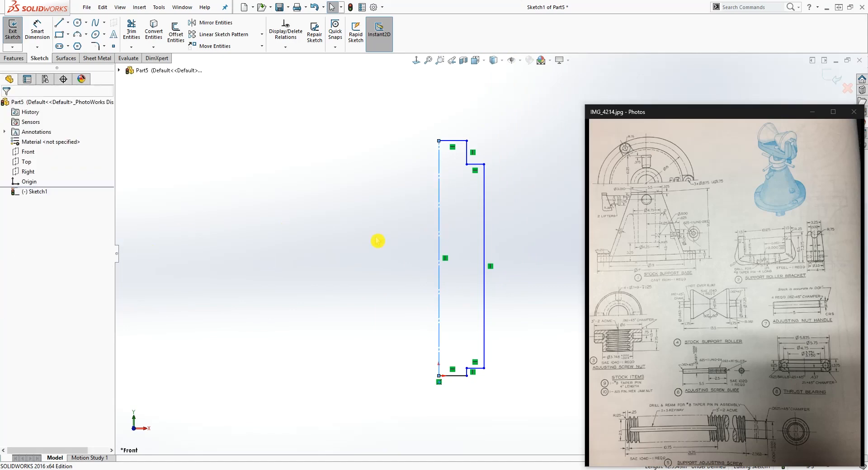
{"action": "scroll", "coordinate": [477, 215], "scroll_direction": "down", "scroll_amount": 3}
{"action": "scroll", "coordinate": [502, 199], "scroll_direction": "up", "scroll_amount": 3}
{"action": "scroll", "coordinate": [509, 189], "scroll_direction": "down", "scroll_amount": 4}
Dimension the narrow upper end as a diameter about the centerline and set it to 2.001 in
{"action": "right_click_drag", "start_coordinate": [507, 286], "coordinate": [505, 173]}
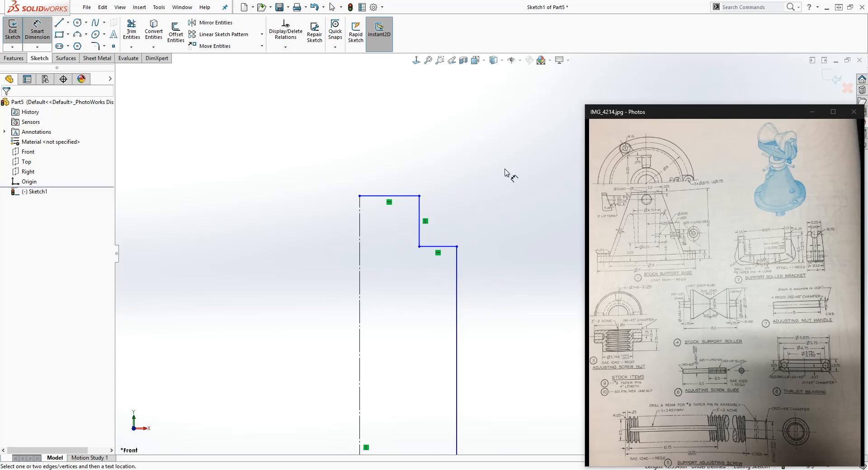
{"action": "left_click", "coordinate": [420, 199]}
{"action": "left_click", "coordinate": [360, 208]}
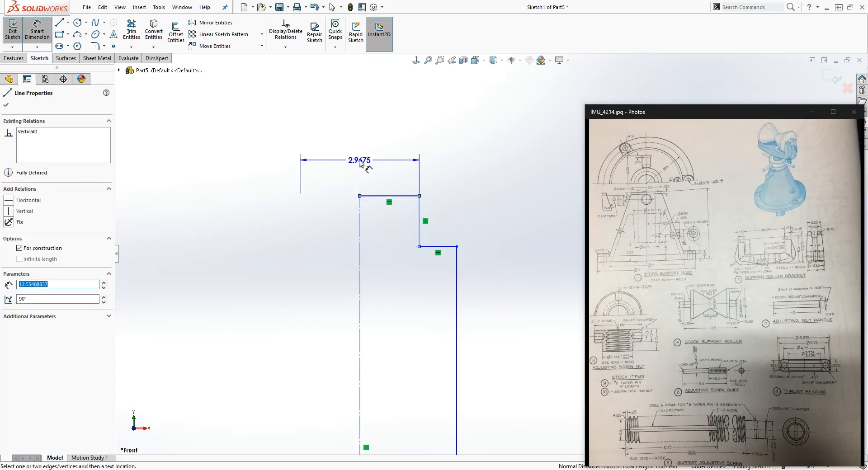
{"action": "left_click", "coordinate": [355, 158]}
{"action": "type", "text": "2.001"}
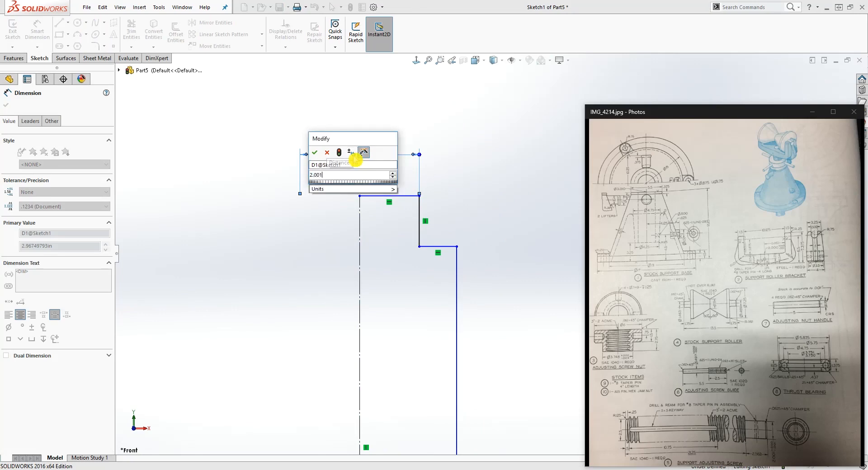
{"action": "key", "text": "Return"}
Dimension the long outer side as a diameter about the centerline and set it to 3 in
{"action": "left_click", "coordinate": [446, 291]}
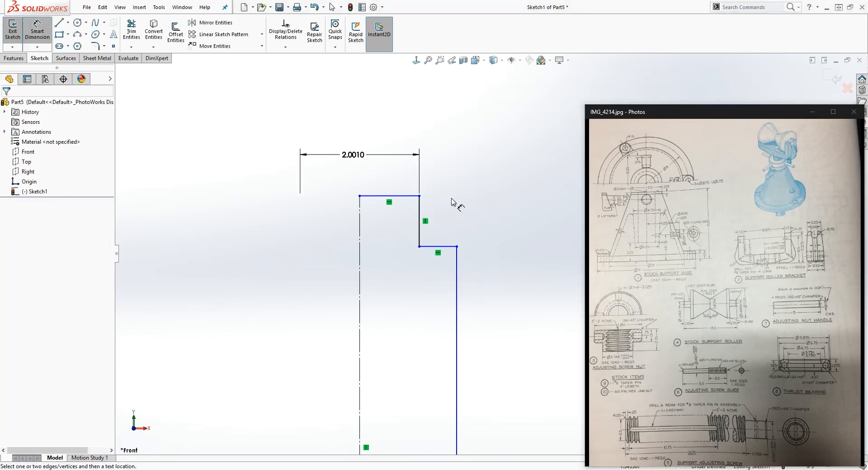
{"action": "left_click", "coordinate": [456, 257]}
{"action": "left_click", "coordinate": [359, 257]}
{"action": "left_click", "coordinate": [347, 103]}
{"action": "type", "text": "3"}
{"action": "key", "text": "Return"}
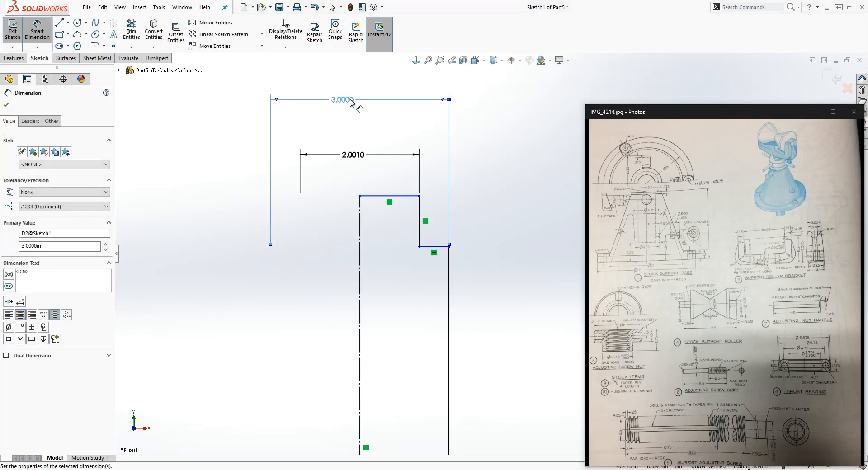
Set the narrow upper end's length to 2.562 in and move the 3 in diameter dimension above the profile
{"action": "left_click", "coordinate": [409, 196]}
{"action": "left_click", "coordinate": [437, 247]}
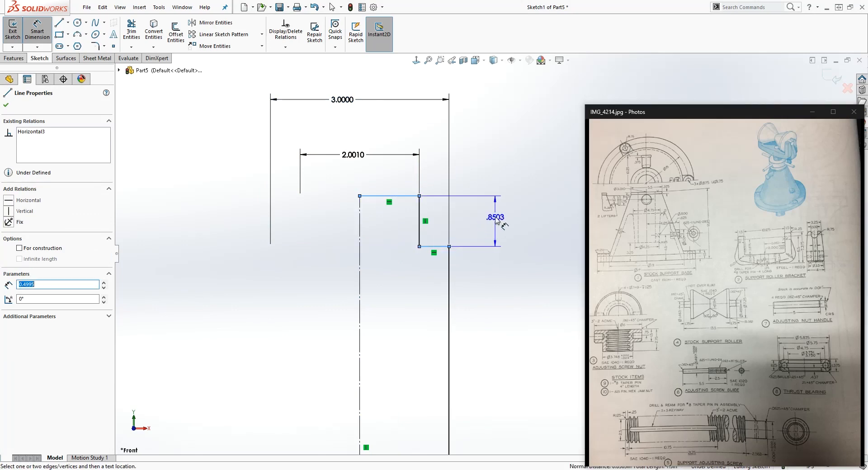
{"action": "left_click", "coordinate": [496, 220]}
{"action": "type", "text": "2.56"}
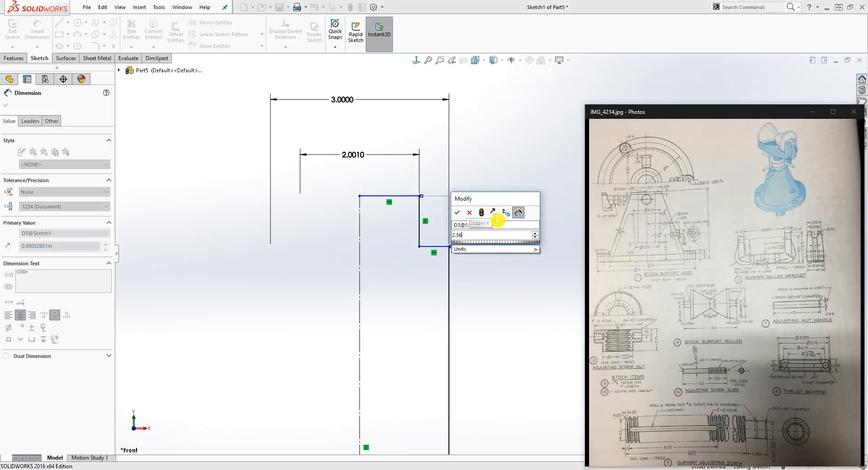
{"action": "type", "text": "2"}
{"action": "key", "text": "Return"}
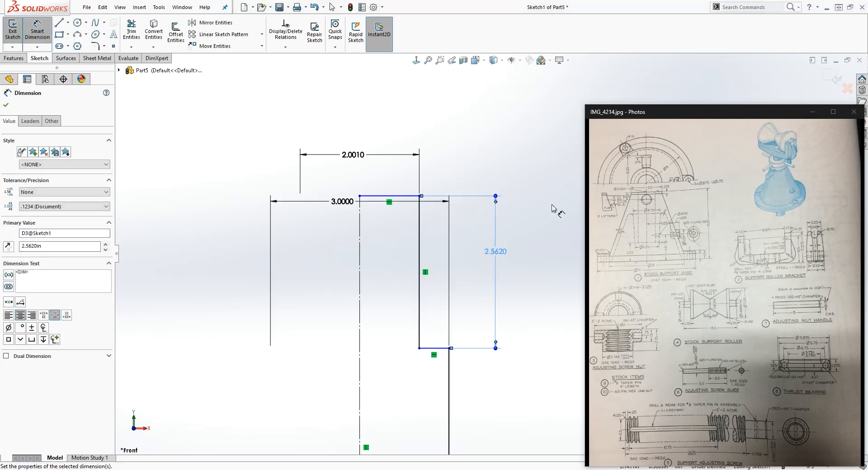
{"action": "key", "text": "Escape"}
{"action": "left_click_drag", "start_coordinate": [342, 206], "coordinate": [337, 91]}
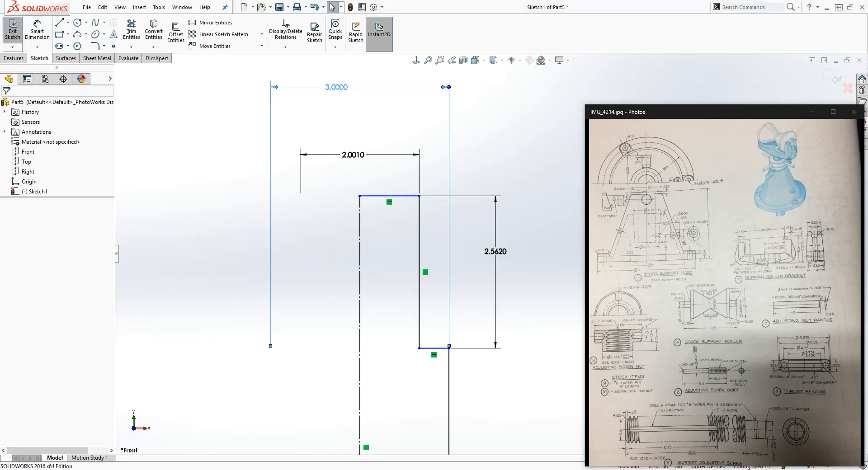
{"action": "left_click", "coordinate": [492, 378]}
Dimension the length from the upper shoulder to the profile's bottom edge and set it to 21.25 in
{"action": "scroll", "coordinate": [491, 377], "scroll_direction": "up", "scroll_amount": 7}
{"action": "scroll", "coordinate": [501, 388], "scroll_direction": "down", "scroll_amount": 2}
{"action": "scroll", "coordinate": [503, 389], "scroll_direction": "down", "scroll_amount": 2}
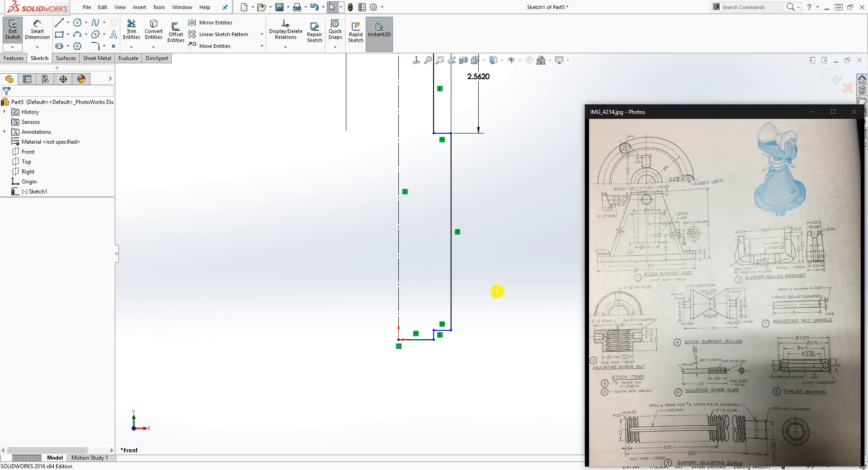
{"action": "right_click_drag", "start_coordinate": [496, 292], "coordinate": [492, 163]}
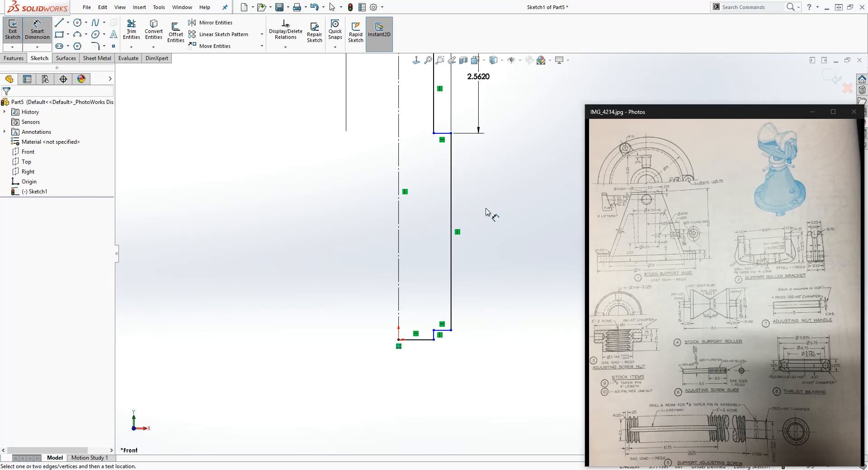
{"action": "left_click", "coordinate": [445, 134]}
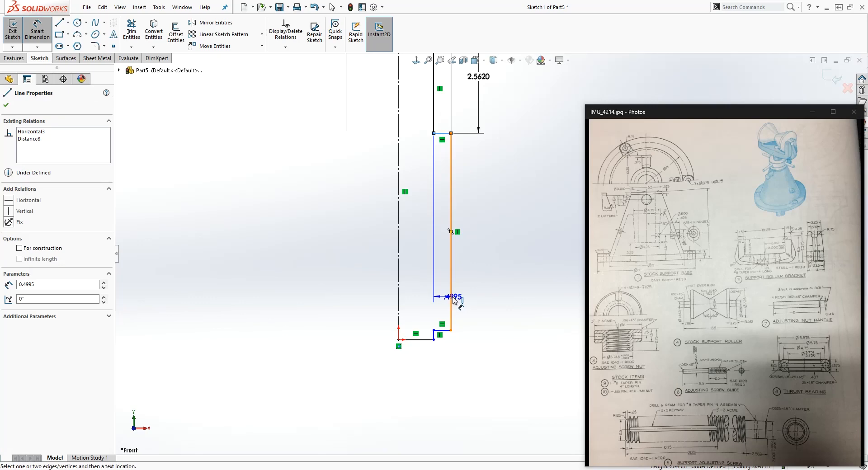
{"action": "left_click", "coordinate": [420, 339]}
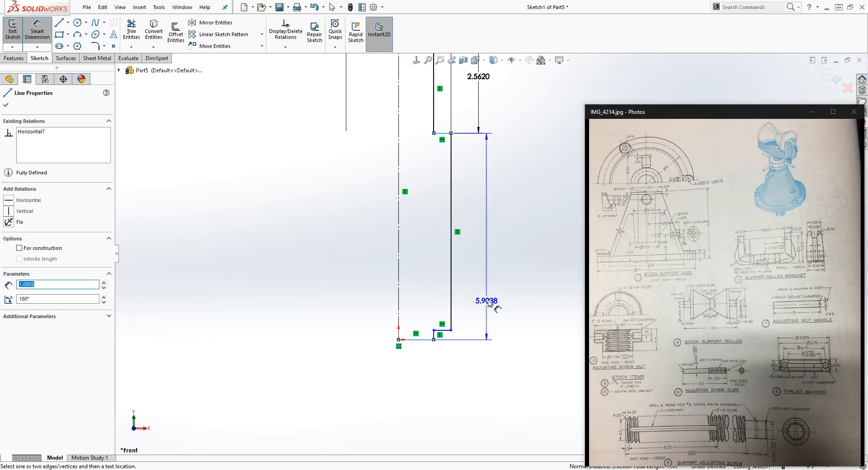
{"action": "left_click", "coordinate": [496, 297]}
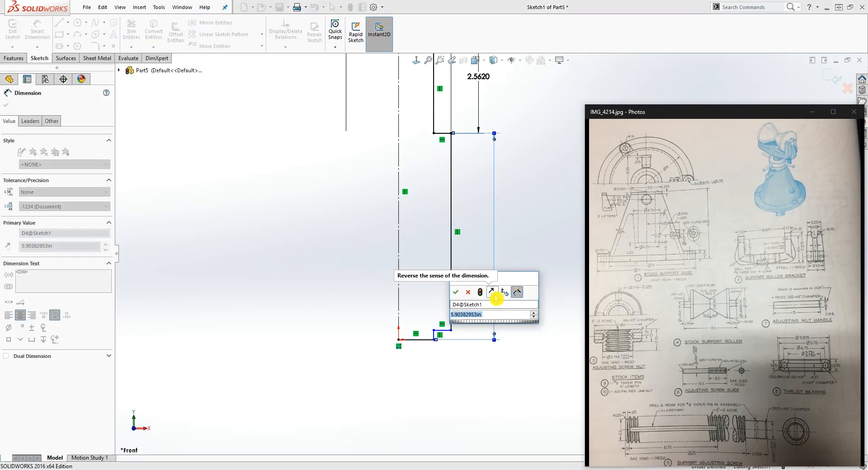
{"action": "type", "text": "21.25"}
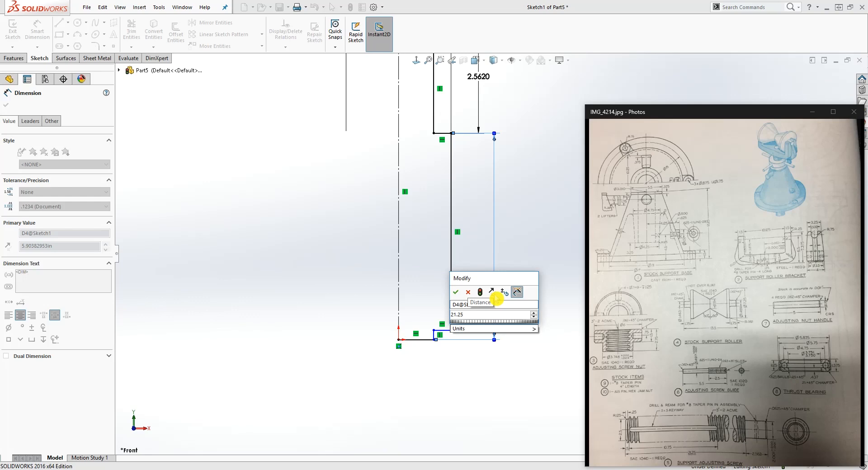
{"action": "key", "text": "Return"}
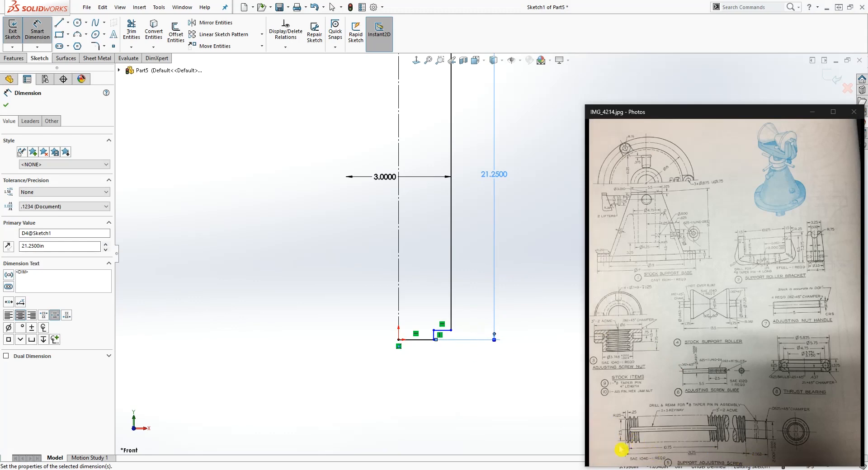
Set the height of the small step at the profile's lower end to 0.25 in
{"action": "scroll", "coordinate": [457, 341], "scroll_direction": "down", "scroll_amount": 5}
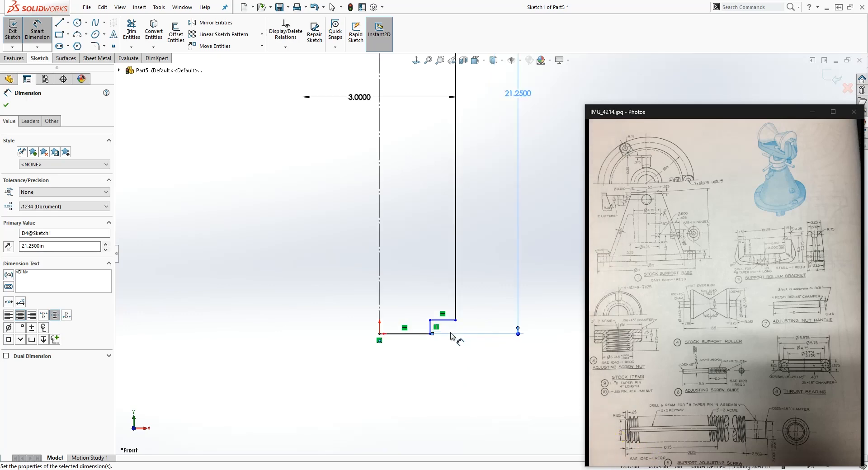
{"action": "left_click", "coordinate": [457, 307]}
{"action": "left_click", "coordinate": [421, 325]}
{"action": "left_click", "coordinate": [499, 321]}
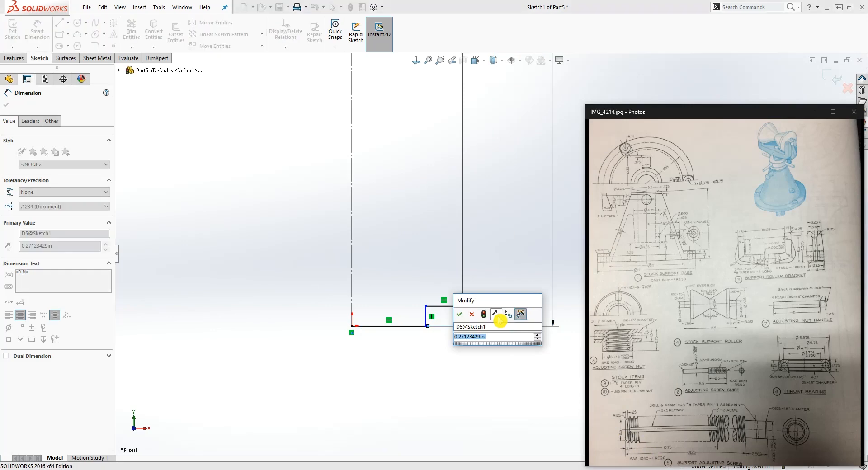
{"action": "type", "text": ".25"}
{"action": "key", "text": "Return"}
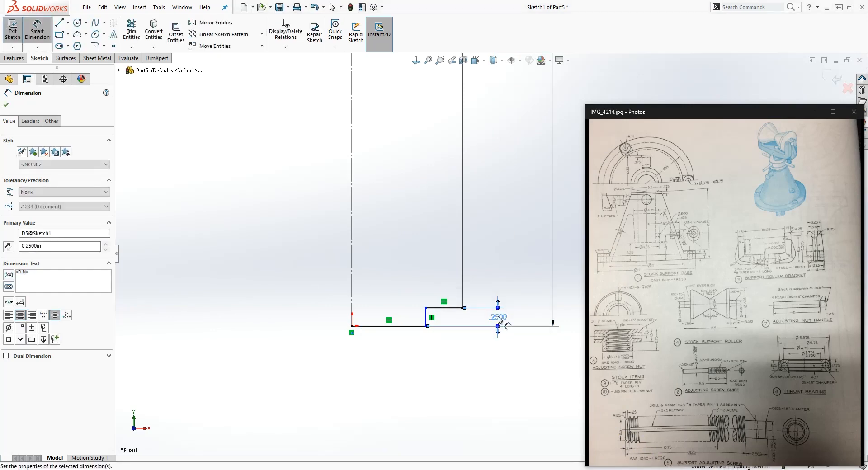
Reposition the 2.001 in and 3 in diameter dimensions so that they sit stacked just above the profile's upper end
{"action": "scroll", "coordinate": [502, 296], "scroll_direction": "up", "scroll_amount": 5}
{"action": "scroll", "coordinate": [519, 235], "scroll_direction": "up", "scroll_amount": 7}
{"action": "scroll", "coordinate": [538, 113], "scroll_direction": "down", "scroll_amount": 4}
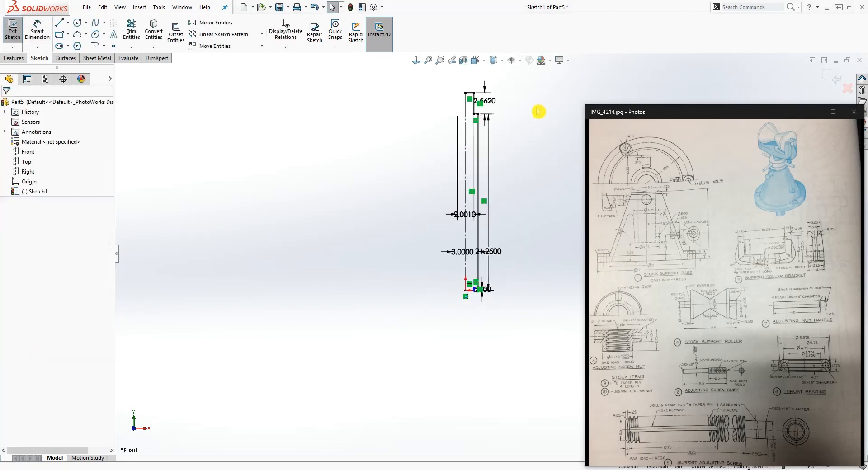
{"action": "mouse_move", "coordinate": [428, 298]}
{"action": "left_mouse_down"}
{"action": "mouse_move", "coordinate": [432, 83]}
{"action": "mouse_move", "coordinate": [421, 92]}
{"action": "mouse_move", "coordinate": [430, 75]}
{"action": "left_mouse_up"}
{"action": "scroll", "coordinate": [485, 112], "scroll_direction": "down", "scroll_amount": 5}
{"action": "left_click", "coordinate": [471, 123]}
{"action": "scroll", "coordinate": [463, 129], "scroll_direction": "up", "scroll_amount": 5}
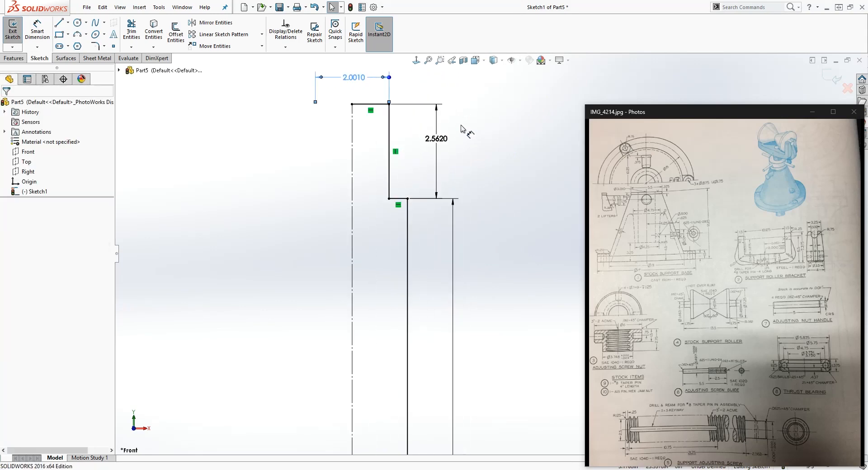
{"action": "scroll", "coordinate": [484, 254], "scroll_direction": "up", "scroll_amount": 3}
{"action": "left_click_drag", "start_coordinate": [461, 383], "coordinate": [468, 190]}
{"action": "scroll", "coordinate": [466, 193], "scroll_direction": "down", "scroll_amount": 3}
{"action": "scroll", "coordinate": [464, 234], "scroll_direction": "down", "scroll_amount": 3}
{"action": "left_click", "coordinate": [464, 232]}
{"action": "left_click_drag", "start_coordinate": [461, 230], "coordinate": [461, 238]}
{"action": "left_click_drag", "start_coordinate": [473, 157], "coordinate": [435, 211]}
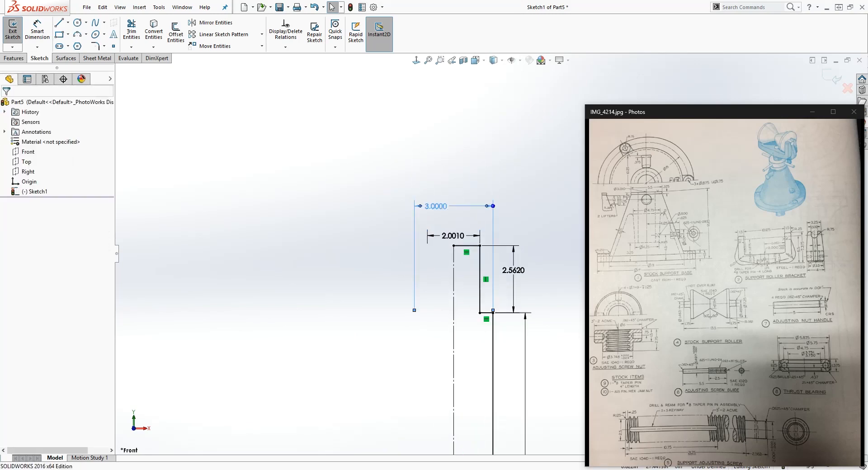
{"action": "scroll", "coordinate": [477, 335], "scroll_direction": "up", "scroll_amount": 8}
{"action": "scroll", "coordinate": [508, 384], "scroll_direction": "down", "scroll_amount": 6}
{"action": "scroll", "coordinate": [470, 177], "scroll_direction": "down", "scroll_amount": 5}
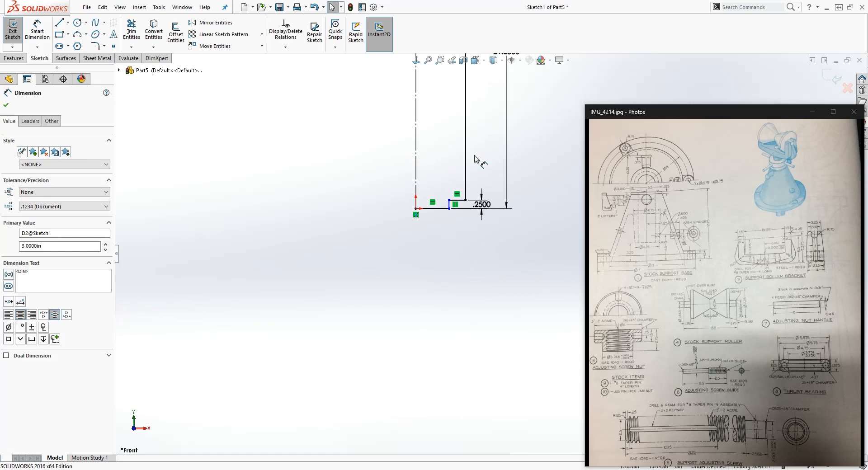
{"action": "left_click", "coordinate": [425, 312]}
{"action": "left_click_drag", "start_coordinate": [420, 296], "coordinate": [424, 310]}
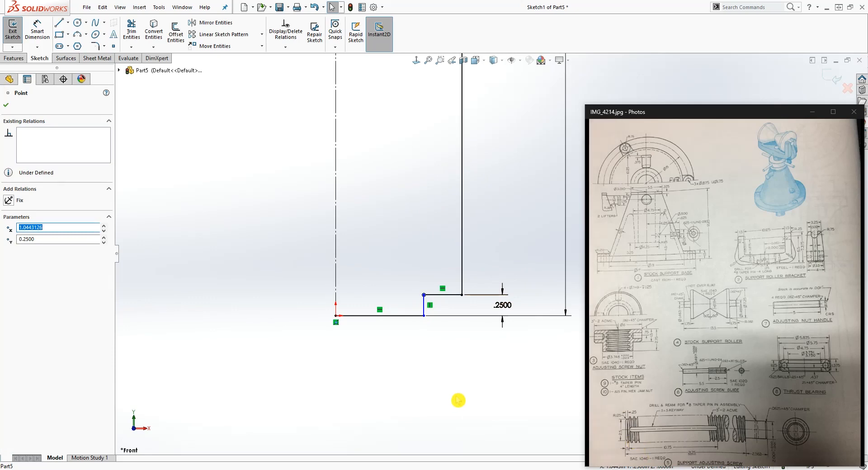
{"action": "left_click", "coordinate": [458, 400]}
{"action": "left_click", "coordinate": [423, 304]}
{"action": "left_click", "coordinate": [336, 294]}
{"action": "key", "text": "Escape"}
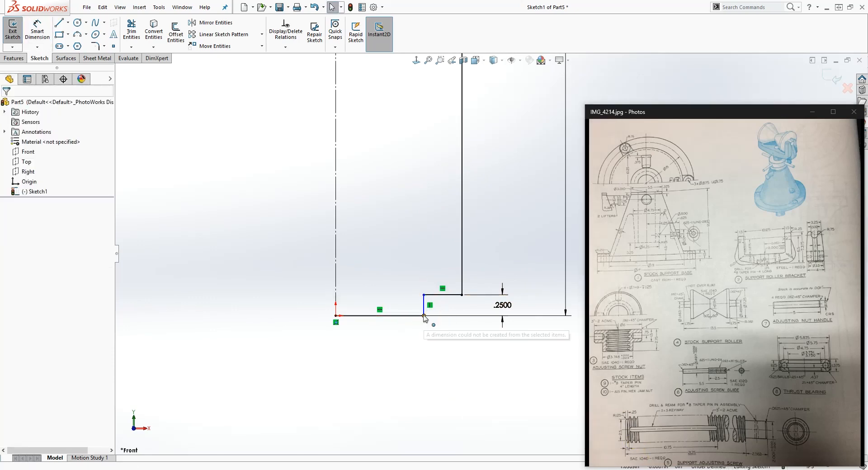
Dimension the diameter of the small step at the profile's lower end across the centerline and set it to 2.5 in
{"action": "left_click", "coordinate": [424, 309]}
{"action": "right_click_drag", "start_coordinate": [445, 392], "coordinate": [446, 291]}
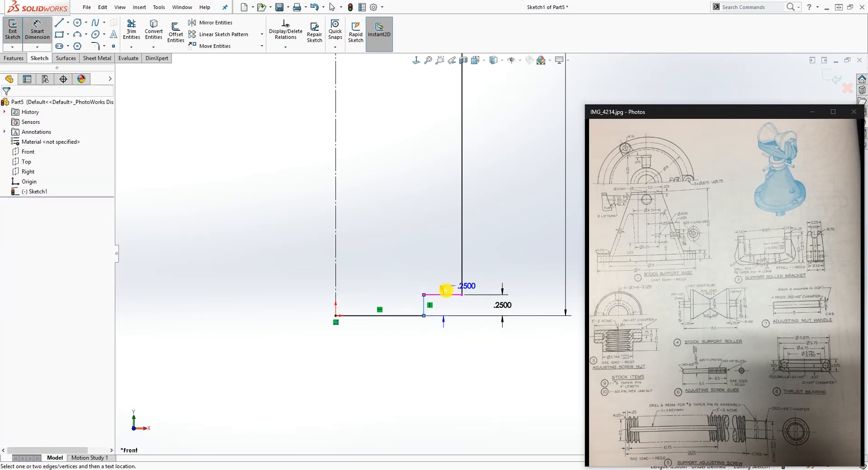
{"action": "left_click", "coordinate": [336, 289]}
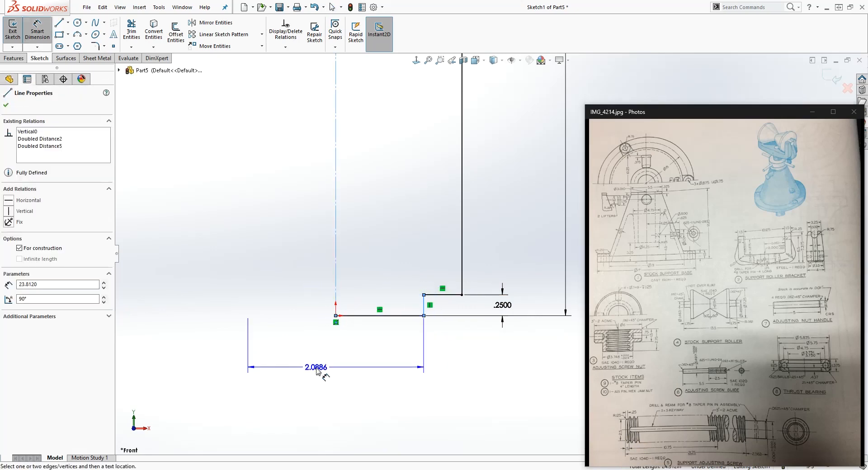
{"action": "left_click", "coordinate": [322, 373]}
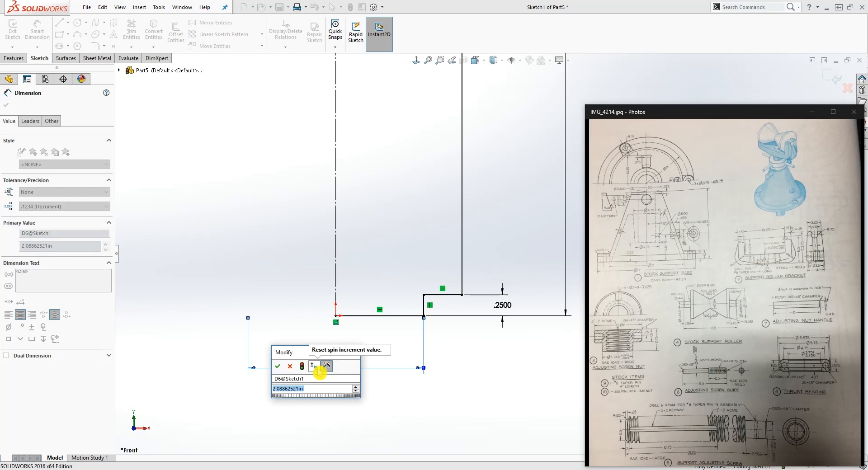
{"action": "type", "text": "2.5"}
{"action": "key", "text": "Return"}
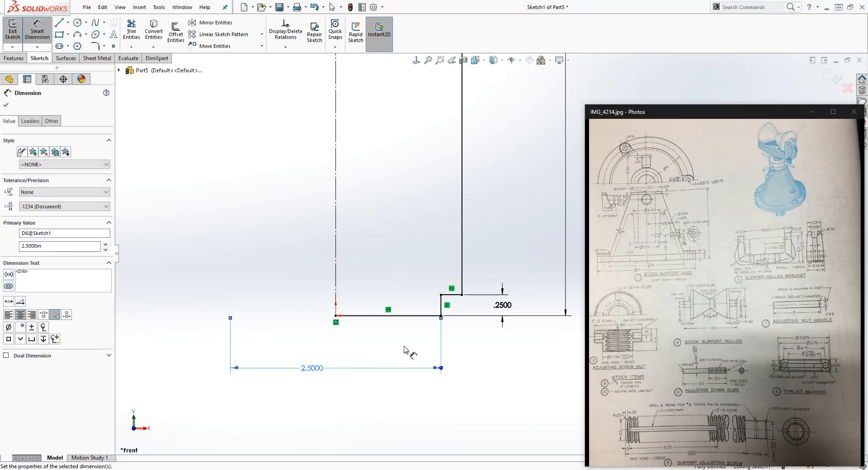
Close the profile with a vertical line along the centerline from the upper edge down to the origin
{"action": "scroll", "coordinate": [443, 289], "scroll_direction": "up", "scroll_amount": 13}
{"action": "scroll", "coordinate": [534, 186], "scroll_direction": "down", "scroll_amount": 5}
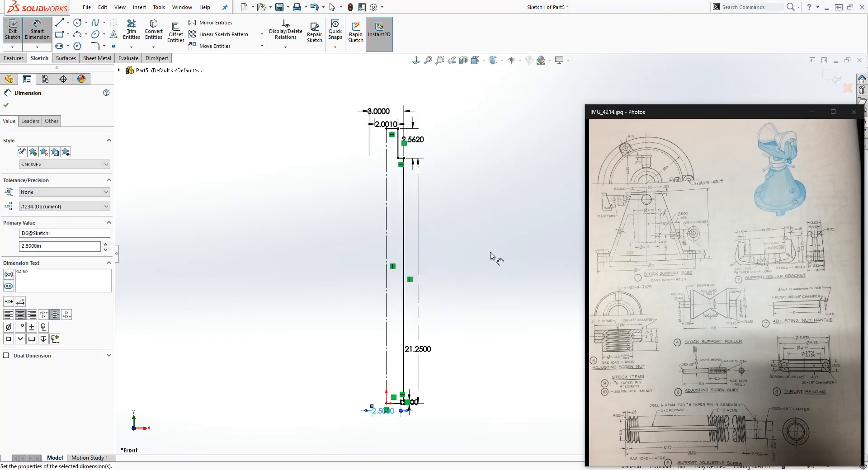
{"action": "key", "text": "l"}
{"action": "left_click", "coordinate": [387, 129]}
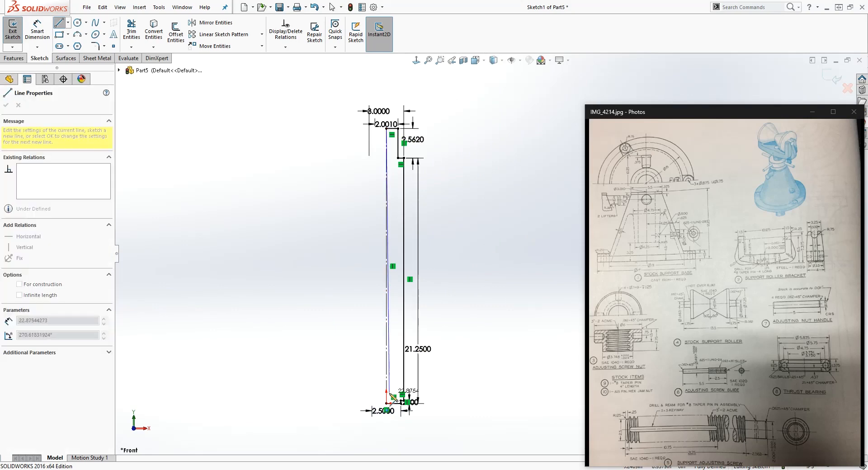
{"action": "left_click", "coordinate": [387, 403]}
{"action": "key", "text": "Escape"}
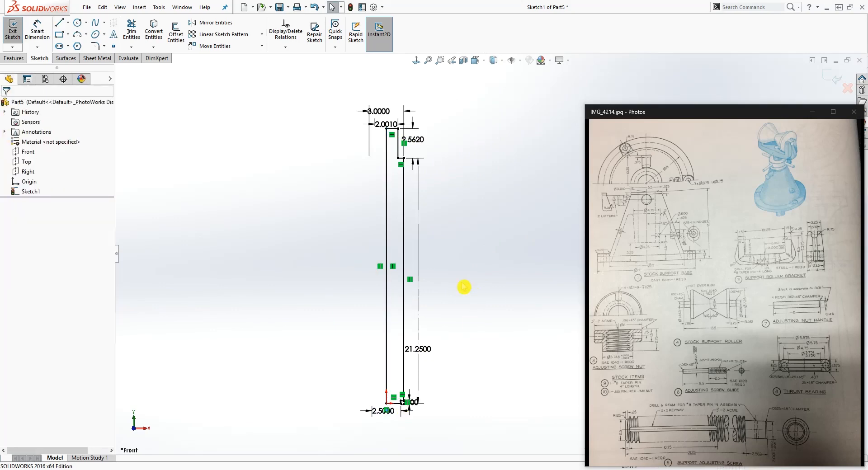
Revolve the closed profile 360 degrees about its centerline into a solid
{"action": "left_click", "coordinate": [14, 58]}
{"action": "left_click", "coordinate": [45, 32]}
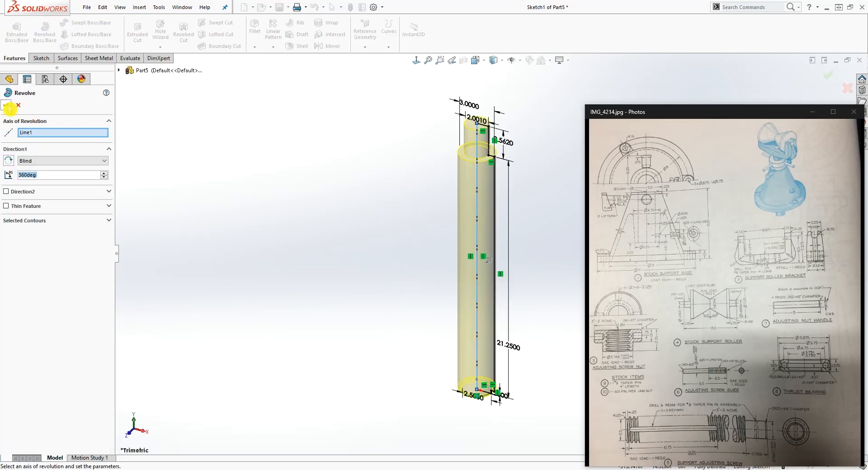
{"action": "left_click", "coordinate": [8, 107]}
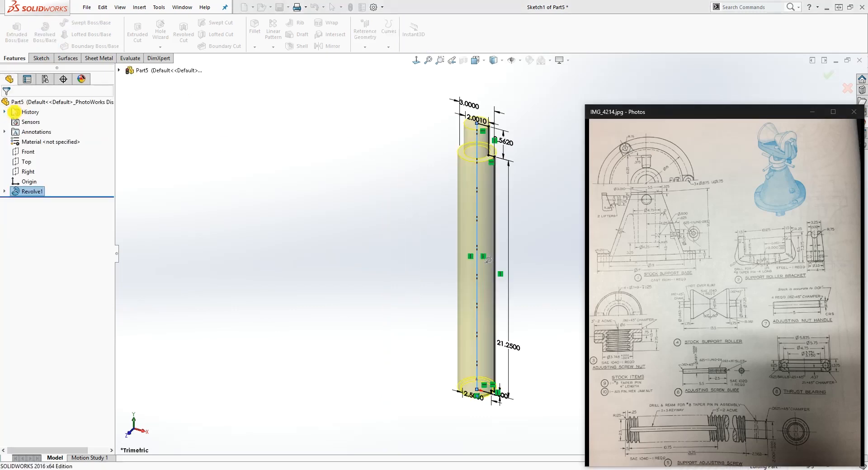
Fillet the outer edge of the small step's end face at the screw's lower end with a 0.125 in radius
{"action": "scroll", "coordinate": [482, 304], "scroll_direction": "up", "scroll_amount": 1}
{"action": "middle_click_drag", "start_coordinate": [483, 303], "coordinate": [514, 273]}
{"action": "left_click", "coordinate": [513, 273]}
{"action": "scroll", "coordinate": [523, 292], "scroll_direction": "down", "scroll_amount": 3}
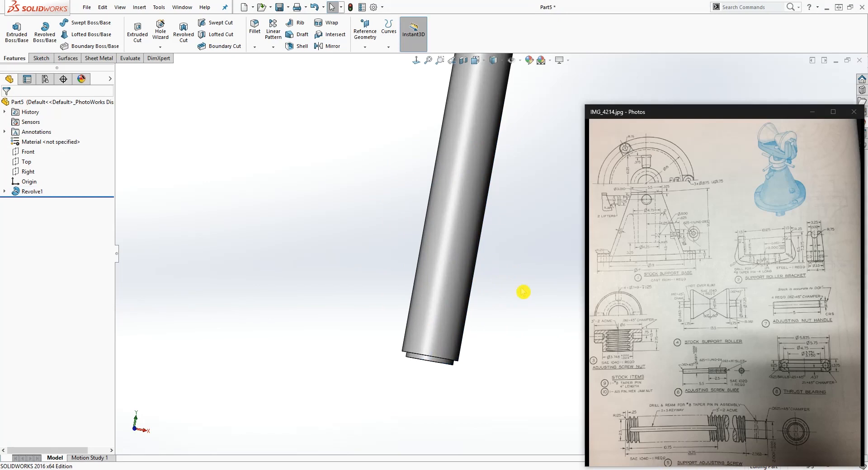
{"action": "left_click", "coordinate": [254, 27]}
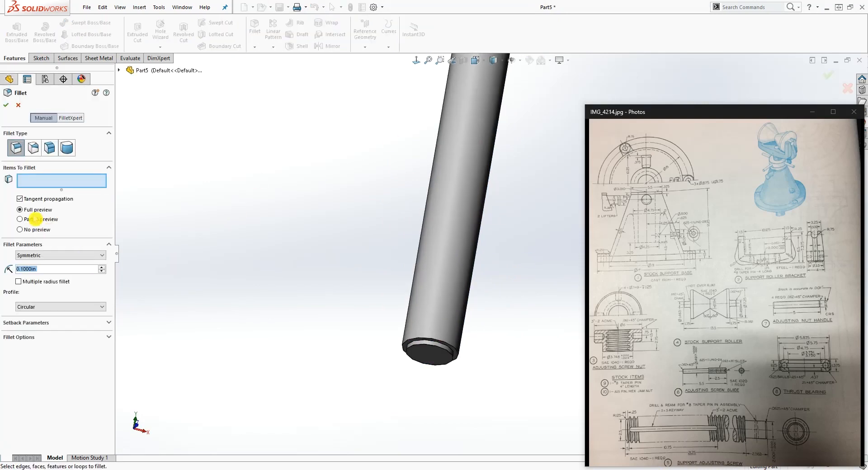
{"action": "type", "text": ".125"}
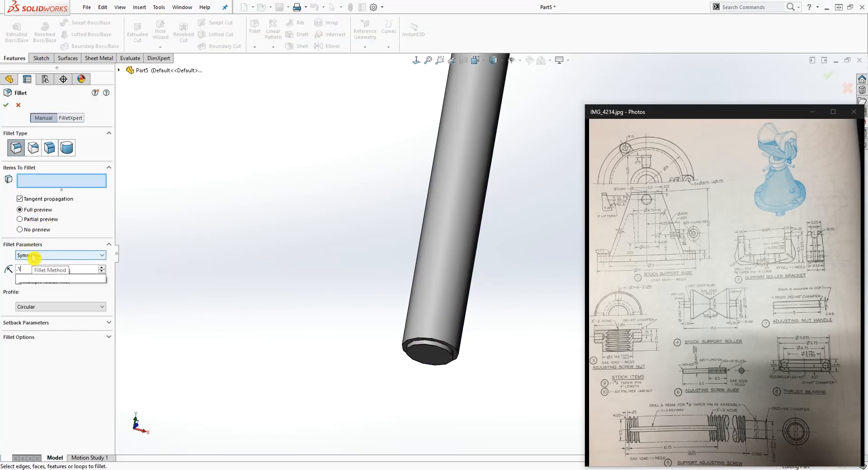
{"action": "key", "text": "Return"}
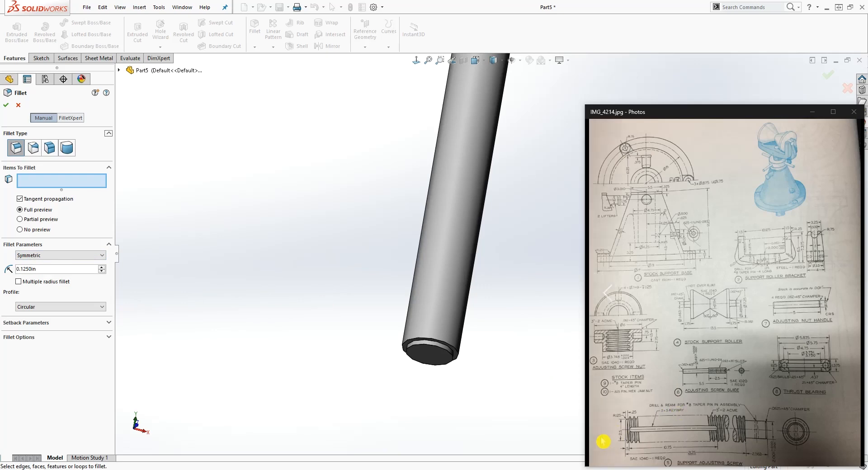
{"action": "left_click", "coordinate": [448, 358]}
{"action": "left_click", "coordinate": [5, 105]}
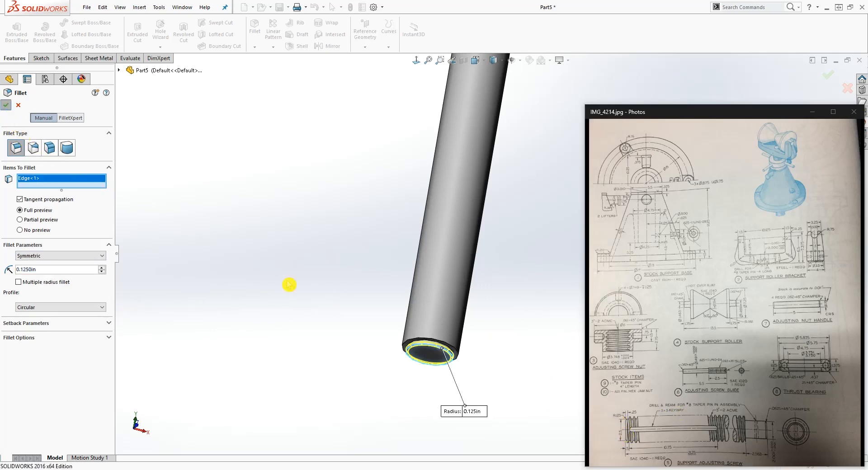
Chamfer the end edge of the narrow upper section by 0.0625 in at 45 degrees
{"action": "scroll", "coordinate": [496, 270], "scroll_direction": "up", "scroll_amount": 4}
{"action": "scroll", "coordinate": [520, 156], "scroll_direction": "down", "scroll_amount": 3}
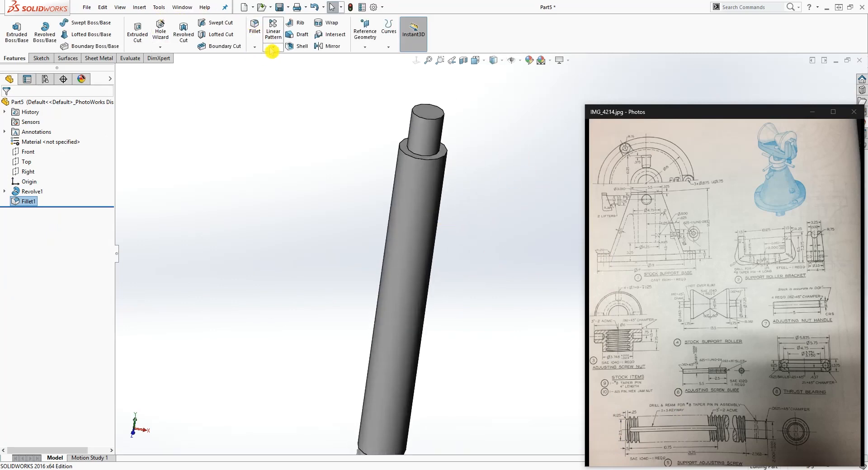
{"action": "left_click", "coordinate": [254, 47]}
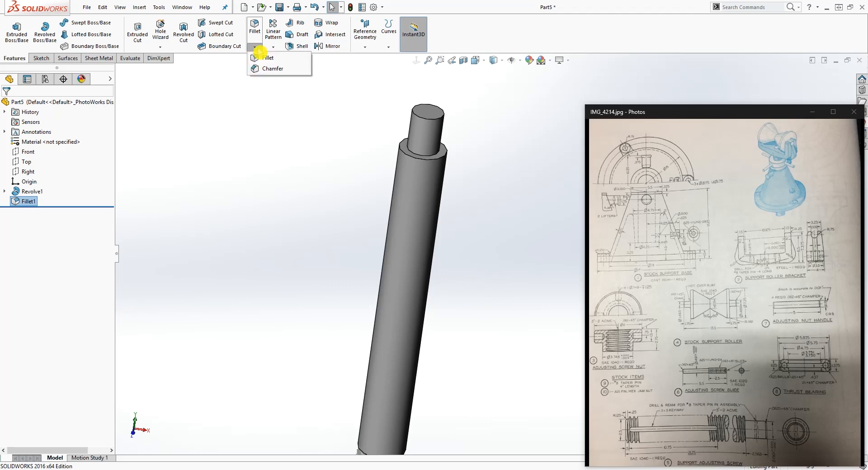
{"action": "left_click", "coordinate": [273, 69]}
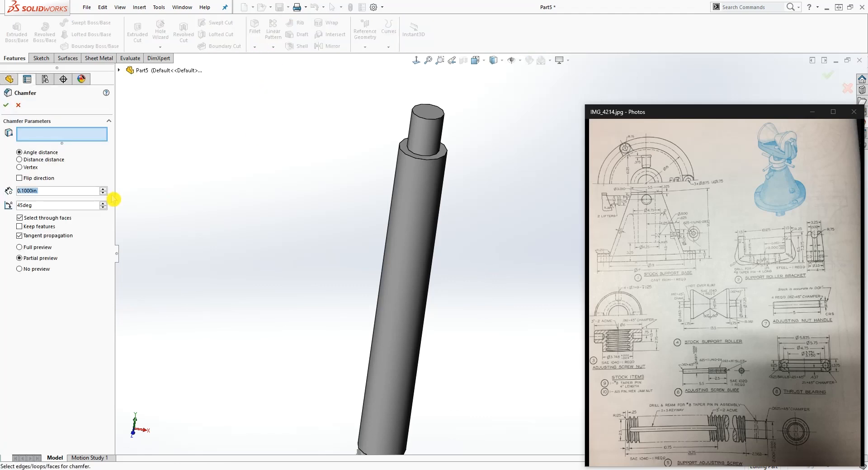
{"action": "type", "text": ".0625"}
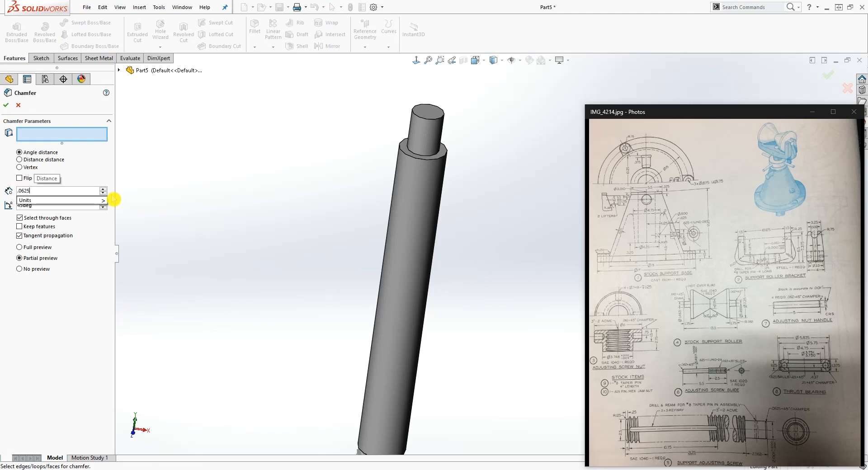
{"action": "key", "text": "Return"}
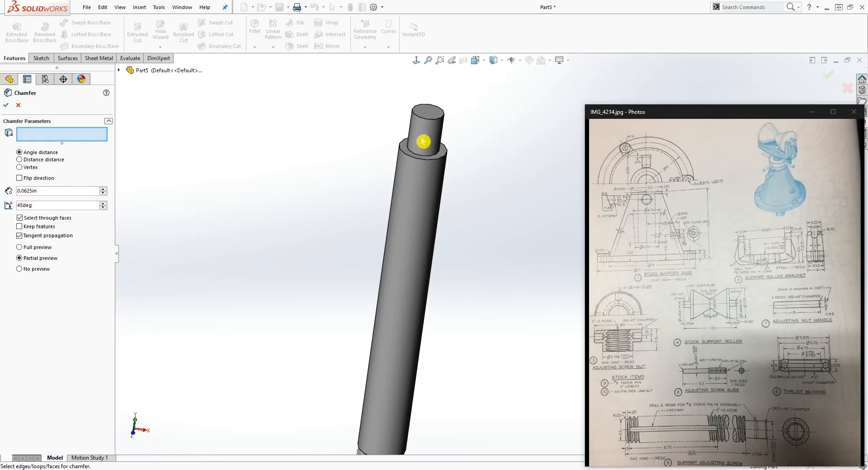
{"action": "left_click", "coordinate": [437, 121]}
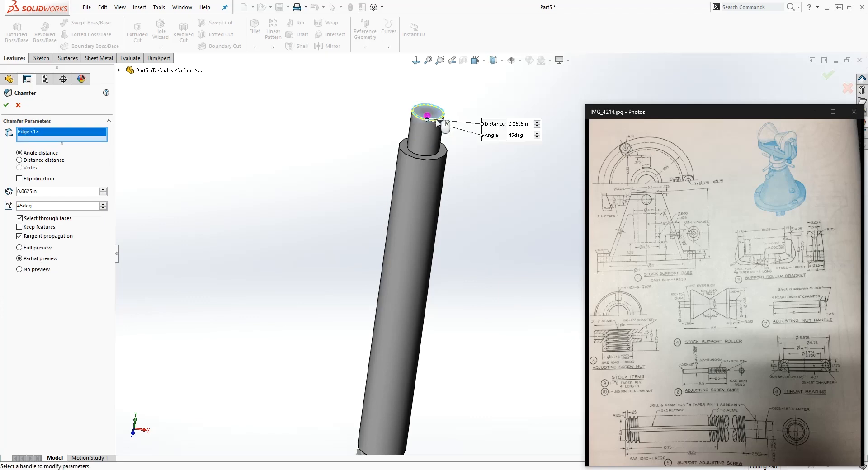
{"action": "left_click", "coordinate": [7, 106]}
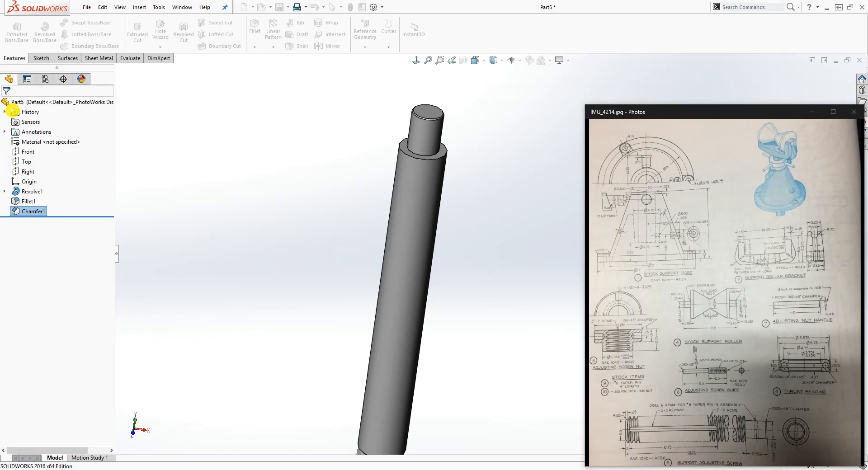
{"action": "left_click", "coordinate": [365, 114]}
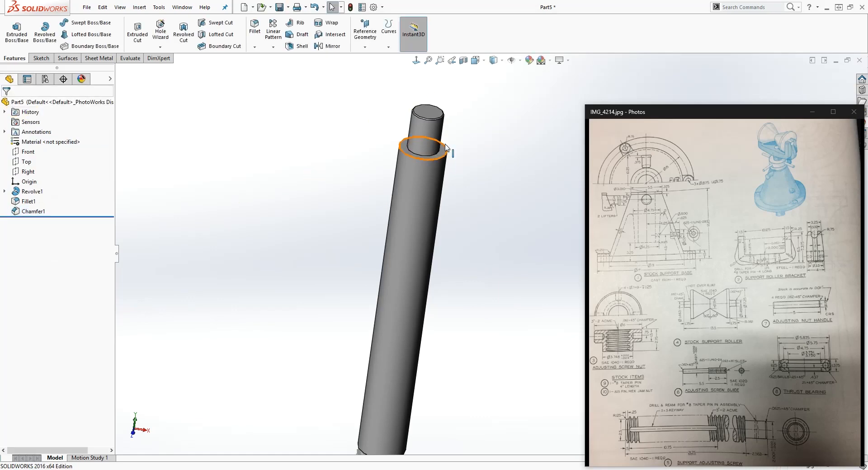
Open a new sketch on the Front plane in a straight-on view
{"action": "left_click", "coordinate": [417, 62]}
{"action": "left_click", "coordinate": [28, 152]}
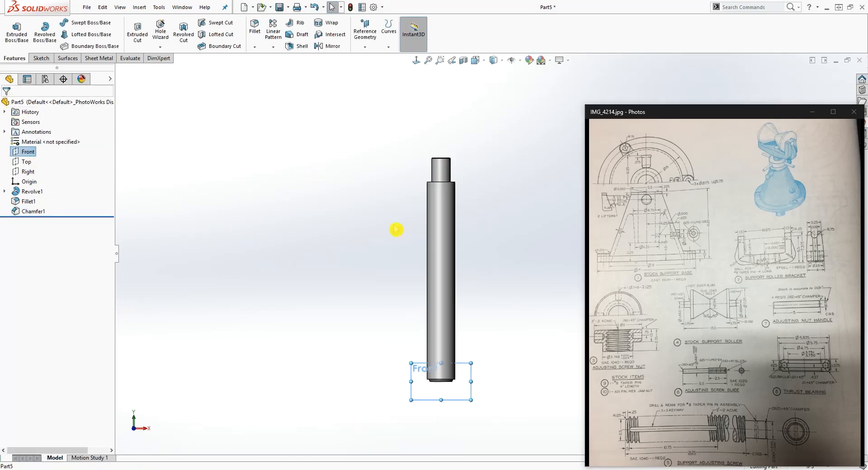
{"action": "left_click", "coordinate": [41, 58]}
{"action": "left_click", "coordinate": [13, 29]}
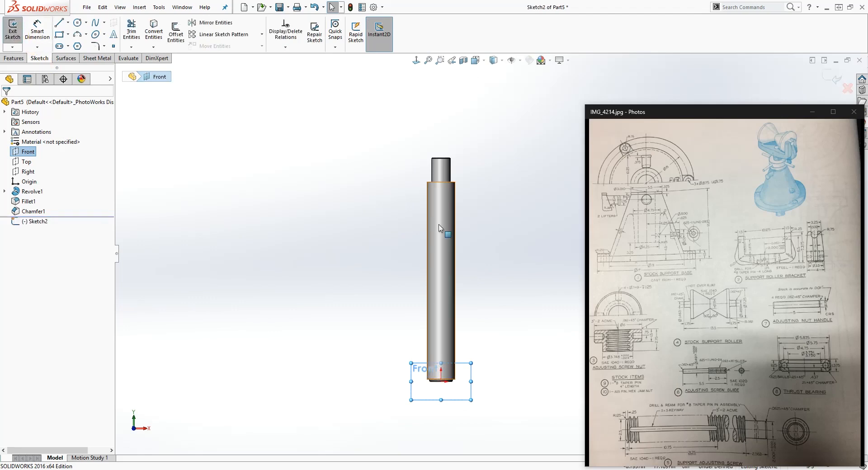
Draw a vertical construction line about 22.21 in long from the origin up into the narrow upper section
{"action": "scroll", "coordinate": [510, 290], "scroll_direction": "up", "scroll_amount": 2}
{"action": "right_click_drag", "start_coordinate": [421, 308], "coordinate": [333, 289]}
{"action": "scroll", "coordinate": [434, 365], "scroll_direction": "down", "scroll_amount": 1}
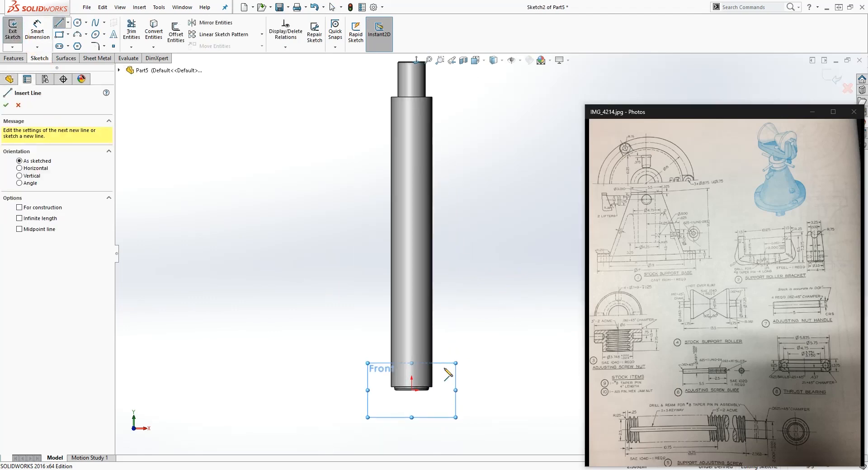
{"action": "scroll", "coordinate": [407, 400], "scroll_direction": "down", "scroll_amount": 3}
{"action": "scroll", "coordinate": [432, 378], "scroll_direction": "down", "scroll_amount": 2}
{"action": "left_click", "coordinate": [421, 361]}
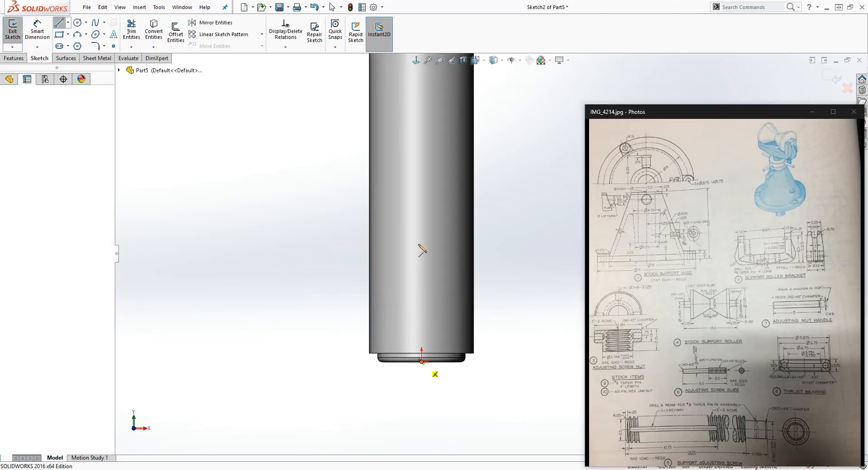
{"action": "scroll", "coordinate": [422, 183], "scroll_direction": "up", "scroll_amount": 4}
{"action": "scroll", "coordinate": [435, 232], "scroll_direction": "down", "scroll_amount": 3}
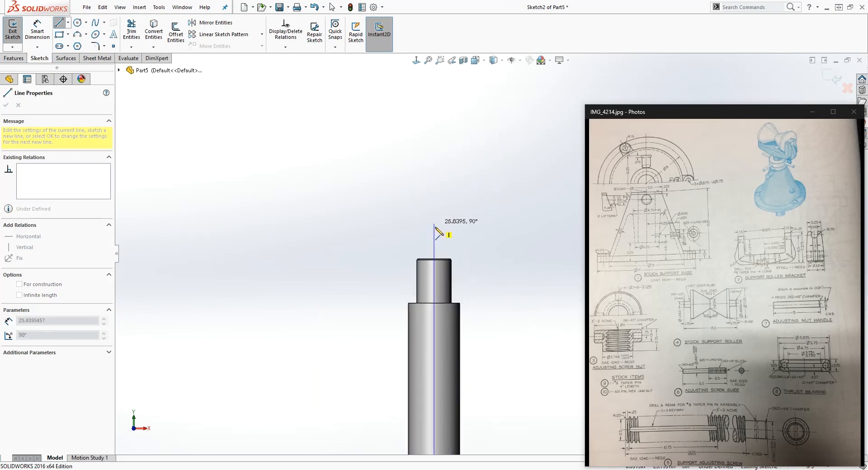
{"action": "left_click", "coordinate": [434, 286]}
{"action": "key", "text": "Escape"}
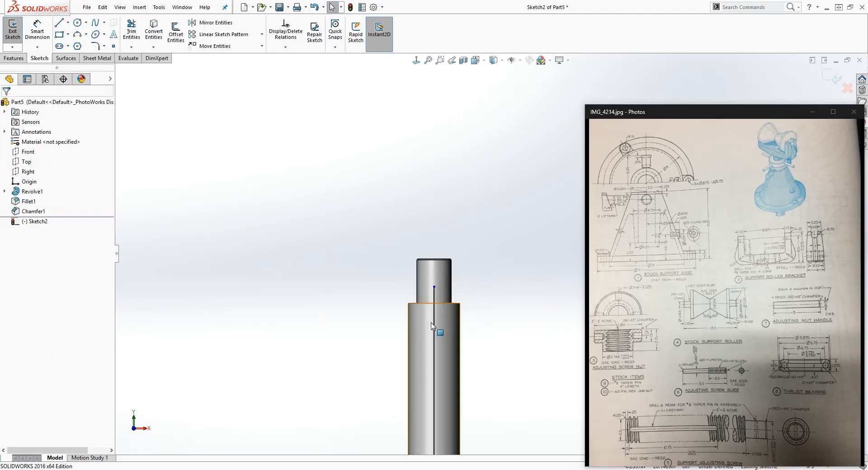
{"action": "left_click", "coordinate": [20, 249]}
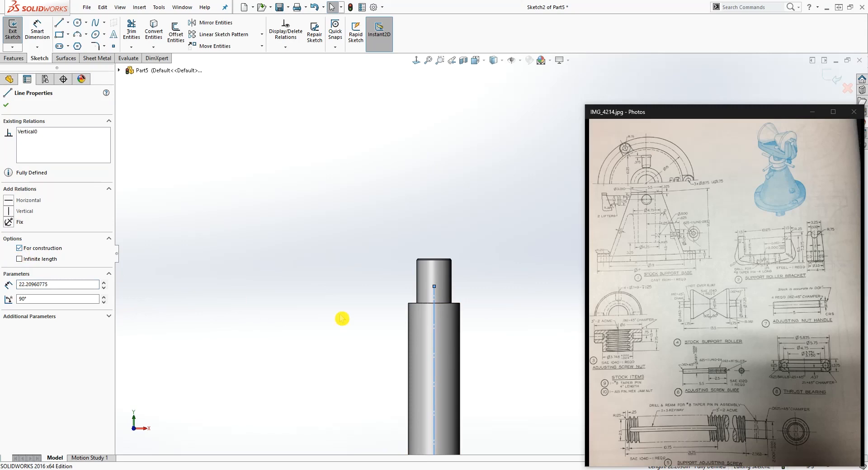
{"action": "left_click", "coordinate": [341, 317]}
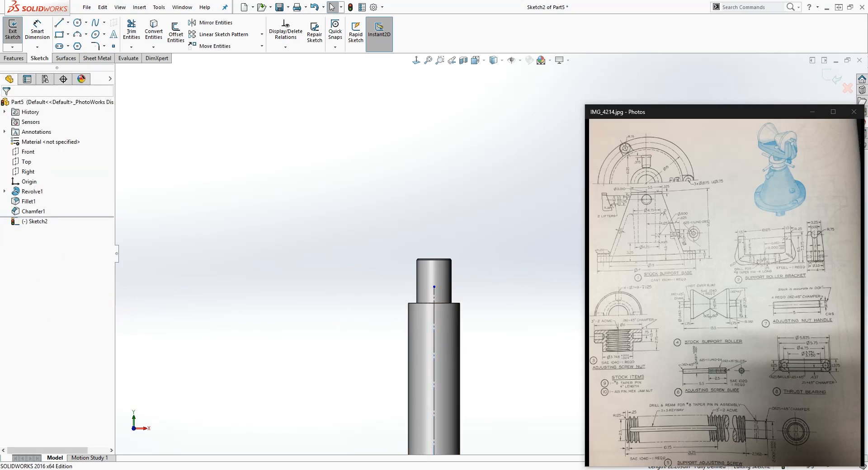
Draw a horizontal line about 7.91 in long across the screw's narrow upper section, above the vertical construction line
{"action": "key", "text": "l"}
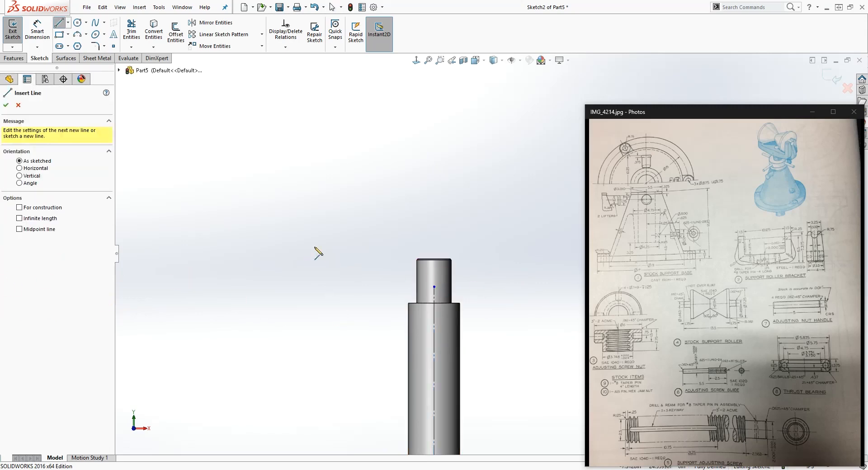
{"action": "scroll", "coordinate": [316, 248], "scroll_direction": "down", "scroll_amount": 4}
{"action": "left_click", "coordinate": [211, 213]}
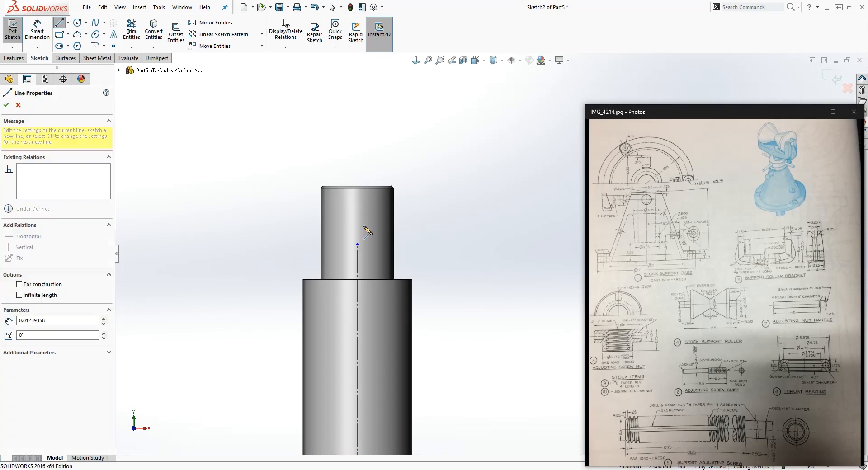
{"action": "left_click", "coordinate": [500, 213]}
{"action": "key", "text": "Escape"}
Make the upper end of the vertical construction line the midpoint of the horizontal line
{"action": "left_click", "coordinate": [400, 213]}
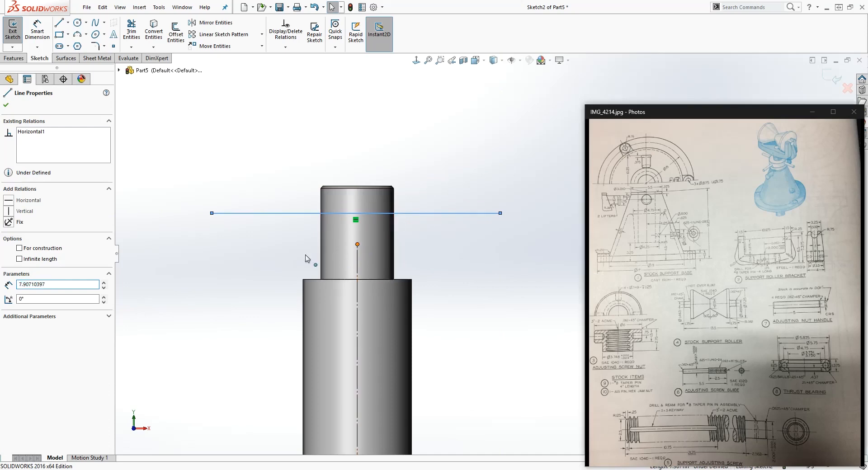
{"action": "left_click", "coordinate": [357, 244], "text": "ctrl"}
{"action": "left_click", "coordinate": [18, 252]}
{"action": "key", "text": "Escape"}
{"action": "left_click", "coordinate": [413, 245]}
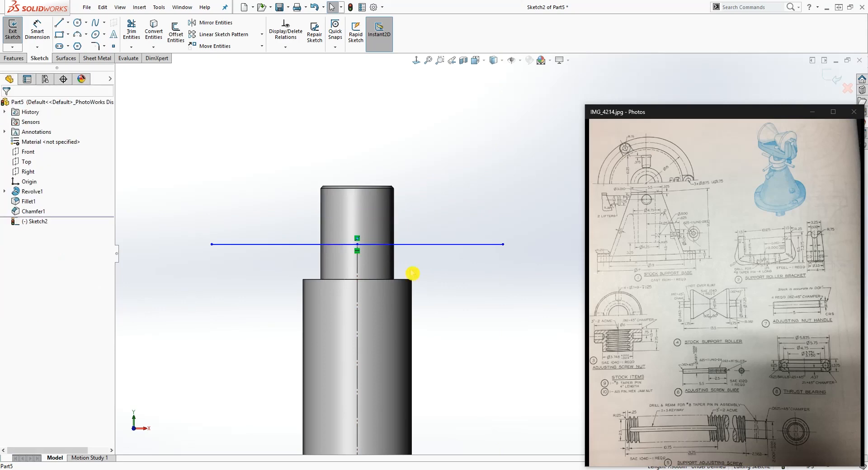
{"action": "left_click", "coordinate": [456, 295]}
{"action": "scroll", "coordinate": [457, 296], "scroll_direction": "up", "scroll_amount": 1}
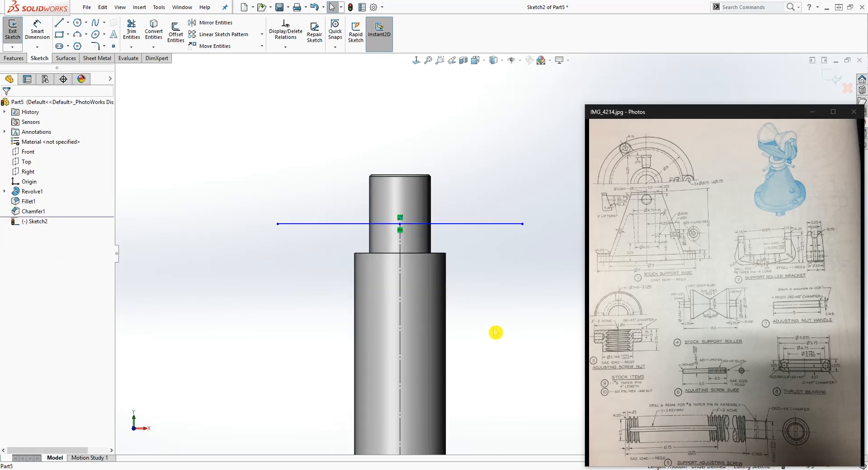
Close a tapered profile above the horizontal line with a sloping top and vertical ends, the shorter right one about 0.44 in
{"action": "key", "text": "l"}
{"action": "left_click", "coordinate": [278, 224]}
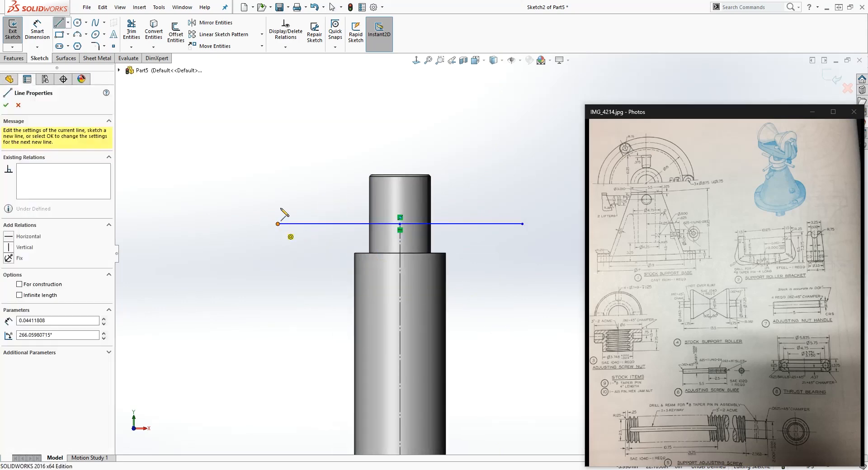
{"action": "left_click", "coordinate": [278, 202]}
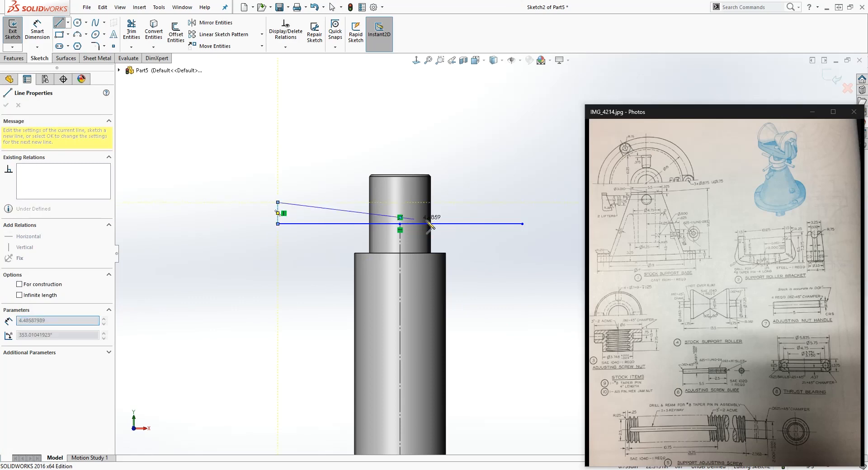
{"action": "left_click", "coordinate": [523, 210]}
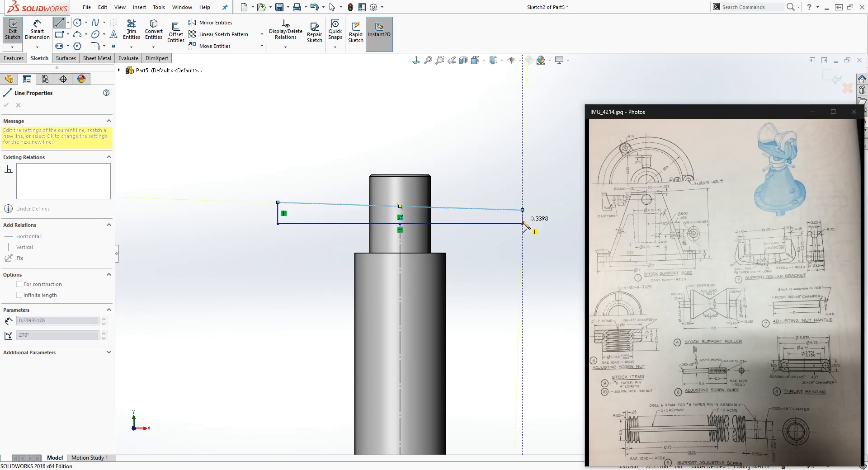
{"action": "left_click", "coordinate": [523, 224]}
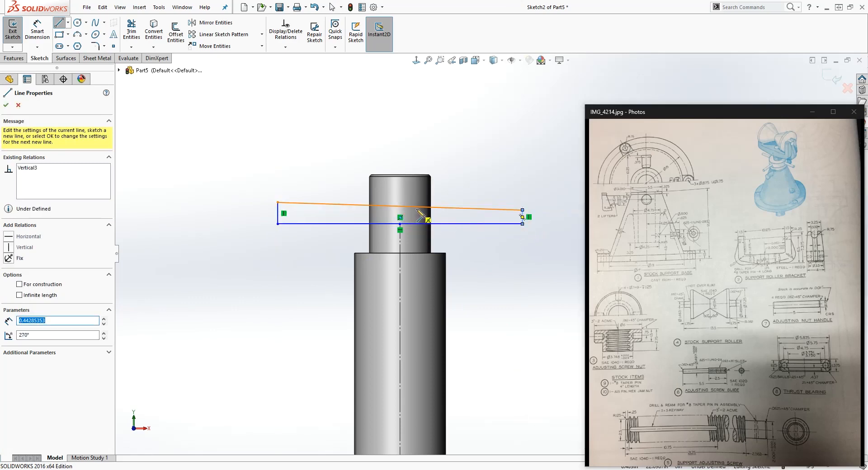
{"action": "key", "text": "Escape"}
{"action": "key", "text": "Escape"}
Dimension the horizontal base line to 4 in and place the dimension text left of the screw's axis
{"action": "right_click_drag", "start_coordinate": [488, 290], "coordinate": [453, 222]}
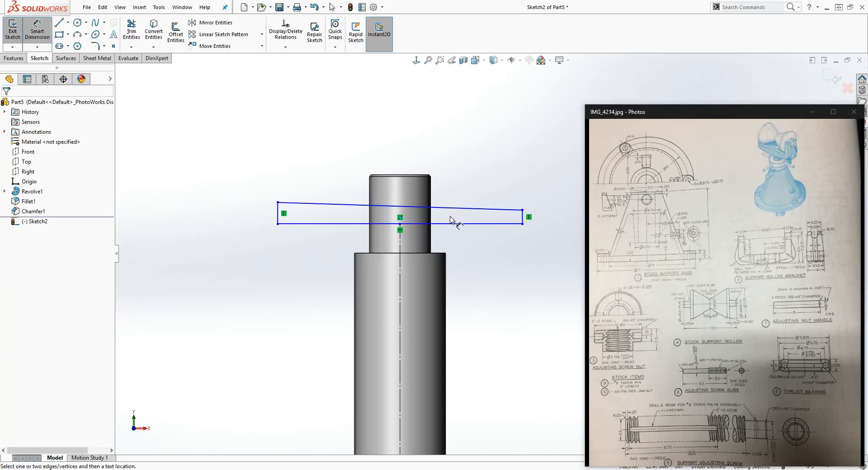
{"action": "left_click", "coordinate": [453, 223]}
{"action": "left_click", "coordinate": [425, 278]}
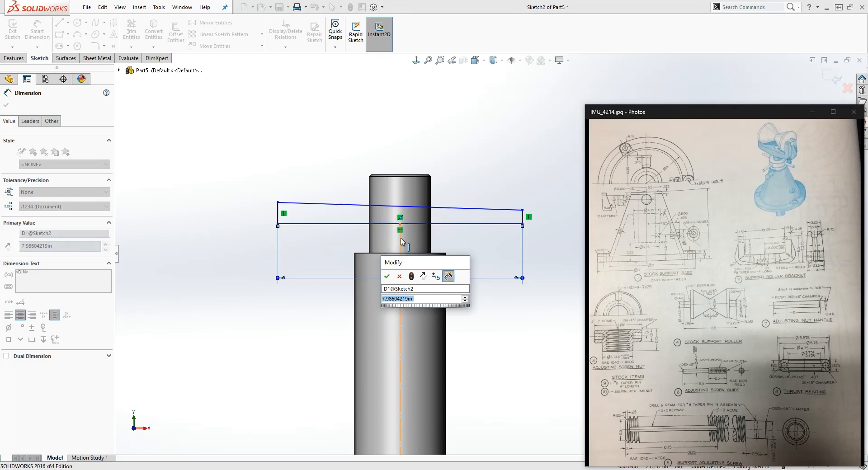
{"action": "left_click", "coordinate": [406, 300]}
{"action": "type", "text": "4"}
{"action": "key", "text": "Return"}
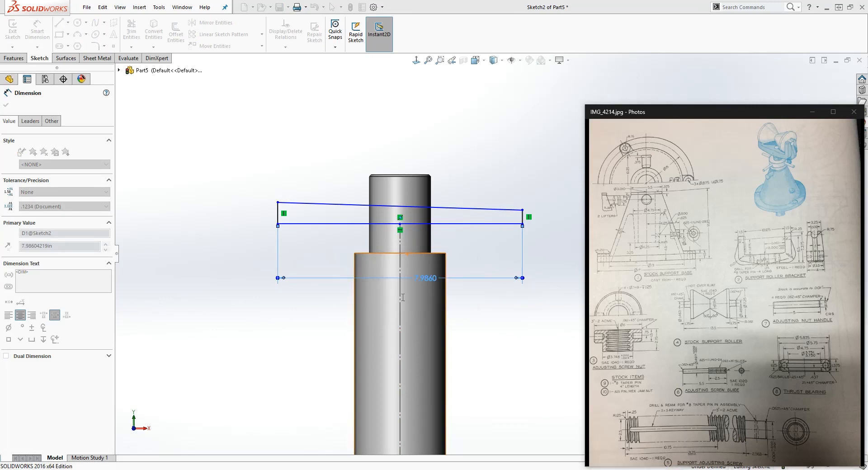
{"action": "key", "text": "Escape"}
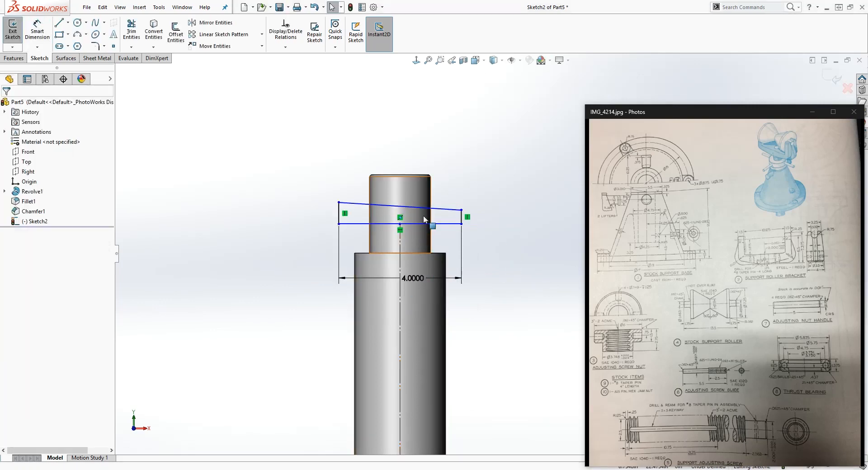
{"action": "mouse_move", "coordinate": [414, 279]}
{"action": "left_mouse_down"}
{"action": "mouse_move", "coordinate": [400, 100]}
{"action": "mouse_move", "coordinate": [386, 283]}
{"action": "left_mouse_up"}
{"action": "left_click", "coordinate": [332, 215]}
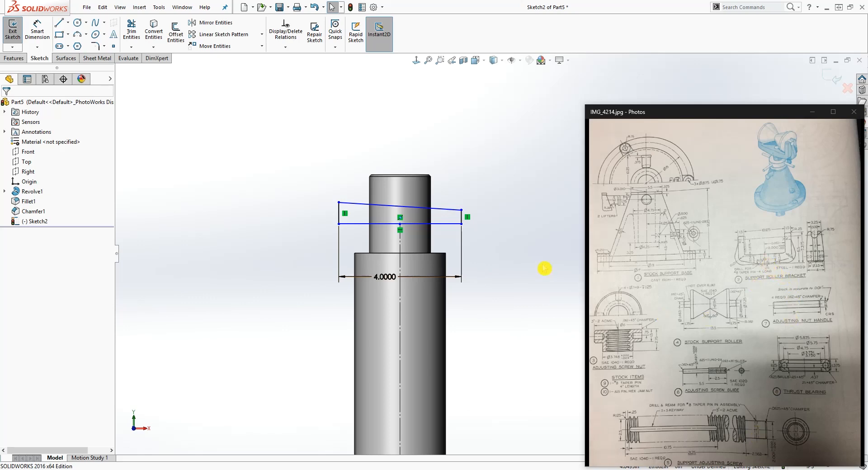
Convert the taper profile's horizontal base line to construction geometry
{"action": "left_click", "coordinate": [434, 223]}
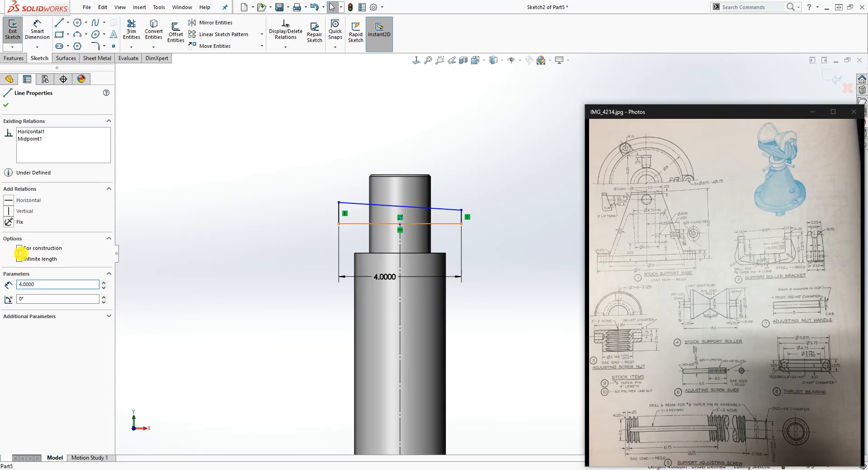
{"action": "left_click", "coordinate": [19, 249]}
{"action": "left_click", "coordinate": [251, 327]}
Dimension the taper's left end as a diameter of 0.51 in across the horizontal construction line
{"action": "right_click_drag", "start_coordinate": [251, 327], "coordinate": [281, 276]}
{"action": "left_click", "coordinate": [339, 203]}
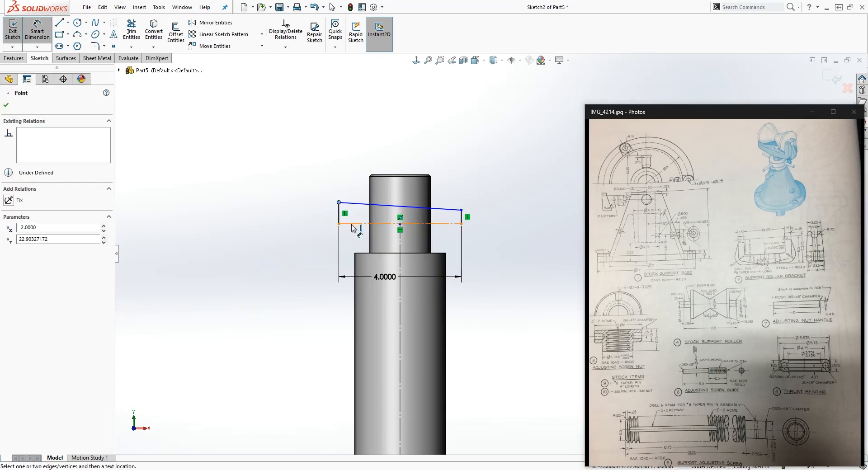
{"action": "left_click", "coordinate": [352, 224]}
{"action": "left_click", "coordinate": [268, 230]}
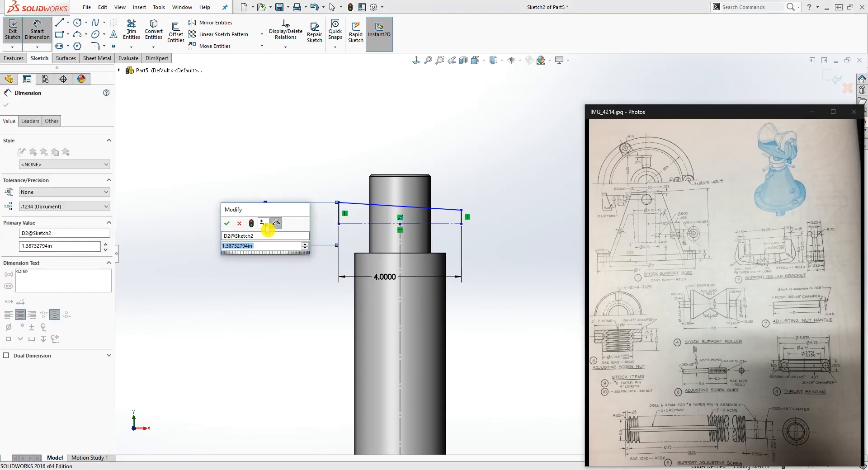
{"action": "type", "text": ".51"}
{"action": "key", "text": "Return"}
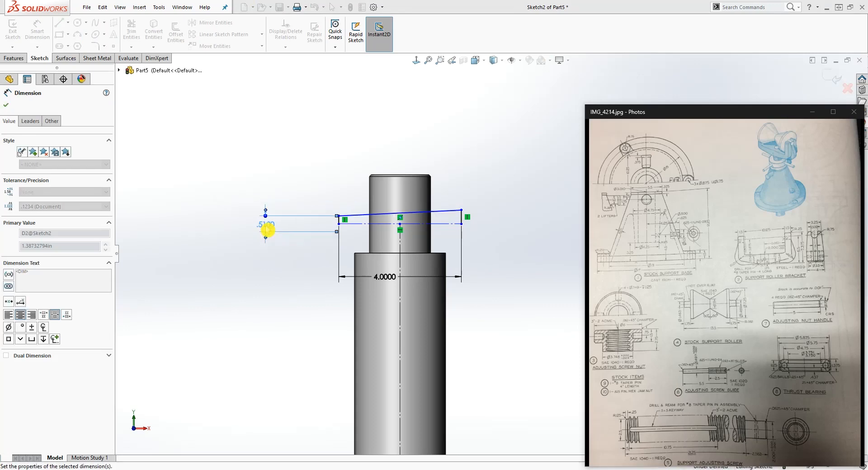
{"action": "key", "text": "Escape"}
Dimension the taper's right end as a diameter of 0.409 in across the horizontal construction line
{"action": "scroll", "coordinate": [434, 224], "scroll_direction": "down", "scroll_amount": 2}
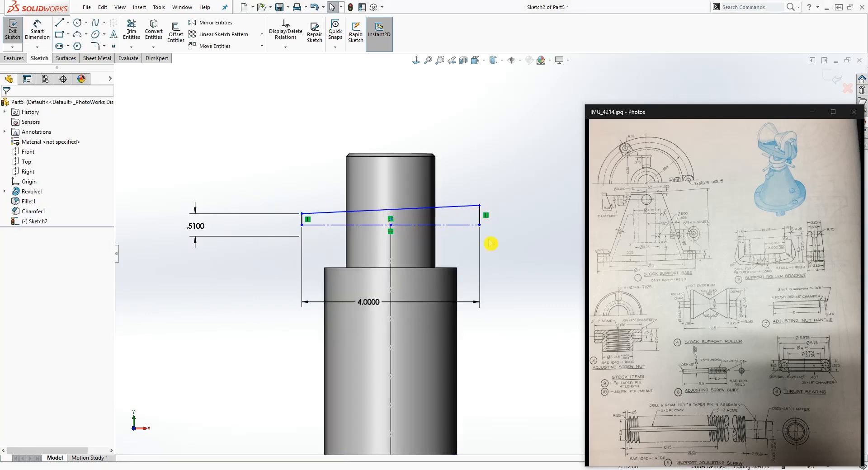
{"action": "right_click_drag", "start_coordinate": [490, 244], "coordinate": [502, 212]}
{"action": "left_click", "coordinate": [480, 206]}
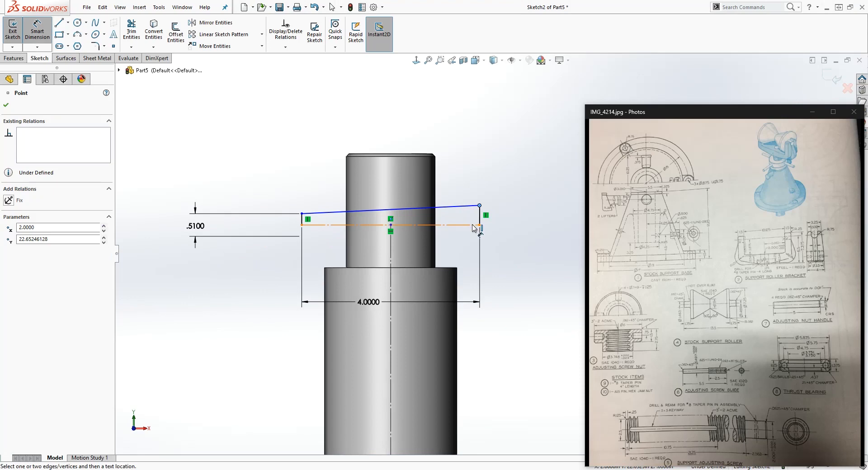
{"action": "left_click", "coordinate": [477, 224]}
{"action": "left_click", "coordinate": [526, 230]}
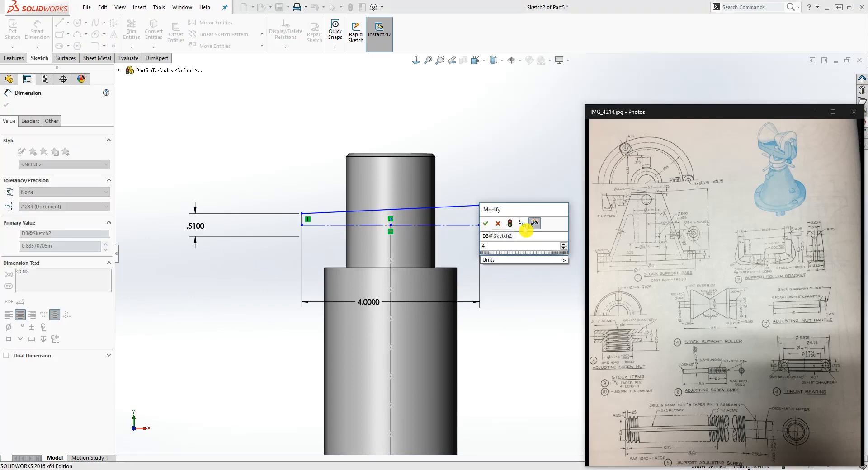
{"action": "left_click", "coordinate": [525, 231]}
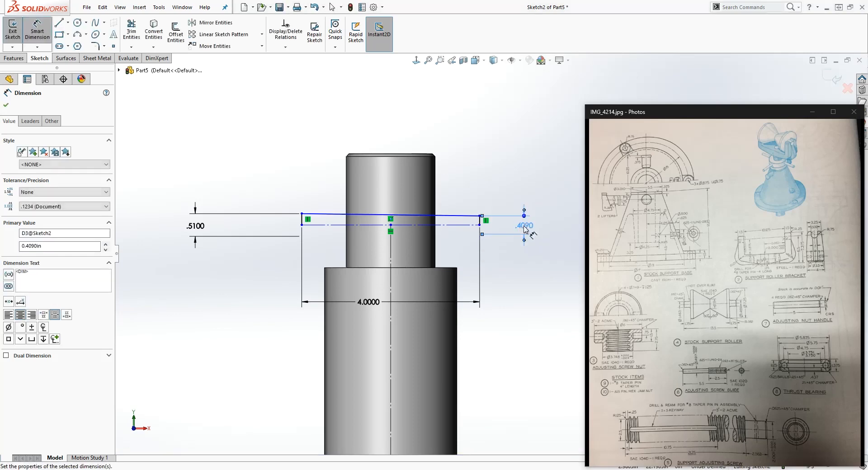
{"action": "left_click", "coordinate": [495, 267]}
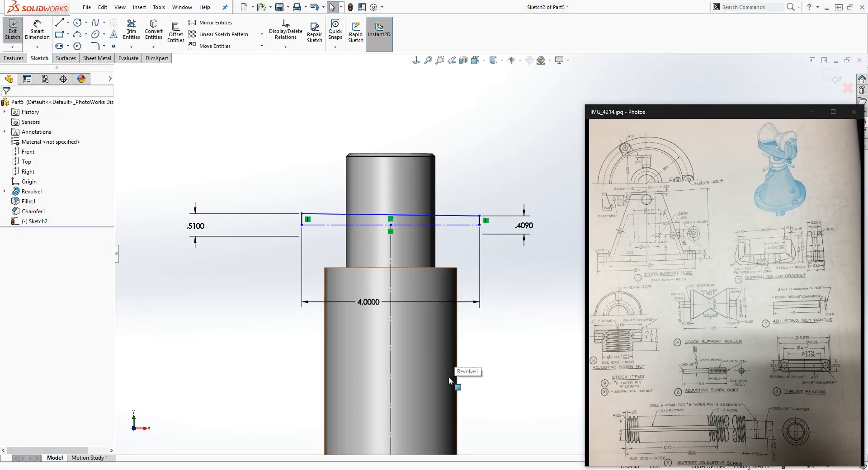
Start a dimension from the screw's upper end edge to the taper's horizontal construction line
{"action": "scroll", "coordinate": [442, 380], "scroll_direction": "up", "scroll_amount": 1}
{"action": "scroll", "coordinate": [438, 367], "scroll_direction": "down", "scroll_amount": 1}
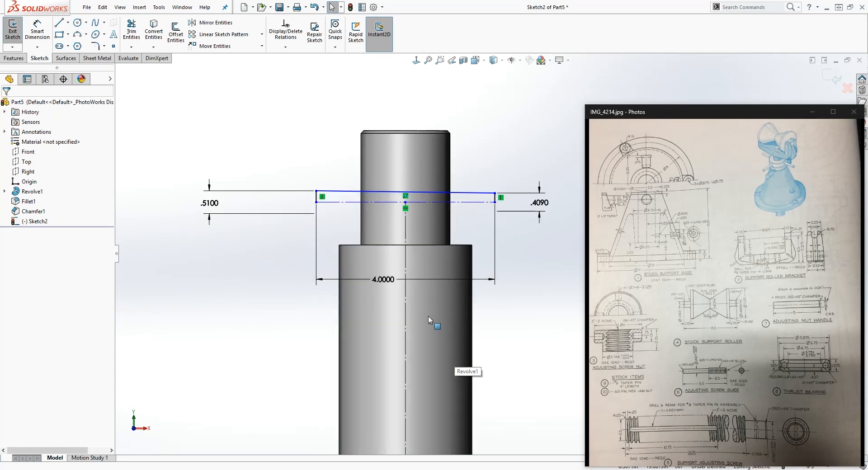
{"action": "left_click", "coordinate": [465, 248]}
{"action": "right_click_drag", "start_coordinate": [503, 360], "coordinate": [431, 92]}
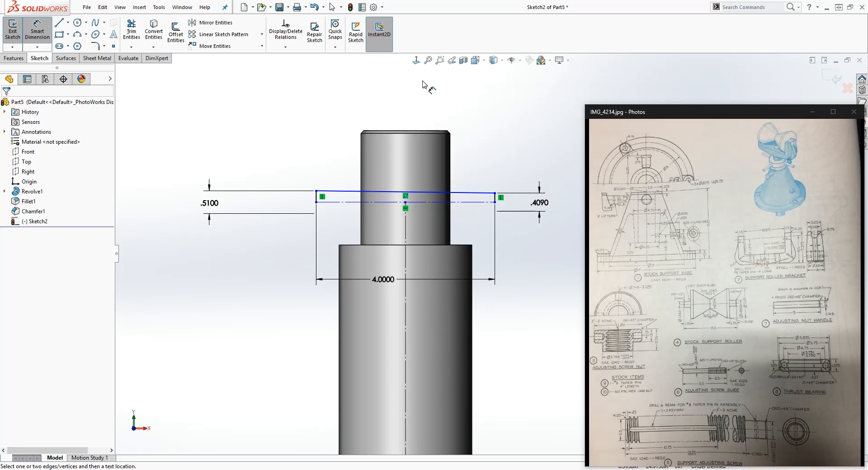
{"action": "left_click", "coordinate": [430, 130]}
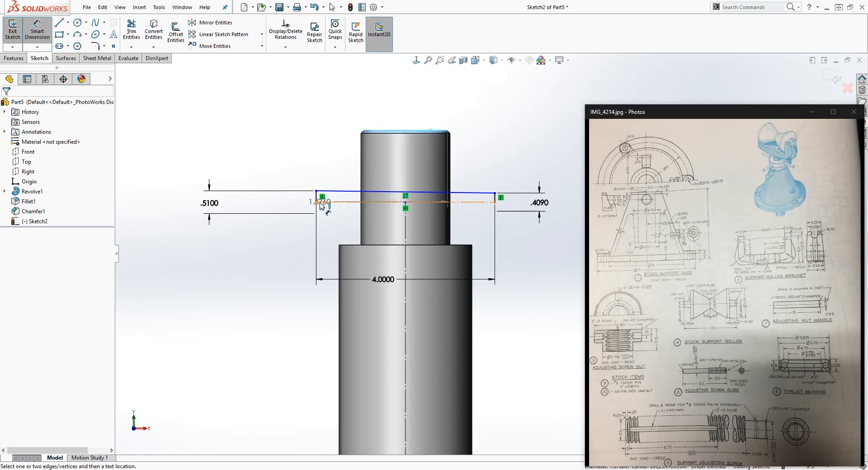
Dimension the profile's horizontal centerline 1.25 in below the top edge of the shaft
{"action": "left_click", "coordinate": [317, 203]}
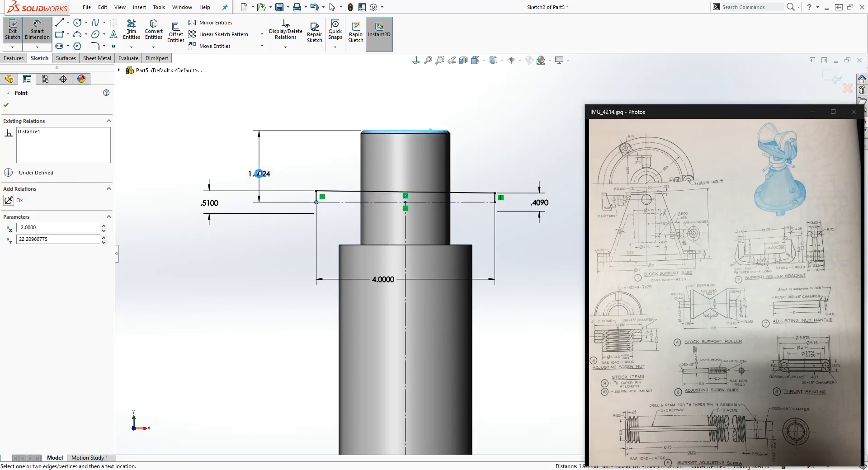
{"action": "left_click", "coordinate": [260, 178]}
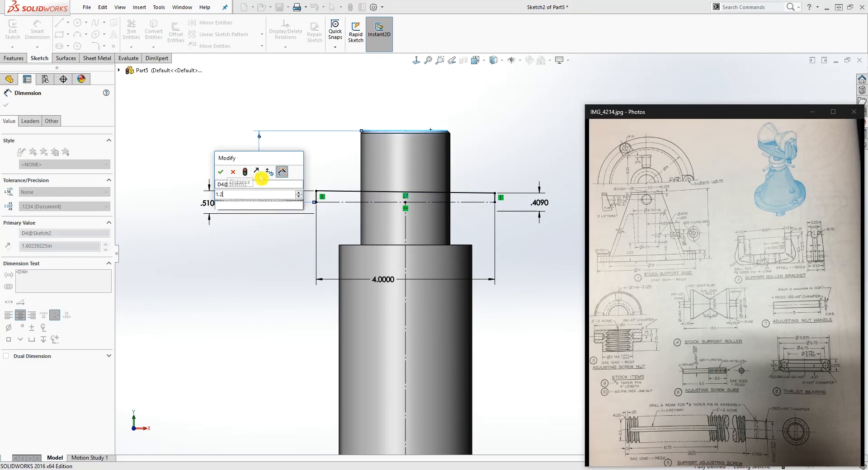
{"action": "key", "text": "Return"}
{"action": "key", "text": "Escape"}
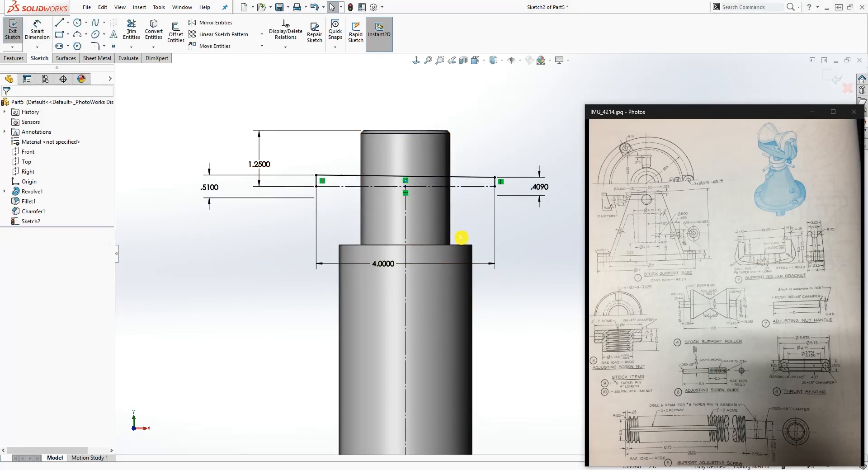
Close the tapered pin profile with a solid horizontal line along its centerline, joining the two end points
{"action": "key", "text": "l"}
{"action": "left_click", "coordinate": [316, 186]}
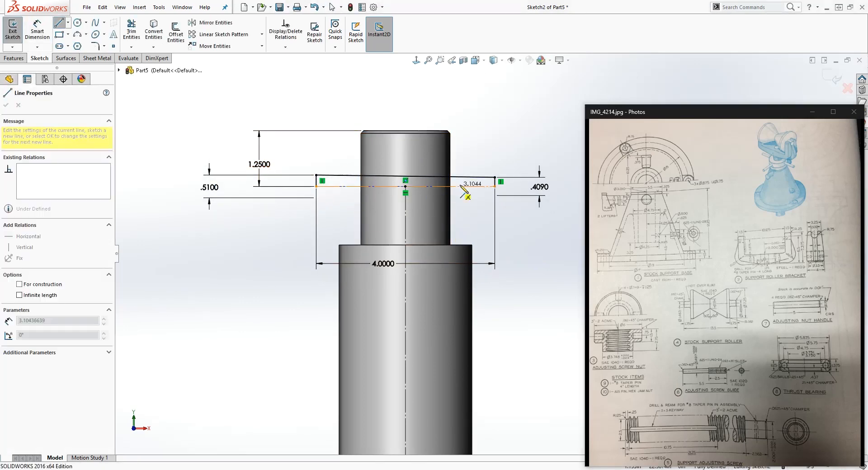
{"action": "left_click", "coordinate": [495, 186]}
{"action": "key", "text": "Escape"}
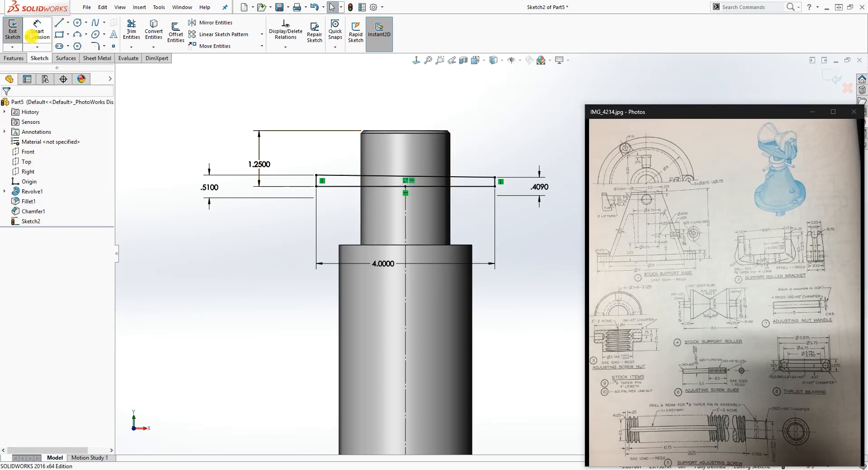
Cut the tapered pin hole with a 360-degree Revolved Cut around the profile's horizontal line
{"action": "left_click", "coordinate": [13, 58]}
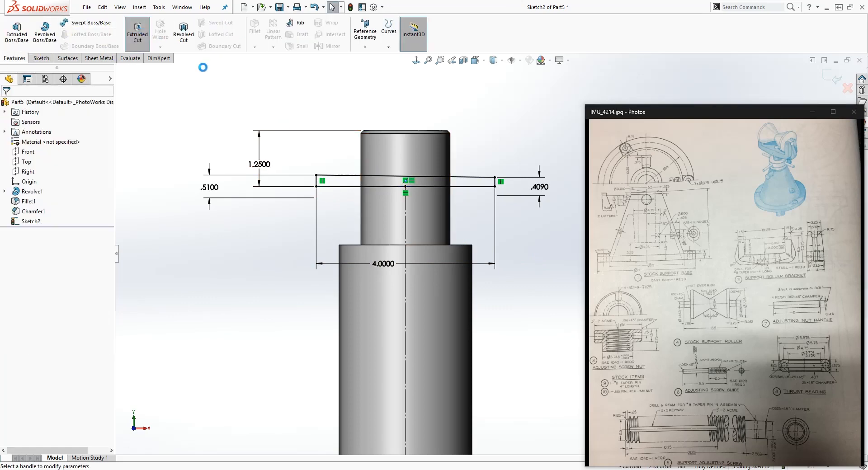
{"action": "left_click", "coordinate": [183, 28]}
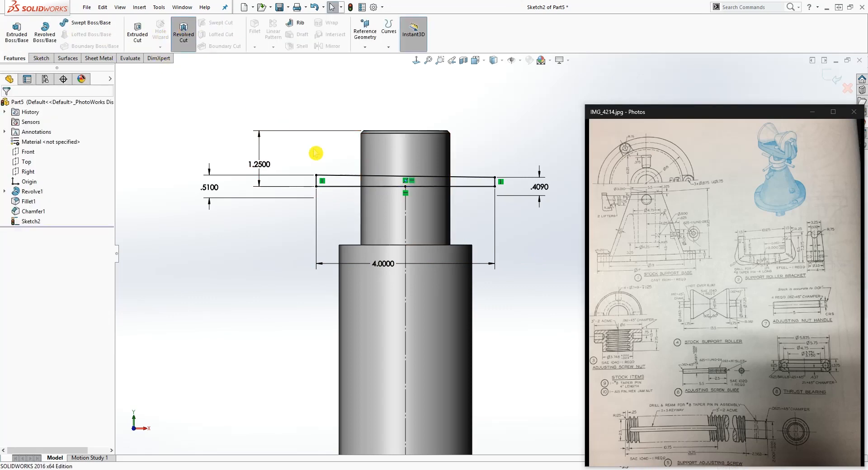
{"action": "left_click", "coordinate": [440, 187]}
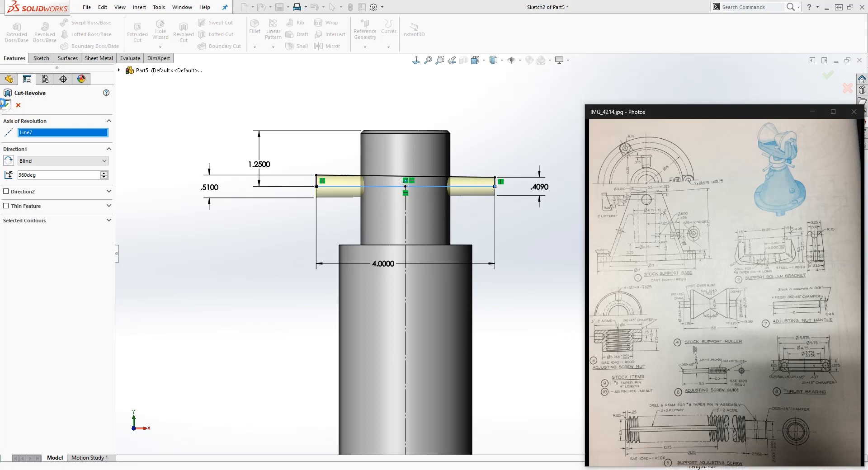
{"action": "left_click", "coordinate": [11, 107]}
{"action": "scroll", "coordinate": [349, 256], "scroll_direction": "up", "scroll_amount": 3}
{"action": "left_click", "coordinate": [517, 297]}
{"action": "scroll", "coordinate": [525, 343], "scroll_direction": "up", "scroll_amount": 4}
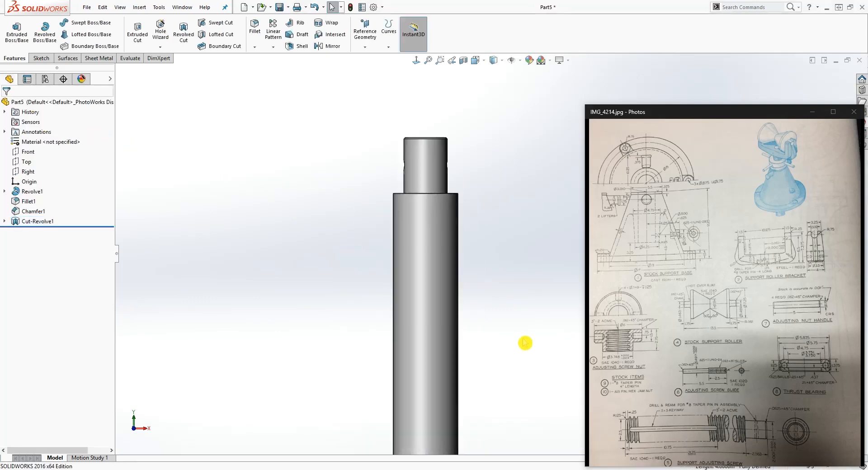
Sketch a vertical straight slot on the Front plane near the shaft's lower end, about 6.6 in between centres and 1.4 in wide
{"action": "left_click", "coordinate": [28, 154]}
{"action": "scroll", "coordinate": [485, 343], "scroll_direction": "up", "scroll_amount": 3}
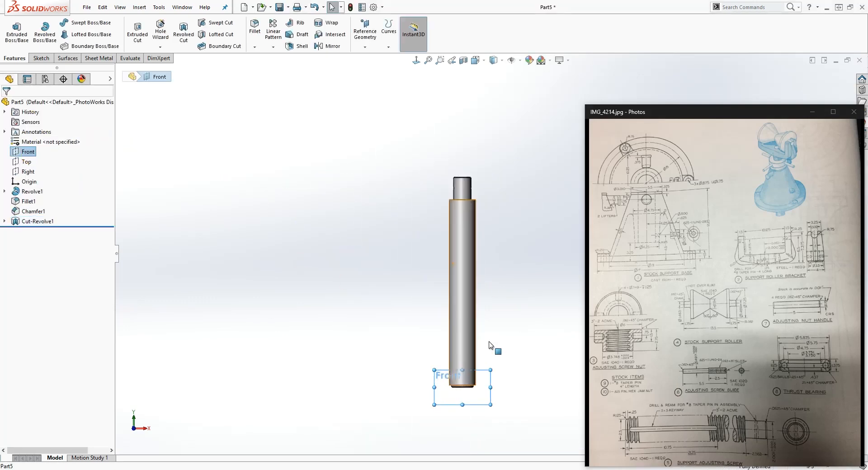
{"action": "scroll", "coordinate": [491, 348], "scroll_direction": "down", "scroll_amount": 2}
{"action": "left_click", "coordinate": [40, 58]}
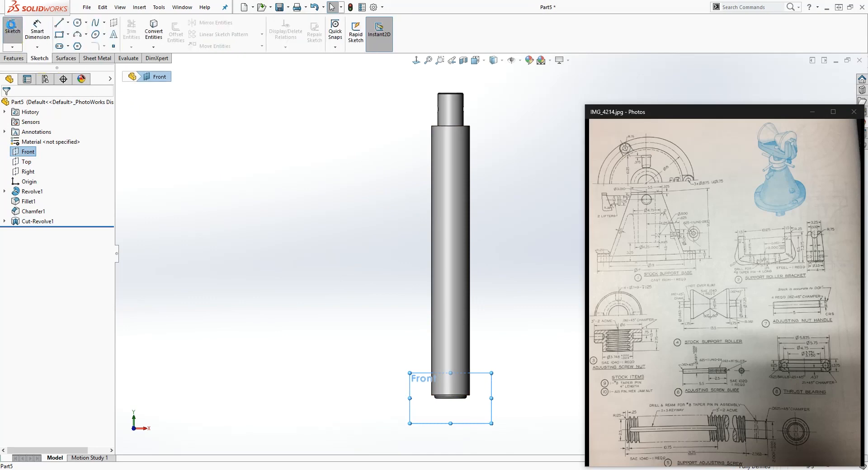
{"action": "left_click", "coordinate": [13, 27]}
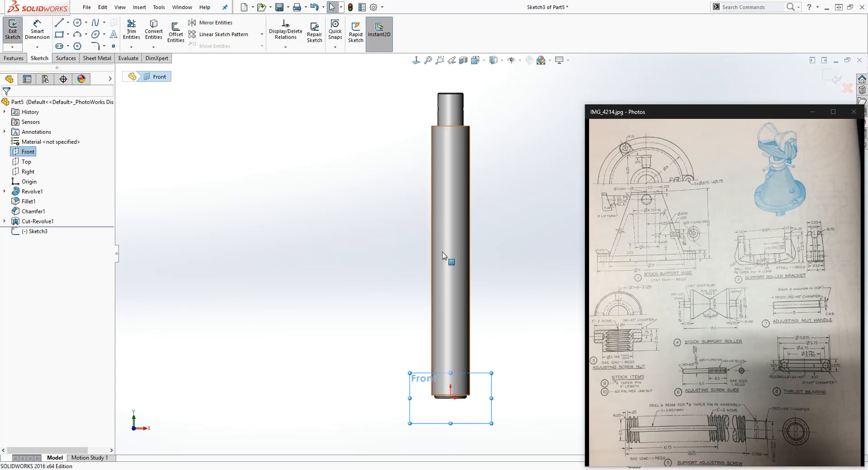
{"action": "left_click", "coordinate": [59, 45]}
{"action": "left_click", "coordinate": [450, 292]}
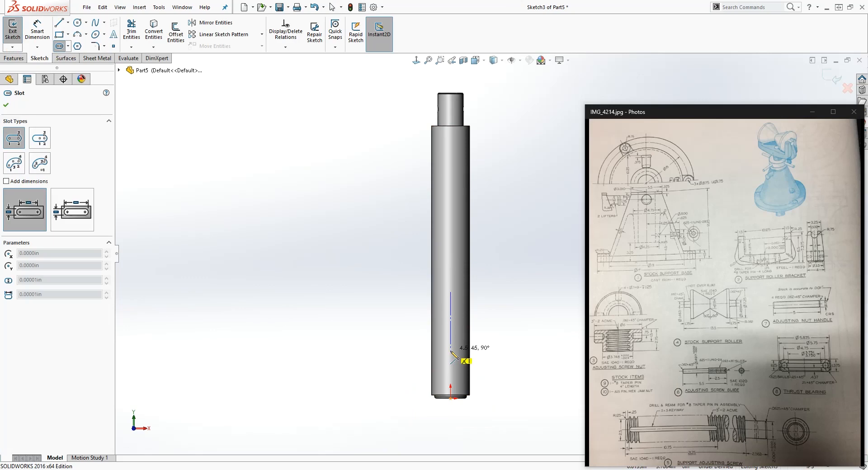
{"action": "left_click", "coordinate": [450, 375]}
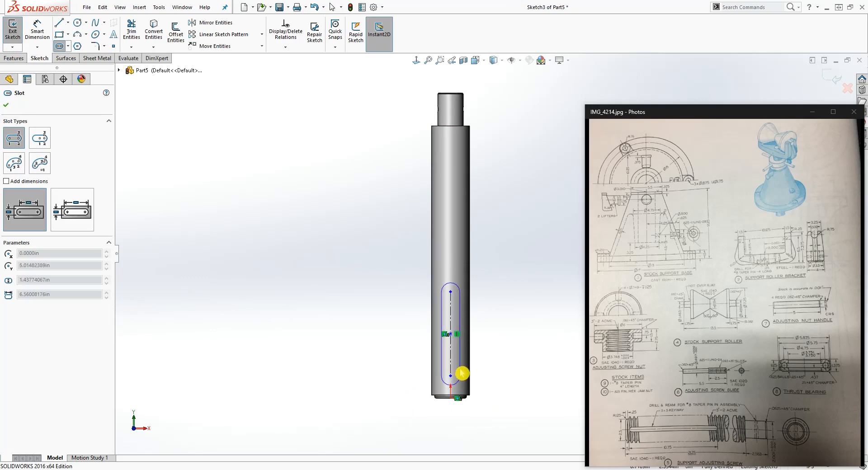
{"action": "left_click", "coordinate": [460, 375]}
{"action": "key", "text": "Escape"}
Add a Vertical relation between the slot's lower arc centre and the origin
{"action": "scroll", "coordinate": [499, 374], "scroll_direction": "down", "scroll_amount": 1}
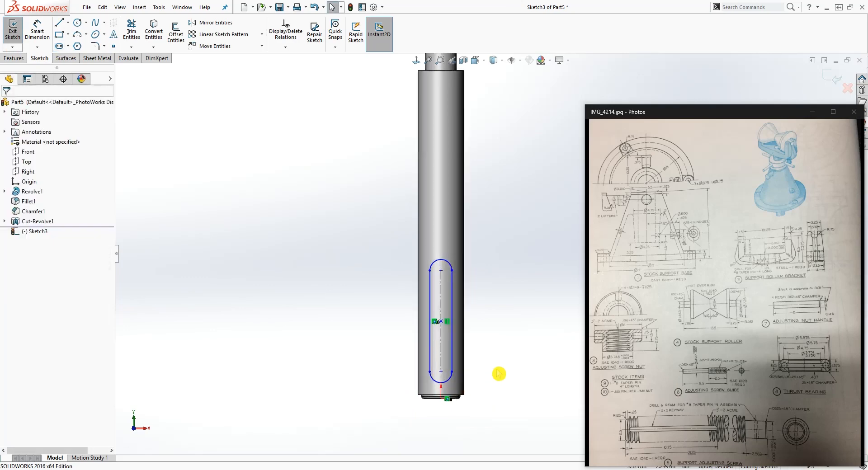
{"action": "left_click", "coordinate": [441, 382]}
{"action": "scroll", "coordinate": [446, 396], "scroll_direction": "down", "scroll_amount": 2}
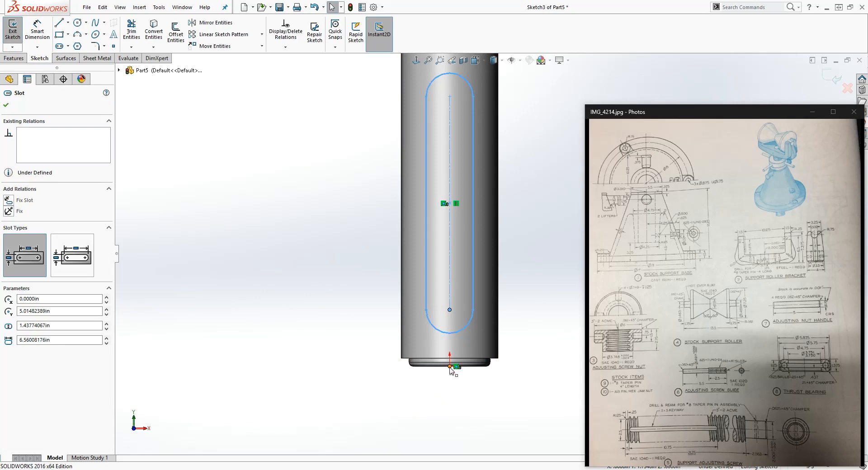
{"action": "left_click", "coordinate": [449, 367], "text": "ctrl"}
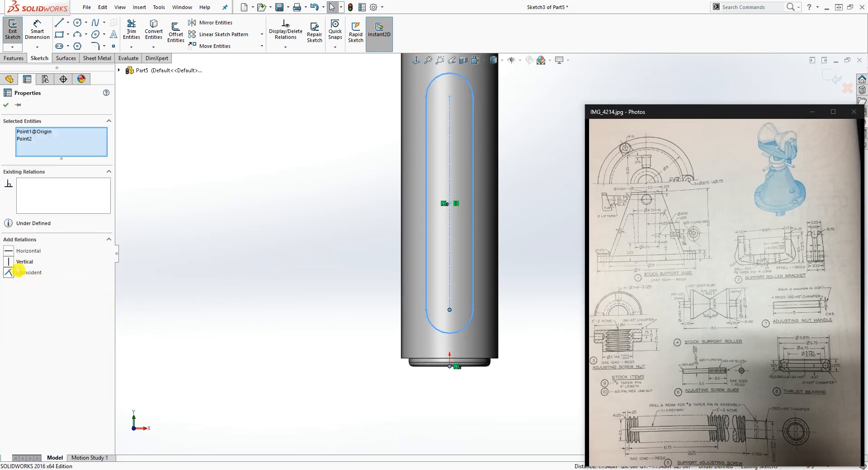
{"action": "left_click", "coordinate": [272, 257]}
{"action": "right_click_drag", "start_coordinate": [495, 352], "coordinate": [480, 259]}
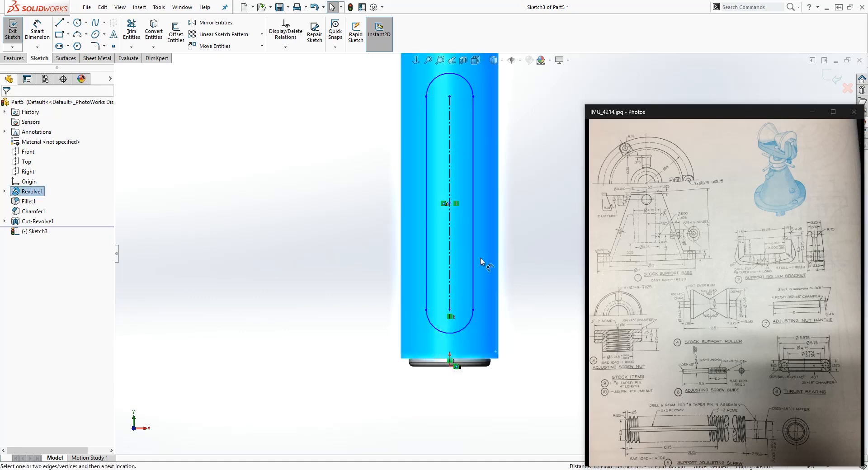
{"action": "left_click", "coordinate": [450, 366]}
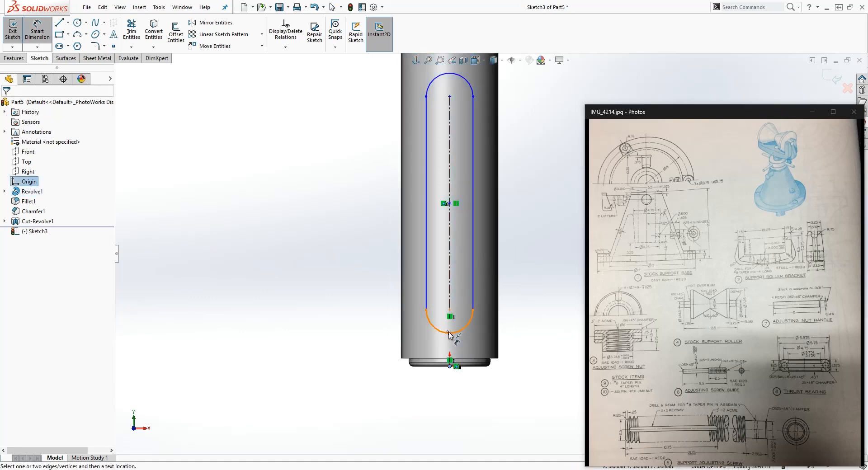
{"action": "left_click", "coordinate": [450, 333]}
{"action": "key", "text": "Escape"}
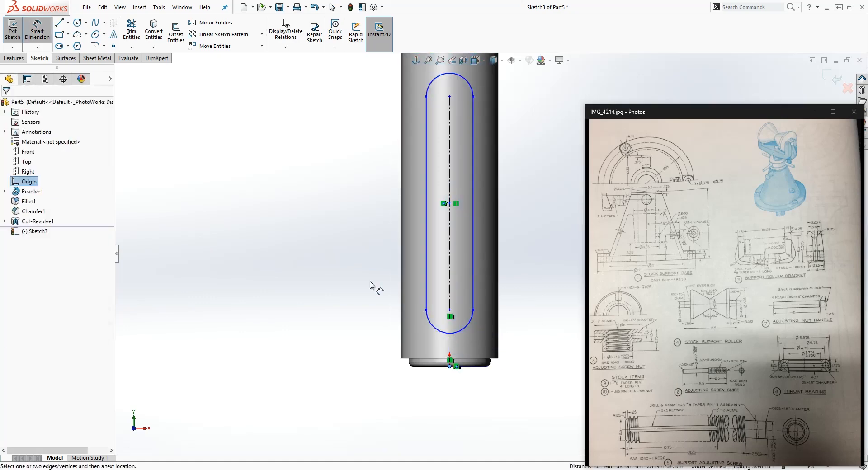
Place sketch points at the midpoints of the slot's lower and upper end arcs
{"action": "left_click", "coordinate": [113, 46]}
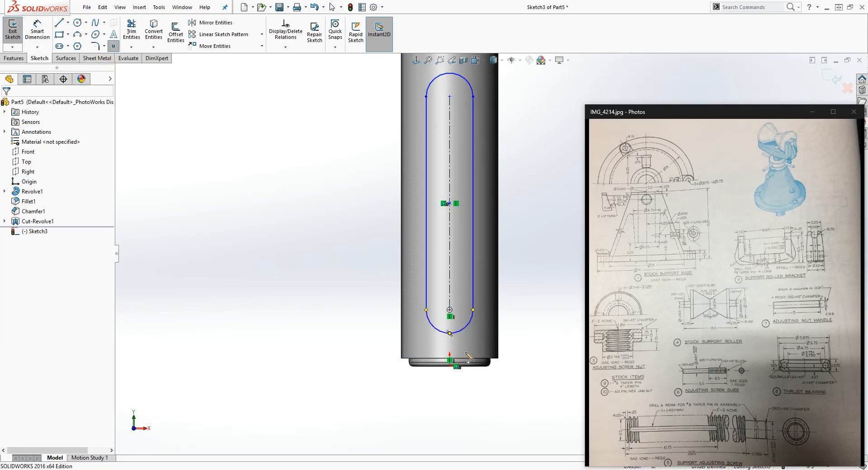
{"action": "left_click", "coordinate": [449, 333]}
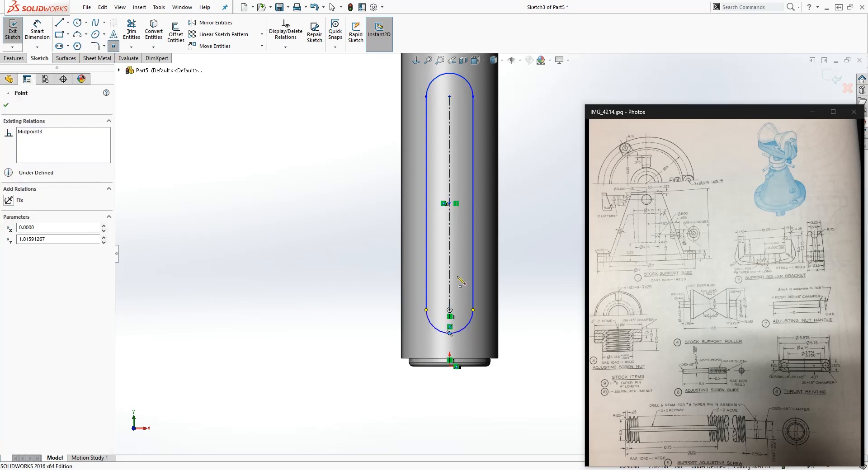
{"action": "left_click", "coordinate": [449, 72]}
{"action": "key", "text": "Escape"}
Dimension the slot's lower end point 0.5 in above the origin
{"action": "right_click_drag", "start_coordinate": [479, 409], "coordinate": [477, 384]}
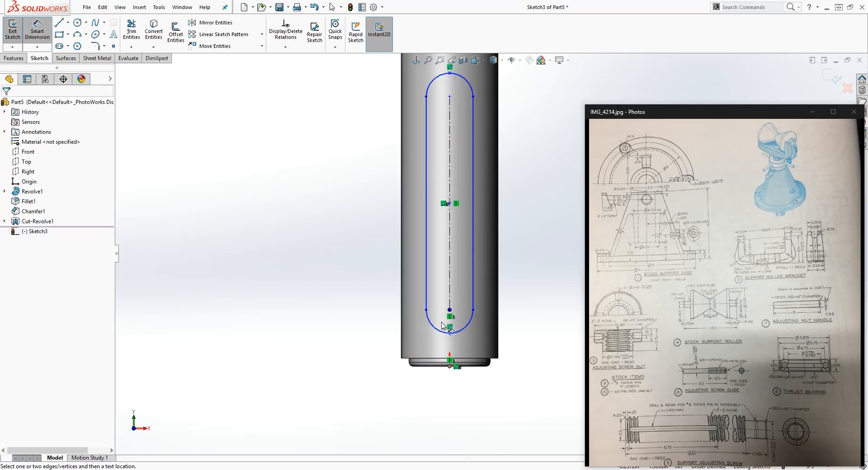
{"action": "left_click", "coordinate": [450, 334]}
{"action": "left_click", "coordinate": [451, 367]}
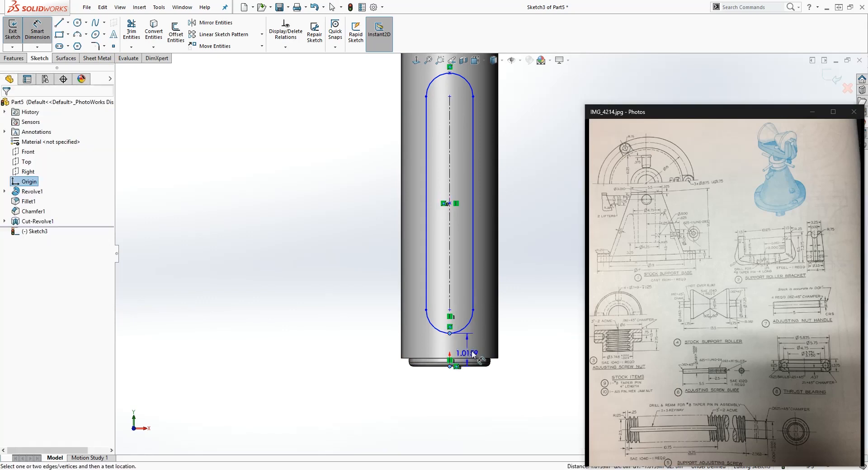
{"action": "left_click", "coordinate": [513, 349]}
{"action": "type", "text": ".5"}
{"action": "key", "text": "Return"}
{"action": "left_click", "coordinate": [489, 438]}
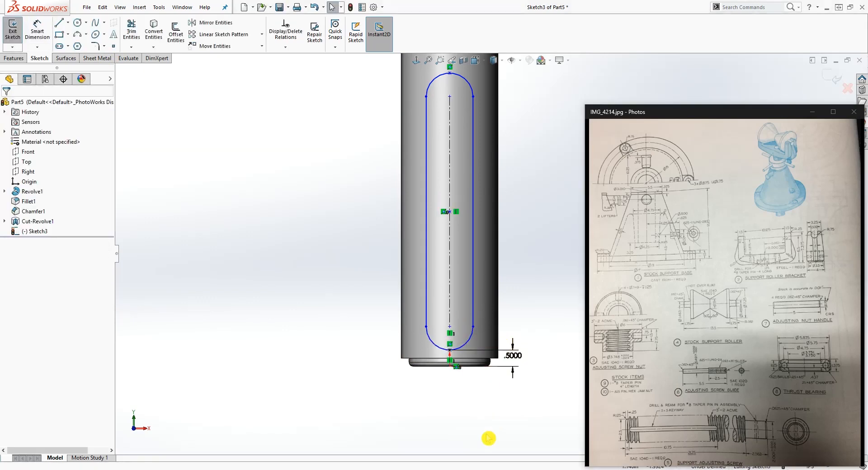
Dimension the slot's lower end arc with a radius of 0.5 in
{"action": "left_click", "coordinate": [467, 345]}
{"action": "left_click", "coordinate": [502, 418]}
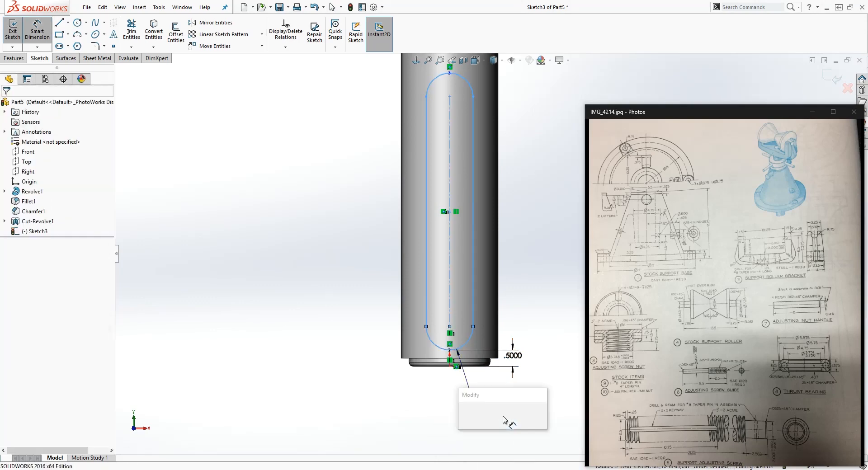
{"action": "type", "text": ".5"}
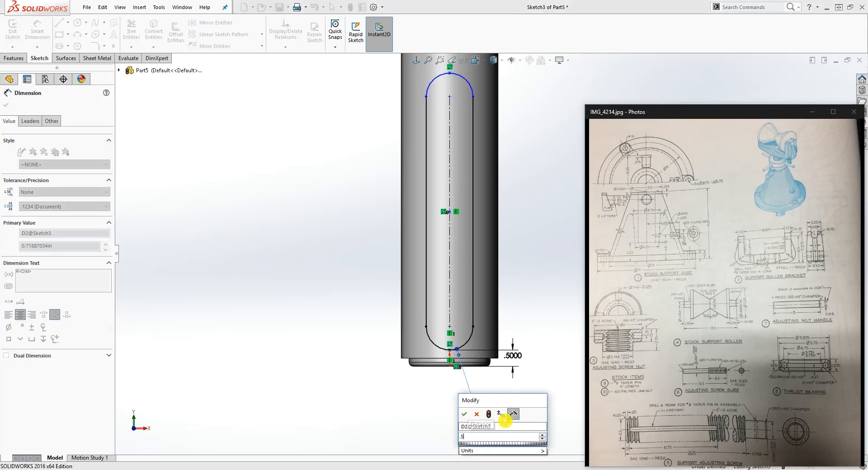
{"action": "key", "text": "Return"}
{"action": "key", "text": "Escape"}
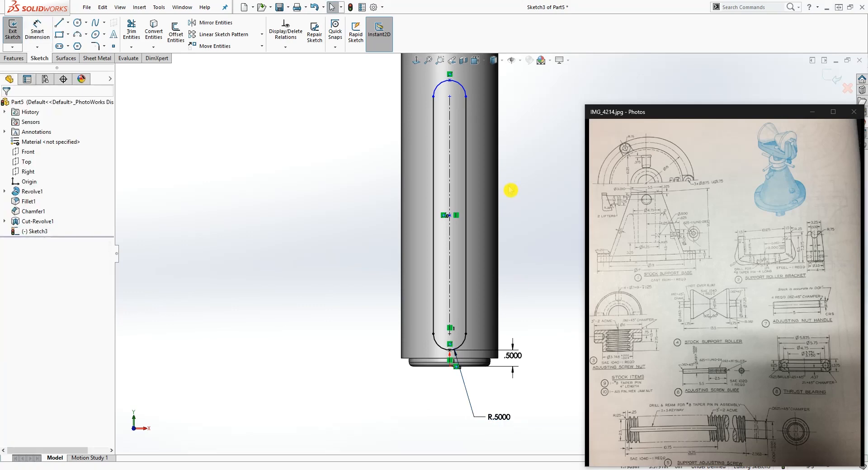
Dimension the slot's overall length between its two end points as 10.75 in
{"action": "right_click_drag", "start_coordinate": [518, 417], "coordinate": [500, 299]}
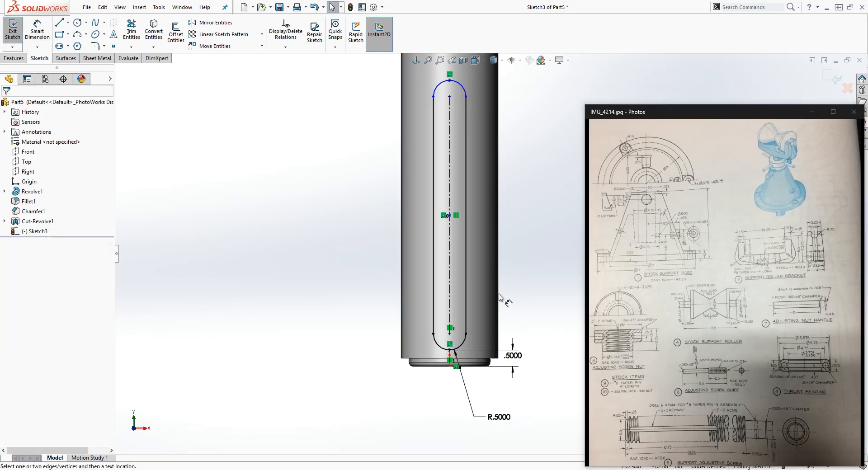
{"action": "left_click", "coordinate": [450, 349]}
{"action": "left_click", "coordinate": [450, 81]}
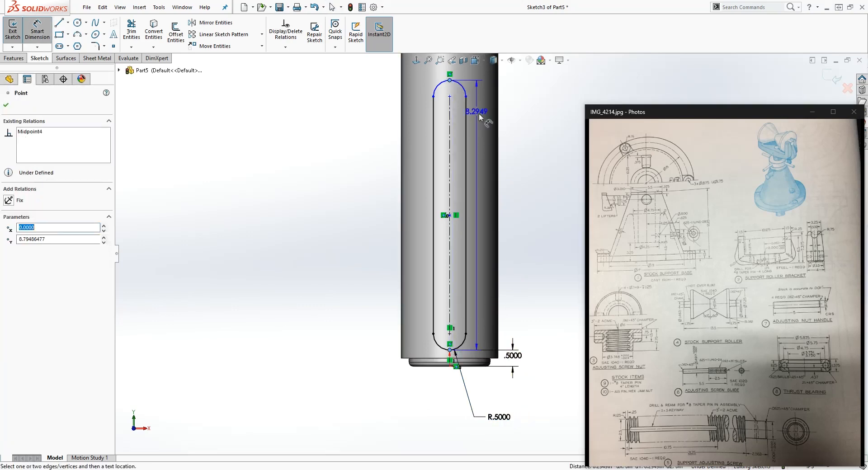
{"action": "left_click", "coordinate": [545, 177]}
{"action": "type", "text": "10.75"}
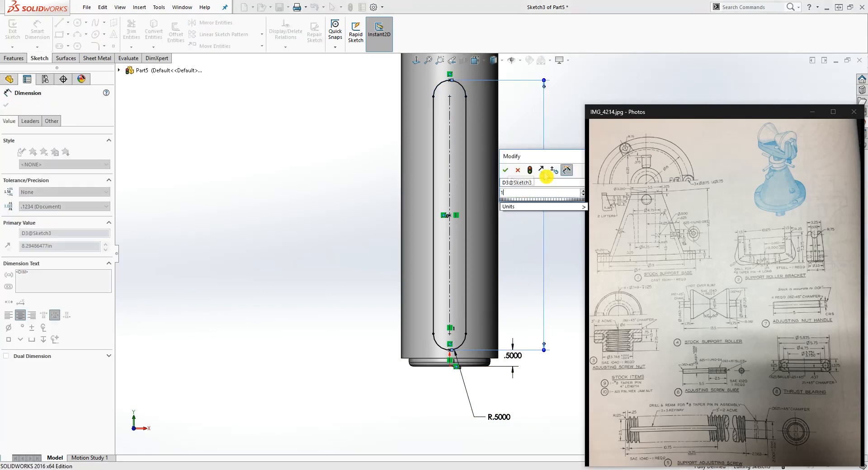
{"action": "key", "text": "Return"}
{"action": "key", "text": "Escape"}
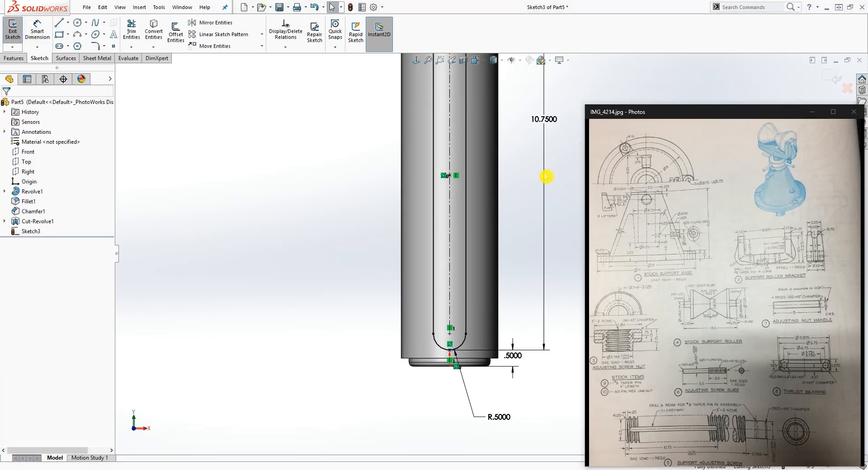
Cut the slot sketch 0.5 in deep with a blind Extruded Cut that starts from the shaft's outer cylindrical face
{"action": "scroll", "coordinate": [545, 178], "scroll_direction": "up", "scroll_amount": 4}
{"action": "scroll", "coordinate": [524, 145], "scroll_direction": "down", "scroll_amount": 3}
{"action": "scroll", "coordinate": [534, 198], "scroll_direction": "up", "scroll_amount": 5}
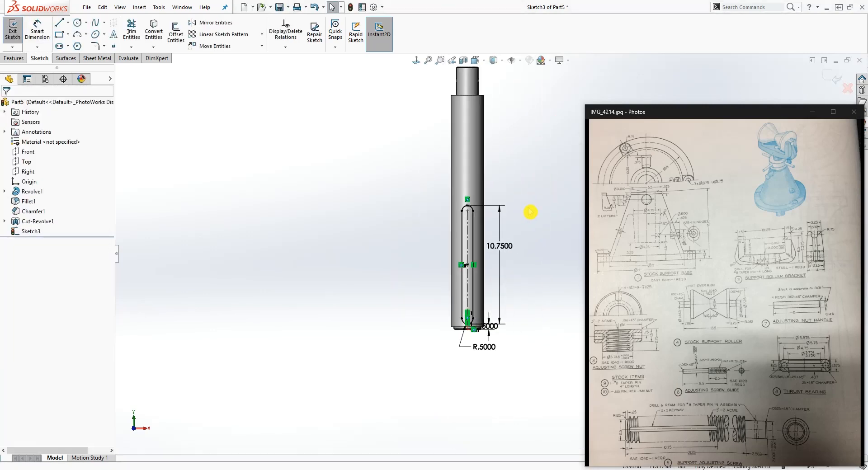
{"action": "left_click", "coordinate": [14, 57]}
{"action": "left_click", "coordinate": [137, 35]}
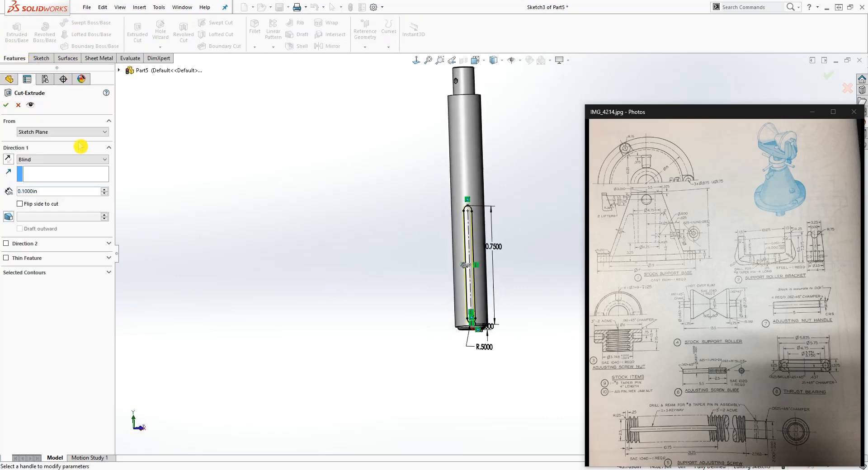
{"action": "left_click", "coordinate": [86, 131]}
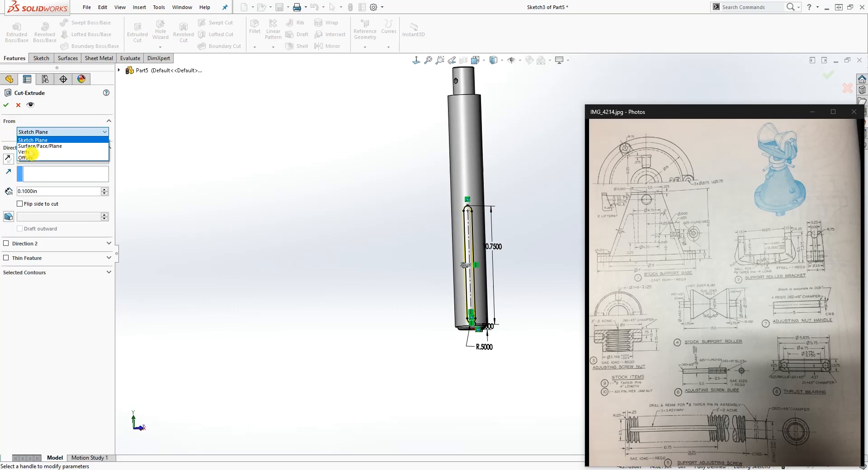
{"action": "left_click", "coordinate": [47, 146]}
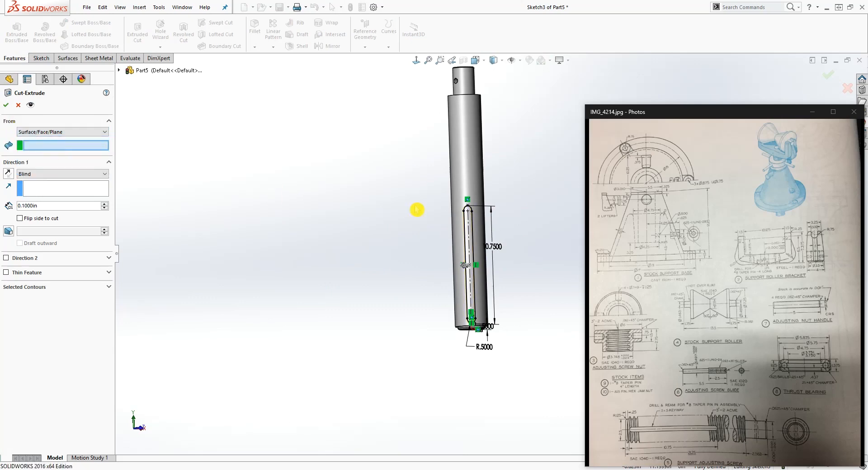
{"action": "left_click", "coordinate": [471, 161]}
{"action": "middle_click_drag", "start_coordinate": [431, 271], "coordinate": [429, 269]}
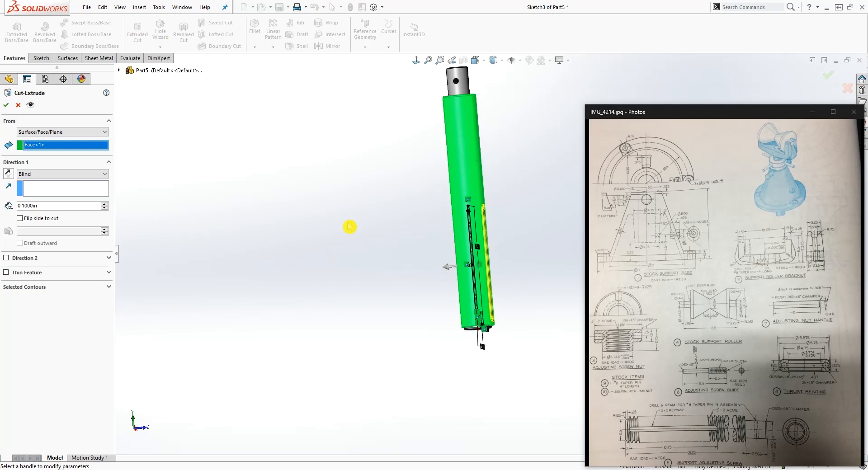
{"action": "double_click", "coordinate": [44, 205]}
{"action": "type", "text": "0.5"}
{"action": "key", "text": "Return"}
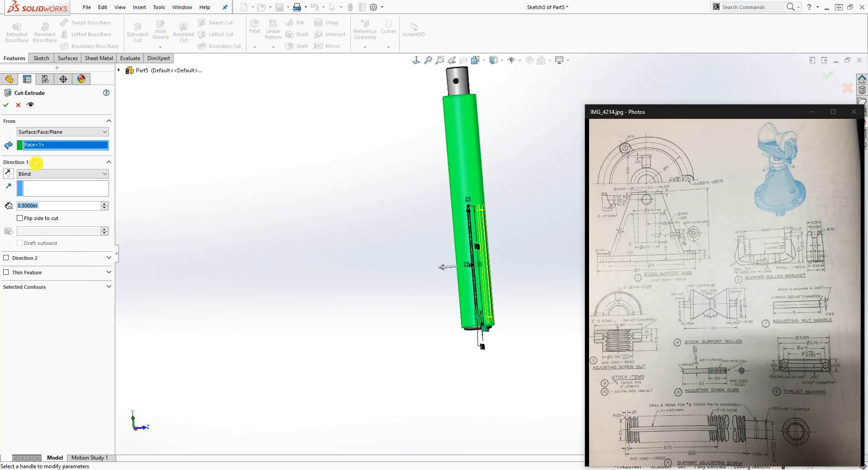
{"action": "left_click", "coordinate": [6, 108]}
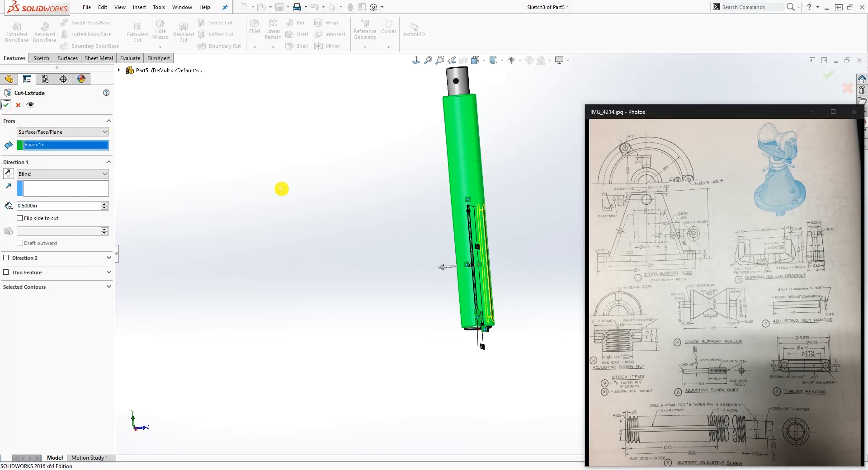
Start a sketch on the ring-shaped shoulder face where the shaft steps down to its narrow end, viewed face-on
{"action": "middle_click_drag", "start_coordinate": [487, 233], "coordinate": [484, 321]}
{"action": "scroll", "coordinate": [497, 204], "scroll_direction": "down", "scroll_amount": 5}
{"action": "left_click", "coordinate": [498, 209]}
{"action": "scroll", "coordinate": [488, 230], "scroll_direction": "up", "scroll_amount": 1}
{"action": "scroll", "coordinate": [474, 188], "scroll_direction": "down", "scroll_amount": 4}
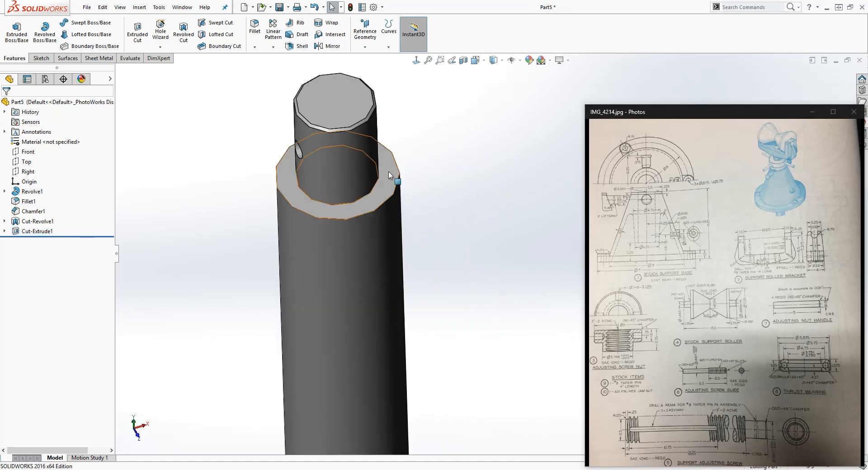
{"action": "left_click", "coordinate": [389, 172]}
{"action": "left_click", "coordinate": [41, 58]}
{"action": "left_click", "coordinate": [12, 28]}
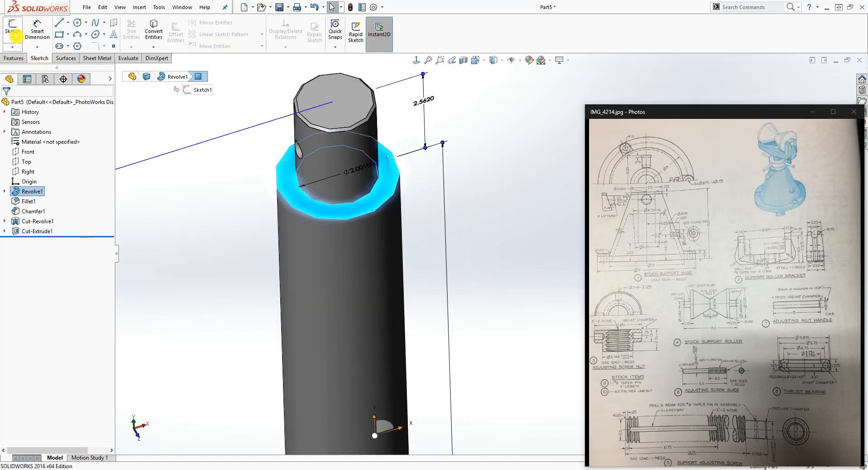
{"action": "left_click", "coordinate": [417, 64]}
{"action": "scroll", "coordinate": [498, 277], "scroll_direction": "up", "scroll_amount": 4}
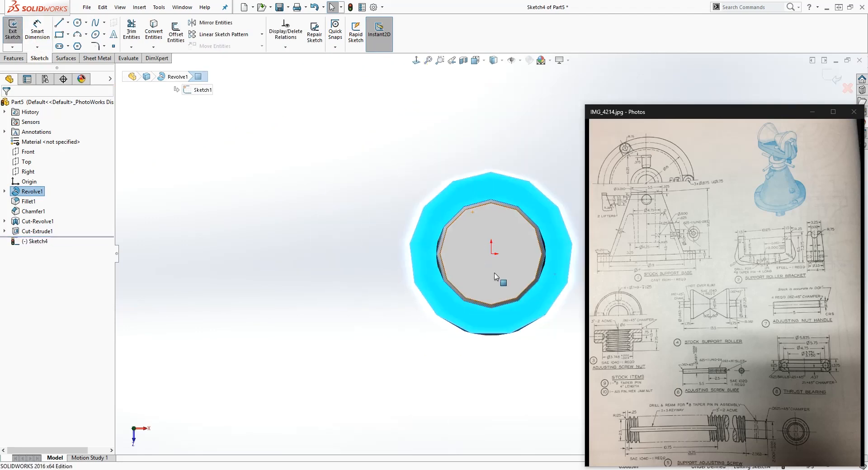
{"action": "scroll", "coordinate": [526, 275], "scroll_direction": "down", "scroll_amount": 2}
Sketch a circle centred on the origin and dimension its diameter as 2.48 in
{"action": "left_click", "coordinate": [79, 26]}
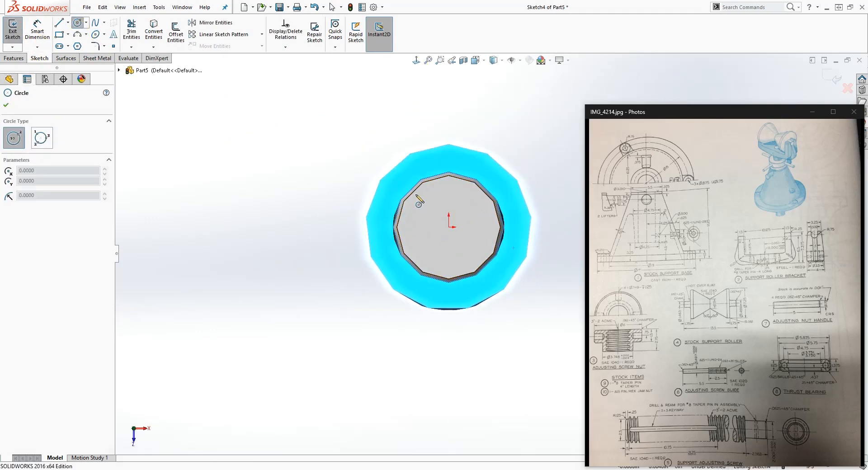
{"action": "left_click", "coordinate": [448, 227]}
{"action": "left_click", "coordinate": [496, 184]}
{"action": "key", "text": "Escape"}
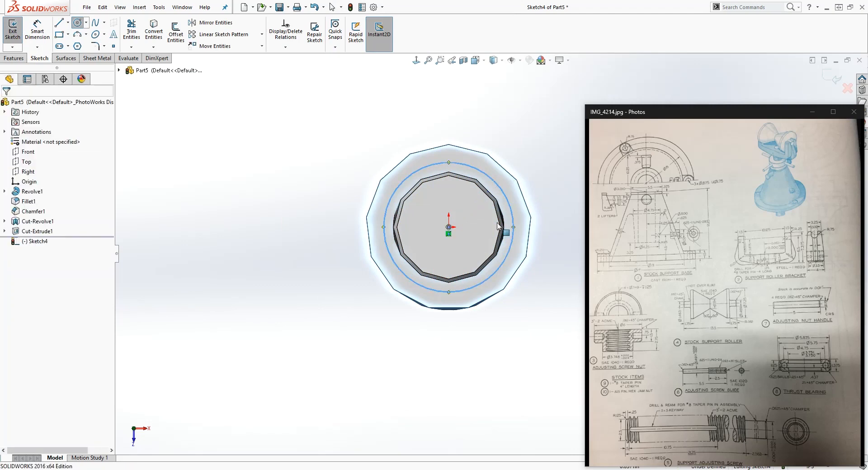
{"action": "right_click_drag", "start_coordinate": [509, 372], "coordinate": [507, 330]}
{"action": "left_click", "coordinate": [503, 274]}
{"action": "left_click", "coordinate": [528, 359]}
{"action": "type", "text": "2.48"}
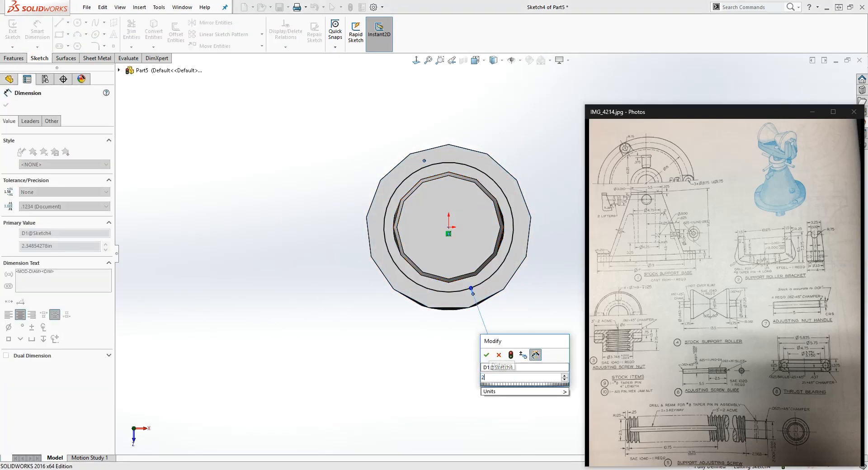
{"action": "key", "text": "Return"}
{"action": "key", "text": "Escape"}
{"action": "middle_click_drag", "start_coordinate": [514, 364], "coordinate": [499, 348]}
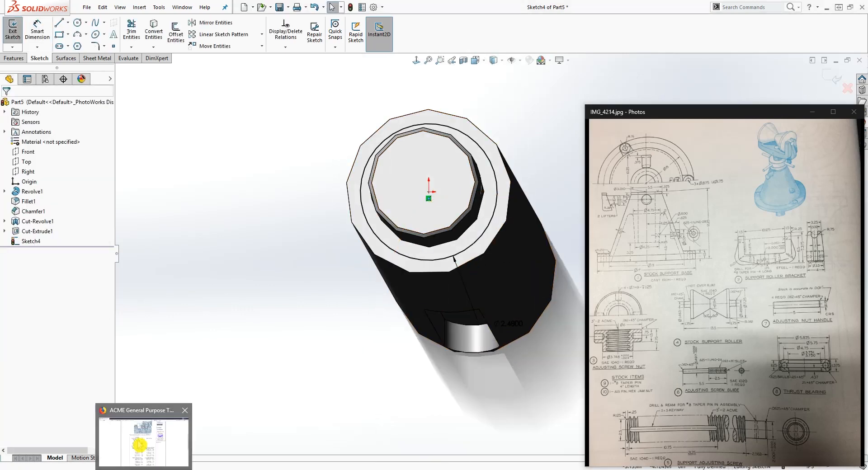
Check the ACME thread calculator in the browser and create a clockwise, reversed helix from the circle, 22 in high with 0.5 in constant pitch
{"action": "left_click", "coordinate": [140, 450]}
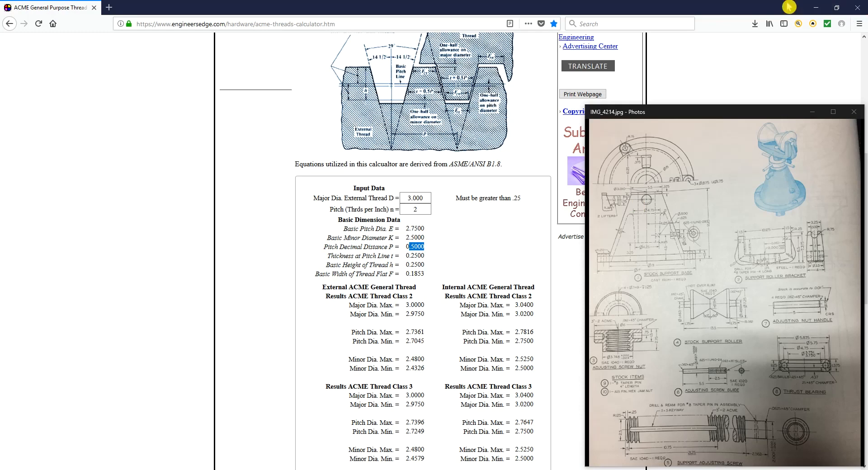
{"action": "left_click", "coordinate": [816, 7]}
{"action": "mouse_move", "coordinate": [447, 308]}
{"action": "middle_mouse_down"}
{"action": "mouse_move", "coordinate": [465, 306]}
{"action": "mouse_move", "coordinate": [451, 310]}
{"action": "middle_mouse_up"}
{"action": "scroll", "coordinate": [453, 333], "scroll_direction": "up", "scroll_amount": 1}
{"action": "left_click", "coordinate": [17, 59]}
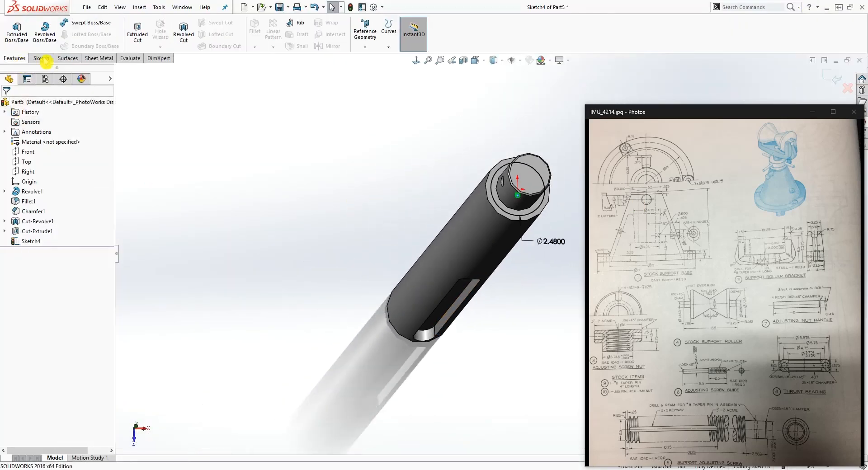
{"action": "left_click", "coordinate": [388, 47]}
{"action": "left_click", "coordinate": [398, 84]}
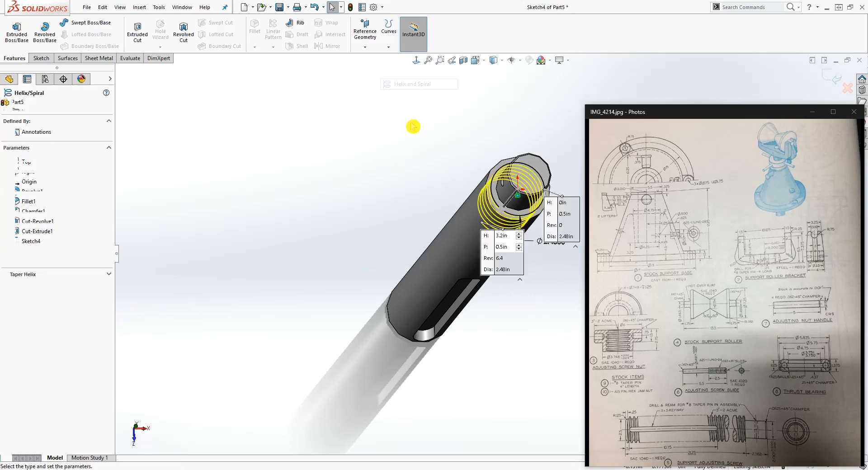
{"action": "middle_click_drag", "start_coordinate": [505, 378], "coordinate": [502, 227]}
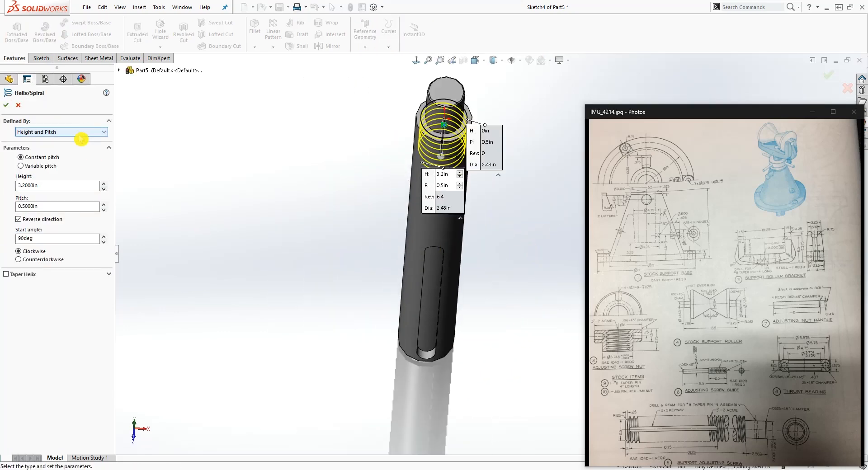
{"action": "double_click", "coordinate": [37, 185]}
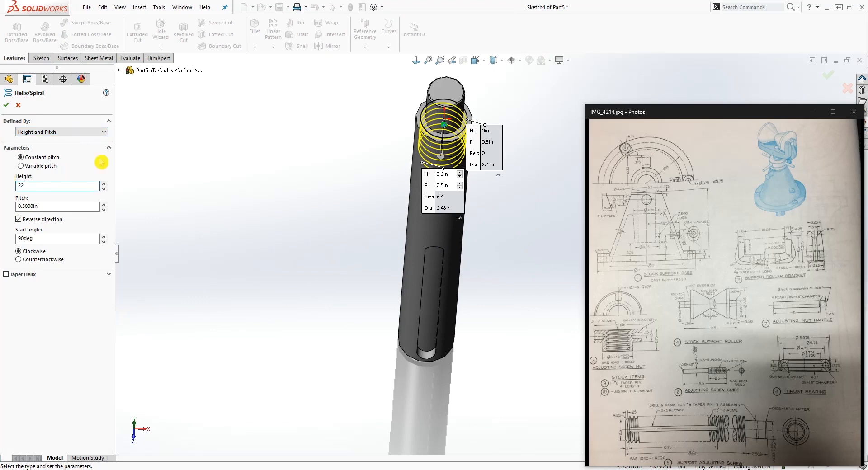
{"action": "key", "text": "Return"}
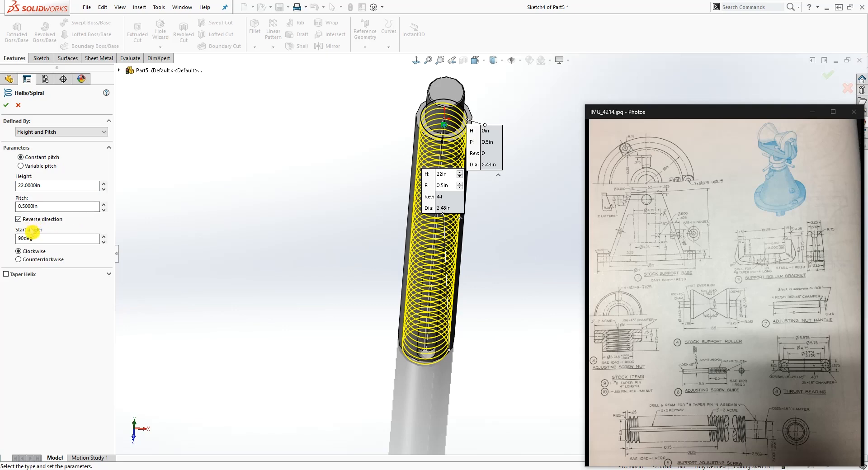
{"action": "middle_click_drag", "start_coordinate": [306, 354], "coordinate": [295, 314]}
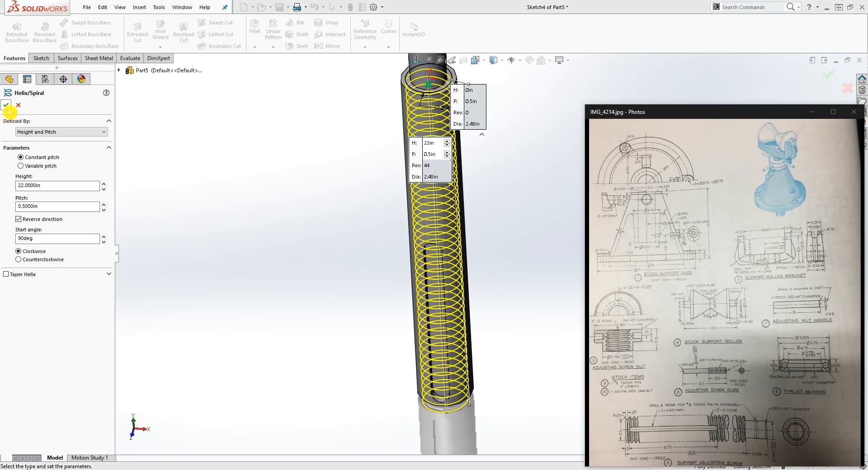
{"action": "left_click", "coordinate": [8, 108]}
Start a sketch on the Front plane and view it face-on at the helix's upper end
{"action": "scroll", "coordinate": [320, 237], "scroll_direction": "up", "scroll_amount": 3}
{"action": "left_click", "coordinate": [320, 237]}
{"action": "scroll", "coordinate": [474, 205], "scroll_direction": "down", "scroll_amount": 4}
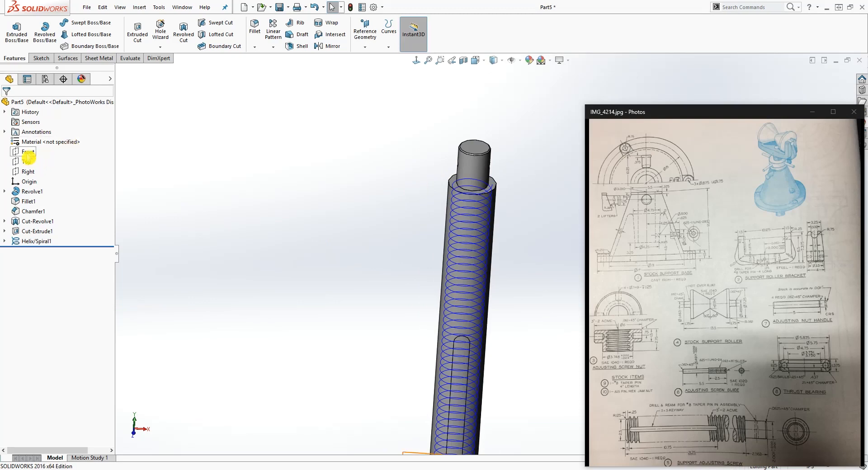
{"action": "left_click", "coordinate": [28, 152]}
{"action": "scroll", "coordinate": [495, 311], "scroll_direction": "up", "scroll_amount": 2}
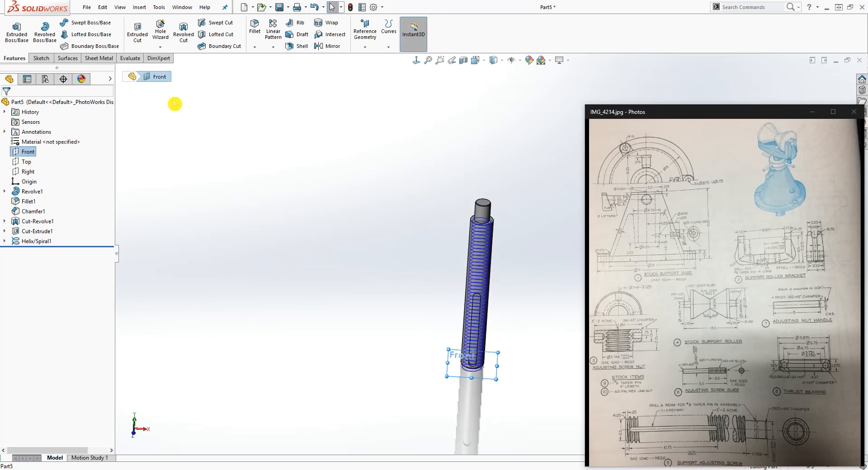
{"action": "left_click", "coordinate": [41, 57]}
{"action": "left_click", "coordinate": [12, 28]}
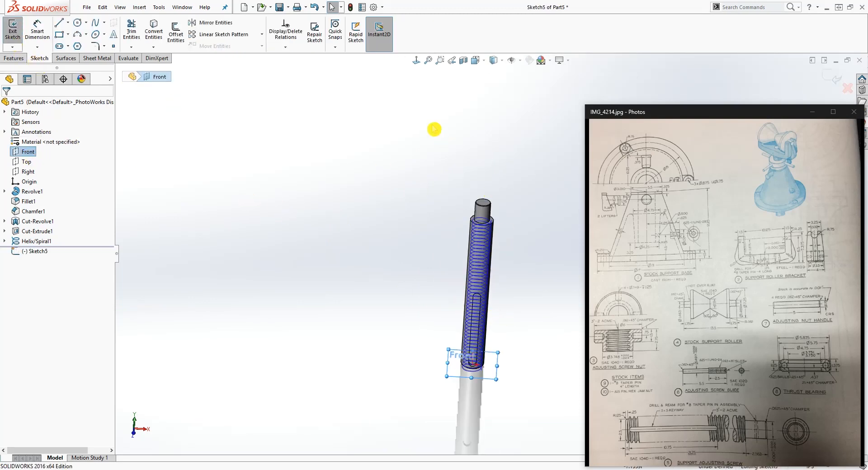
{"action": "left_click", "coordinate": [415, 61]}
{"action": "scroll", "coordinate": [524, 206], "scroll_direction": "up", "scroll_amount": 2}
{"action": "scroll", "coordinate": [516, 195], "scroll_direction": "down", "scroll_amount": 8}
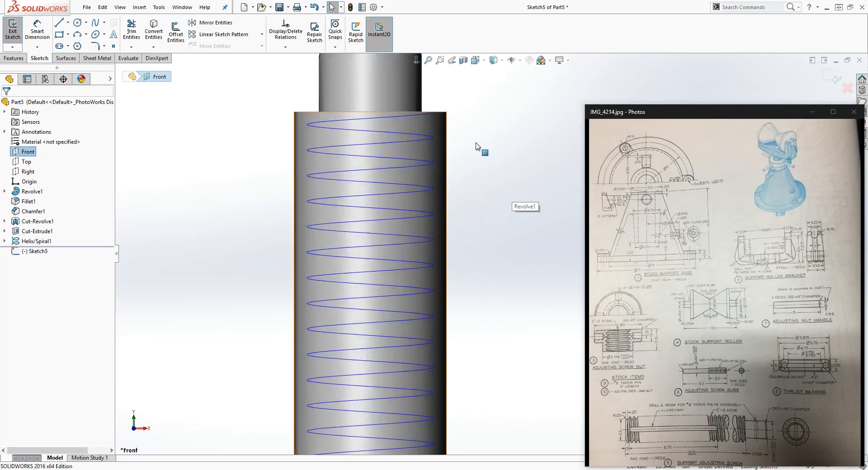
Sketch a closed trapezoidal thread profile about 0.16 in wide below the shoulder, its short vertical side inward and its long one outward
{"action": "scroll", "coordinate": [455, 131], "scroll_direction": "down", "scroll_amount": 5}
{"action": "right_click_drag", "start_coordinate": [498, 168], "coordinate": [344, 158]}
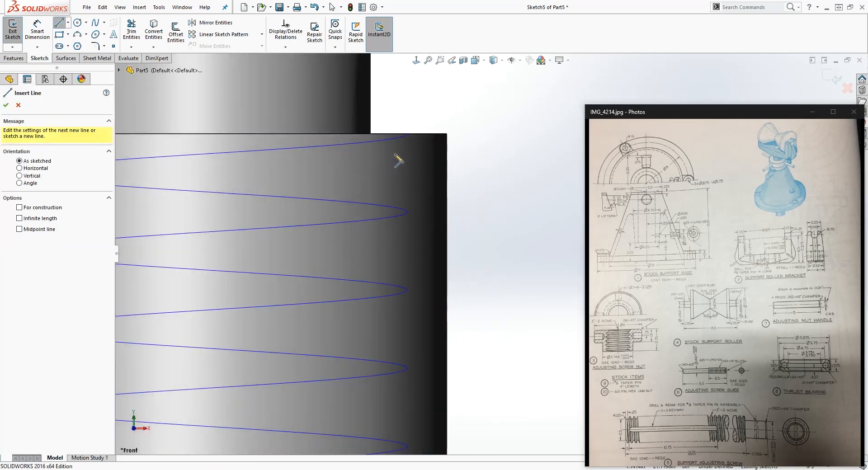
{"action": "scroll", "coordinate": [402, 162], "scroll_direction": "down", "scroll_amount": 3}
{"action": "left_click", "coordinate": [425, 176]}
{"action": "left_click", "coordinate": [425, 226]}
{"action": "left_click", "coordinate": [470, 255]}
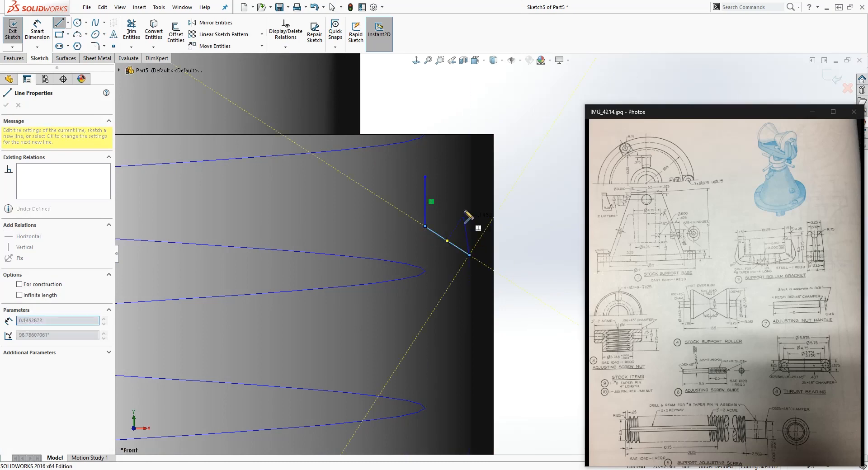
{"action": "left_click", "coordinate": [470, 157]}
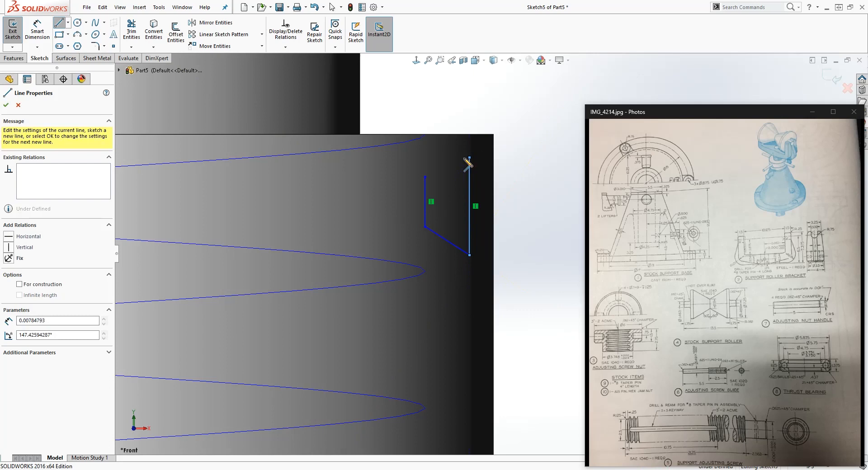
{"action": "left_click", "coordinate": [425, 177]}
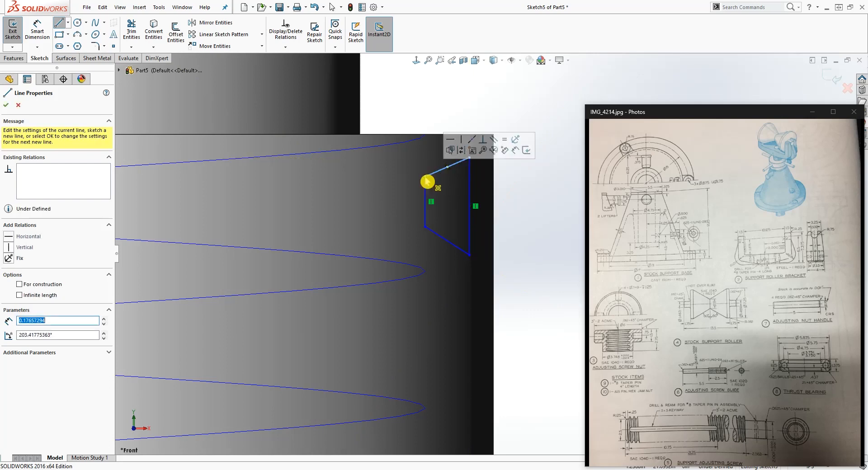
{"action": "key", "text": "Escape"}
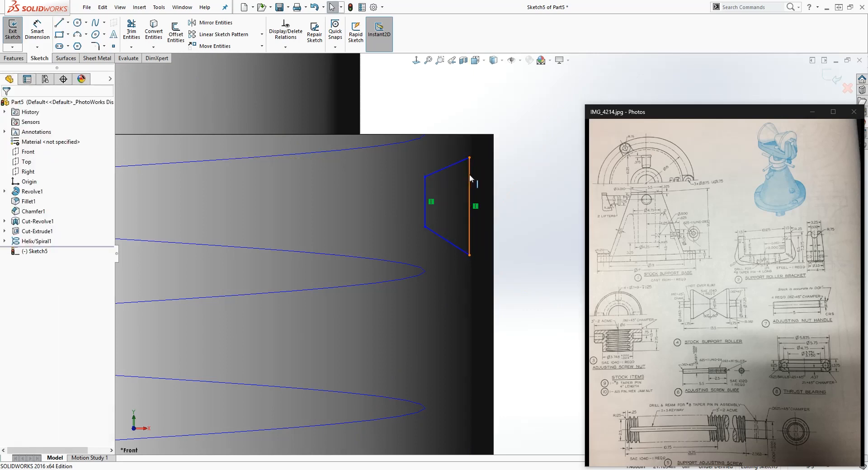
Sketch a horizontal line from the midpoint of the profile's short vertical side toward its long vertical side
{"action": "right_click_drag", "start_coordinate": [504, 194], "coordinate": [397, 202]}
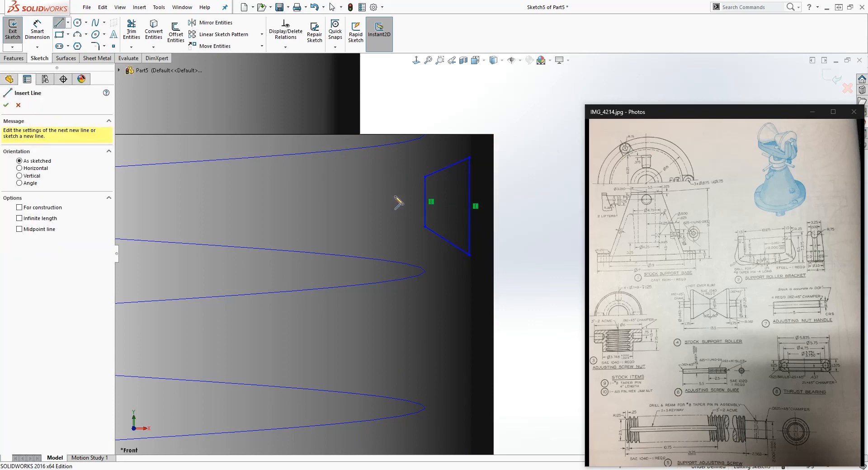
{"action": "left_click", "coordinate": [425, 201]}
{"action": "left_click", "coordinate": [458, 202]}
{"action": "key", "text": "Escape"}
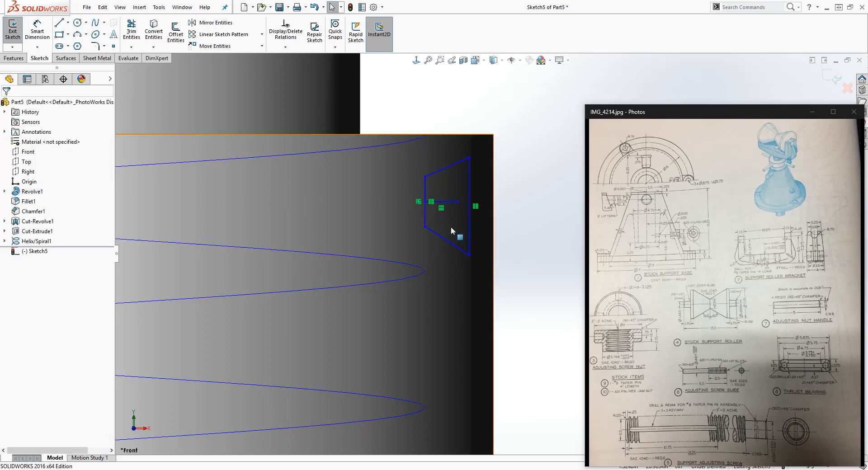
Constrain the horizontal line's free end to the midpoint of the profile's long vertical side and make the line construction geometry
{"action": "left_click", "coordinate": [458, 202]}
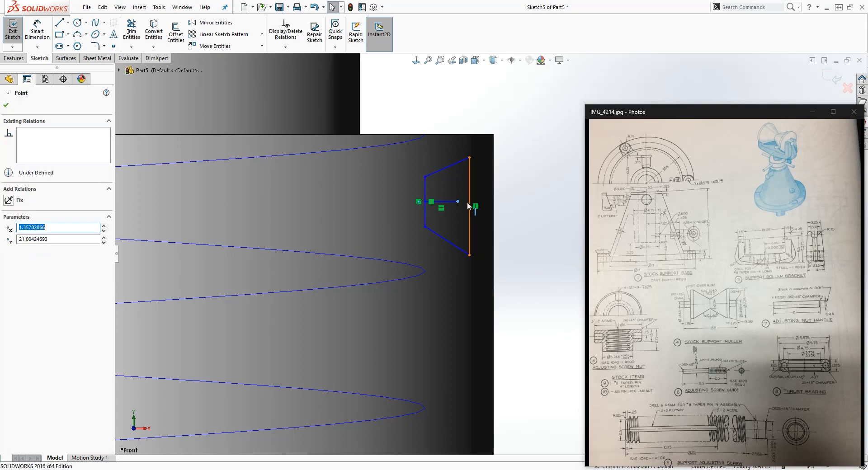
{"action": "left_click", "coordinate": [469, 203], "text": "ctrl"}
{"action": "left_click", "coordinate": [9, 251]}
{"action": "key", "text": "Escape"}
{"action": "left_click", "coordinate": [451, 202]}
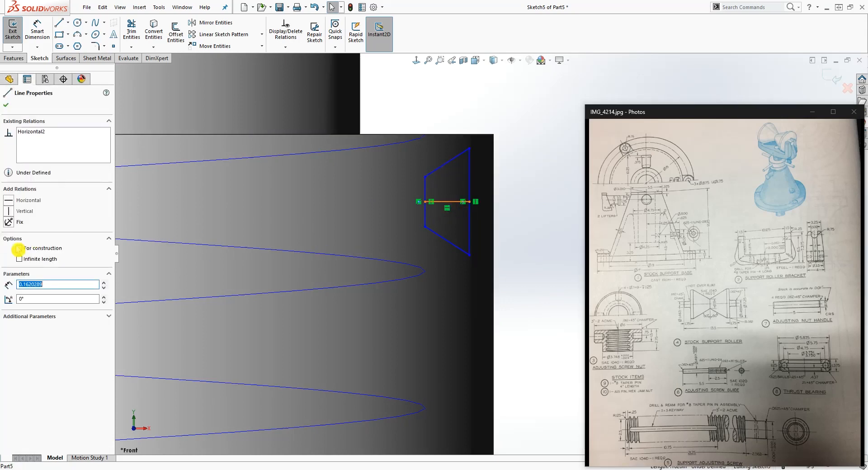
{"action": "key", "text": "Escape"}
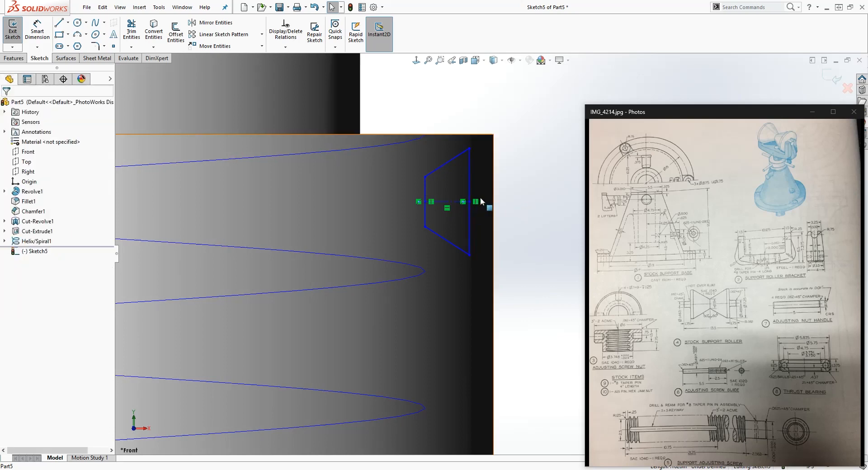
Dimension the thread profile's short vertical side to 0.1853 in
{"action": "right_click_drag", "start_coordinate": [521, 334], "coordinate": [517, 233]}
{"action": "left_click", "coordinate": [425, 195]}
{"action": "left_click", "coordinate": [373, 193]}
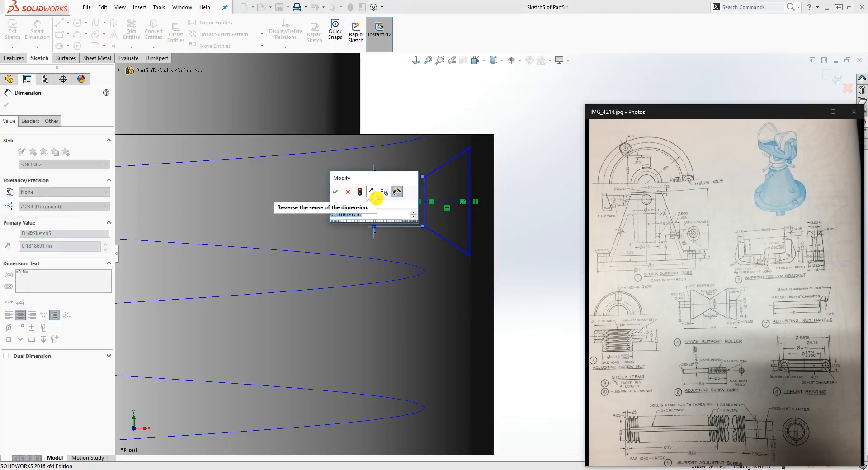
{"action": "type", "text": ".153"}
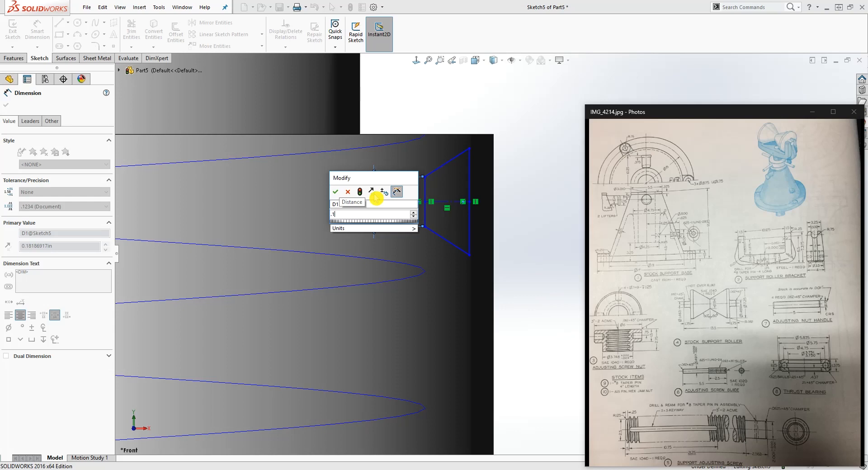
{"action": "type", "text": "53"}
{"action": "key", "text": "Return"}
{"action": "key", "text": "Escape"}
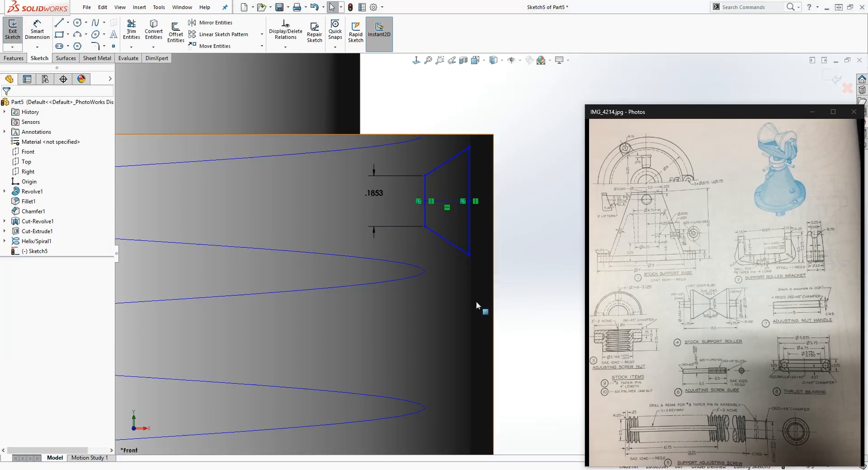
Set the included angle between the profile's two slanted sides to 29°
{"action": "right_click_drag", "start_coordinate": [499, 378], "coordinate": [493, 341]}
{"action": "left_click", "coordinate": [452, 159]}
{"action": "left_click", "coordinate": [459, 250]}
{"action": "left_click", "coordinate": [516, 205]}
{"action": "type", "text": "29"}
{"action": "key", "text": "Return"}
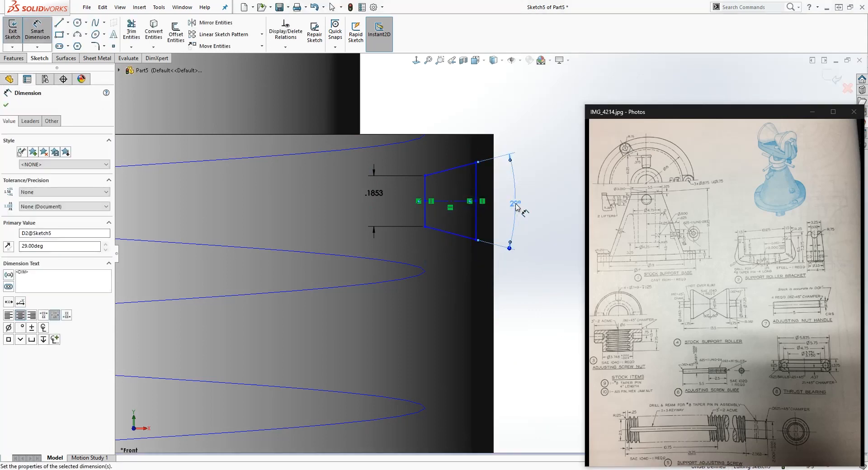
{"action": "key", "text": "Escape"}
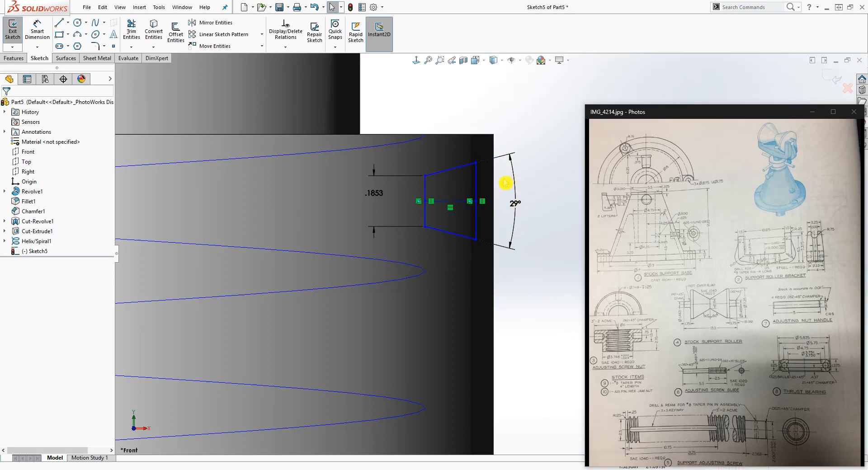
Add a Pierce relation between the lower end of the profile's short side and the helix
{"action": "left_click", "coordinate": [425, 227]}
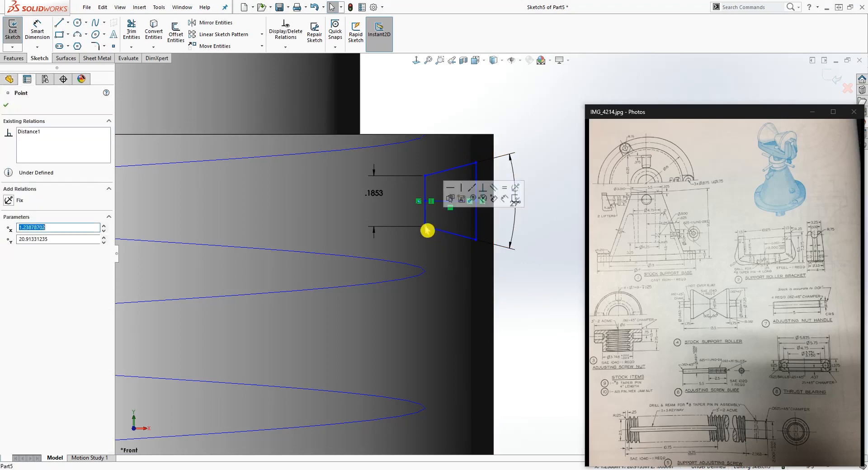
{"action": "left_click", "coordinate": [409, 140]}
{"action": "left_click", "coordinate": [410, 140], "text": "ctrl"}
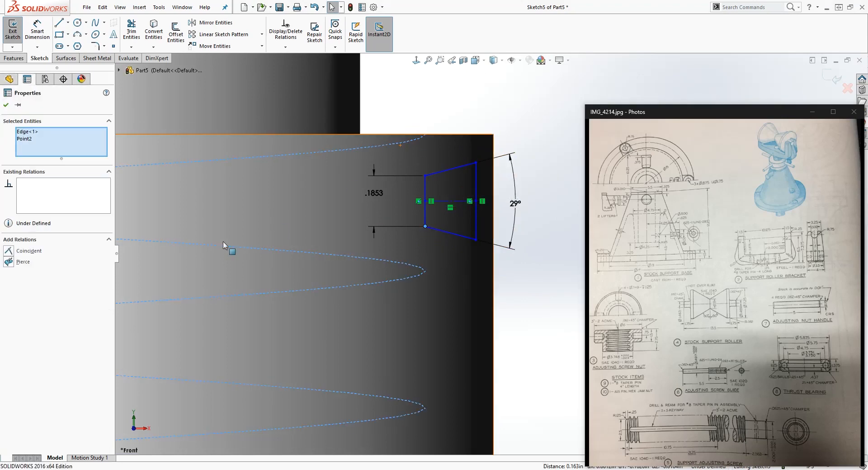
{"action": "left_click", "coordinate": [10, 264]}
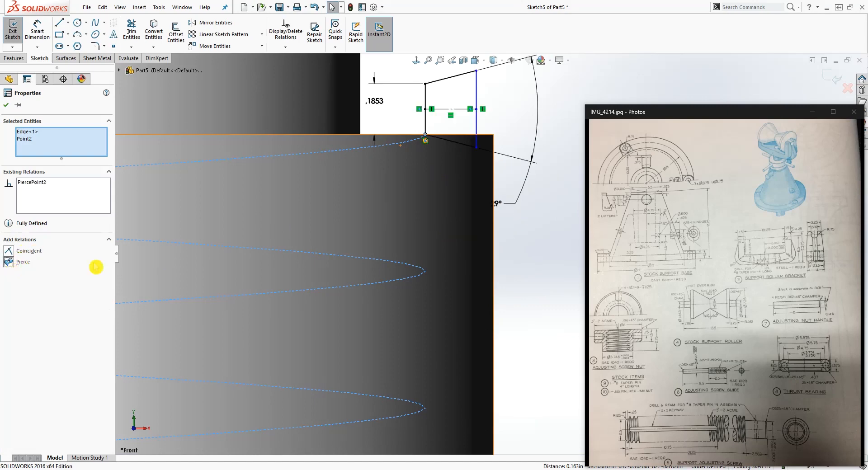
{"action": "left_click", "coordinate": [478, 146]}
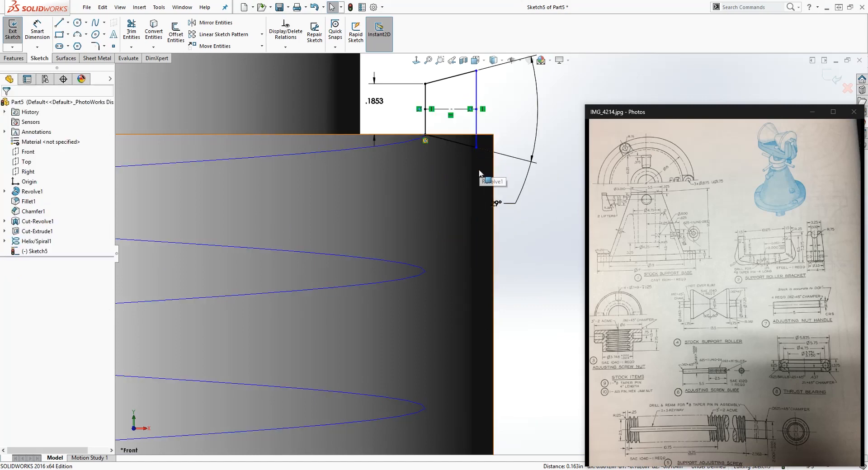
Make the profile's lower outer corner coincident with the outer vertical edge of the thread cylinder
{"action": "scroll", "coordinate": [490, 149], "scroll_direction": "up", "scroll_amount": 2}
{"action": "scroll", "coordinate": [490, 168], "scroll_direction": "down", "scroll_amount": 1}
{"action": "left_click_drag", "start_coordinate": [479, 189], "coordinate": [497, 188]}
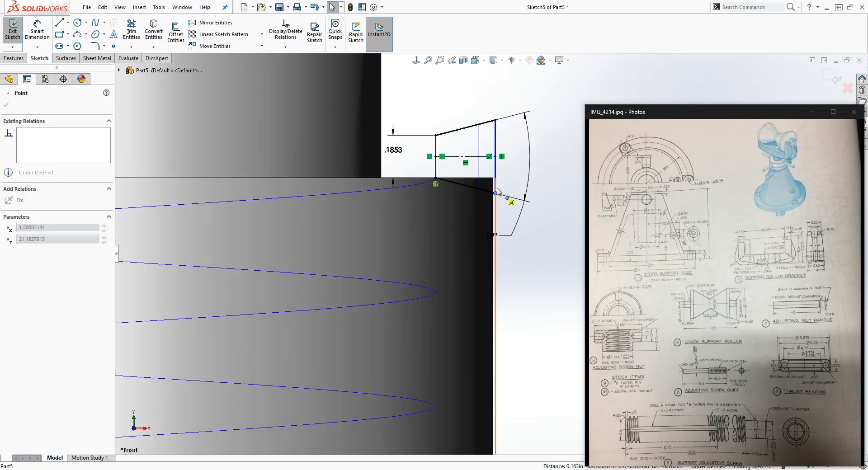
{"action": "left_click", "coordinate": [508, 296]}
{"action": "scroll", "coordinate": [512, 301], "scroll_direction": "up", "scroll_amount": 4}
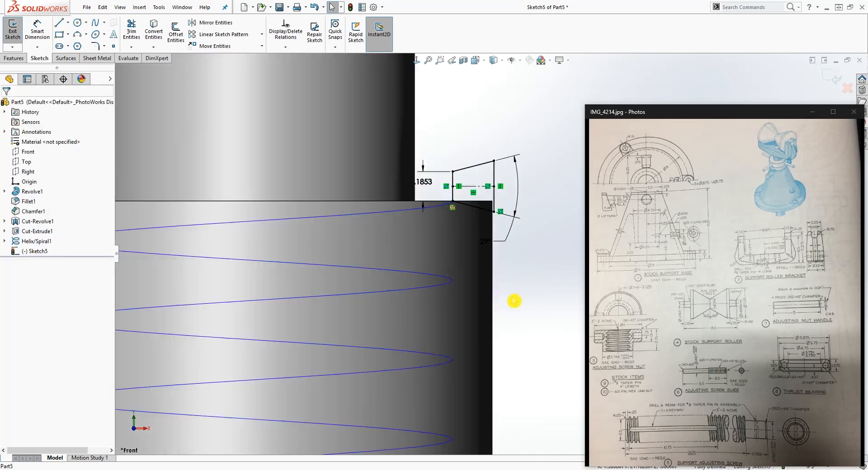
{"action": "scroll", "coordinate": [497, 240], "scroll_direction": "down", "scroll_amount": 5}
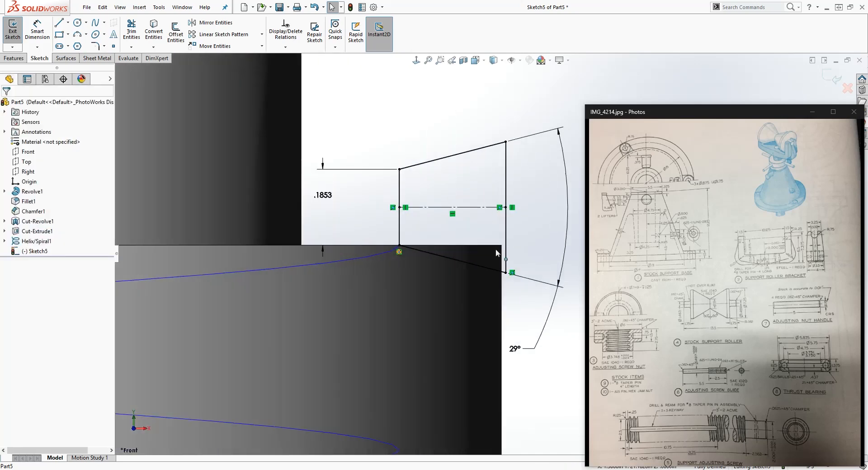
Reposition the 0.1853 dimension closer to the profile and move the 29° angle dimension between the slanted sides
{"action": "left_click_drag", "start_coordinate": [324, 195], "coordinate": [345, 199]}
{"action": "left_click", "coordinate": [444, 267]}
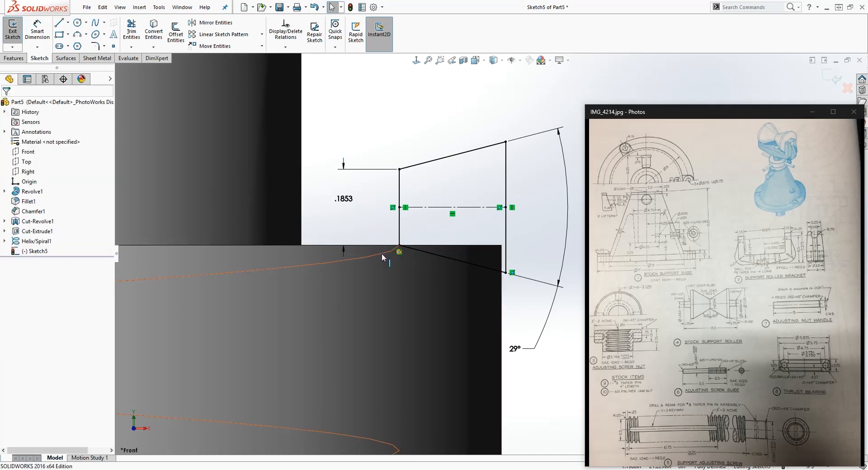
{"action": "scroll", "coordinate": [459, 286], "scroll_direction": "up", "scroll_amount": 2}
{"action": "left_click_drag", "start_coordinate": [508, 320], "coordinate": [480, 236]}
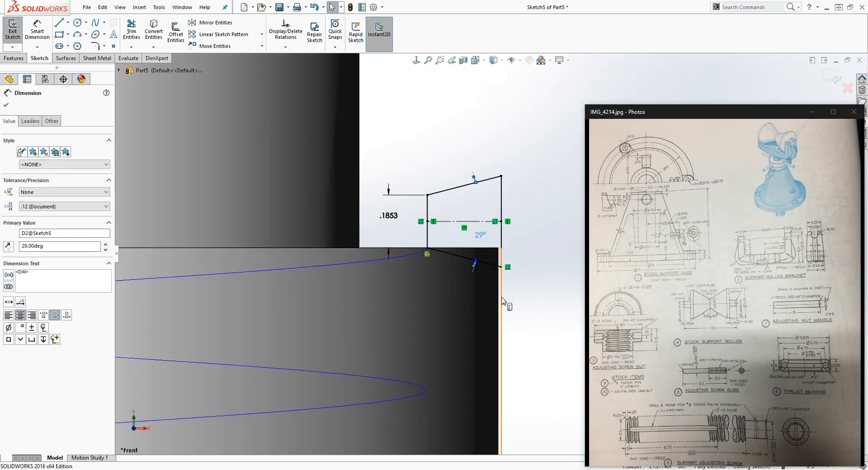
{"action": "scroll", "coordinate": [508, 325], "scroll_direction": "up", "scroll_amount": 1}
{"action": "scroll", "coordinate": [518, 315], "scroll_direction": "up", "scroll_amount": 3}
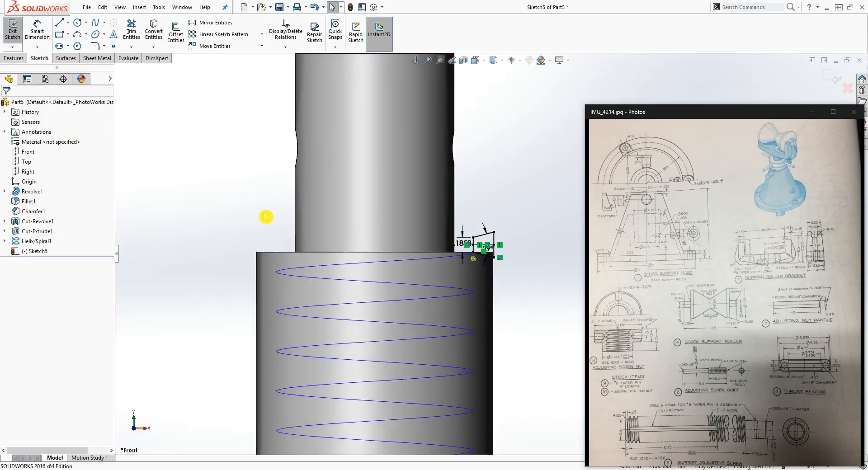
Finish the profile sketch and make a swept cut of it along the helix
{"action": "left_click", "coordinate": [14, 58]}
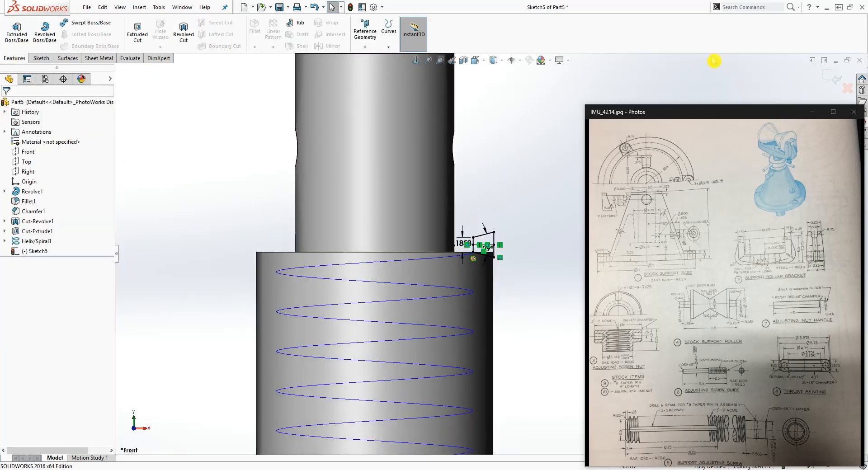
{"action": "left_click", "coordinate": [819, 76]}
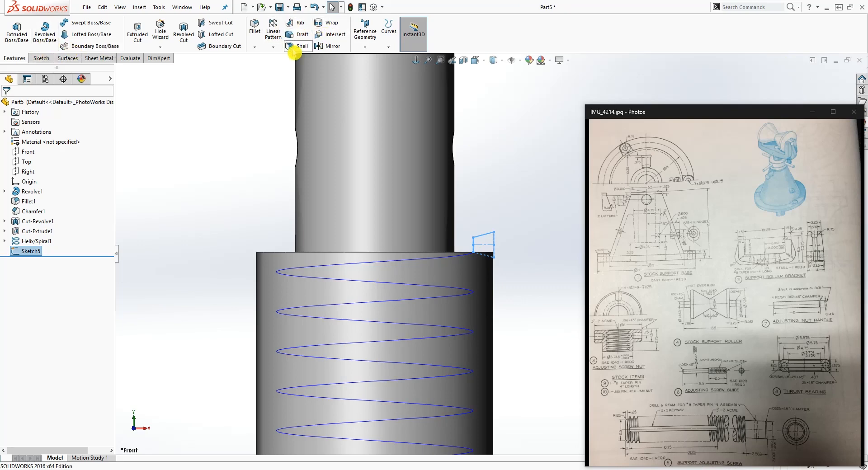
{"action": "left_click", "coordinate": [216, 23]}
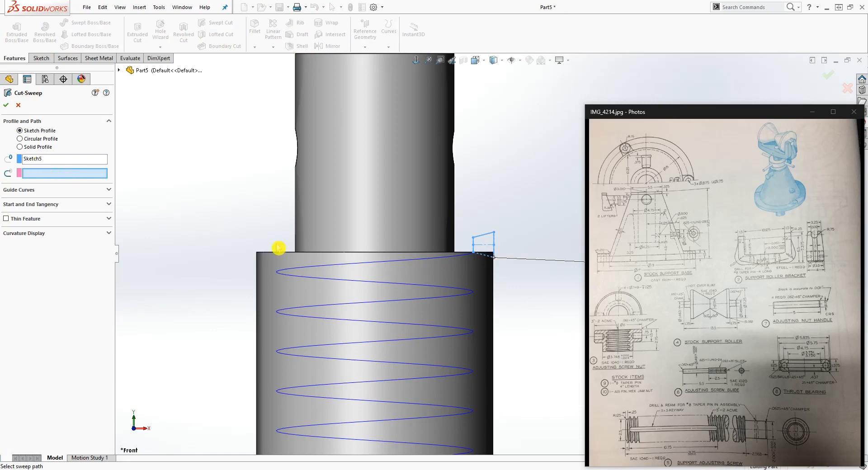
{"action": "left_click", "coordinate": [359, 265]}
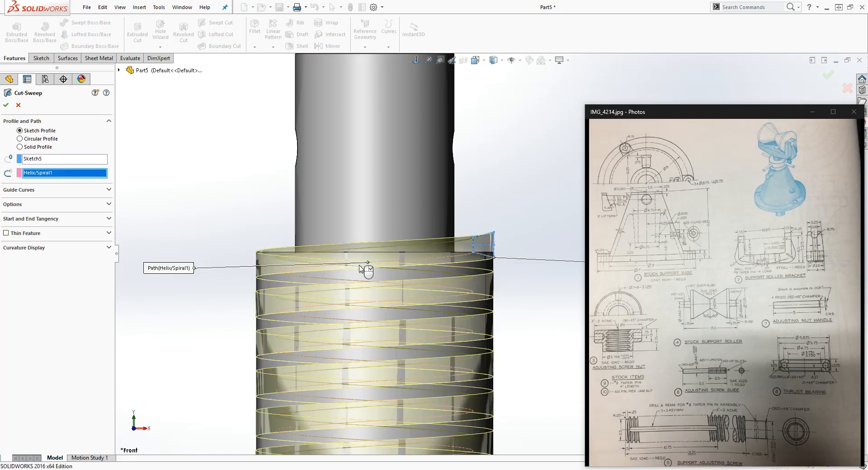
{"action": "left_click", "coordinate": [7, 106]}
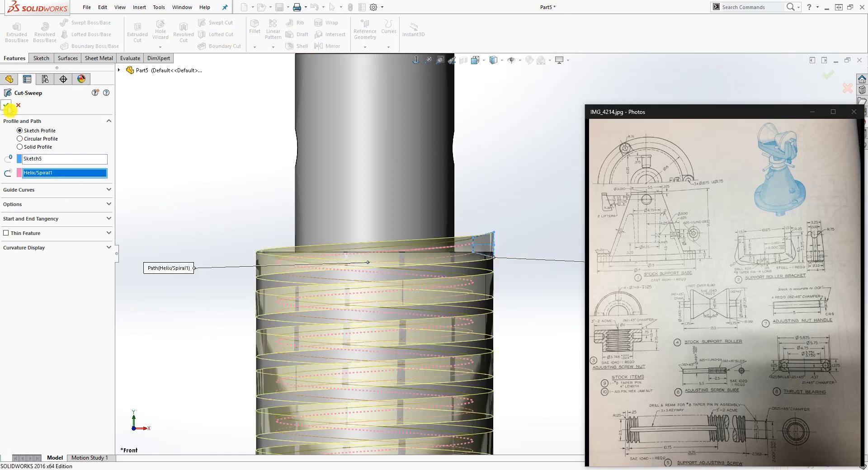
{"action": "left_click", "coordinate": [9, 107]}
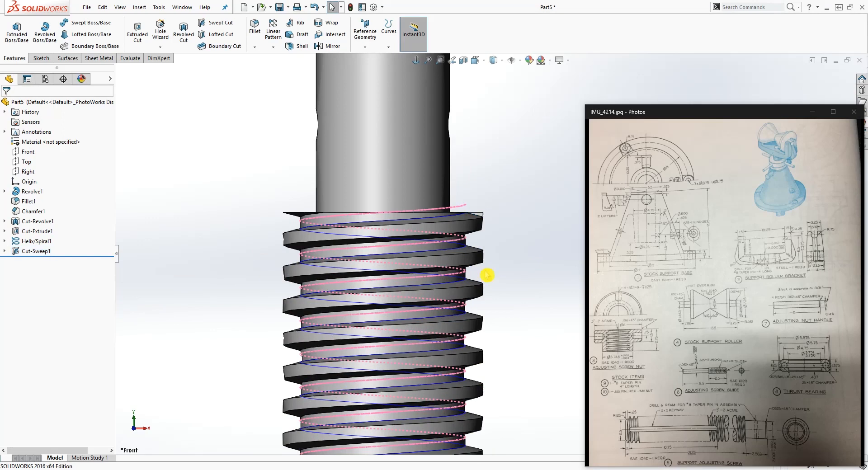
Reopen the thread's swept cut and review its options, start and end tangency, and guide curve settings, then accept it
{"action": "scroll", "coordinate": [508, 316], "scroll_direction": "up", "scroll_amount": 1}
{"action": "scroll", "coordinate": [519, 337], "scroll_direction": "down", "scroll_amount": 3}
{"action": "scroll", "coordinate": [523, 342], "scroll_direction": "up", "scroll_amount": 3}
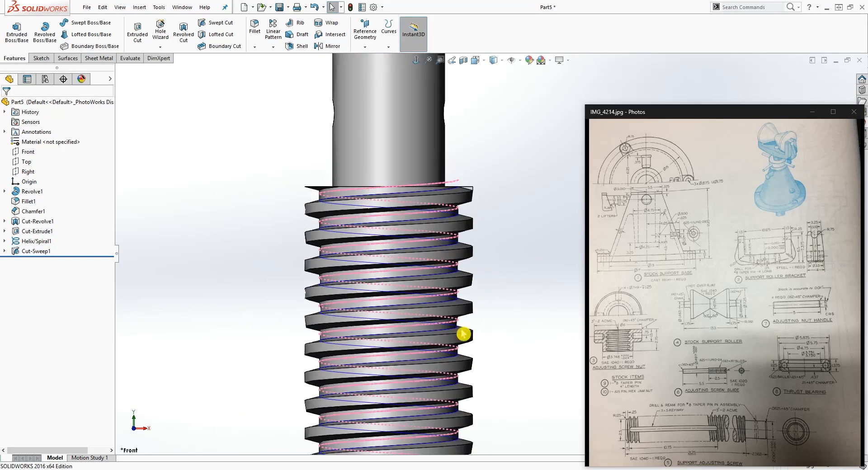
{"action": "left_click", "coordinate": [6, 252]}
{"action": "right_click", "coordinate": [28, 251]}
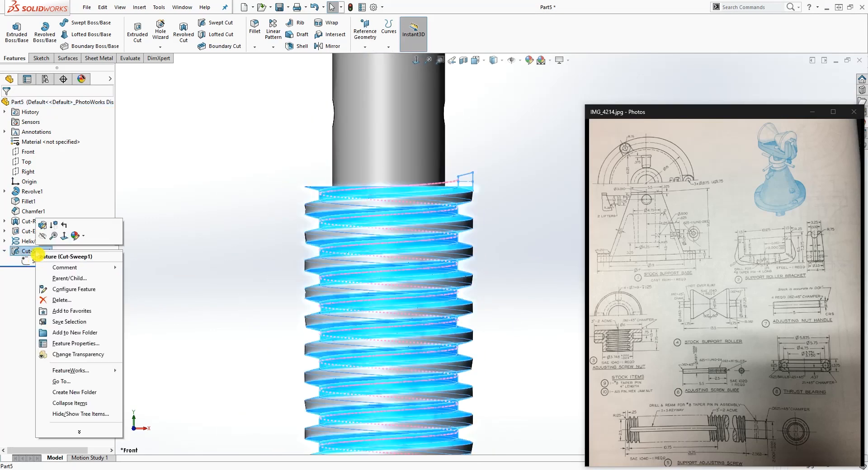
{"action": "left_click", "coordinate": [44, 225]}
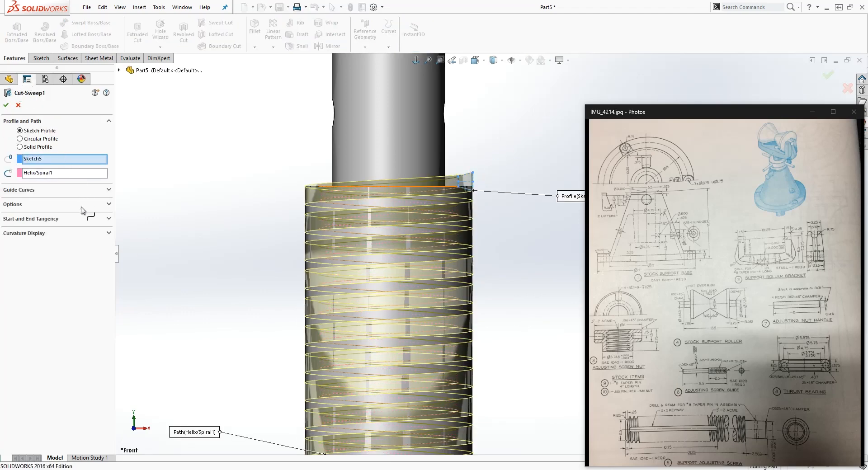
{"action": "left_click", "coordinate": [109, 205]}
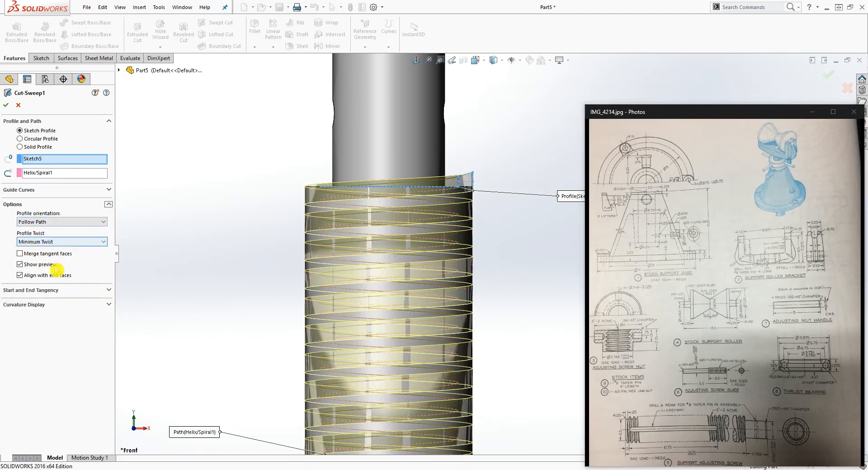
{"action": "left_click", "coordinate": [108, 291]}
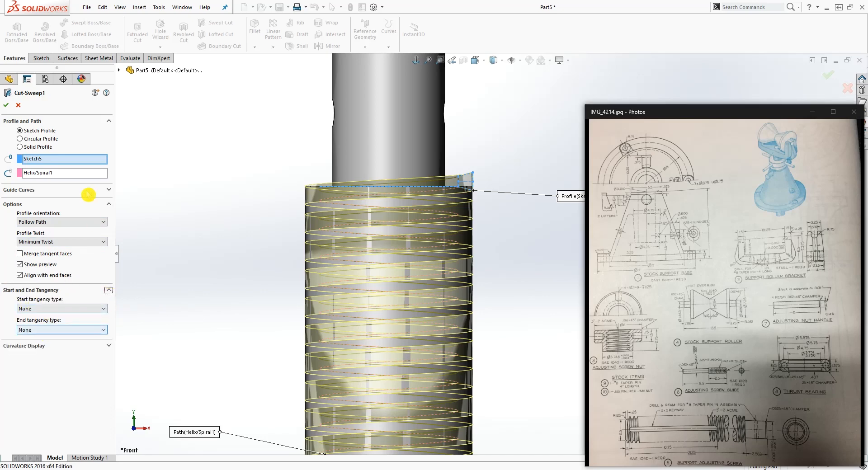
{"action": "left_click", "coordinate": [109, 190]}
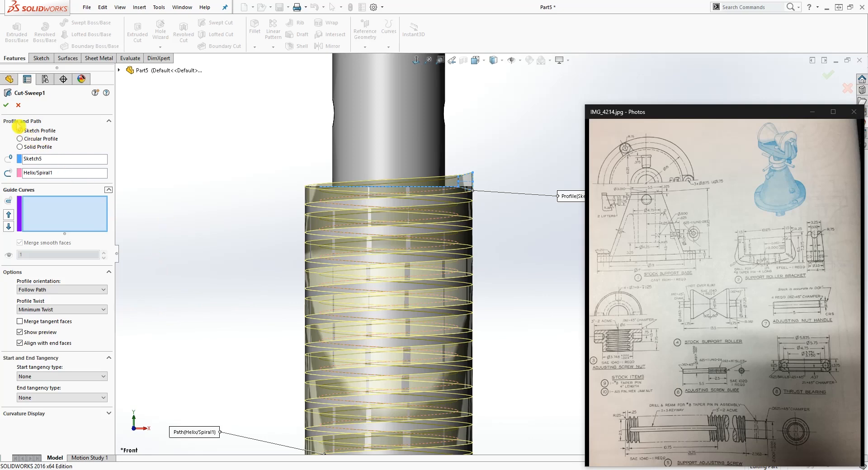
{"action": "left_click", "coordinate": [5, 105]}
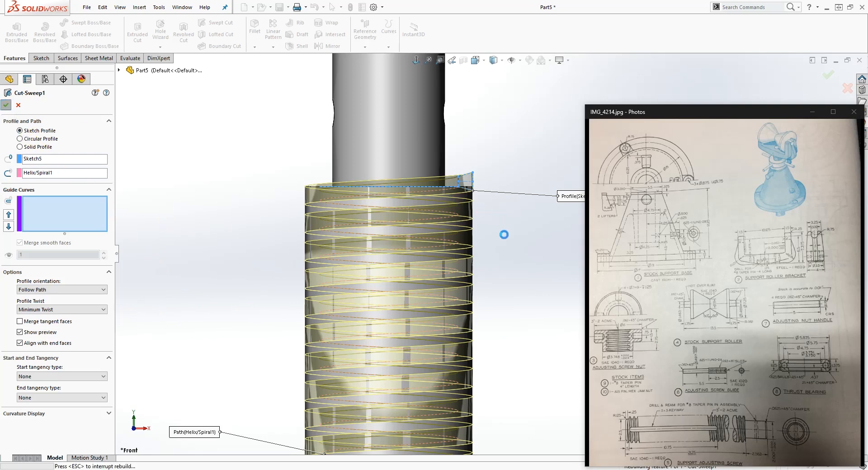
Start a sketch on the Front plane and draw a vertical line from the middle of the shaft's upper edge down to the thread shoulder
{"action": "scroll", "coordinate": [531, 271], "scroll_direction": "up", "scroll_amount": 2}
{"action": "scroll", "coordinate": [529, 270], "scroll_direction": "down", "scroll_amount": 2}
{"action": "scroll", "coordinate": [519, 268], "scroll_direction": "up", "scroll_amount": 2}
{"action": "scroll", "coordinate": [520, 285], "scroll_direction": "up", "scroll_amount": 2}
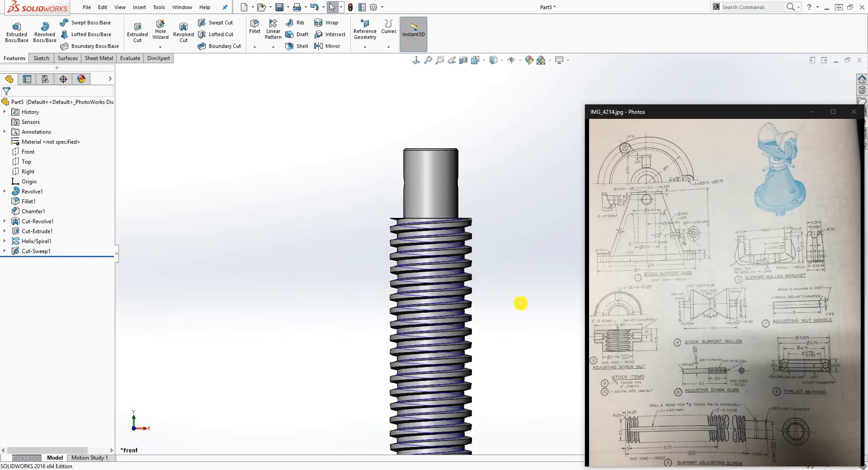
{"action": "left_click", "coordinate": [28, 151]}
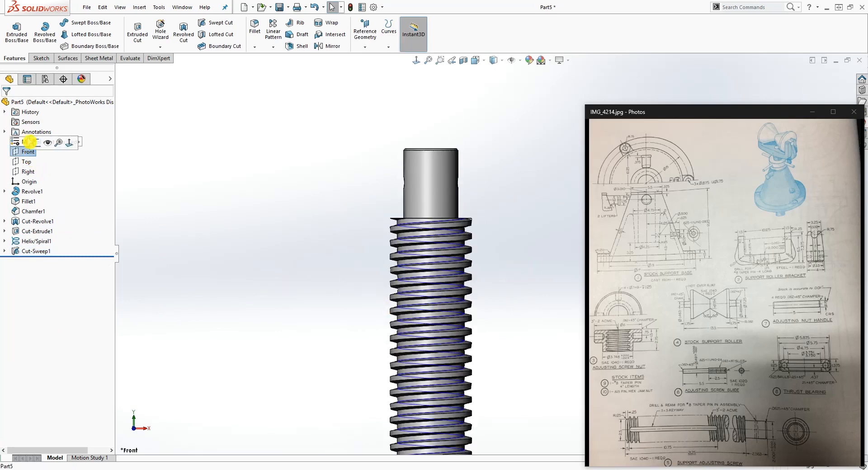
{"action": "left_click", "coordinate": [40, 60]}
{"action": "left_click", "coordinate": [13, 28]}
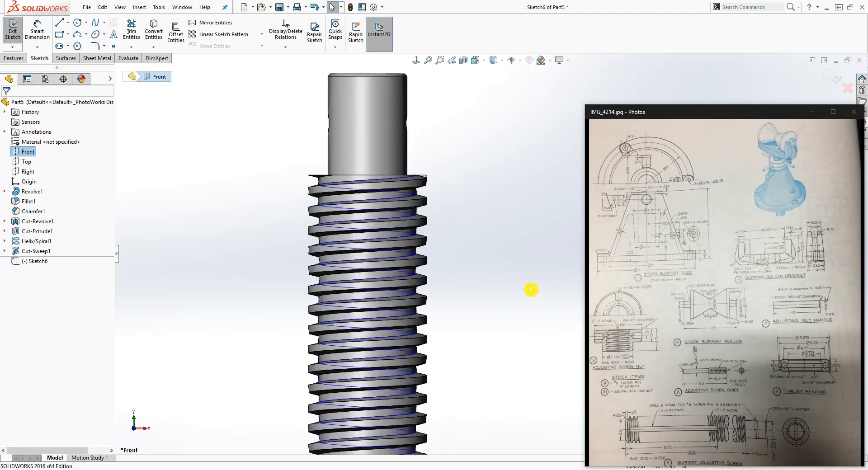
{"action": "key", "text": "l"}
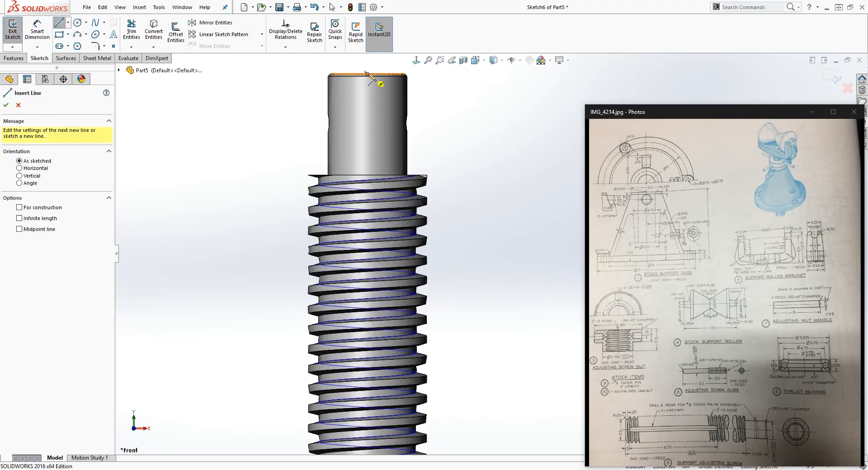
{"action": "left_click", "coordinate": [367, 74]}
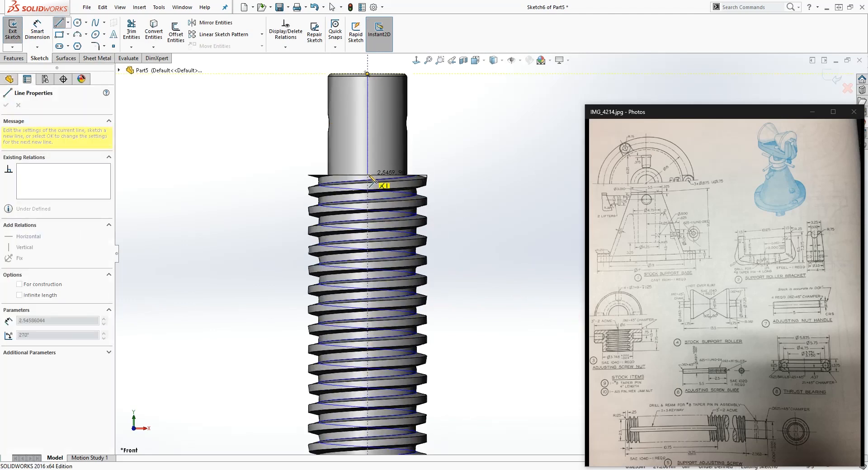
{"action": "left_click", "coordinate": [367, 176]}
{"action": "key", "text": "Escape"}
{"action": "scroll", "coordinate": [367, 82], "scroll_direction": "down", "scroll_amount": 5}
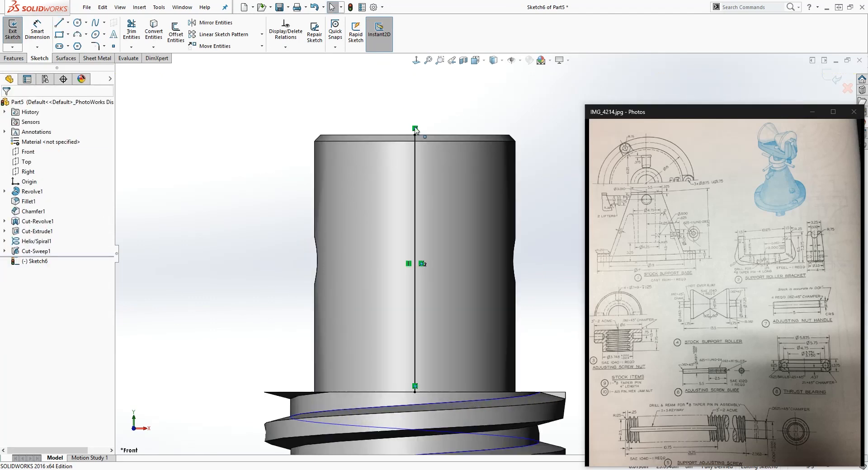
Turn the vertical line along the shaft axis into construction geometry
{"action": "left_click", "coordinate": [415, 183]}
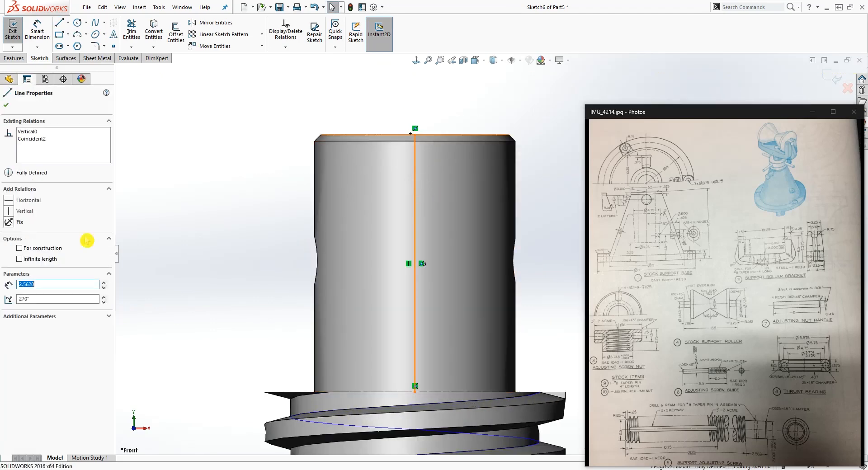
{"action": "left_click", "coordinate": [20, 249]}
{"action": "key", "text": "Escape"}
Convert the edges of the small triangular face left at the thread's upper end into sketch lines
{"action": "scroll", "coordinate": [373, 345], "scroll_direction": "up", "scroll_amount": 2}
{"action": "scroll", "coordinate": [476, 368], "scroll_direction": "down", "scroll_amount": 3}
{"action": "scroll", "coordinate": [522, 357], "scroll_direction": "up", "scroll_amount": 2}
{"action": "scroll", "coordinate": [551, 323], "scroll_direction": "down", "scroll_amount": 5}
{"action": "left_click", "coordinate": [552, 280]}
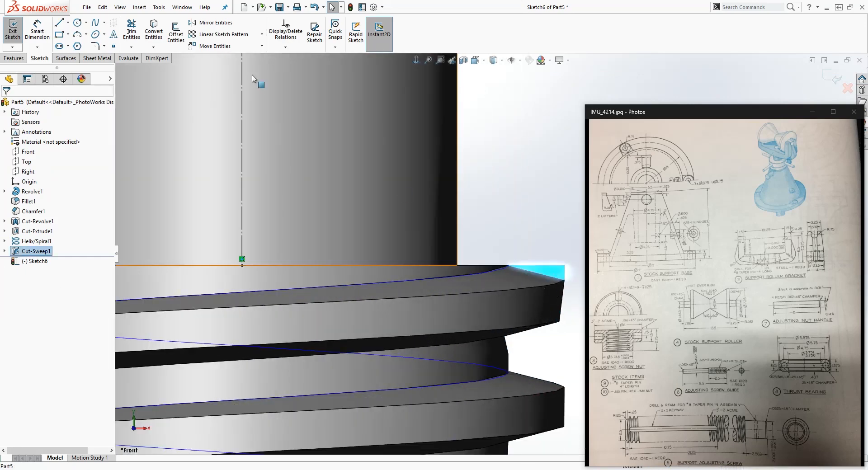
{"action": "left_click", "coordinate": [153, 29]}
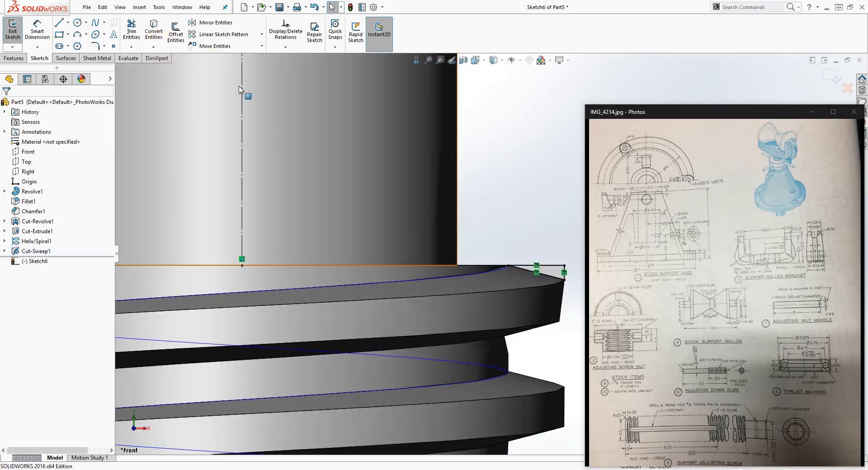
Make a 360° revolved cut of the triangle about the construction line to trim the thread's upper end
{"action": "scroll", "coordinate": [447, 245], "scroll_direction": "up", "scroll_amount": 3}
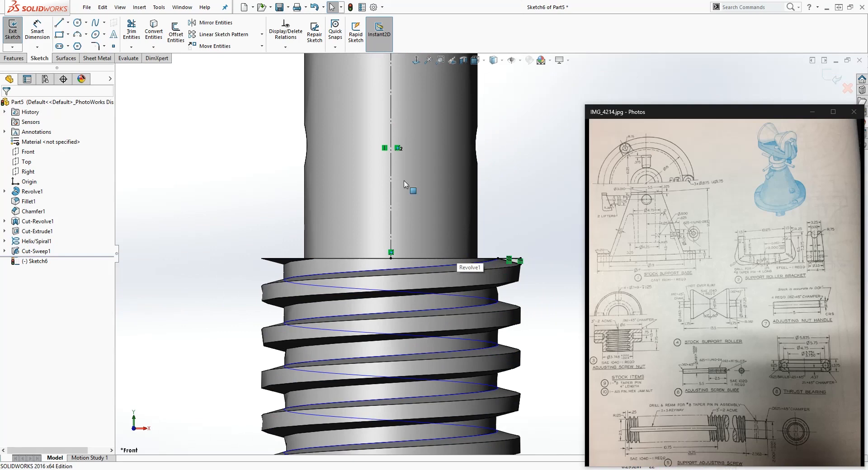
{"action": "left_click", "coordinate": [14, 58]}
{"action": "left_click", "coordinate": [184, 36]}
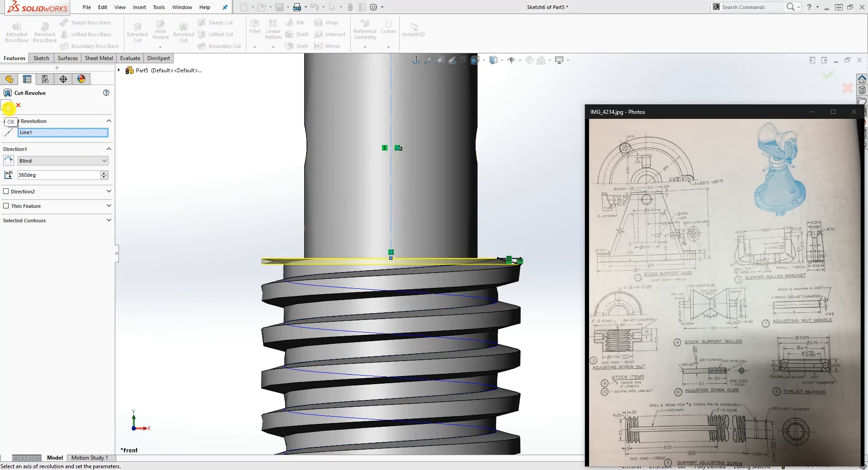
{"action": "left_click", "coordinate": [8, 107]}
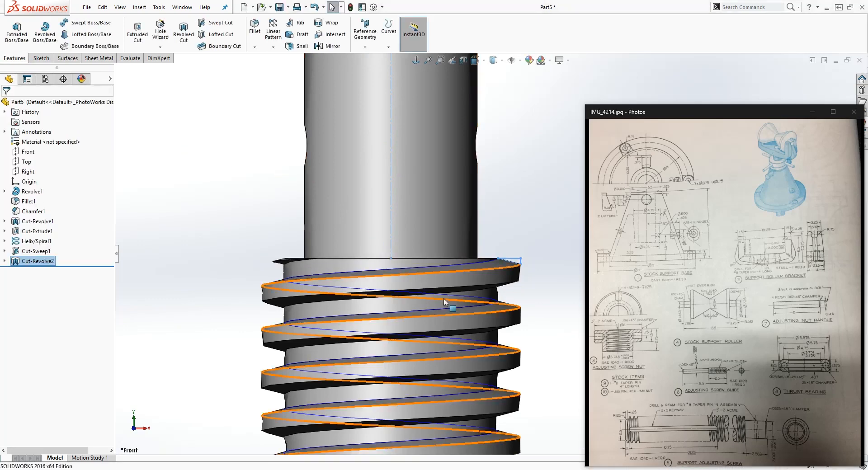
Hide the helix curve of the thread
{"action": "scroll", "coordinate": [452, 305], "scroll_direction": "up", "scroll_amount": 12}
{"action": "left_click", "coordinate": [514, 343]}
{"action": "scroll", "coordinate": [520, 400], "scroll_direction": "down", "scroll_amount": 5}
{"action": "scroll", "coordinate": [468, 330], "scroll_direction": "down", "scroll_amount": 2}
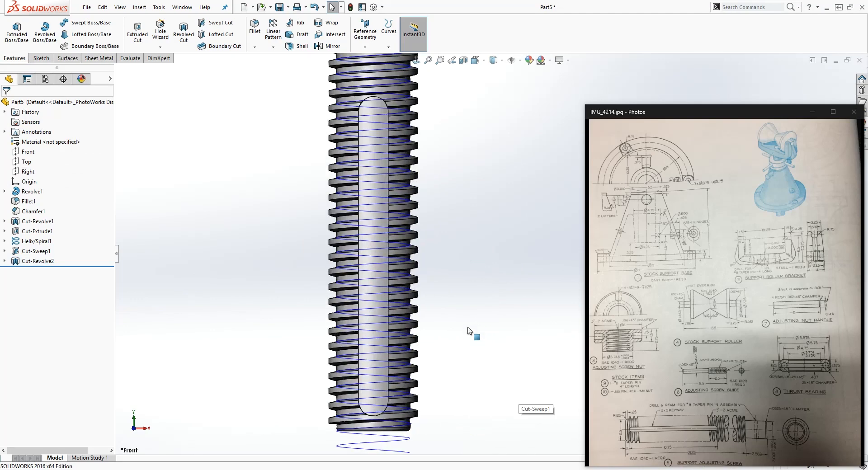
{"action": "right_click", "coordinate": [45, 241]}
{"action": "left_click", "coordinate": [66, 221]}
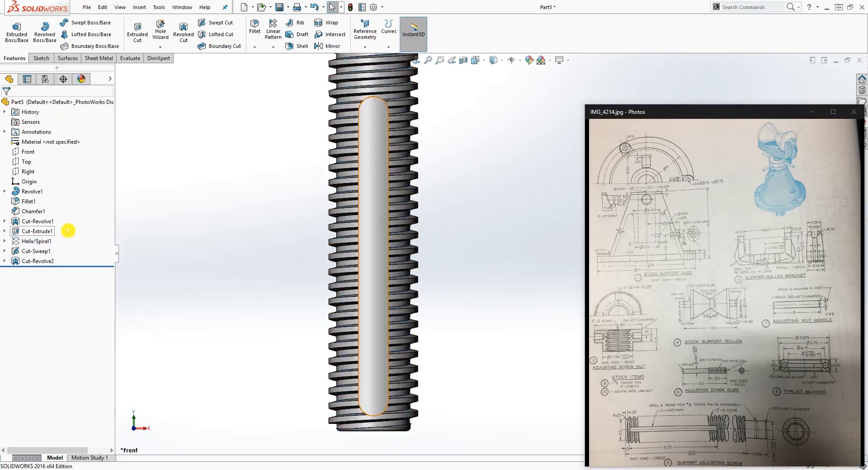
Create a reference plane parallel to the screw's lower end face, with a flipped offset of 0.5 in into the threaded body
{"action": "scroll", "coordinate": [504, 255], "scroll_direction": "up", "scroll_amount": 2}
{"action": "scroll", "coordinate": [474, 100], "scroll_direction": "up", "scroll_amount": 3}
{"action": "middle_click_drag", "start_coordinate": [471, 257], "coordinate": [525, 205]}
{"action": "scroll", "coordinate": [506, 292], "scroll_direction": "down", "scroll_amount": 4}
{"action": "middle_click_drag", "start_coordinate": [507, 291], "coordinate": [498, 325]}
{"action": "scroll", "coordinate": [462, 348], "scroll_direction": "down", "scroll_amount": 4}
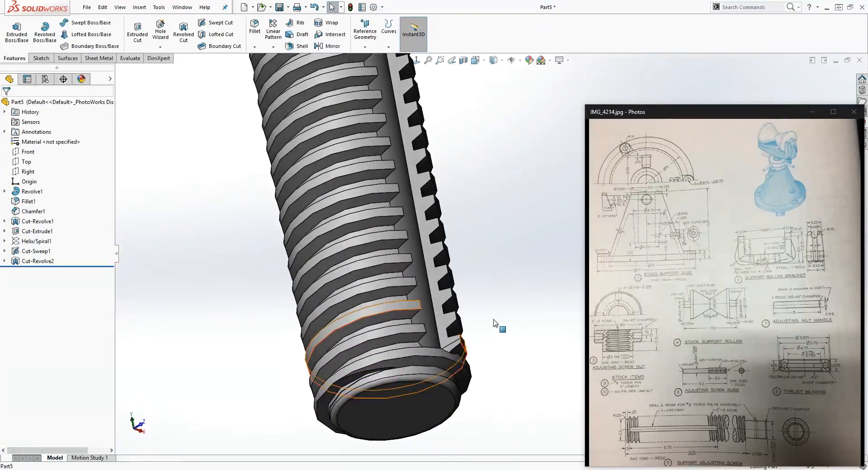
{"action": "left_click", "coordinate": [365, 47]}
{"action": "left_click", "coordinate": [371, 58]}
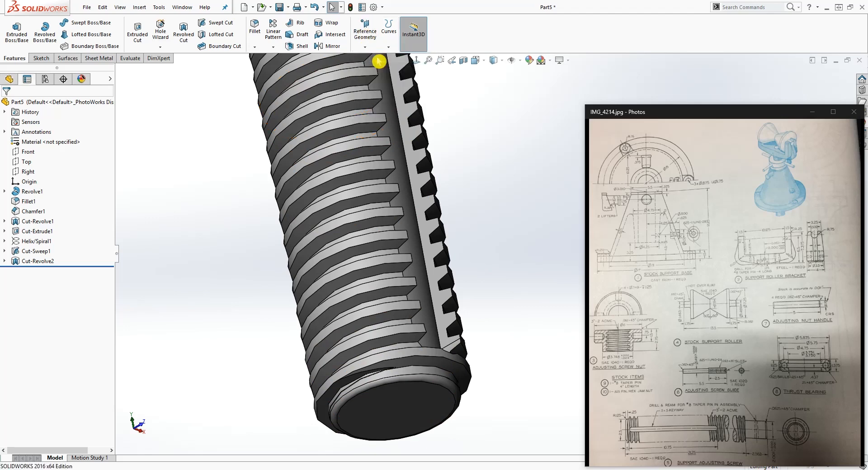
{"action": "left_click", "coordinate": [416, 402]}
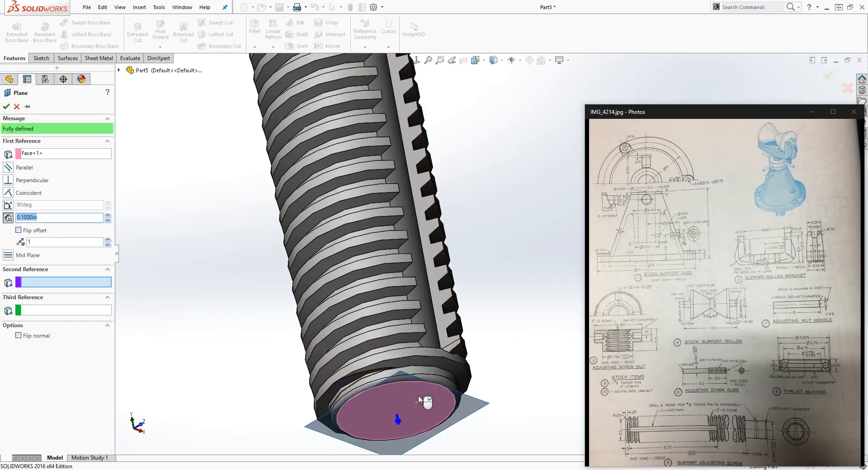
{"action": "middle_click_drag", "start_coordinate": [512, 261], "coordinate": [489, 355]}
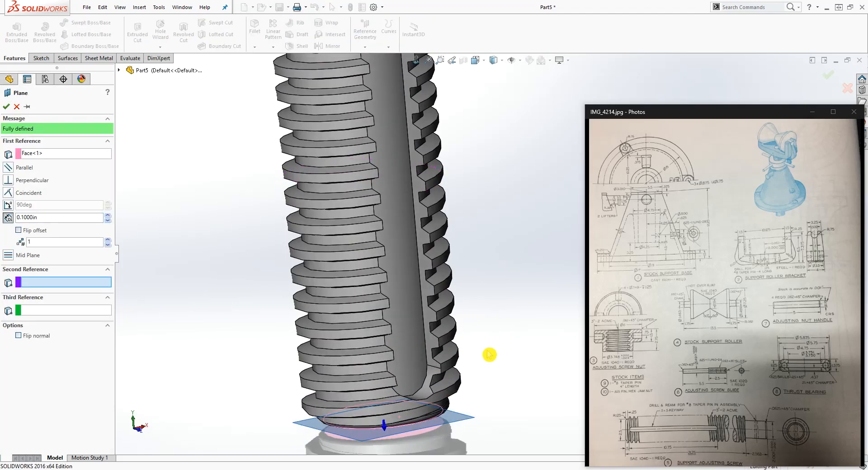
{"action": "left_click", "coordinate": [19, 231]}
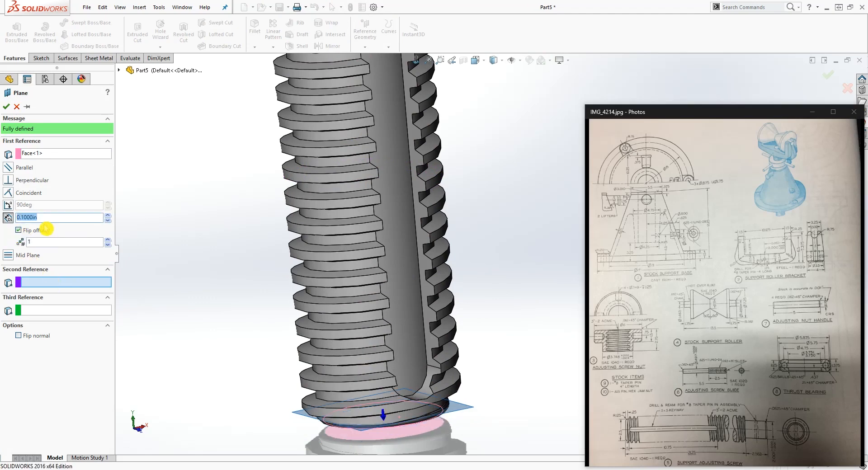
{"action": "type", "text": ".5"}
{"action": "key", "text": "Return"}
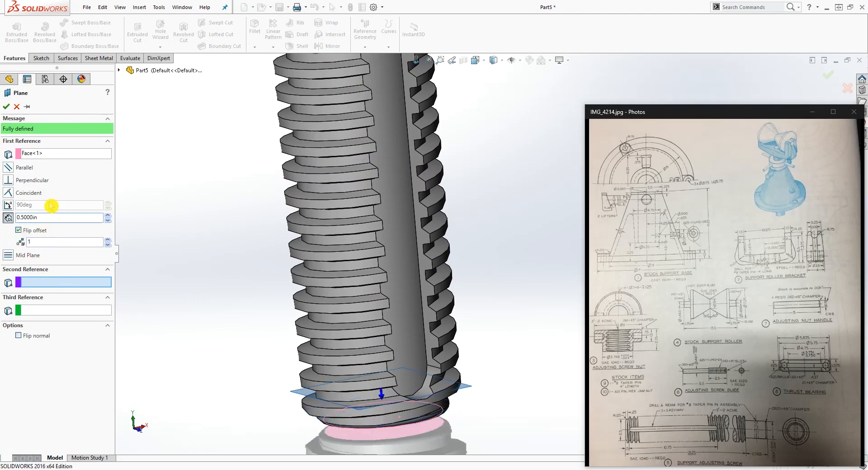
{"action": "left_click", "coordinate": [7, 107]}
Hide the new reference plane near the screw's lower end
{"action": "middle_click_drag", "start_coordinate": [393, 271], "coordinate": [484, 357]}
{"action": "scroll", "coordinate": [467, 390], "scroll_direction": "down", "scroll_amount": 1}
{"action": "left_click", "coordinate": [468, 389]}
{"action": "scroll", "coordinate": [456, 359], "scroll_direction": "down", "scroll_amount": 1}
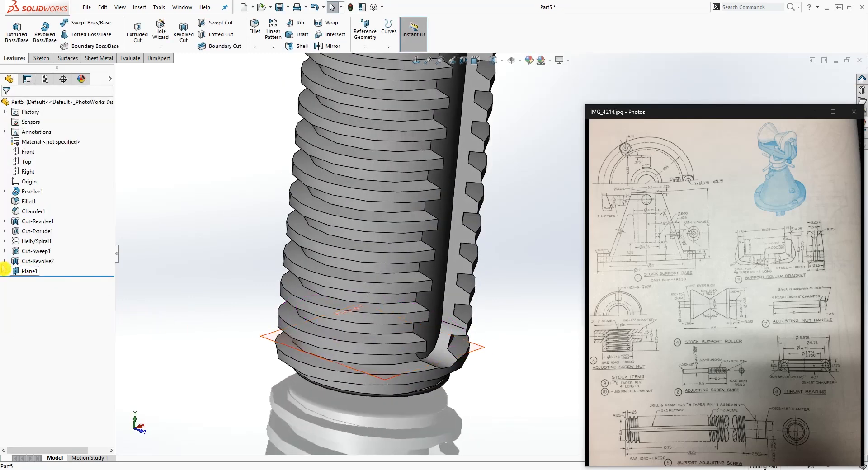
{"action": "right_click", "coordinate": [18, 270]}
{"action": "left_click", "coordinate": [40, 258]}
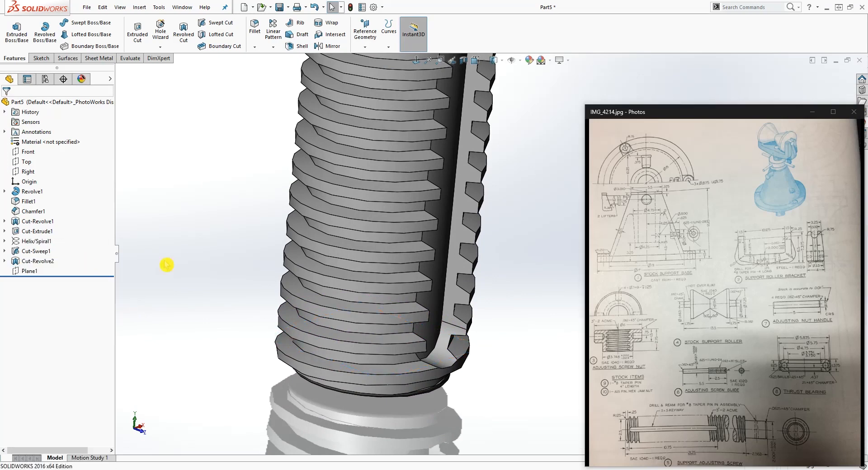
Save the part as "support adjusting screw" in the folder with the other stock support parts
{"action": "middle_click_drag", "start_coordinate": [407, 395], "coordinate": [212, 342]}
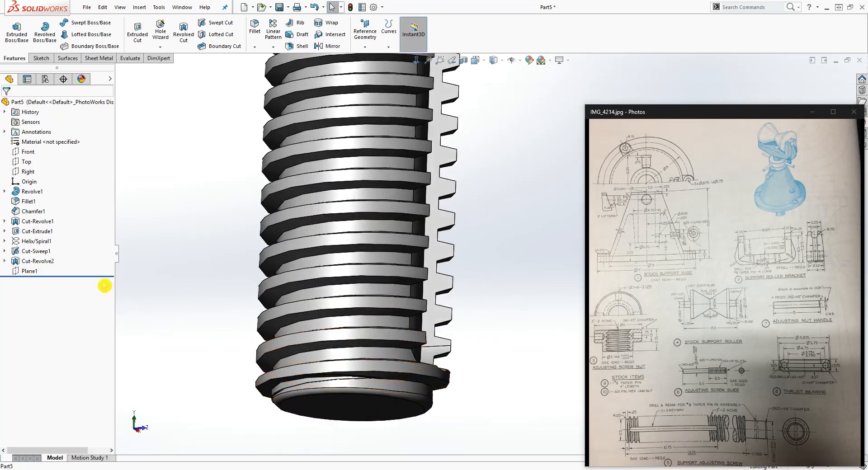
{"action": "scroll", "coordinate": [485, 287], "scroll_direction": "up", "scroll_amount": 6}
{"action": "scroll", "coordinate": [497, 167], "scroll_direction": "up", "scroll_amount": 4}
{"action": "scroll", "coordinate": [527, 130], "scroll_direction": "down", "scroll_amount": 4}
{"action": "scroll", "coordinate": [515, 129], "scroll_direction": "up", "scroll_amount": 1}
{"action": "middle_click_drag", "start_coordinate": [511, 135], "coordinate": [419, 147]}
{"action": "scroll", "coordinate": [455, 197], "scroll_direction": "up", "scroll_amount": 3}
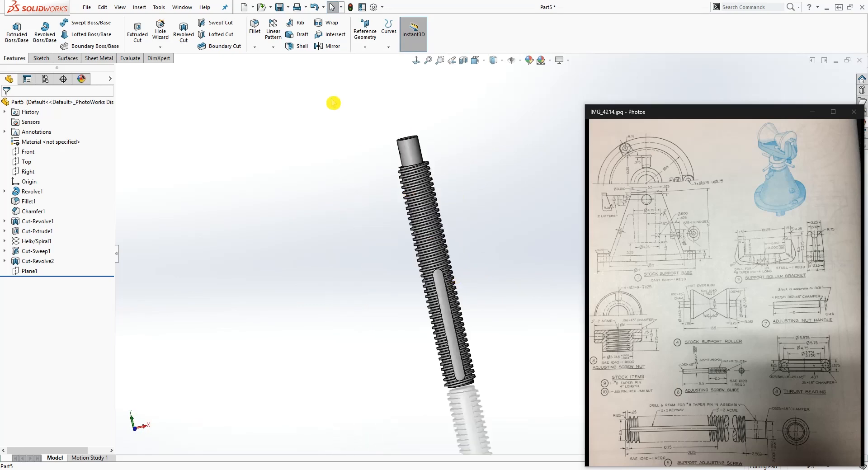
{"action": "left_click", "coordinate": [279, 8]}
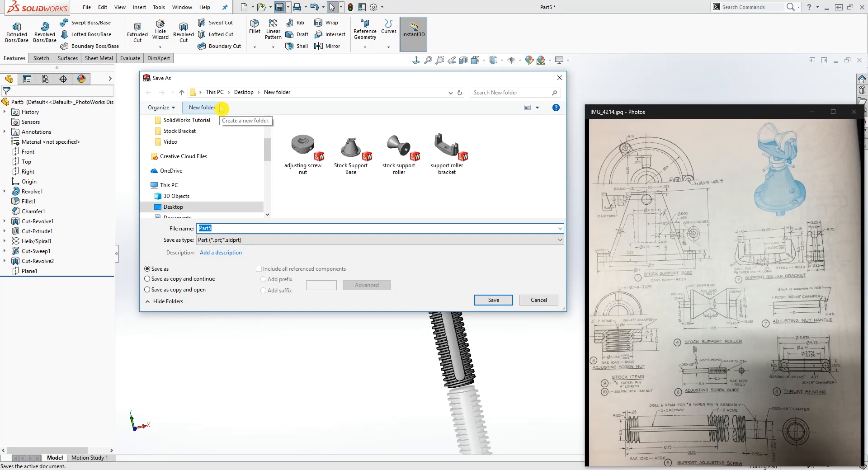
{"action": "type", "text": "support adjusting screw"}
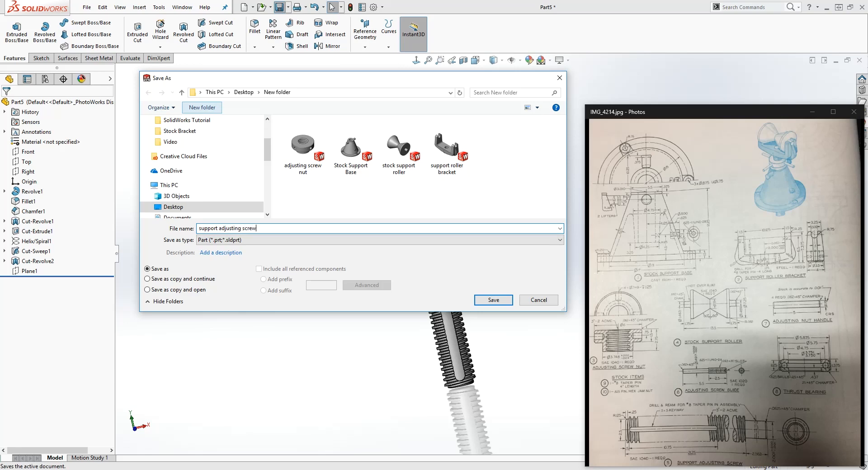
{"action": "left_click", "coordinate": [493, 301]}
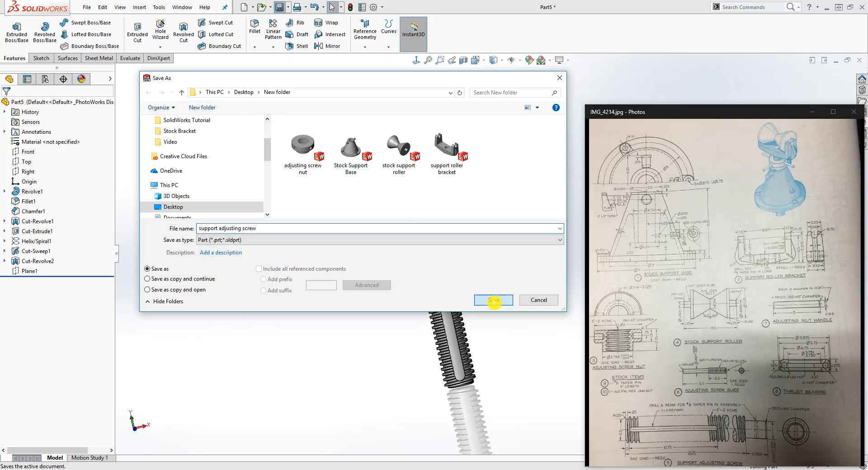
Create a new part document
{"action": "scroll", "coordinate": [492, 291], "scroll_direction": "down", "scroll_amount": 3}
{"action": "middle_click_drag", "start_coordinate": [494, 246], "coordinate": [525, 221]}
{"action": "scroll", "coordinate": [495, 321], "scroll_direction": "up", "scroll_amount": 2}
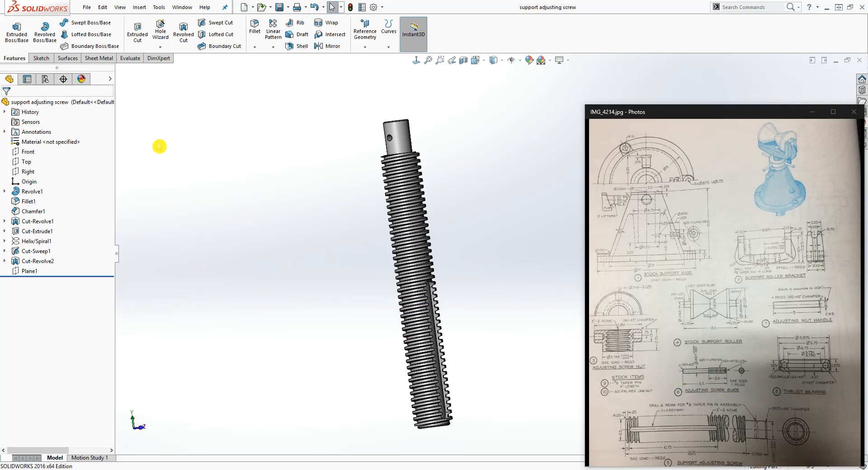
{"action": "left_click", "coordinate": [244, 6]}
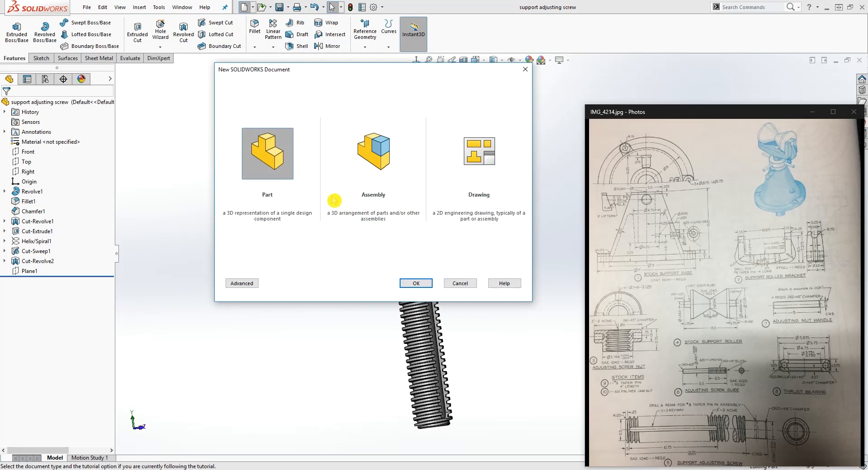
{"action": "left_click", "coordinate": [419, 286]}
Change the number of decimals for the length unit in the new part's document properties
{"action": "left_click", "coordinate": [373, 6]}
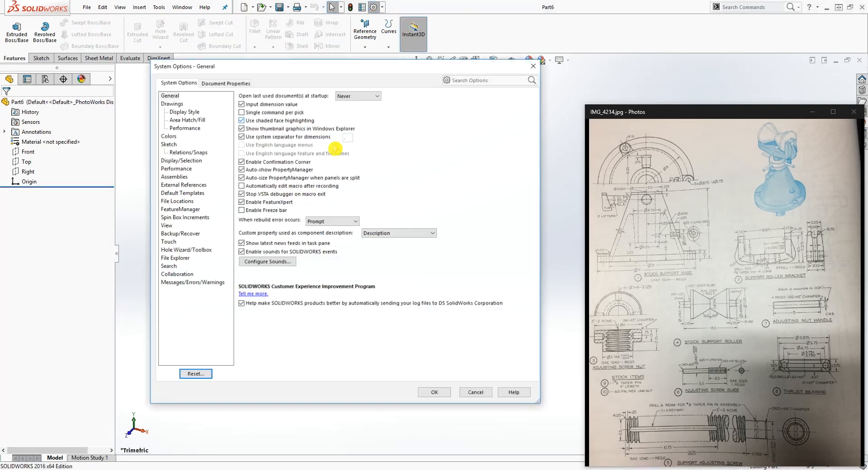
{"action": "left_click", "coordinate": [225, 83]}
{"action": "left_click", "coordinate": [167, 160]}
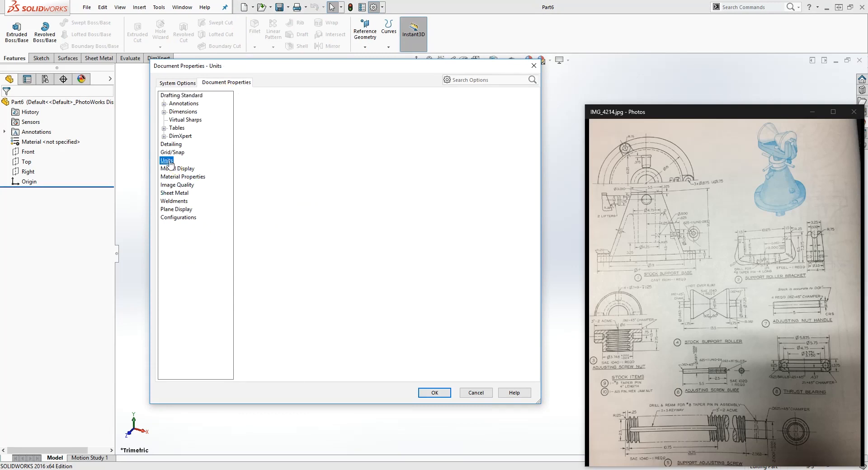
{"action": "left_click", "coordinate": [389, 174]}
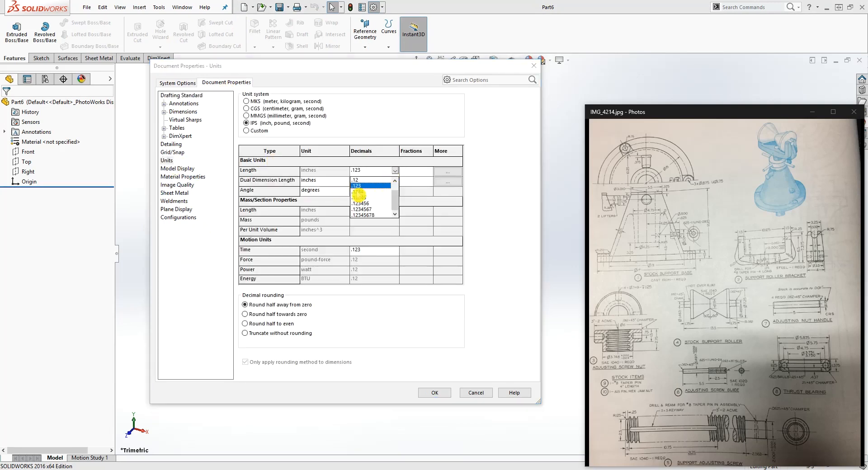
{"action": "left_click", "coordinate": [382, 218]}
{"action": "left_click", "coordinate": [435, 393]}
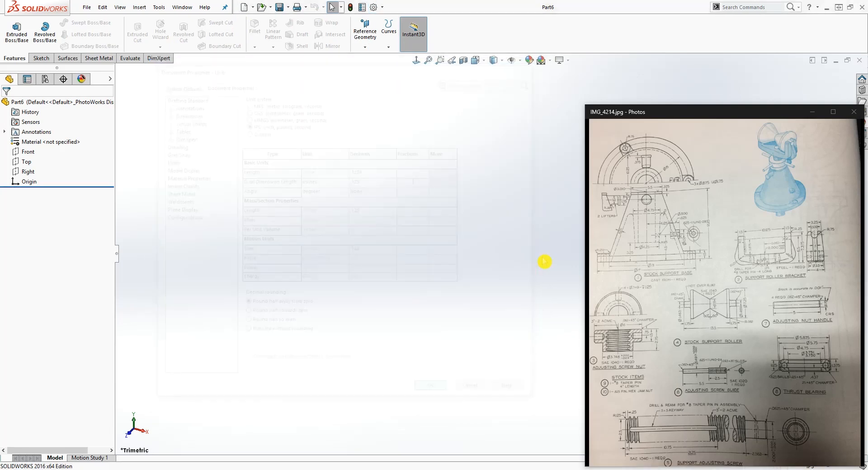
Sketch a closed stepped half-profile about 4.76 in long on the Right plane, starting at the origin, with the taller section at the far end
{"action": "left_click", "coordinate": [28, 171]}
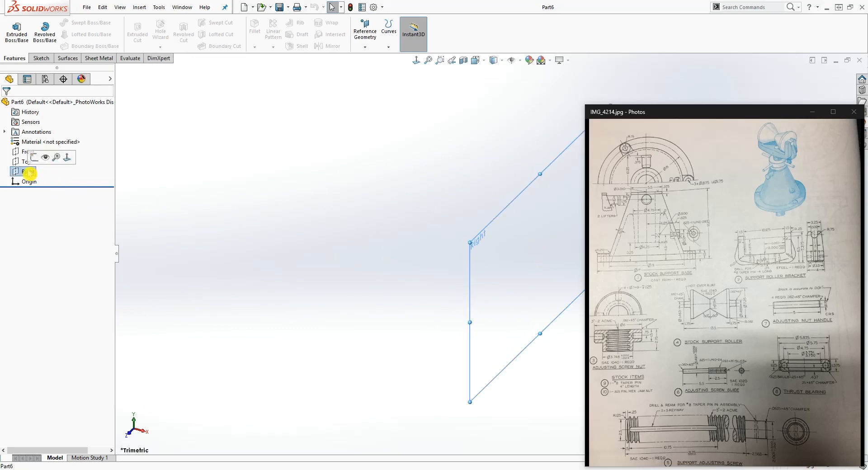
{"action": "middle_click_drag", "start_coordinate": [547, 270], "coordinate": [511, 249]}
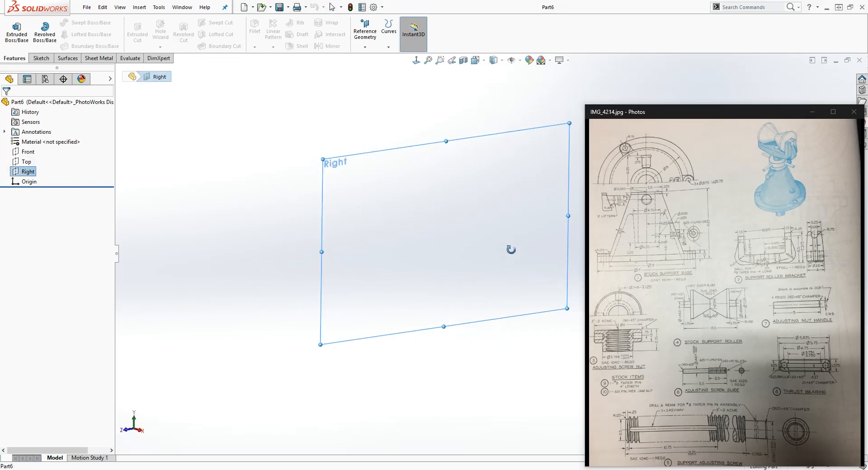
{"action": "left_click", "coordinate": [41, 57]}
{"action": "left_click", "coordinate": [15, 32]}
{"action": "scroll", "coordinate": [520, 277], "scroll_direction": "up", "scroll_amount": 5}
{"action": "scroll", "coordinate": [544, 239], "scroll_direction": "down", "scroll_amount": 4}
{"action": "scroll", "coordinate": [541, 243], "scroll_direction": "up", "scroll_amount": 1}
{"action": "scroll", "coordinate": [546, 254], "scroll_direction": "down", "scroll_amount": 2}
{"action": "key", "text": "l"}
{"action": "left_click", "coordinate": [281, 289]}
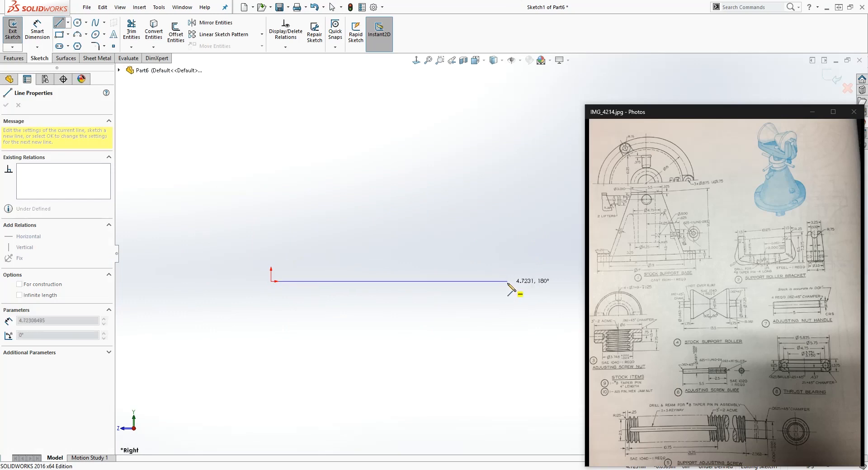
{"action": "left_click", "coordinate": [509, 282]}
{"action": "left_click", "coordinate": [509, 234]}
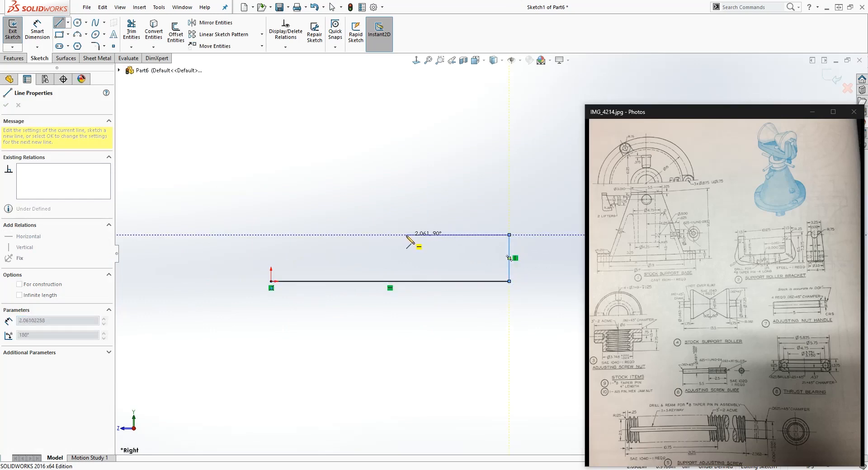
{"action": "left_click", "coordinate": [406, 234]}
{"action": "left_click", "coordinate": [406, 262]}
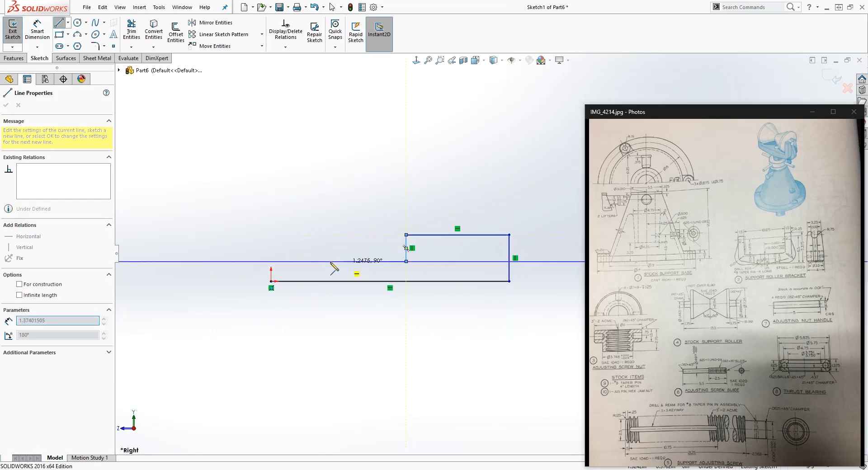
{"action": "left_click", "coordinate": [271, 261]}
{"action": "left_click", "coordinate": [271, 281]}
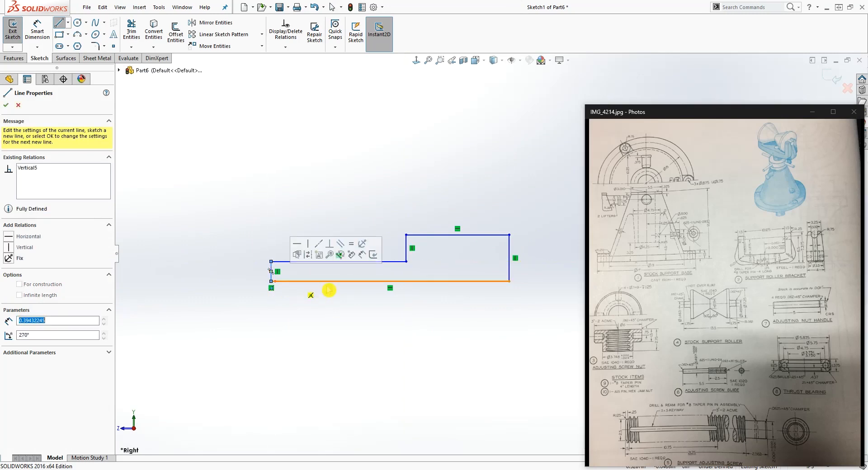
Convert the profile's long base line through the origin into a construction centerline
{"action": "key", "text": "Escape"}
{"action": "key", "text": "Escape"}
{"action": "left_click", "coordinate": [316, 282]}
{"action": "left_click", "coordinate": [19, 249]}
{"action": "key", "text": "Escape"}
Dimension the taller section as a diameter across the centerline and set it to 0.625 in
{"action": "right_click_drag", "start_coordinate": [335, 418], "coordinate": [342, 357]}
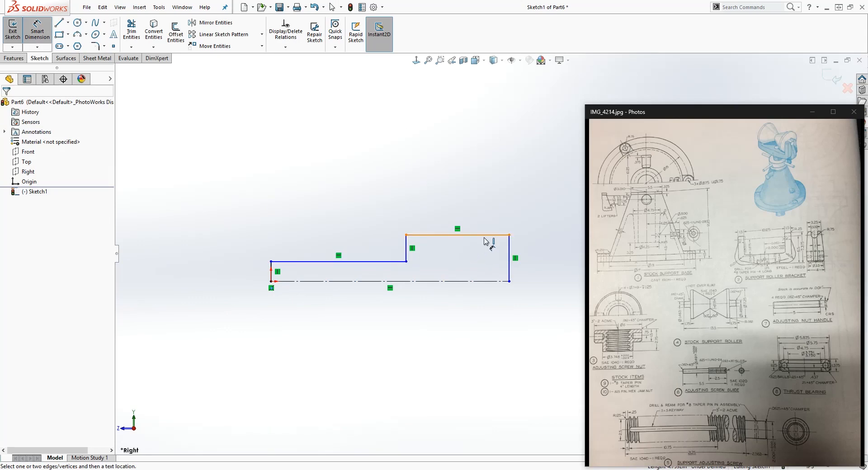
{"action": "left_click", "coordinate": [497, 235]}
{"action": "left_click", "coordinate": [497, 281]}
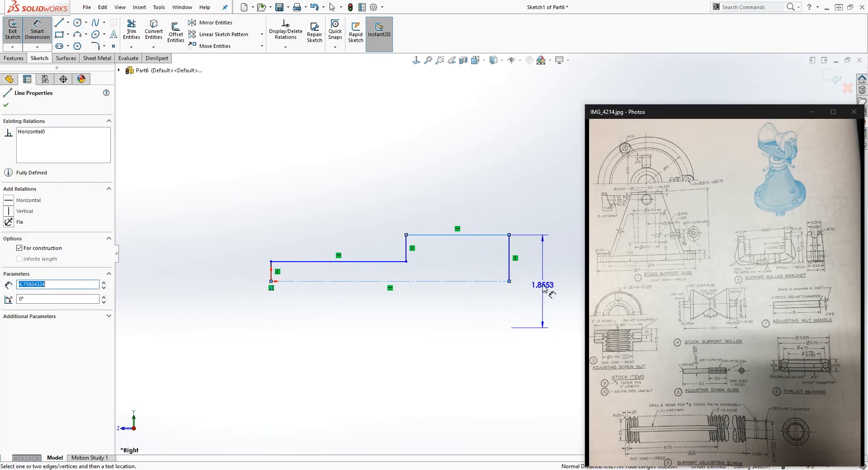
{"action": "left_click", "coordinate": [546, 286]}
{"action": "type", "text": ".625"}
{"action": "key", "text": "Return"}
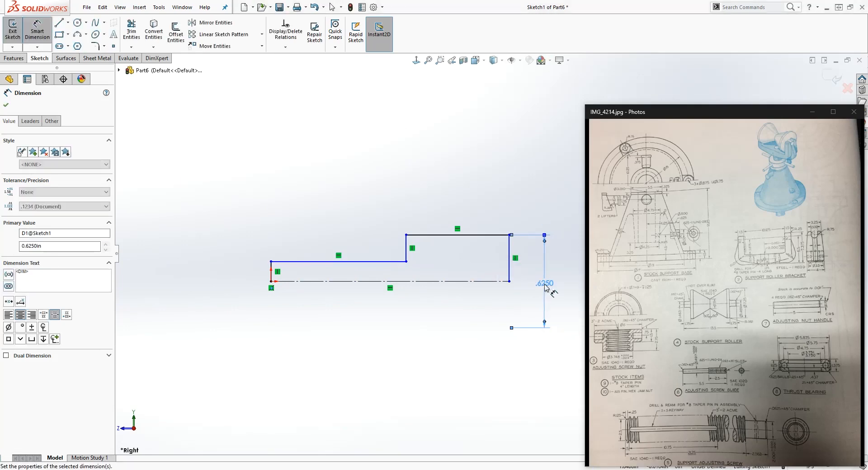
{"action": "left_click", "coordinate": [450, 226]}
{"action": "left_click", "coordinate": [452, 169]}
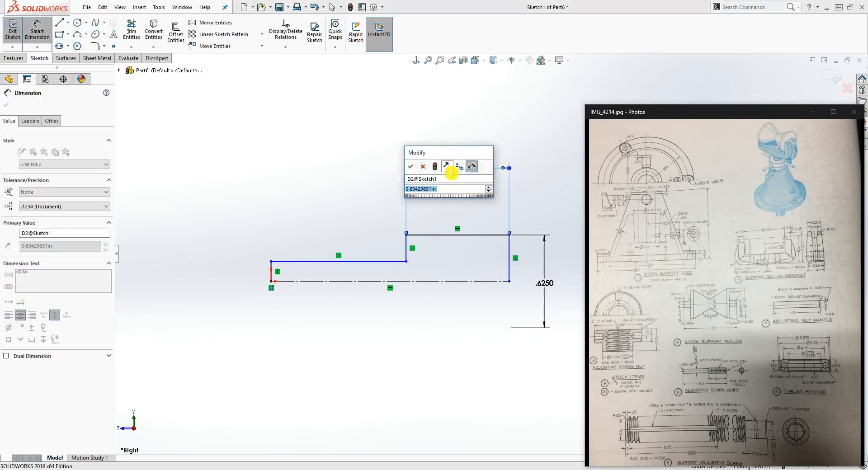
{"action": "key", "text": "Return"}
{"action": "key", "text": "Escape"}
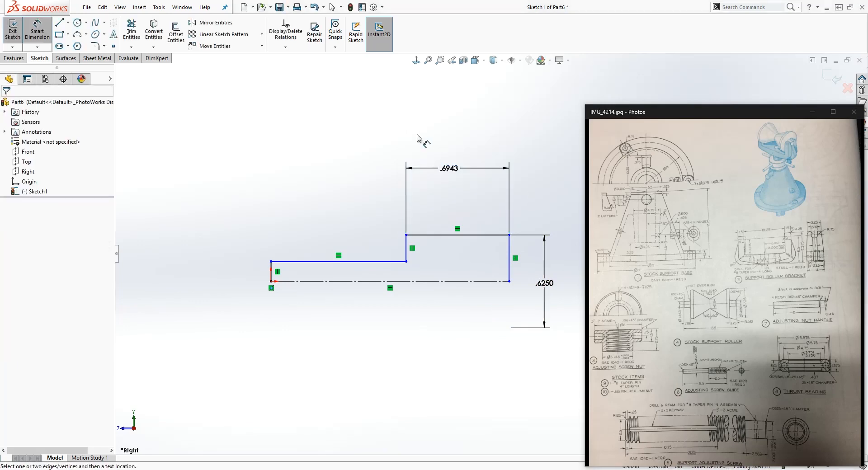
{"action": "key", "text": "Escape"}
{"action": "left_click", "coordinate": [416, 171]}
{"action": "key", "text": "Delete"}
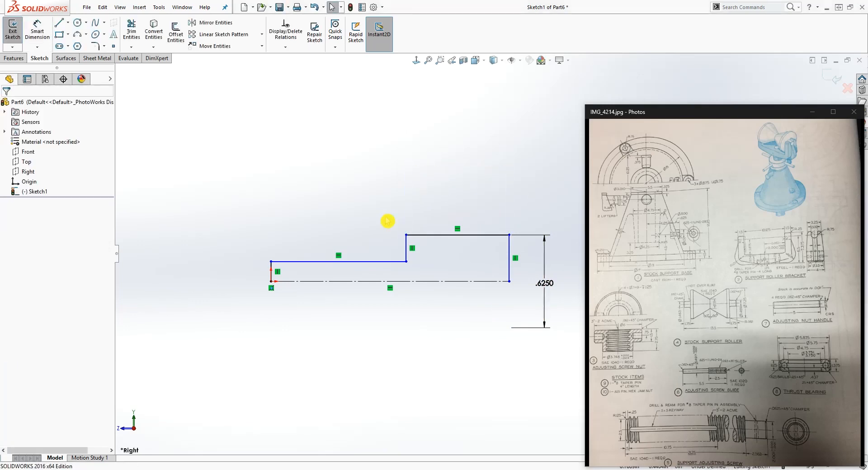
Dimension the centerline's full length and set it to 5.5 in
{"action": "right_click_drag", "start_coordinate": [423, 368], "coordinate": [434, 292]}
{"action": "left_click", "coordinate": [429, 282]}
{"action": "left_click", "coordinate": [413, 357]}
{"action": "type", "text": "5."}
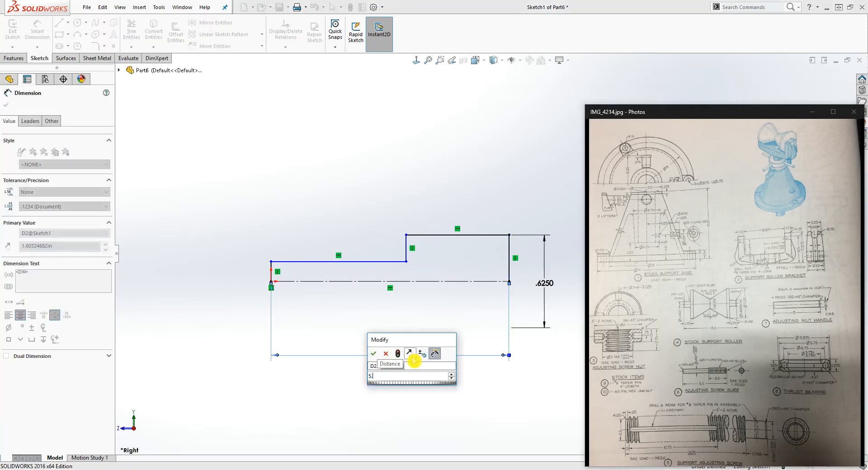
{"action": "type", "text": "5"}
{"action": "left_click", "coordinate": [413, 360]}
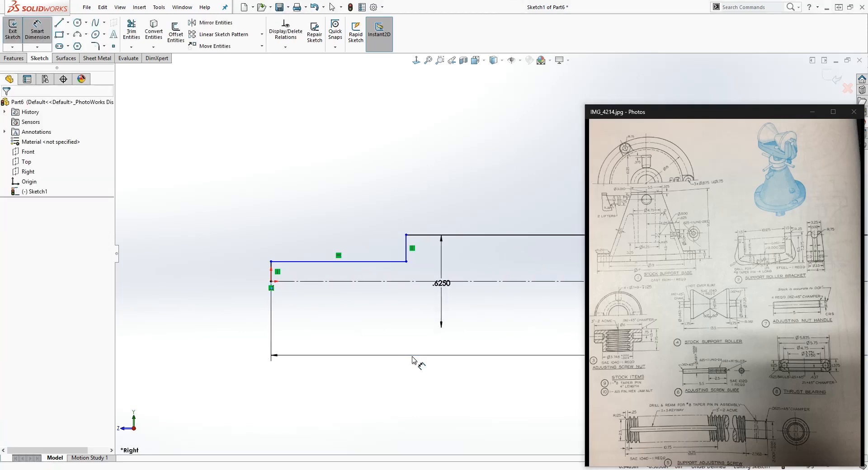
Move the 0.625 in diameter dimension clear of the profile, beyond the end of the taller section
{"action": "scroll", "coordinate": [416, 360], "scroll_direction": "up", "scroll_amount": 10}
{"action": "scroll", "coordinate": [557, 286], "scroll_direction": "down", "scroll_amount": 3}
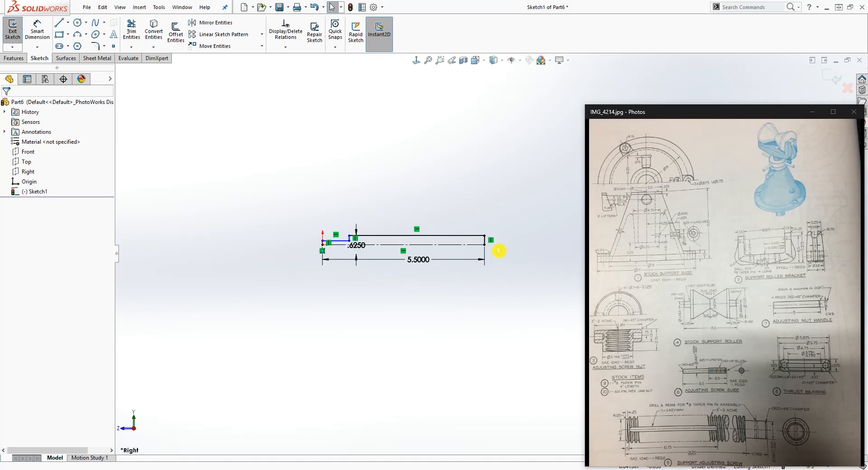
{"action": "left_click_drag", "start_coordinate": [358, 245], "coordinate": [536, 244]}
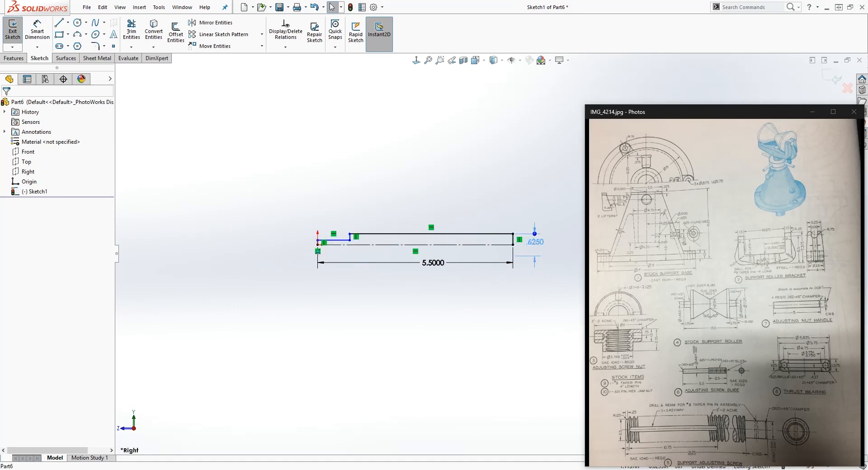
{"action": "scroll", "coordinate": [484, 235], "scroll_direction": "down", "scroll_amount": 4}
{"action": "scroll", "coordinate": [542, 261], "scroll_direction": "up", "scroll_amount": 3}
{"action": "scroll", "coordinate": [571, 271], "scroll_direction": "down", "scroll_amount": 1}
{"action": "left_click", "coordinate": [572, 272]}
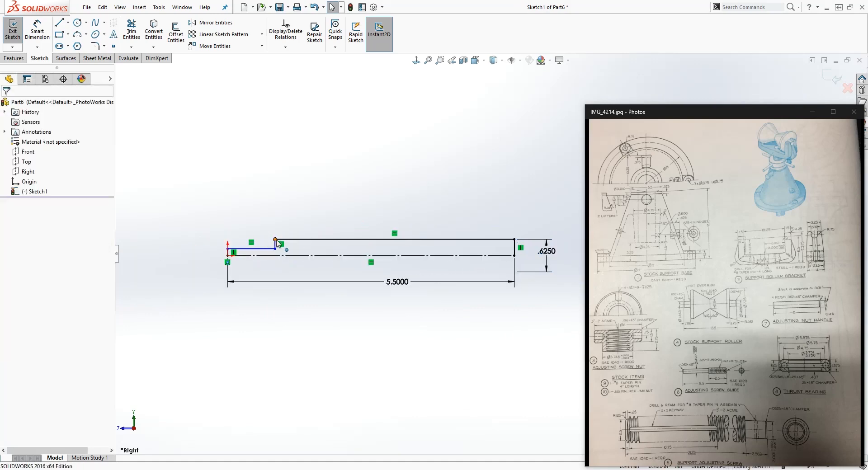
Shift the shoulder toward the middle of the profile and dimension the taller section's length as 2.5 in
{"action": "left_click_drag", "start_coordinate": [276, 240], "coordinate": [365, 240]}
{"action": "left_click", "coordinate": [442, 362]}
{"action": "right_click_drag", "start_coordinate": [443, 362], "coordinate": [447, 316]}
{"action": "left_click", "coordinate": [459, 239]}
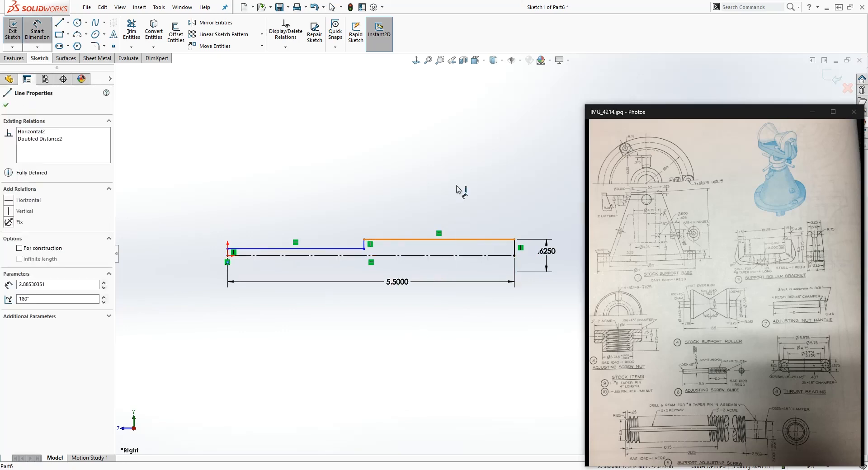
{"action": "left_click", "coordinate": [457, 176]}
{"action": "type", "text": "2.5"}
{"action": "key", "text": "Return"}
{"action": "key", "text": "Escape"}
{"action": "left_click_drag", "start_coordinate": [457, 174], "coordinate": [447, 195]}
Dimension the thinner section as a diameter across the centerline and set it to 0.497 in
{"action": "left_click", "coordinate": [389, 378]}
{"action": "right_click_drag", "start_coordinate": [364, 370], "coordinate": [360, 332]}
{"action": "scroll", "coordinate": [238, 259], "scroll_direction": "down", "scroll_amount": 1}
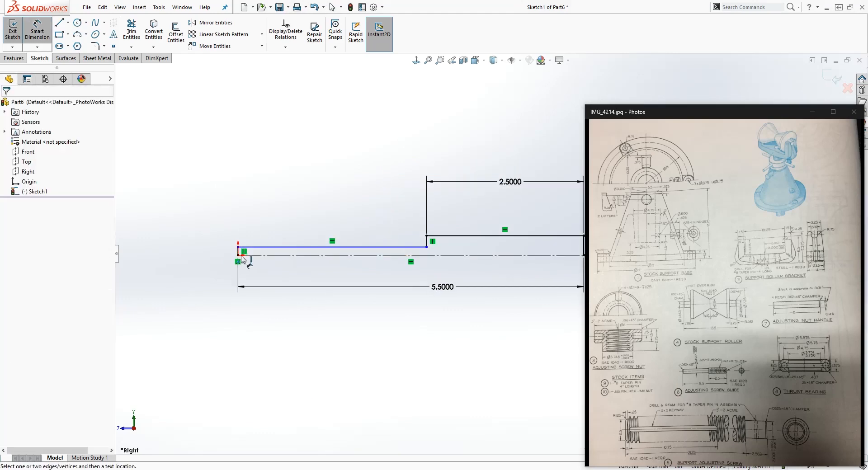
{"action": "left_click", "coordinate": [253, 247]}
{"action": "left_click", "coordinate": [246, 256]}
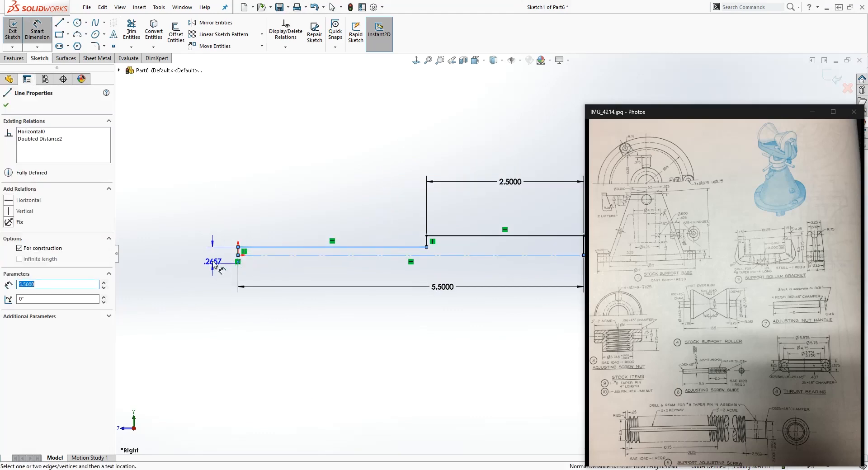
{"action": "left_click", "coordinate": [217, 263]}
{"action": "type", "text": "."}
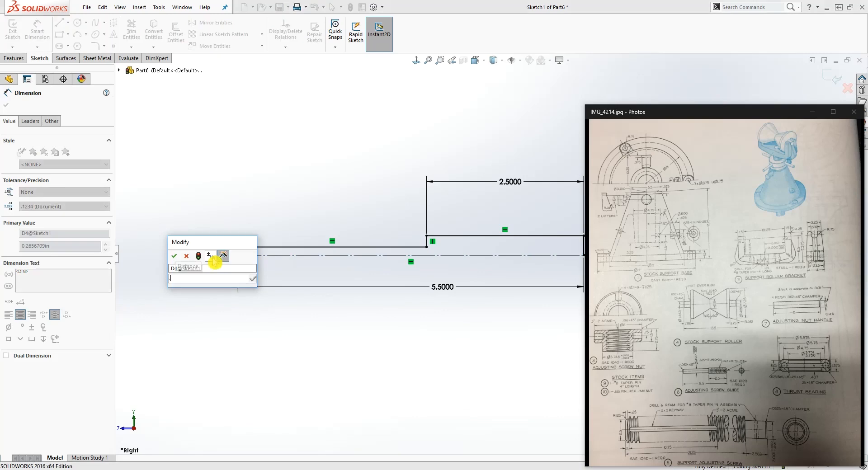
{"action": "type", "text": "4"}
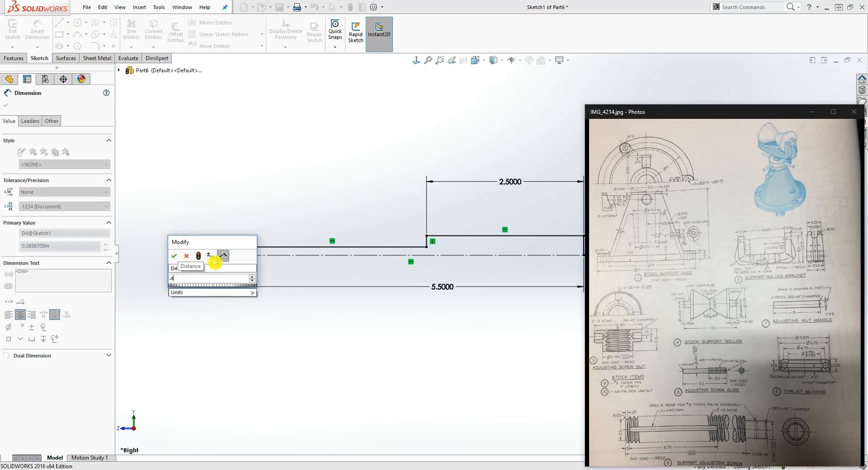
{"action": "type", "text": "97"}
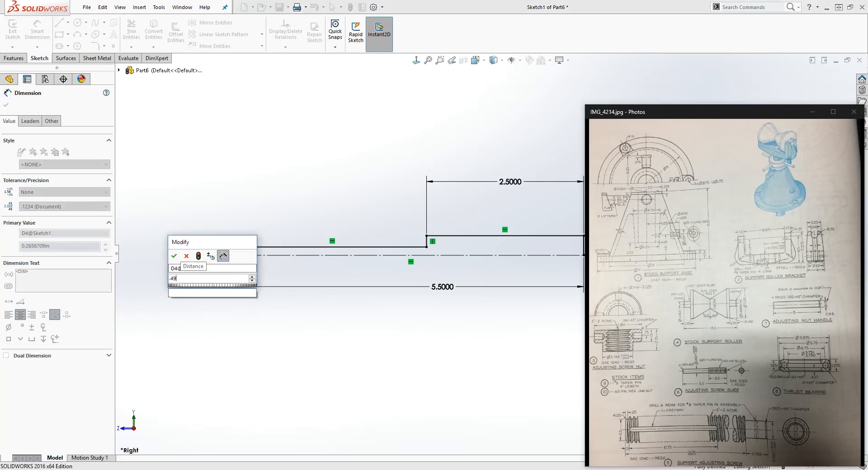
{"action": "key", "text": "Return"}
{"action": "key", "text": "f"}
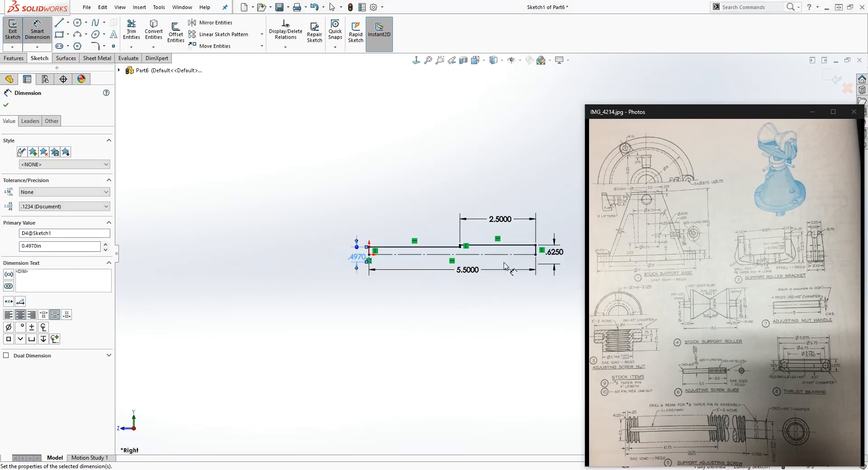
Draw a solid line over the centerline from the origin to the far end to close the profile
{"action": "scroll", "coordinate": [512, 255], "scroll_direction": "down", "scroll_amount": 4}
{"action": "key", "text": "Escape"}
{"action": "right_click_drag", "start_coordinate": [279, 271], "coordinate": [253, 268]}
{"action": "left_click_drag", "start_coordinate": [210, 255], "coordinate": [562, 257]}
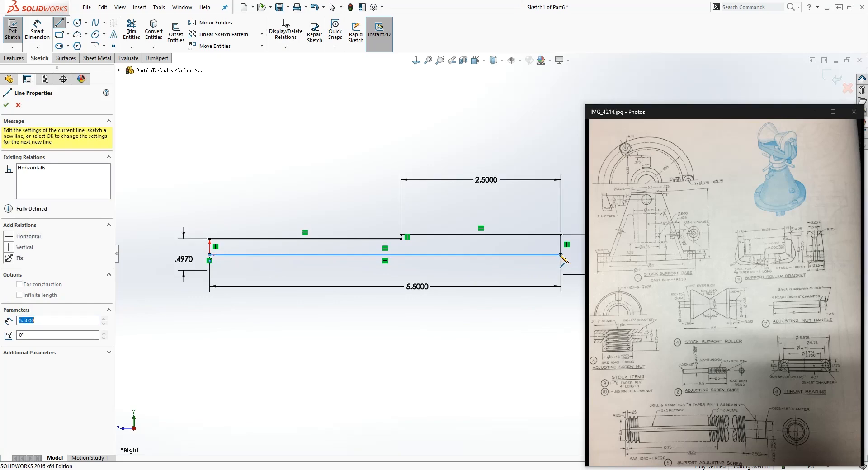
{"action": "key", "text": "Escape"}
{"action": "scroll", "coordinate": [548, 291], "scroll_direction": "up", "scroll_amount": 4}
{"action": "scroll", "coordinate": [564, 252], "scroll_direction": "down", "scroll_amount": 4}
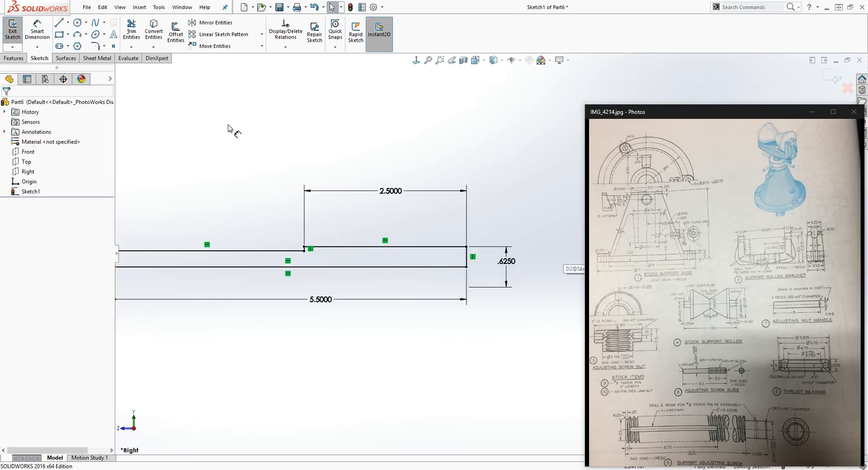
Revolve the closed profile 360 degrees around the centerline into a solid stepped shaft
{"action": "left_click", "coordinate": [4, 59]}
{"action": "left_click", "coordinate": [45, 32]}
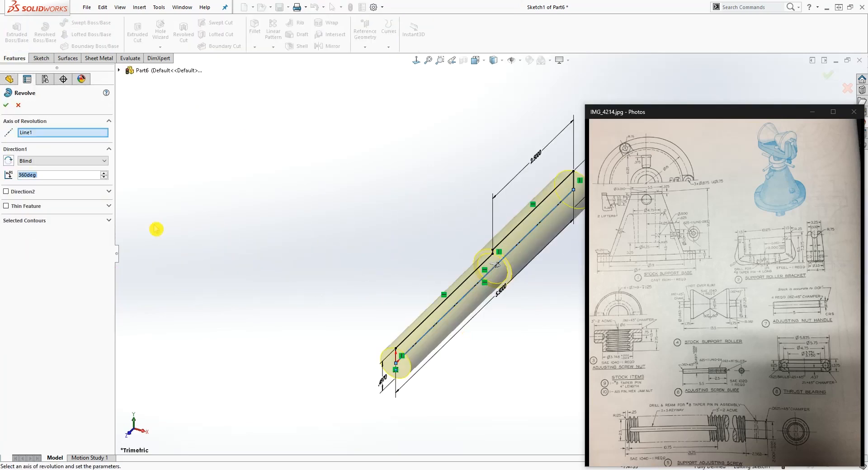
{"action": "left_click", "coordinate": [7, 106]}
Sketch a center rectangle about 0.85 in wide on the thicker section's end face, centered on the origin and extending past both sides
{"action": "middle_click_drag", "start_coordinate": [494, 327], "coordinate": [409, 352]}
{"action": "left_click", "coordinate": [514, 329]}
{"action": "scroll", "coordinate": [533, 292], "scroll_direction": "up", "scroll_amount": 2}
{"action": "scroll", "coordinate": [530, 247], "scroll_direction": "down", "scroll_amount": 5}
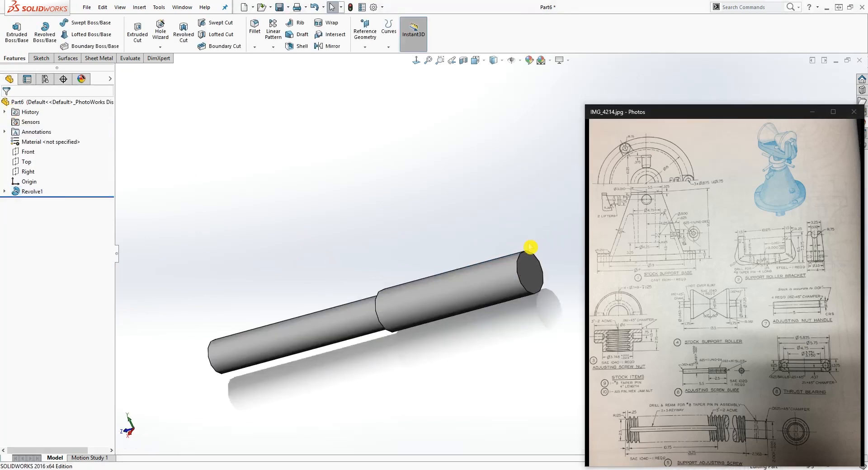
{"action": "left_click", "coordinate": [535, 275]}
{"action": "left_click", "coordinate": [41, 59]}
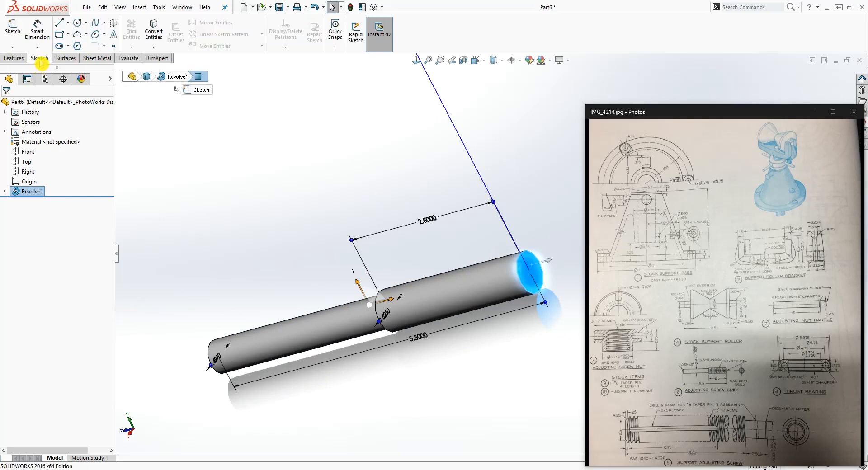
{"action": "left_click", "coordinate": [13, 28]}
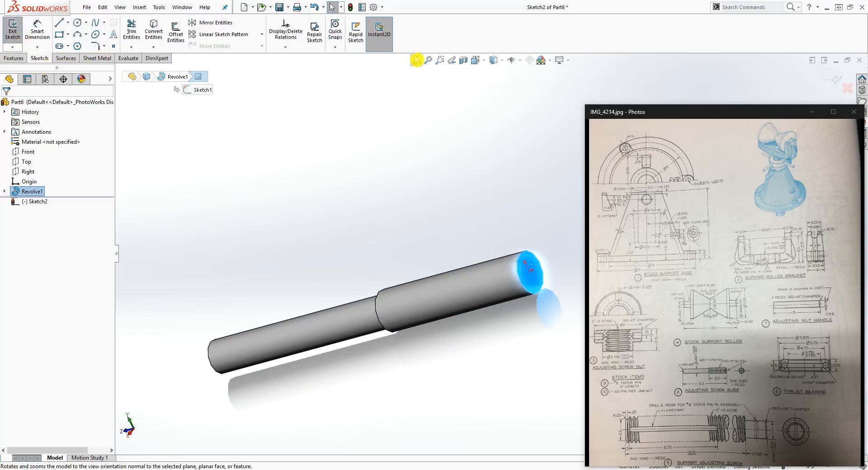
{"action": "left_click", "coordinate": [417, 59]}
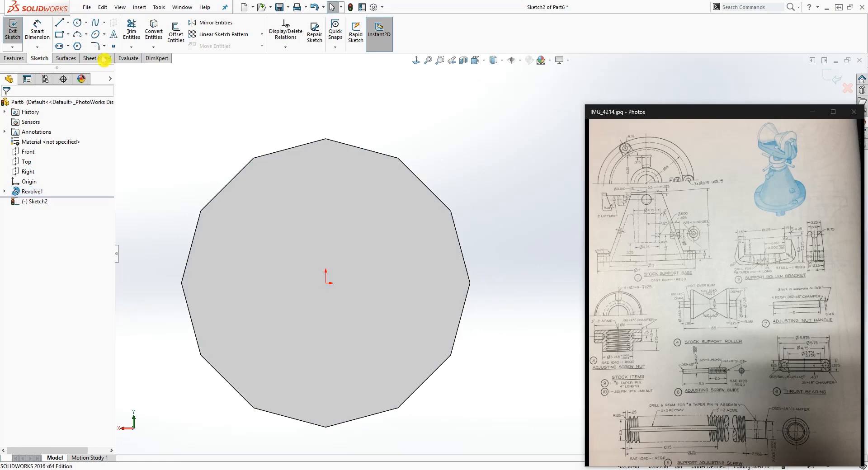
{"action": "left_click", "coordinate": [68, 34]}
{"action": "left_click", "coordinate": [86, 57]}
{"action": "left_click", "coordinate": [325, 283]}
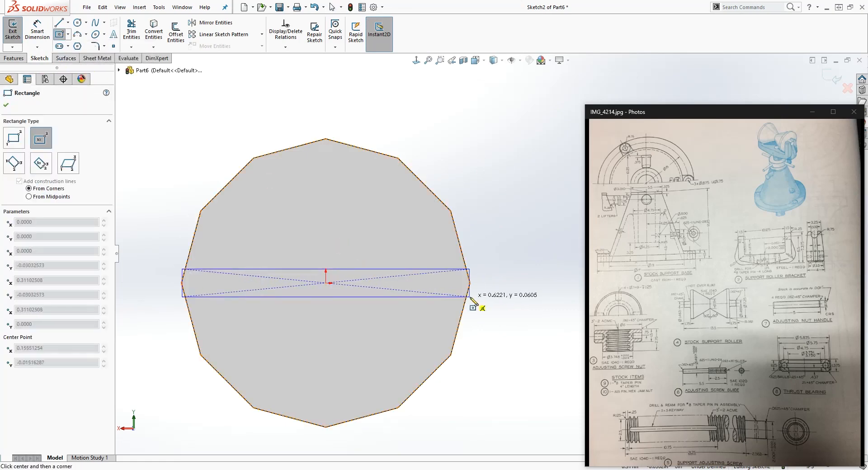
{"action": "left_click", "coordinate": [522, 306]}
{"action": "key", "text": "Escape"}
Dimension the rectangle's width and set it to 0.8 in
{"action": "right_click_drag", "start_coordinate": [514, 329], "coordinate": [515, 286]}
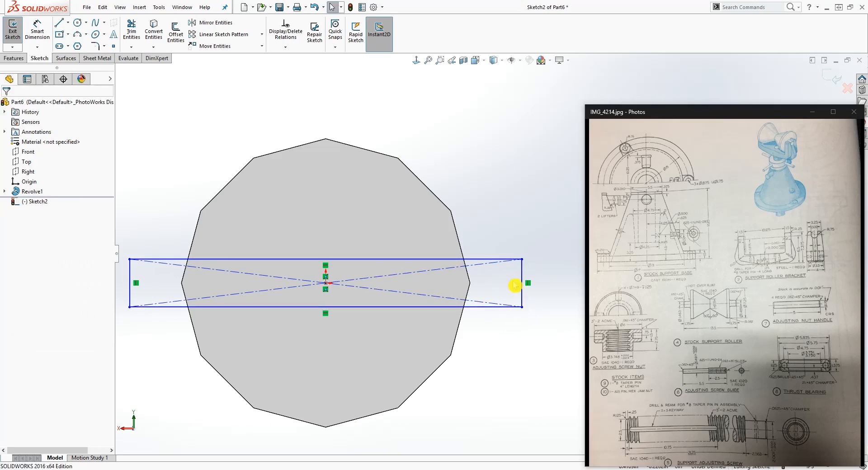
{"action": "left_click", "coordinate": [457, 259]}
{"action": "left_click", "coordinate": [385, 199]}
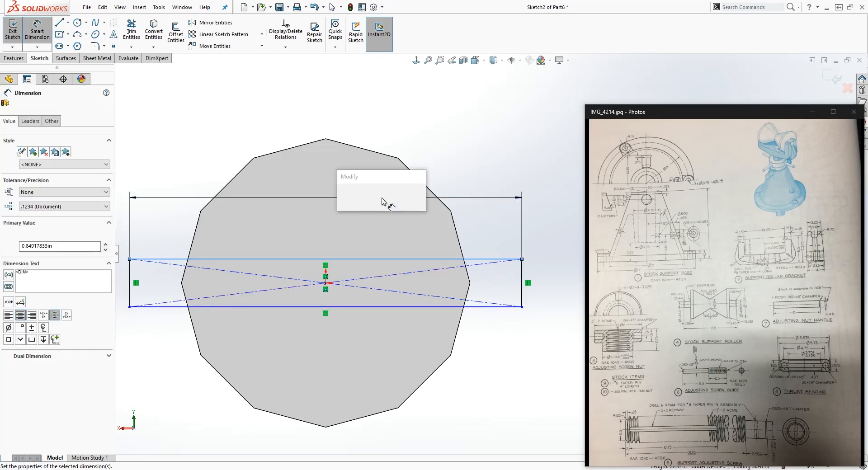
{"action": "type", "text": ".8"}
{"action": "key", "text": "Return"}
{"action": "key", "text": "Escape"}
{"action": "scroll", "coordinate": [390, 273], "scroll_direction": "up", "scroll_amount": 2}
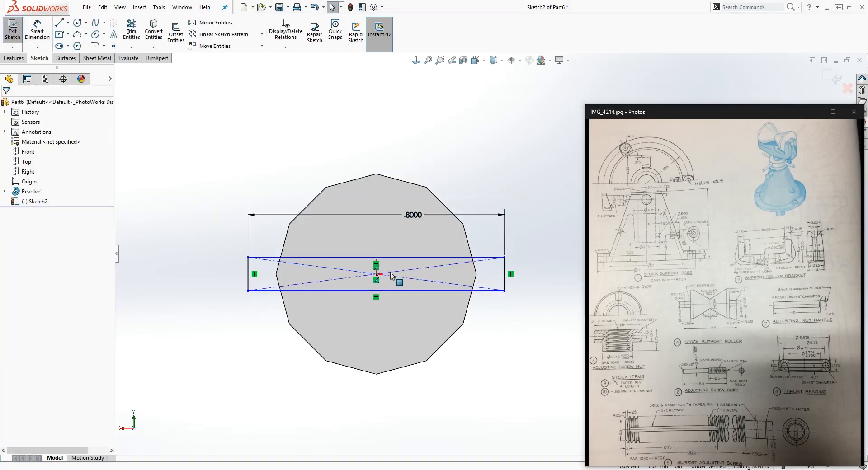
Dimension the height of the rectangle on the end face and set it to 0.093 in
{"action": "right_click_drag", "start_coordinate": [302, 396], "coordinate": [298, 355]}
{"action": "left_click", "coordinate": [248, 273]}
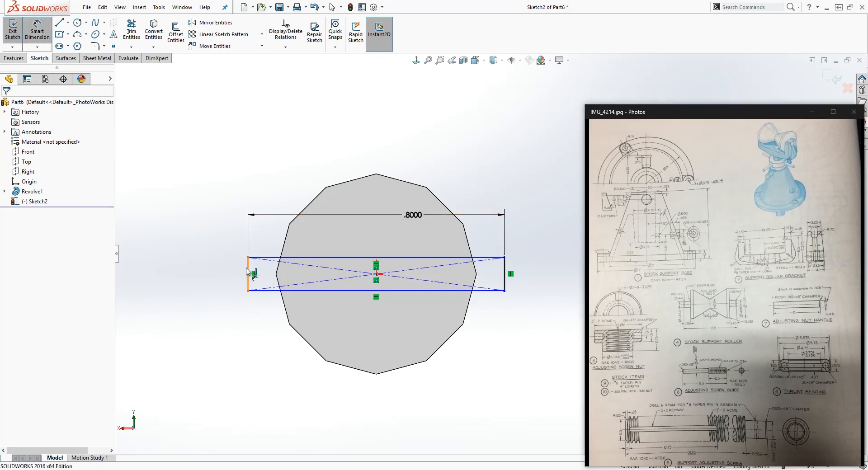
{"action": "left_click", "coordinate": [221, 282]}
{"action": "type", "text": ".0"}
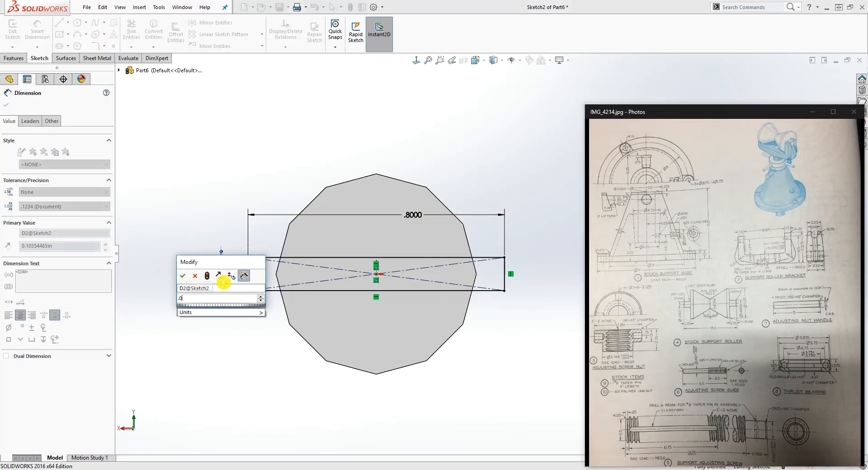
{"action": "type", "text": "93"}
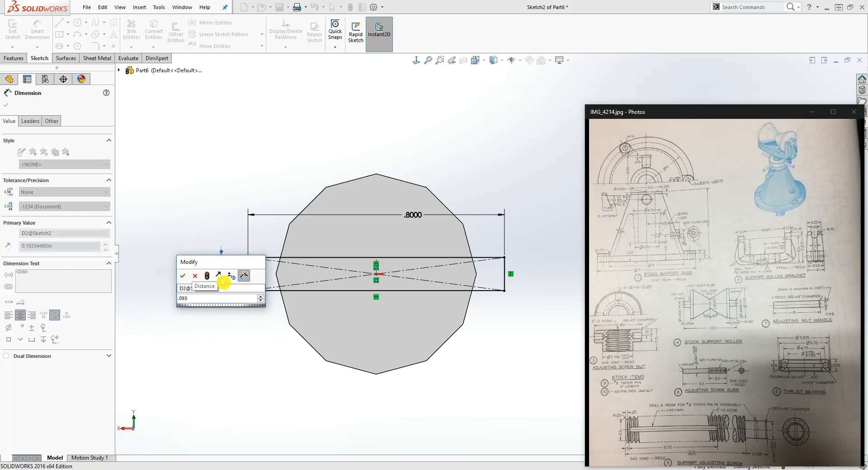
{"action": "key", "text": "Return"}
{"action": "key", "text": "Escape"}
Cut the rectangle sketch 0.187 in deep into the thicker section's end as a blind extruded cut, forming a screwdriver slot
{"action": "middle_click_drag", "start_coordinate": [289, 343], "coordinate": [325, 277]}
{"action": "scroll", "coordinate": [327, 290], "scroll_direction": "up", "scroll_amount": 4}
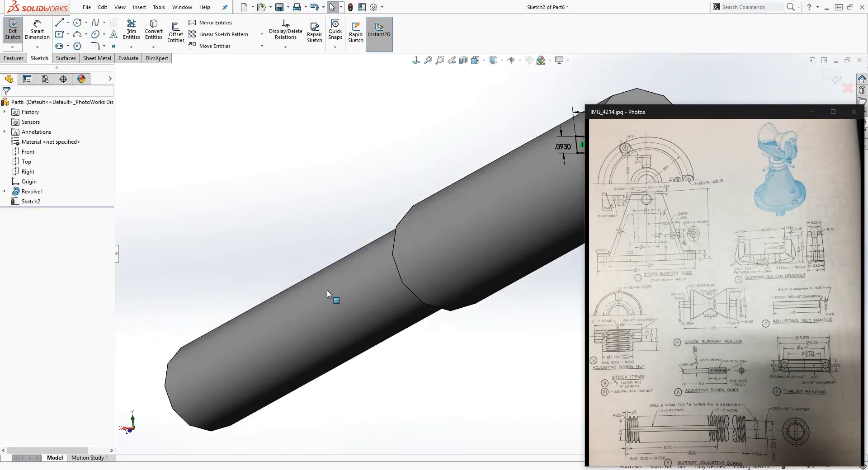
{"action": "scroll", "coordinate": [361, 199], "scroll_direction": "down", "scroll_amount": 3}
{"action": "left_click", "coordinate": [15, 59]}
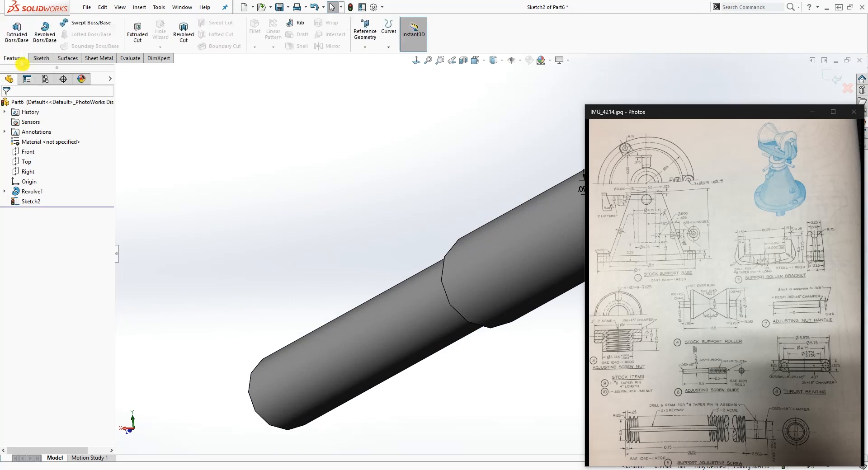
{"action": "scroll", "coordinate": [457, 379], "scroll_direction": "up", "scroll_amount": 3}
{"action": "scroll", "coordinate": [524, 224], "scroll_direction": "down", "scroll_amount": 5}
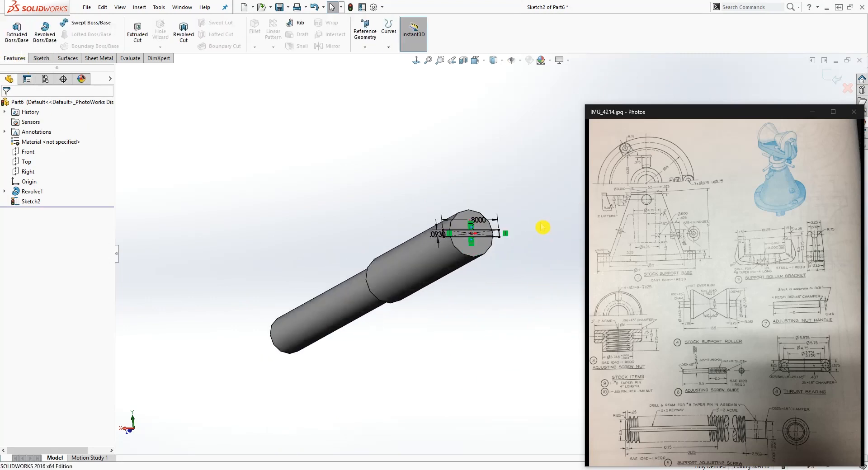
{"action": "left_click", "coordinate": [149, 41]}
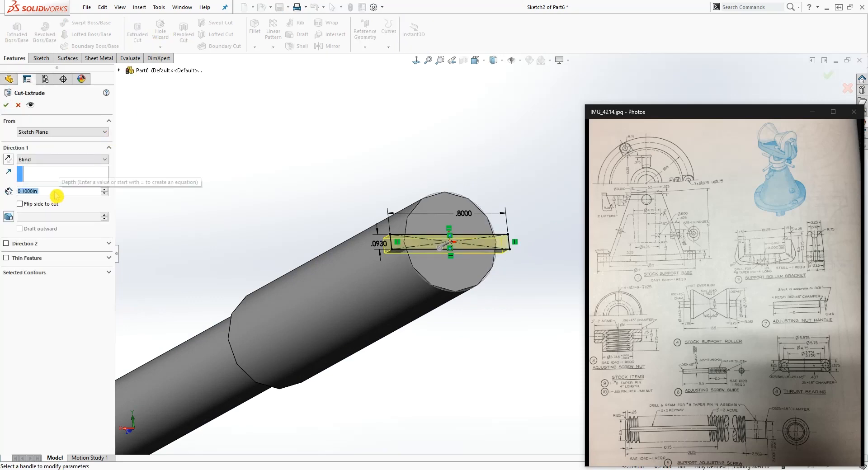
{"action": "type", "text": ".187"}
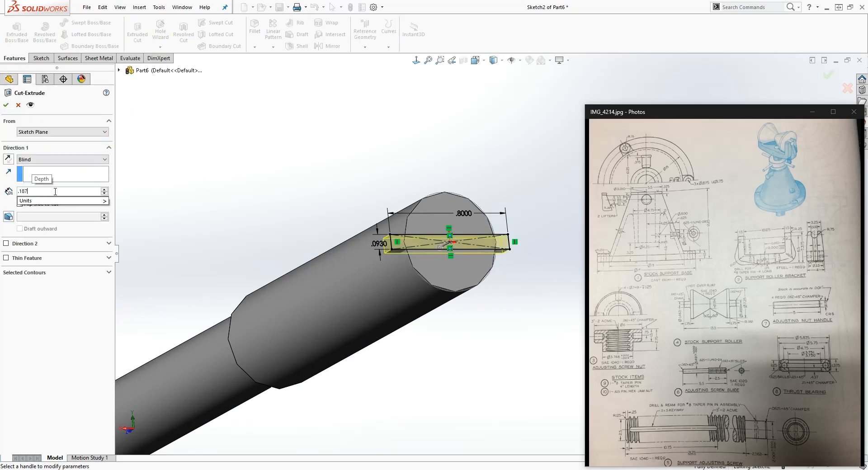
{"action": "key", "text": "Return"}
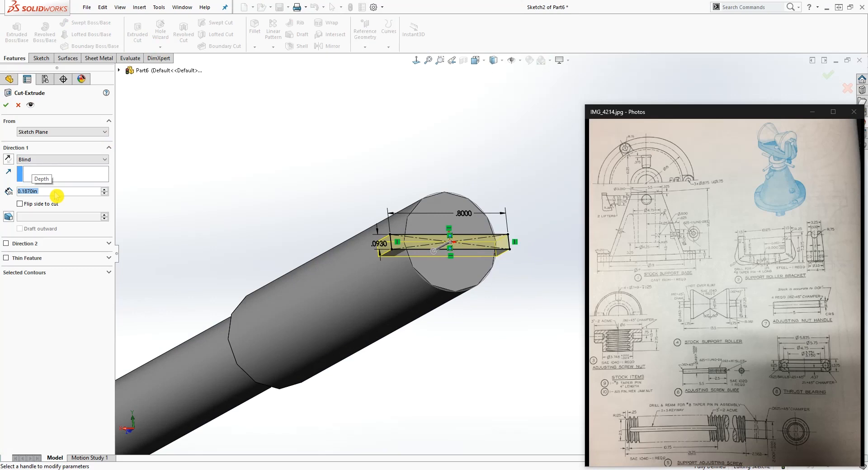
{"action": "left_click", "coordinate": [7, 107]}
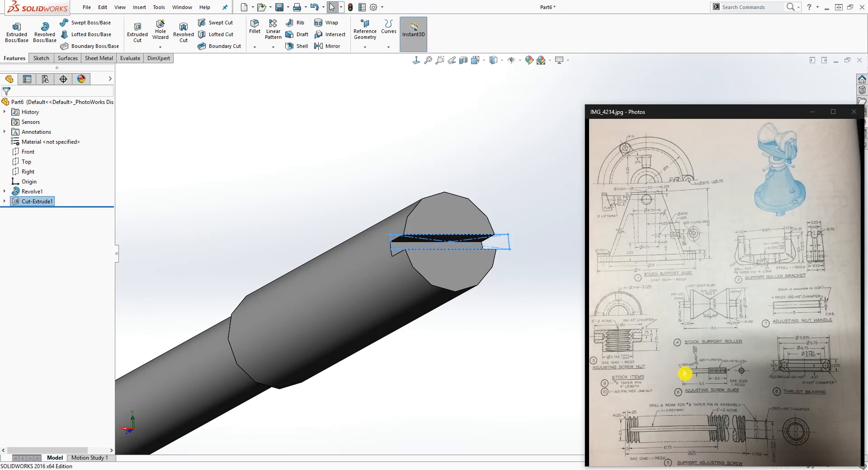
Roll the model history back to just before the slot cut, leaving only the revolved shaft active
{"action": "middle_click_drag", "start_coordinate": [298, 251], "coordinate": [343, 291]}
{"action": "scroll", "coordinate": [402, 303], "scroll_direction": "up", "scroll_amount": 5}
{"action": "middle_click_drag", "start_coordinate": [403, 304], "coordinate": [395, 330]}
{"action": "scroll", "coordinate": [489, 231], "scroll_direction": "down", "scroll_amount": 5}
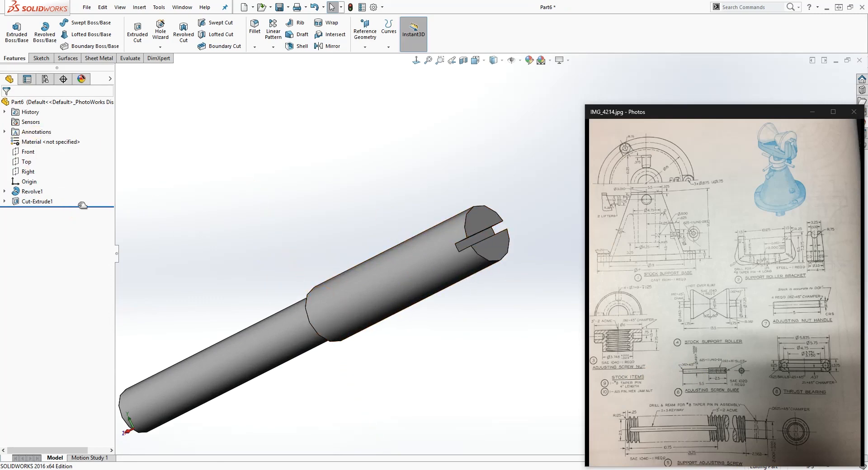
{"action": "left_click_drag", "start_coordinate": [89, 206], "coordinate": [87, 196]}
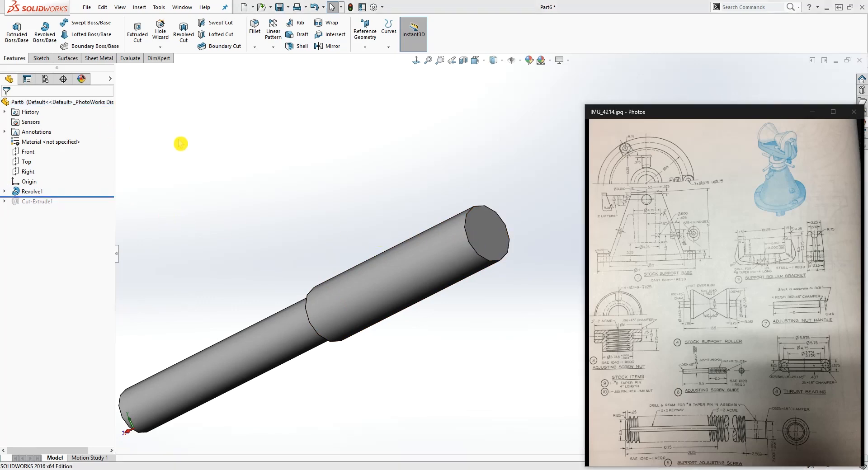
{"action": "scroll", "coordinate": [306, 222], "scroll_direction": "up", "scroll_amount": 2}
{"action": "scroll", "coordinate": [312, 224], "scroll_direction": "down", "scroll_amount": 3}
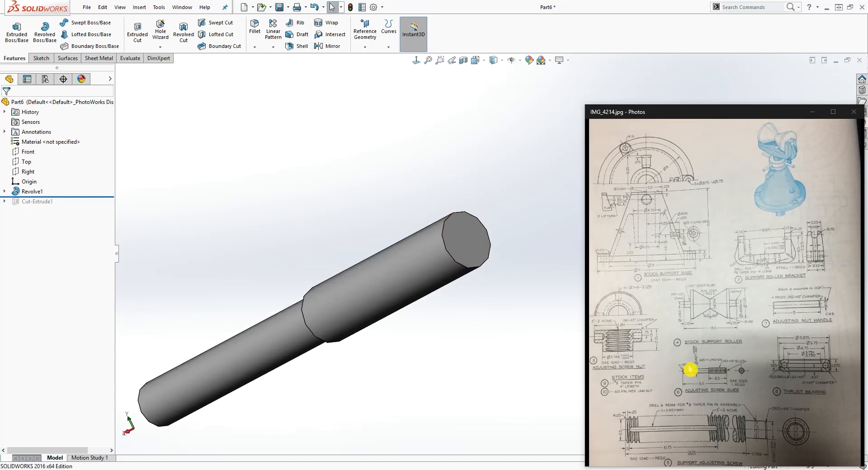
Add an ANSI Inch 5/8-18 machine cosmetic thread to the thicker section from its outer end edge, ending Up to Next
{"action": "left_click", "coordinate": [140, 12]}
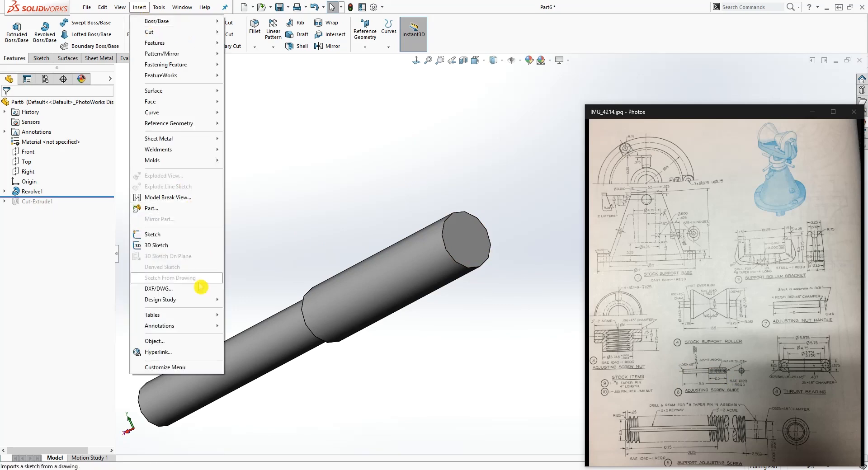
{"action": "mouse_move", "coordinate": [195, 323]}
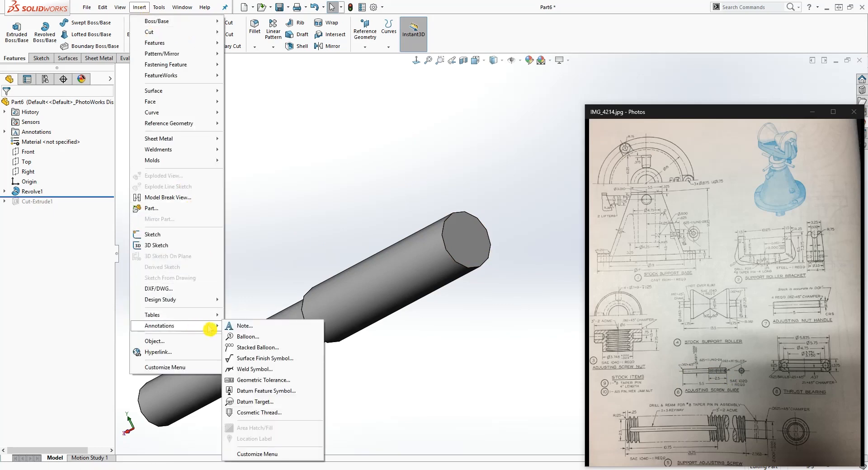
{"action": "left_click", "coordinate": [269, 414]}
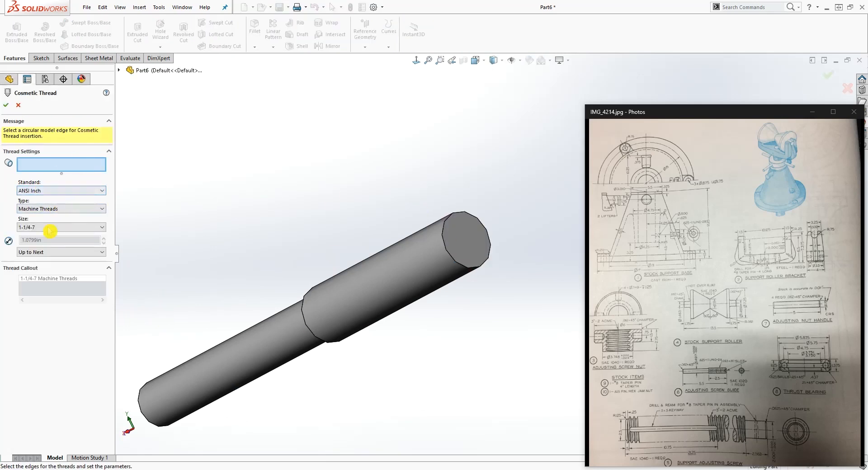
{"action": "left_click", "coordinate": [72, 226]}
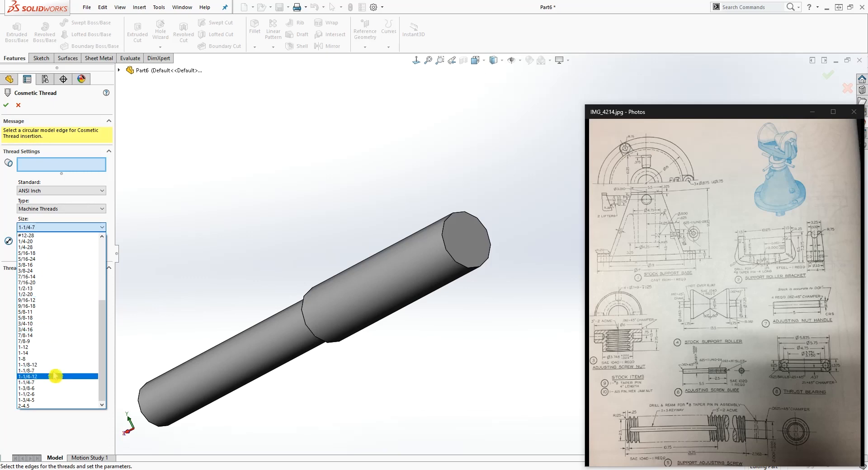
{"action": "left_click", "coordinate": [44, 311]}
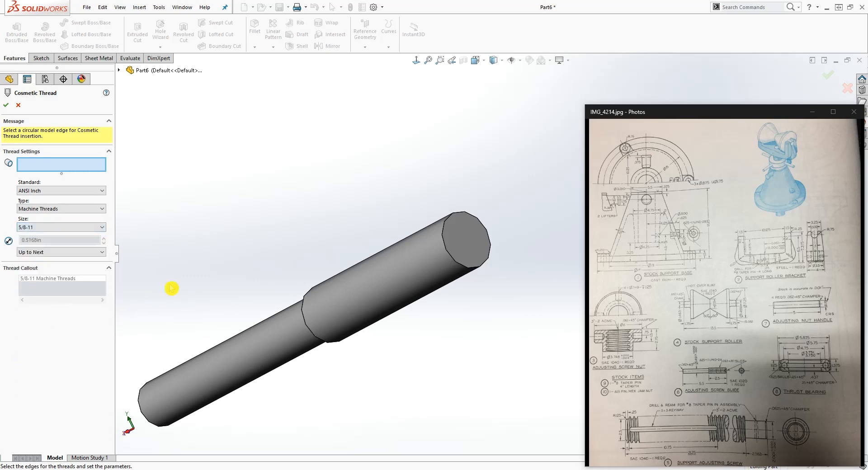
{"action": "left_click", "coordinate": [462, 214]}
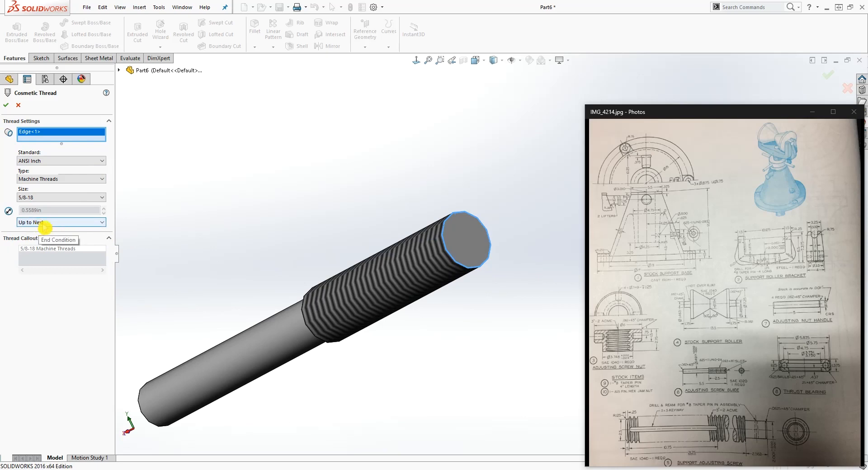
{"action": "middle_click_drag", "start_coordinate": [227, 217], "coordinate": [244, 216]}
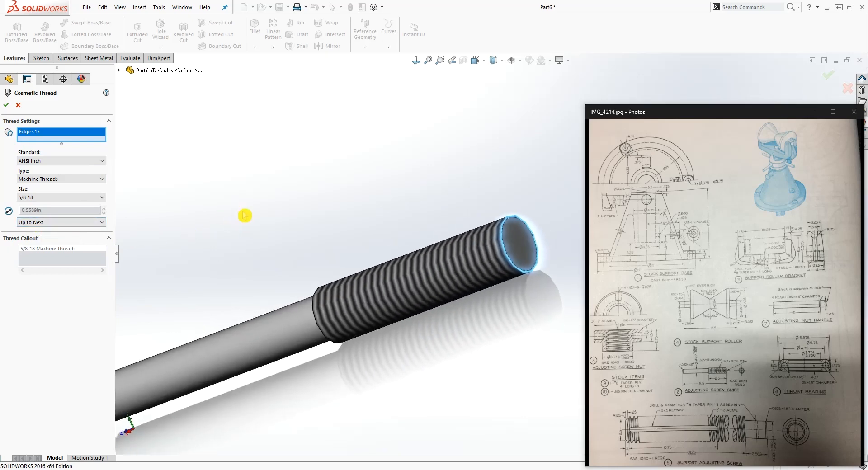
{"action": "left_click", "coordinate": [7, 107]}
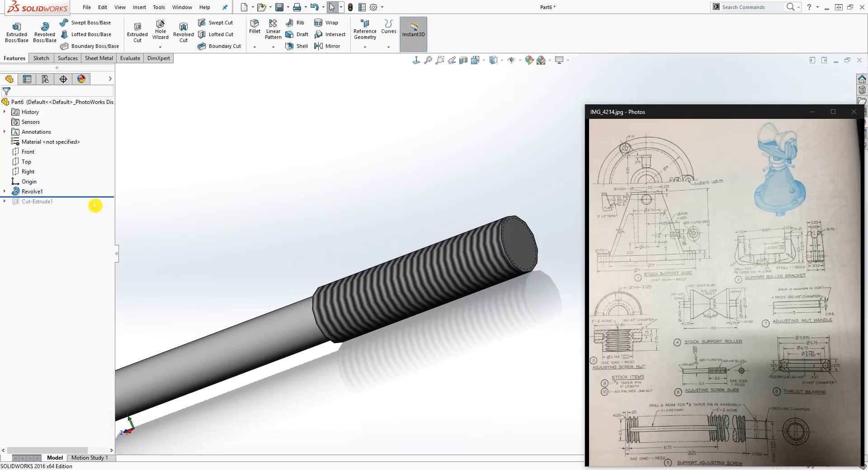
Roll the model history forward past the slot cut and inspect the threaded shaft with its slot
{"action": "left_click_drag", "start_coordinate": [99, 196], "coordinate": [97, 206]}
{"action": "middle_click_drag", "start_coordinate": [267, 217], "coordinate": [489, 261]}
{"action": "scroll", "coordinate": [488, 261], "scroll_direction": "up", "scroll_amount": 2}
{"action": "scroll", "coordinate": [479, 264], "scroll_direction": "down", "scroll_amount": 3}
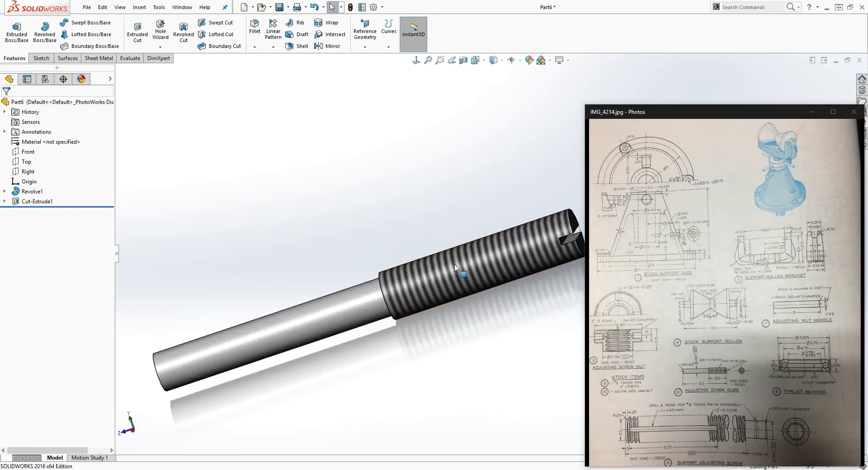
{"action": "scroll", "coordinate": [491, 262], "scroll_direction": "up", "scroll_amount": 4}
{"action": "scroll", "coordinate": [538, 273], "scroll_direction": "up", "scroll_amount": 2}
{"action": "scroll", "coordinate": [565, 251], "scroll_direction": "down", "scroll_amount": 5}
{"action": "middle_click_drag", "start_coordinate": [422, 181], "coordinate": [439, 215]}
{"action": "left_click", "coordinate": [439, 215]}
{"action": "left_click", "coordinate": [389, 238]}
{"action": "scroll", "coordinate": [389, 237], "scroll_direction": "up", "scroll_amount": 3}
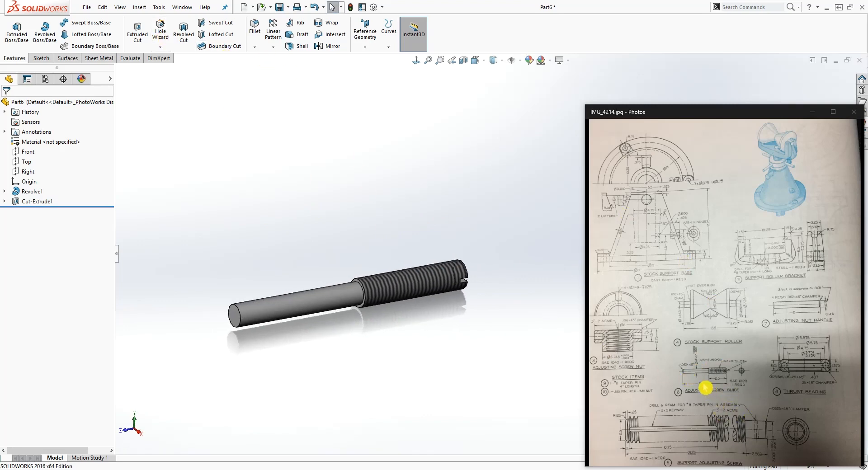
Chamfer the thin section's free end edge and the threaded section's shoulder edge at 0.062 in by 45 degrees
{"action": "left_click", "coordinate": [255, 47]}
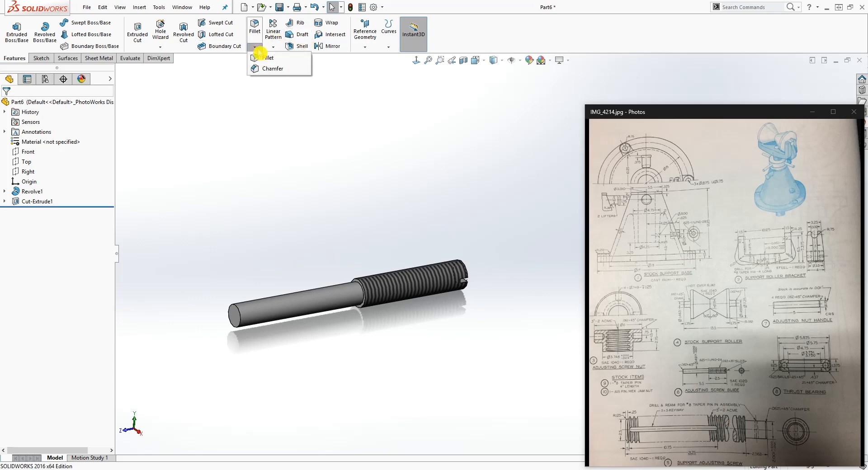
{"action": "left_click", "coordinate": [267, 69]}
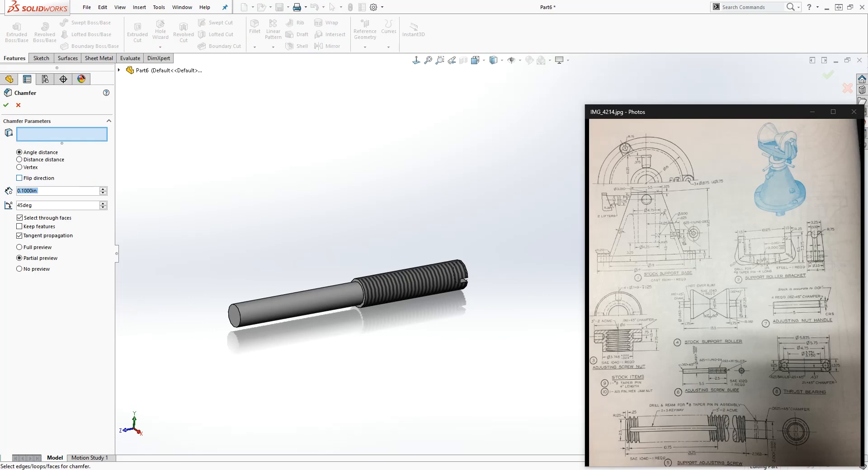
{"action": "type", "text": ".062"}
{"action": "key", "text": "Return"}
{"action": "left_click", "coordinate": [237, 307]}
{"action": "scroll", "coordinate": [380, 288], "scroll_direction": "down", "scroll_amount": 5}
{"action": "left_click", "coordinate": [405, 220]}
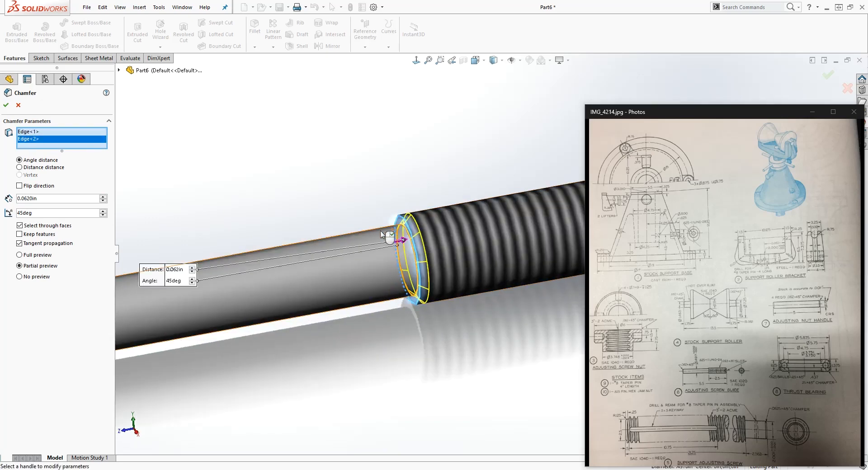
{"action": "left_click", "coordinate": [8, 110]}
Save the part in the New folder directory under the file name "aduesting screw guide"
{"action": "scroll", "coordinate": [532, 277], "scroll_direction": "up", "scroll_amount": 5}
{"action": "middle_click_drag", "start_coordinate": [537, 235], "coordinate": [497, 248]}
{"action": "left_click", "coordinate": [436, 247]}
{"action": "scroll", "coordinate": [434, 255], "scroll_direction": "down", "scroll_amount": 3}
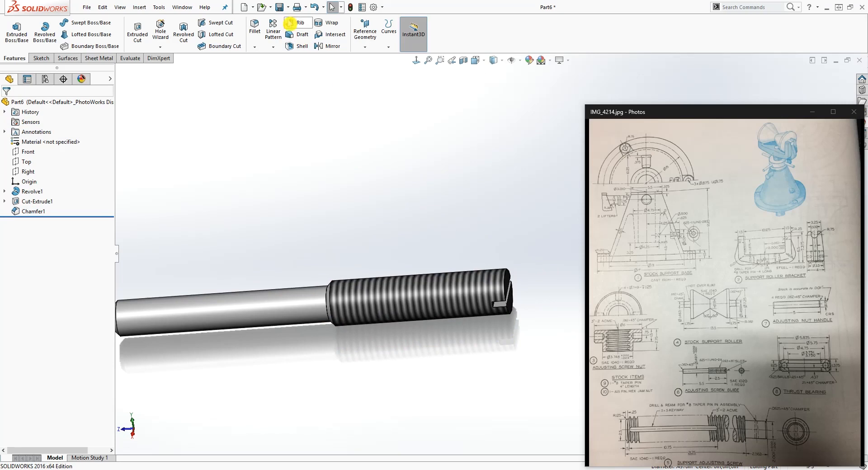
{"action": "scroll", "coordinate": [321, 158], "scroll_direction": "up", "scroll_amount": 2}
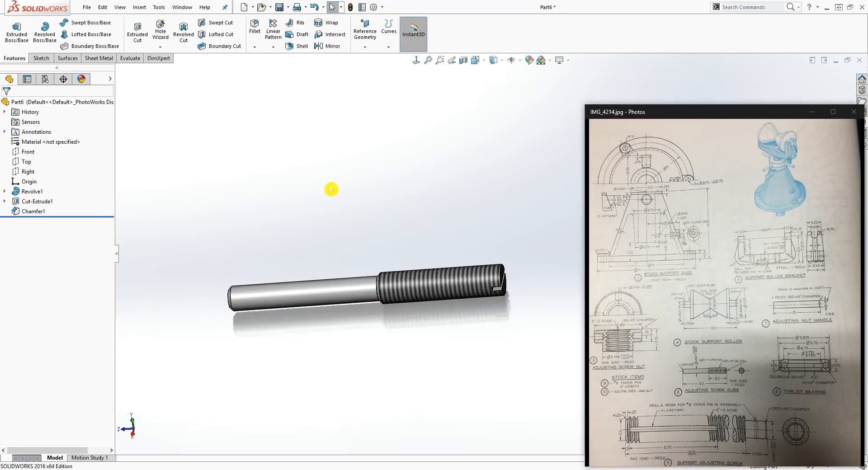
{"action": "left_click", "coordinate": [279, 8]}
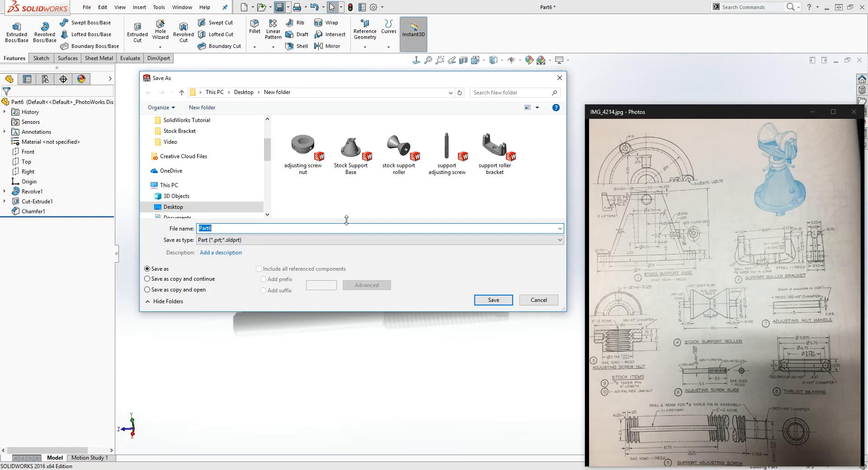
{"action": "type", "text": "ad"}
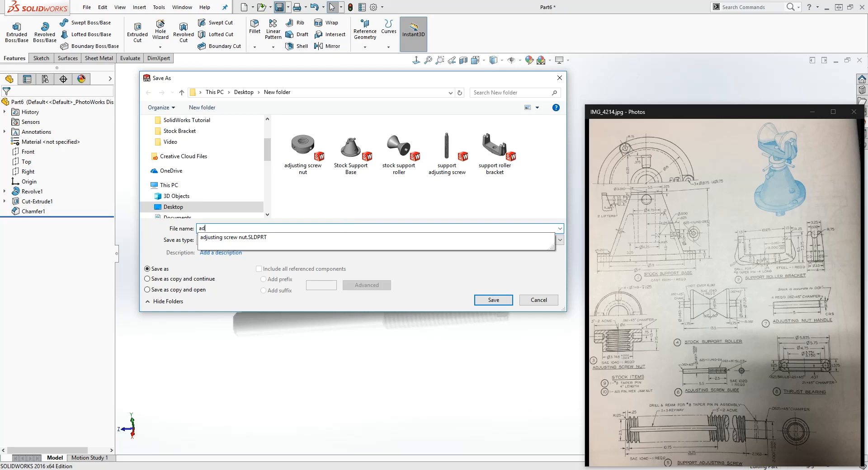
{"action": "type", "text": "uesting screw guide"}
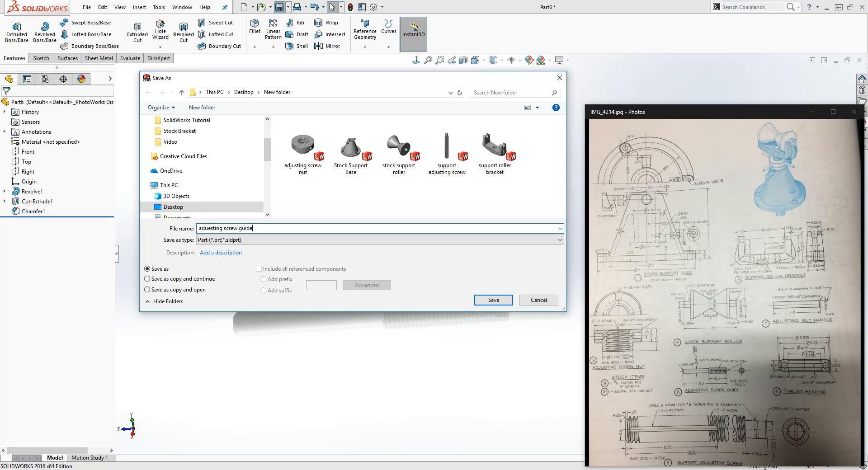
{"action": "left_click", "coordinate": [494, 301]}
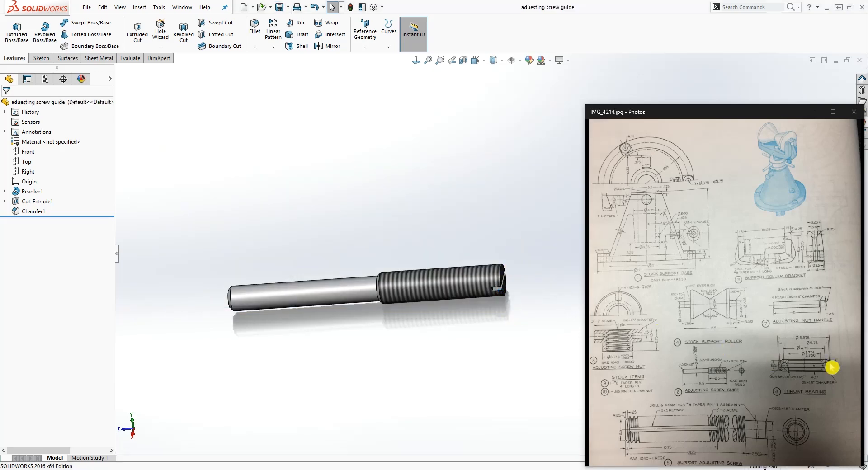
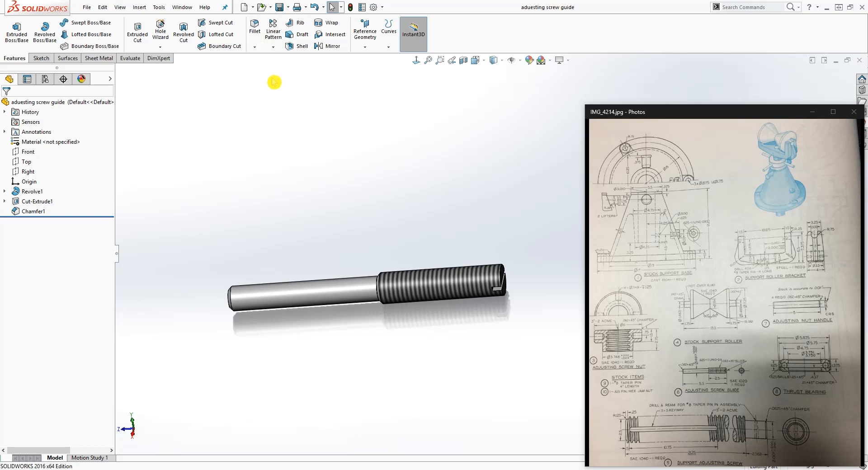
Create a new blank part document for the next component
{"action": "left_click", "coordinate": [245, 7]}
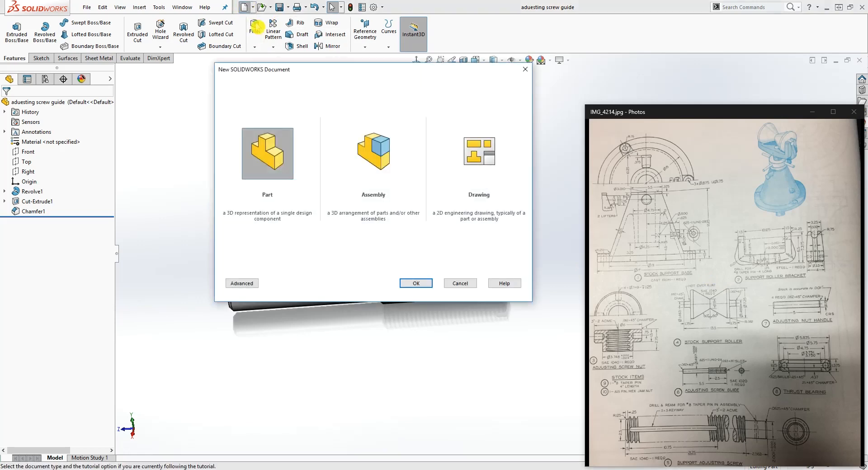
{"action": "left_click", "coordinate": [413, 283]}
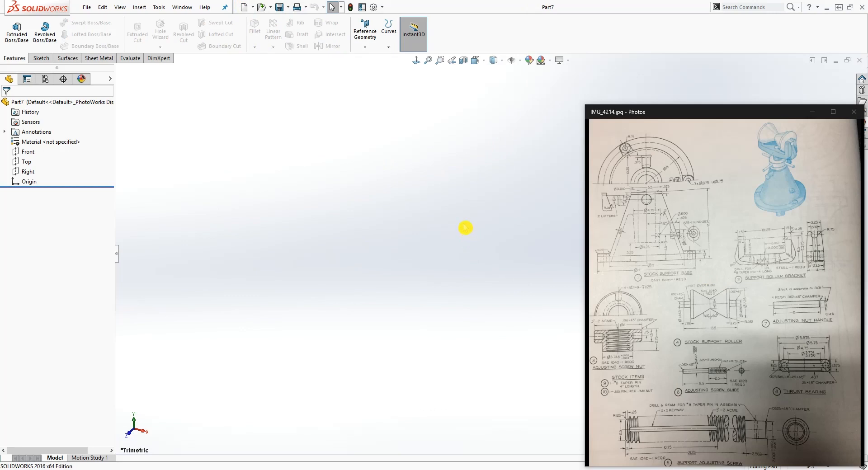
On the Right plane, sketch a closed rectangle of lines about 4.46 in long with its lower corner at the origin
{"action": "left_click", "coordinate": [27, 172]}
{"action": "left_click", "coordinate": [41, 58]}
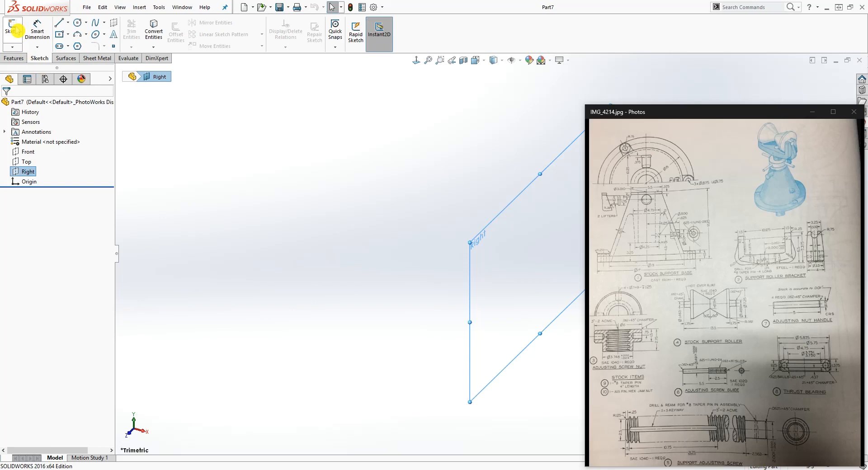
{"action": "left_click", "coordinate": [13, 32]}
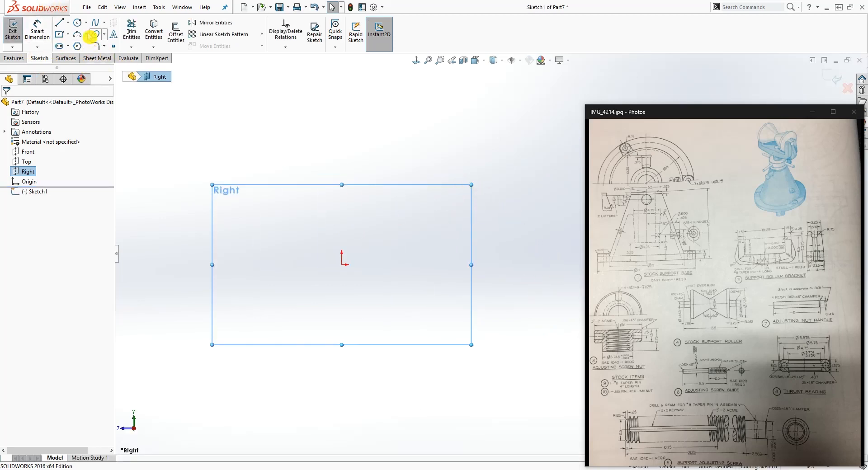
{"action": "left_click", "coordinate": [68, 23]}
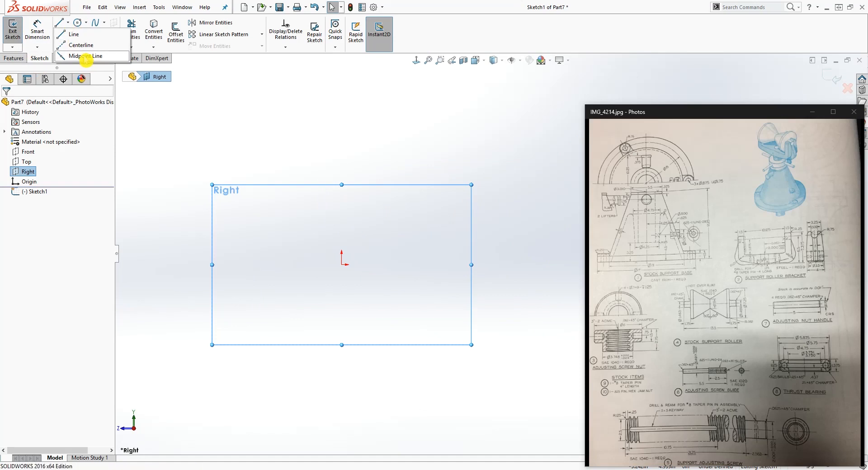
{"action": "left_click", "coordinate": [349, 166]}
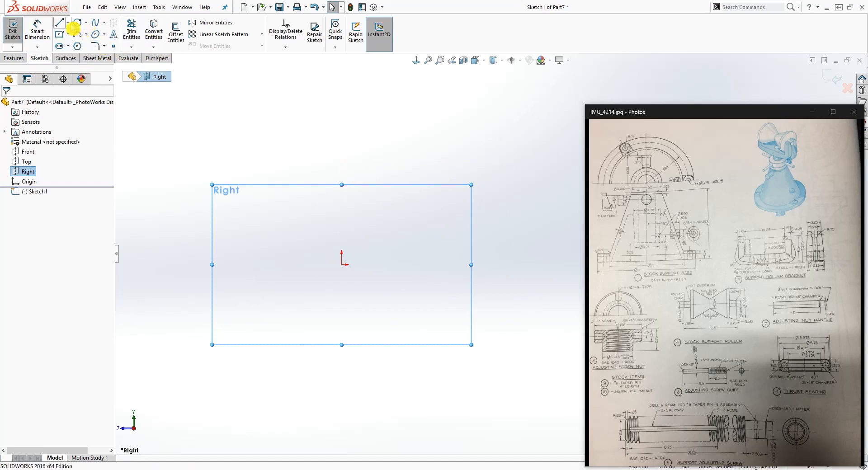
{"action": "key", "text": "l"}
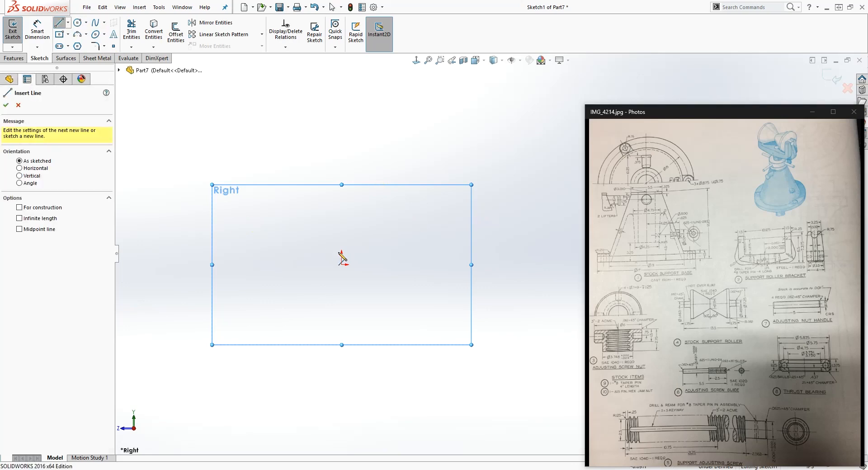
{"action": "left_click", "coordinate": [342, 264]}
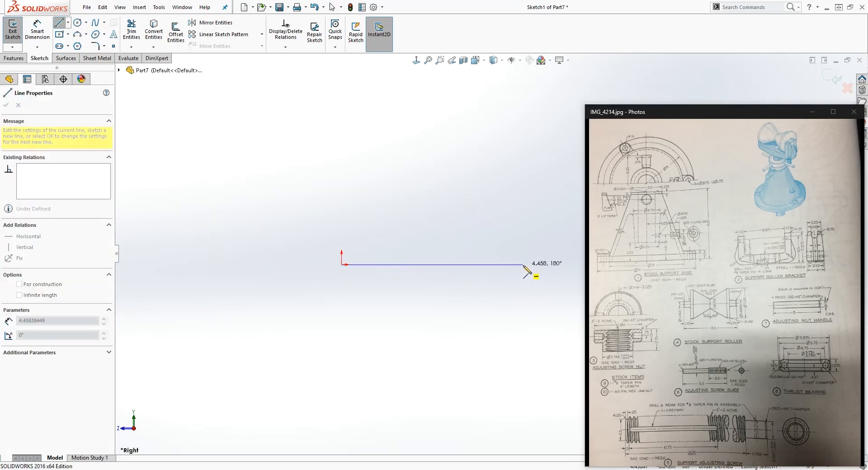
{"action": "left_click", "coordinate": [523, 265]}
{"action": "left_click", "coordinate": [523, 230]}
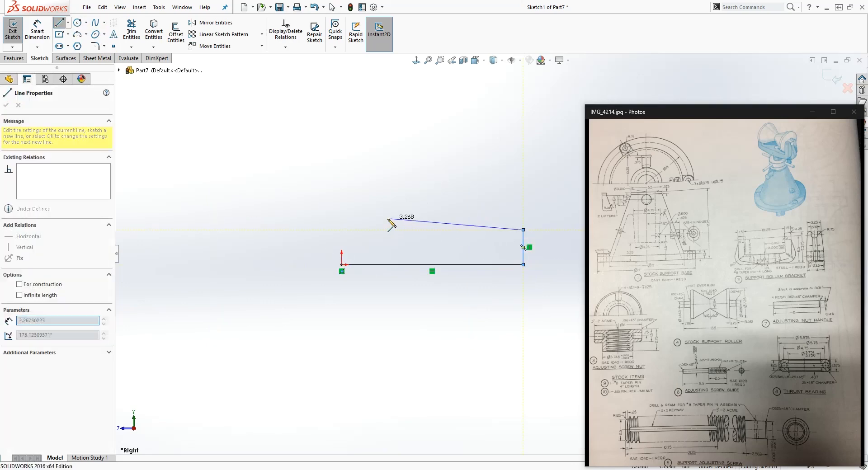
{"action": "left_click", "coordinate": [341, 229]}
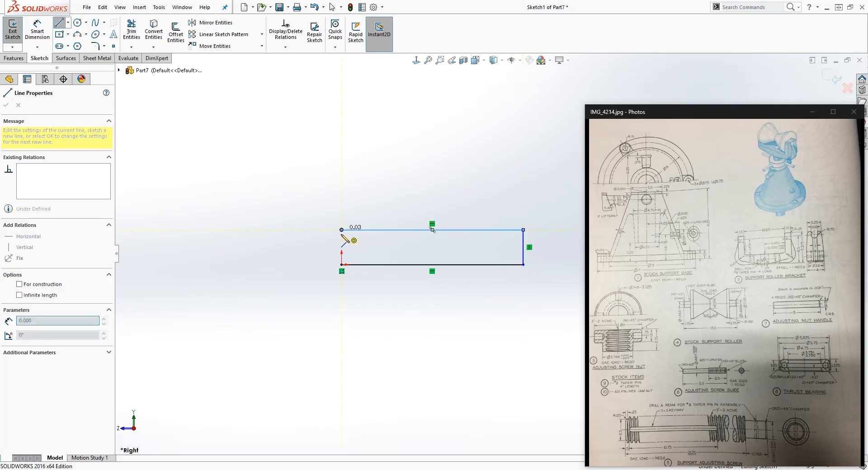
{"action": "left_click", "coordinate": [341, 265]}
{"action": "key", "text": "Escape"}
{"action": "scroll", "coordinate": [521, 289], "scroll_direction": "up", "scroll_amount": 1}
{"action": "scroll", "coordinate": [524, 272], "scroll_direction": "down", "scroll_amount": 2}
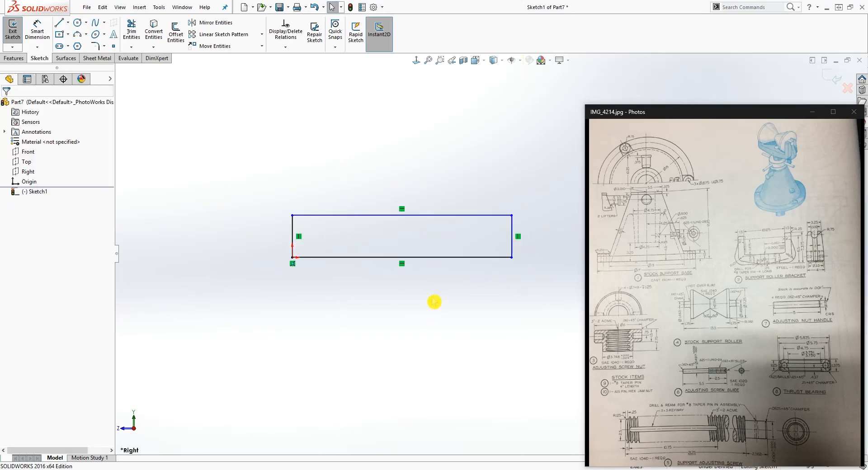
Turn the rectangle's lower line into construction geometry and dimension the diameter from the upper line across it to 0.75 in
{"action": "left_click", "coordinate": [450, 257]}
{"action": "left_click", "coordinate": [19, 250]}
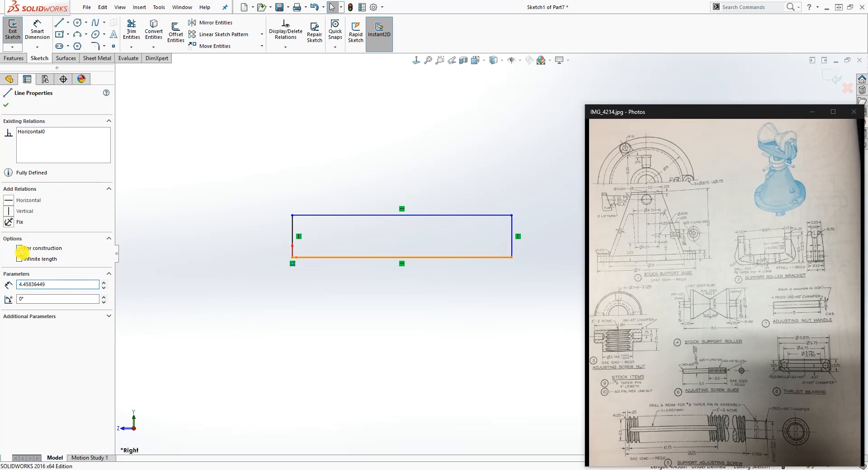
{"action": "left_click", "coordinate": [240, 319]}
{"action": "right_click_drag", "start_coordinate": [356, 392], "coordinate": [358, 361]}
{"action": "left_click", "coordinate": [506, 215]}
{"action": "left_click", "coordinate": [504, 257]}
{"action": "left_click", "coordinate": [534, 266]}
{"action": "key", "text": "BackSpace"}
{"action": "type", "text": ".75"}
{"action": "key", "text": "Return"}
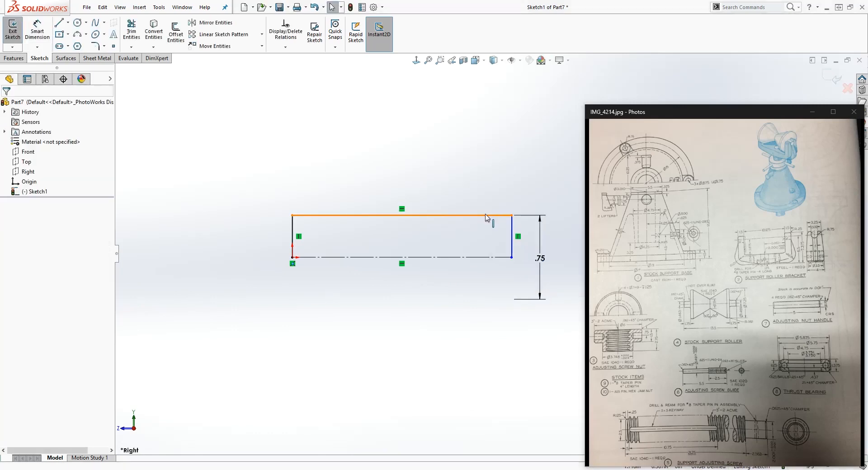
Dimension the rectangle's upper line to 5 in long and move the 0.75 dimension clear beyond the profile's origin end
{"action": "right_click_drag", "start_coordinate": [432, 345], "coordinate": [432, 316]}
{"action": "left_click", "coordinate": [429, 216]}
{"action": "left_click", "coordinate": [427, 133]}
{"action": "type", "text": "5"}
{"action": "key", "text": "Return"}
{"action": "scroll", "coordinate": [422, 229], "scroll_direction": "up", "scroll_amount": 6}
{"action": "scroll", "coordinate": [424, 229], "scroll_direction": "up", "scroll_amount": 4}
{"action": "scroll", "coordinate": [540, 259], "scroll_direction": "down", "scroll_amount": 4}
{"action": "left_click", "coordinate": [313, 242]}
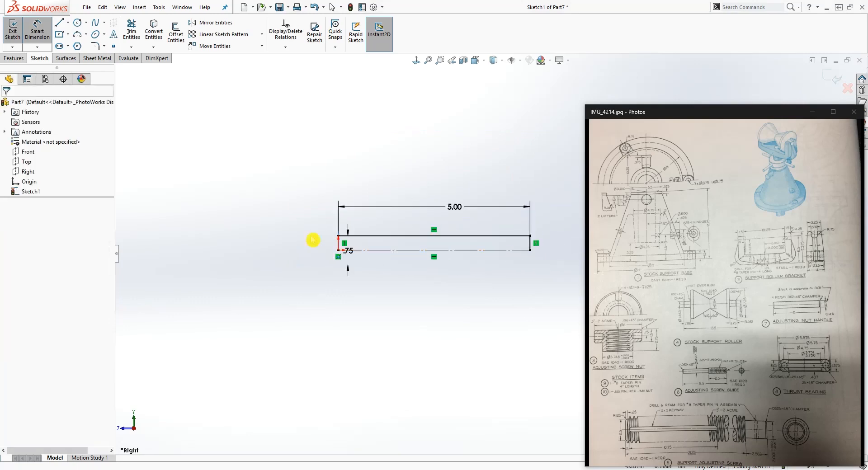
{"action": "key", "text": "Escape"}
{"action": "left_click_drag", "start_coordinate": [349, 255], "coordinate": [307, 251]}
{"action": "left_click", "coordinate": [565, 239]}
{"action": "scroll", "coordinate": [564, 239], "scroll_direction": "down", "scroll_amount": 3}
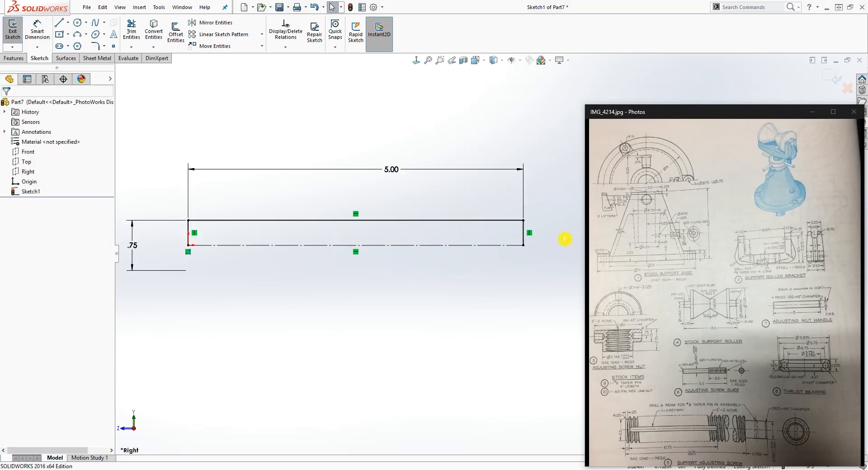
Draw a solid line over the construction line from the origin to the far lower corner to close the profile
{"action": "key", "text": "l"}
{"action": "left_click", "coordinate": [175, 249]}
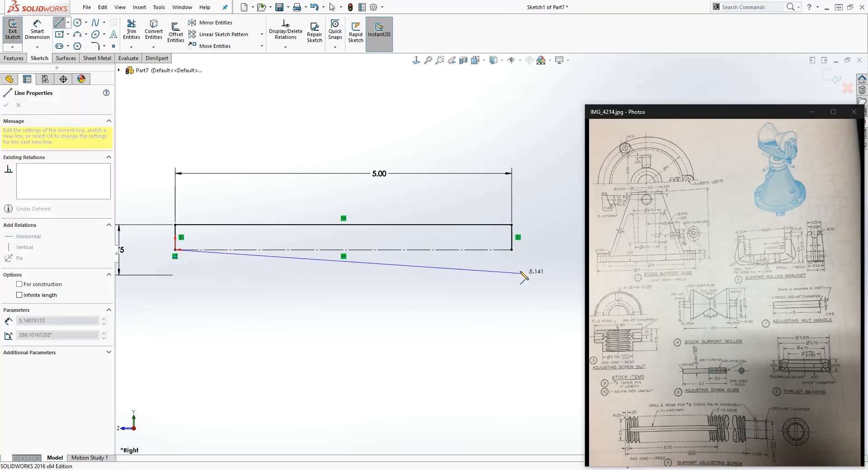
{"action": "left_click", "coordinate": [511, 249]}
{"action": "key", "text": "Escape"}
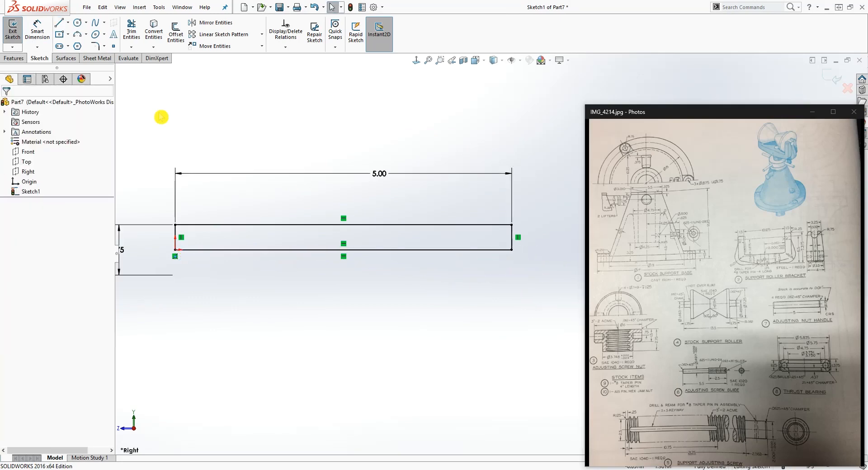
Revolve the closed profile 360 degrees about its lower line into a solid rod
{"action": "left_click", "coordinate": [5, 58]}
{"action": "left_click", "coordinate": [44, 31]}
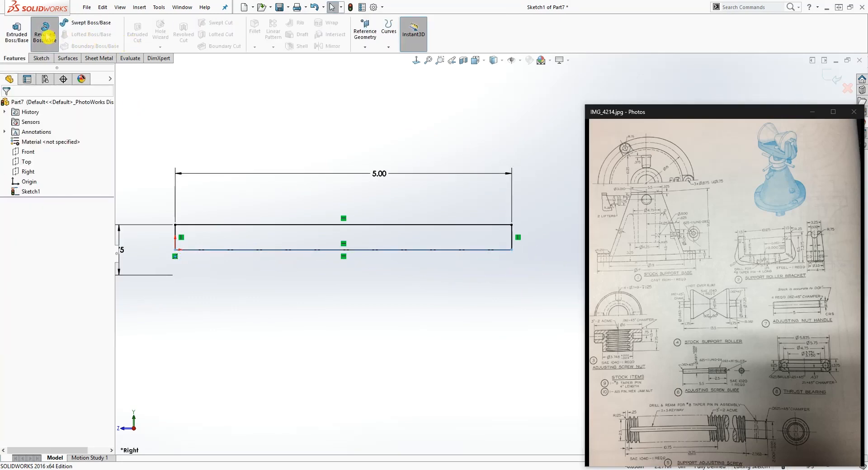
{"action": "left_click", "coordinate": [386, 249]}
{"action": "left_click", "coordinate": [6, 105]}
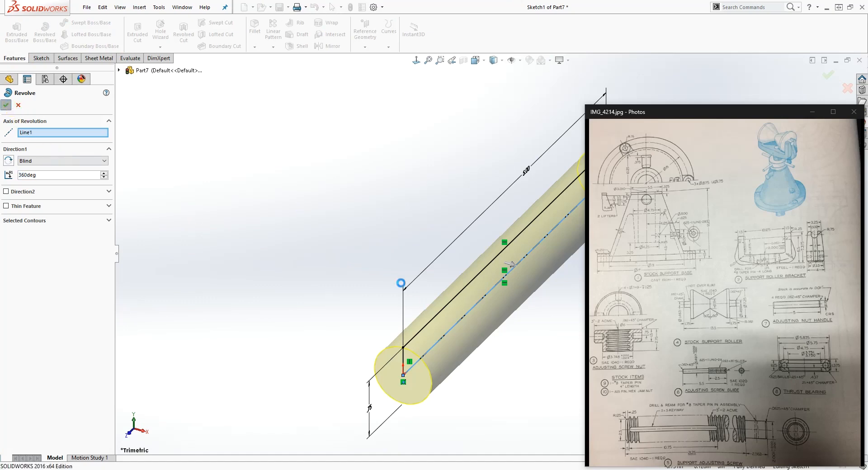
{"action": "scroll", "coordinate": [531, 294], "scroll_direction": "up", "scroll_amount": 3}
{"action": "scroll", "coordinate": [532, 293], "scroll_direction": "down", "scroll_amount": 6}
{"action": "middle_click_drag", "start_coordinate": [500, 204], "coordinate": [382, 156]}
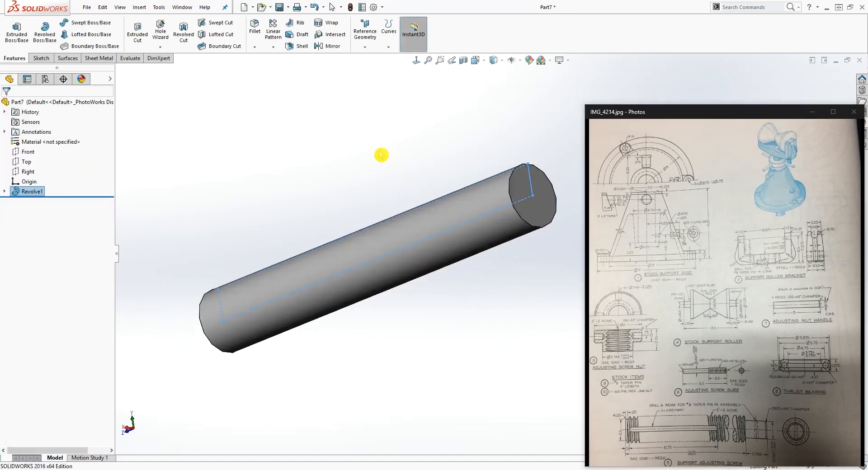
{"action": "scroll", "coordinate": [382, 155], "scroll_direction": "up", "scroll_amount": 1}
{"action": "left_click", "coordinate": [381, 154]}
Chamfer both circular end edges of the rod at 0.062 in by 45 degrees and view it from the right side
{"action": "left_click", "coordinate": [255, 47]}
{"action": "left_click", "coordinate": [272, 69]}
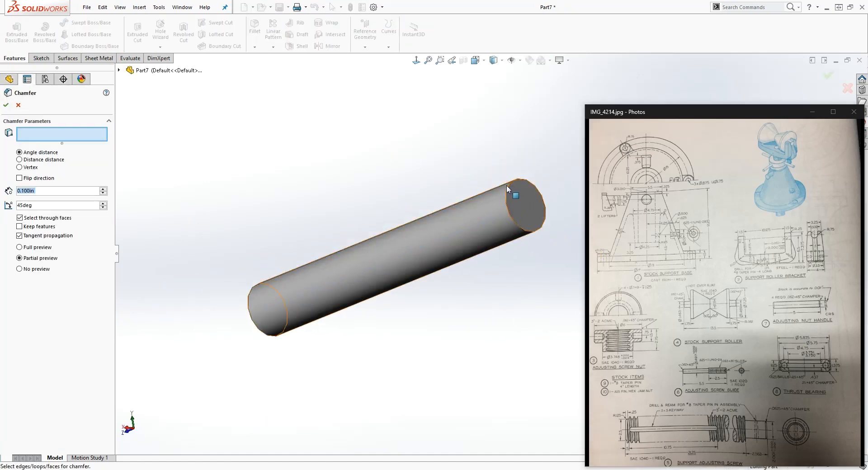
{"action": "left_click", "coordinate": [511, 185]}
{"action": "middle_click_drag", "start_coordinate": [511, 185], "coordinate": [277, 279]}
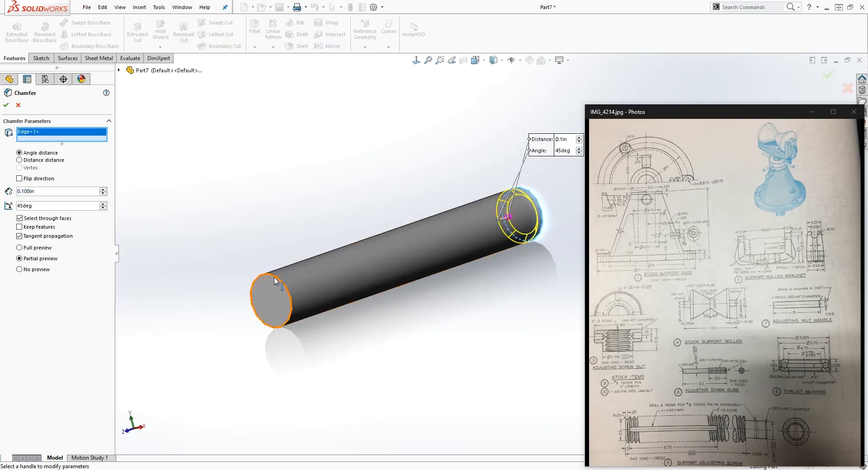
{"action": "left_click", "coordinate": [277, 279]}
{"action": "left_click", "coordinate": [51, 199]}
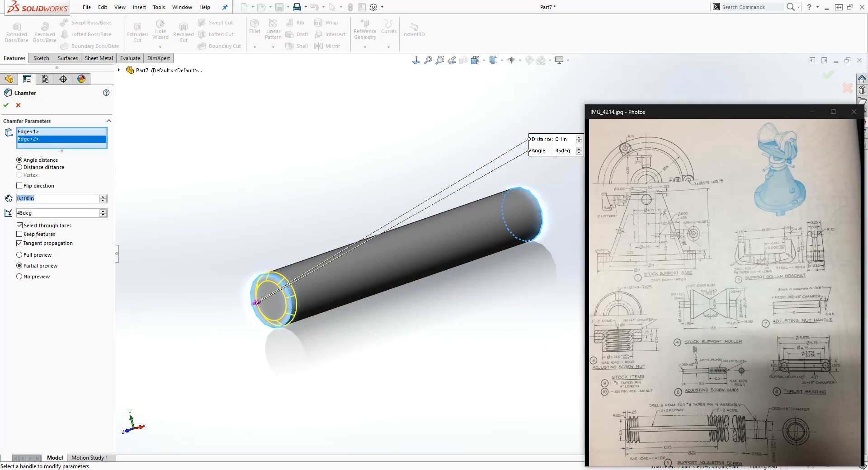
{"action": "type", "text": ".062"}
{"action": "key", "text": "Return"}
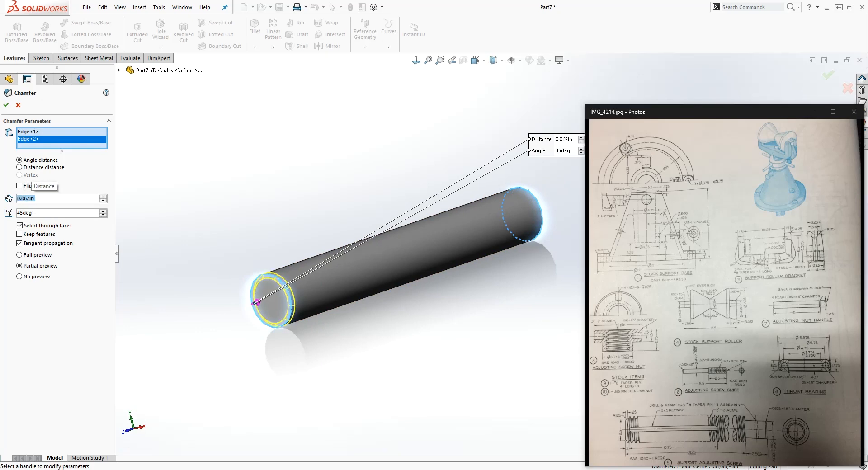
{"action": "left_click", "coordinate": [5, 105]}
{"action": "key", "text": "ctrl+4"}
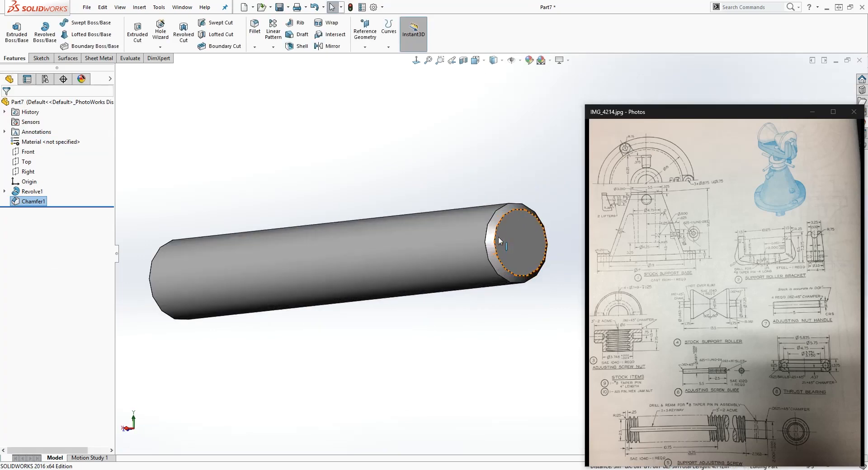
{"action": "scroll", "coordinate": [505, 230], "scroll_direction": "up", "scroll_amount": 8}
{"action": "scroll", "coordinate": [548, 253], "scroll_direction": "down", "scroll_amount": 6}
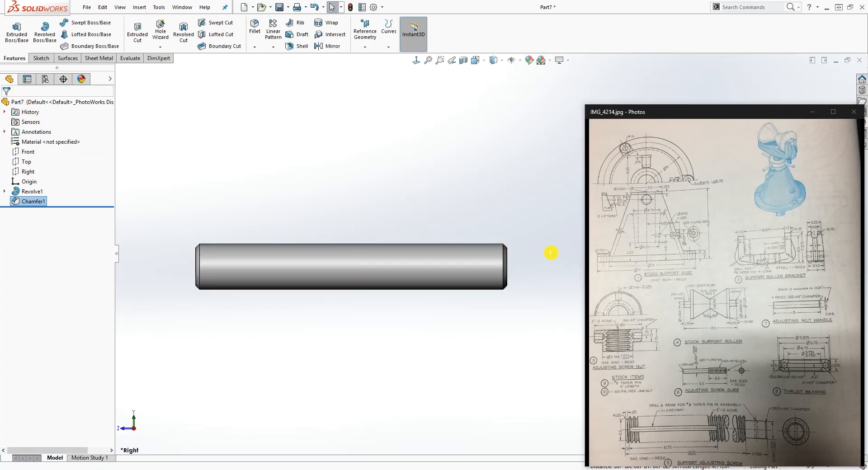
Save the part in the New folder directory under the file name "adjusting nut handle"
{"action": "left_click", "coordinate": [280, 9]}
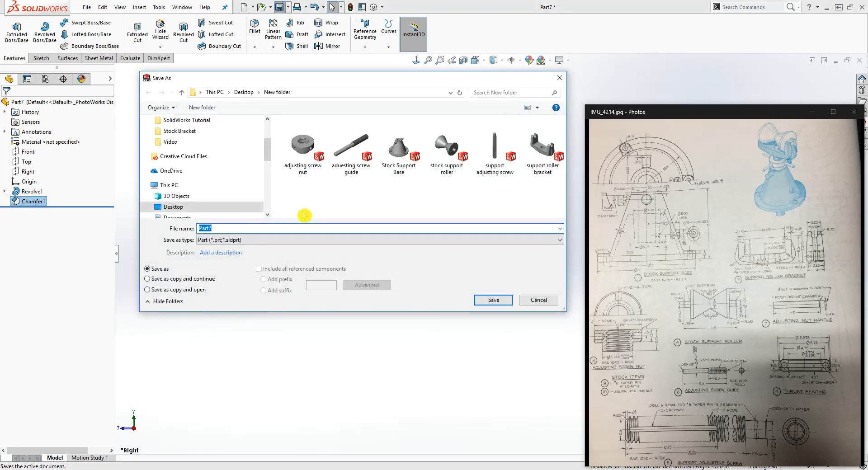
{"action": "type", "text": "adju"}
{"action": "key", "text": "BackSpace"}
{"action": "key", "text": "BackSpace"}
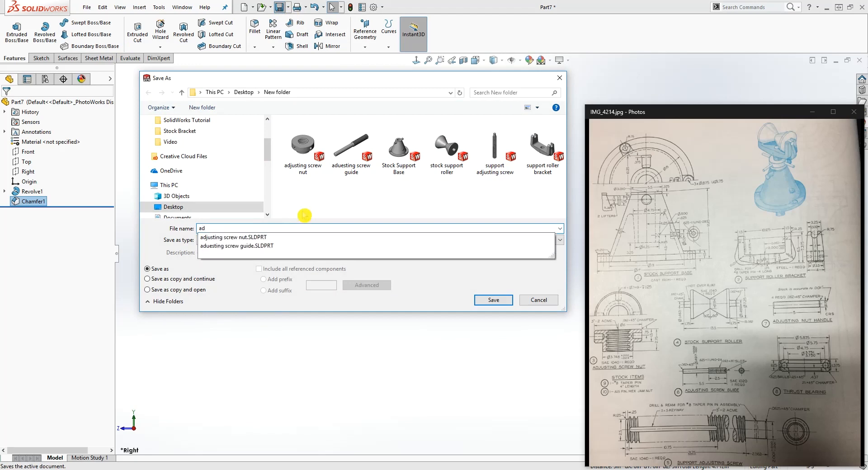
{"action": "type", "text": "justi"}
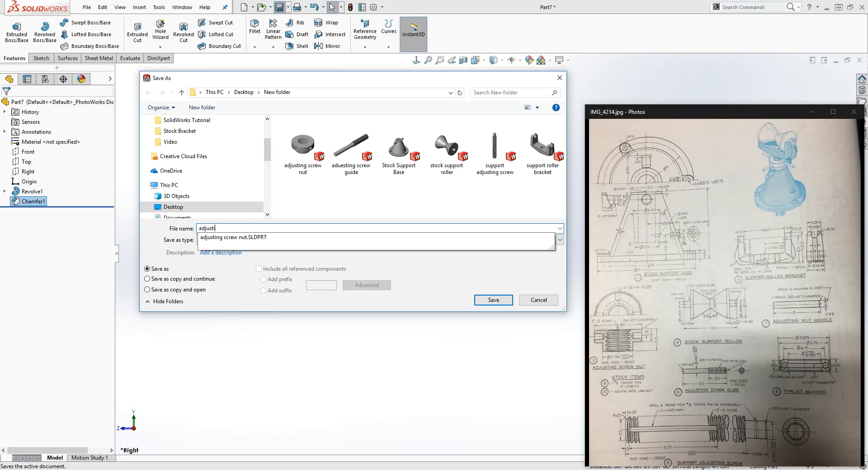
{"action": "type", "text": "ng nut handle"}
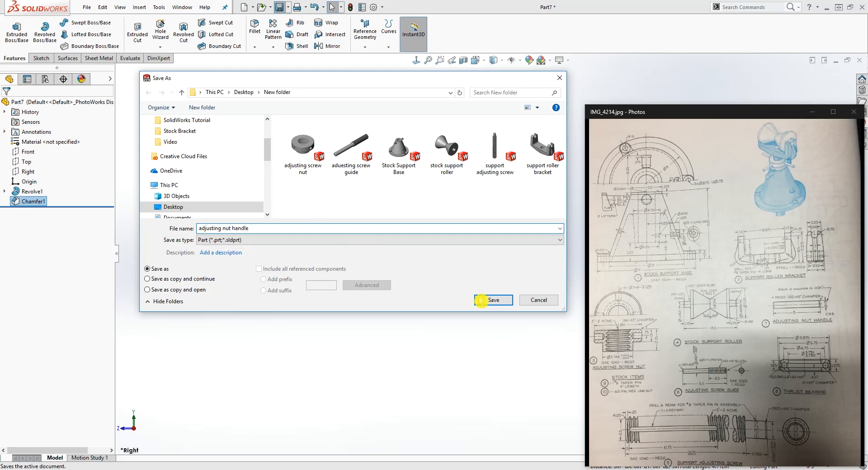
{"action": "left_click", "coordinate": [494, 301]}
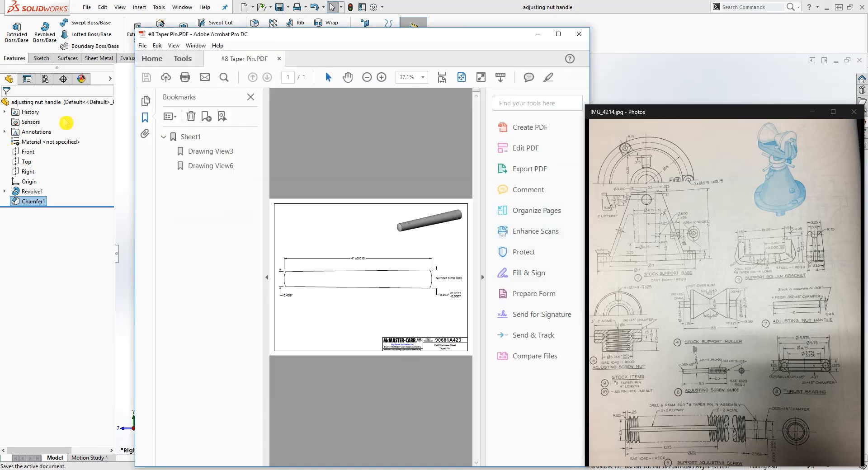
Examine the #8 Taper Pin PDF drawing in Adobe Acrobat for the pin's length and end diameters, and minimize it
{"action": "left_click", "coordinate": [560, 36]}
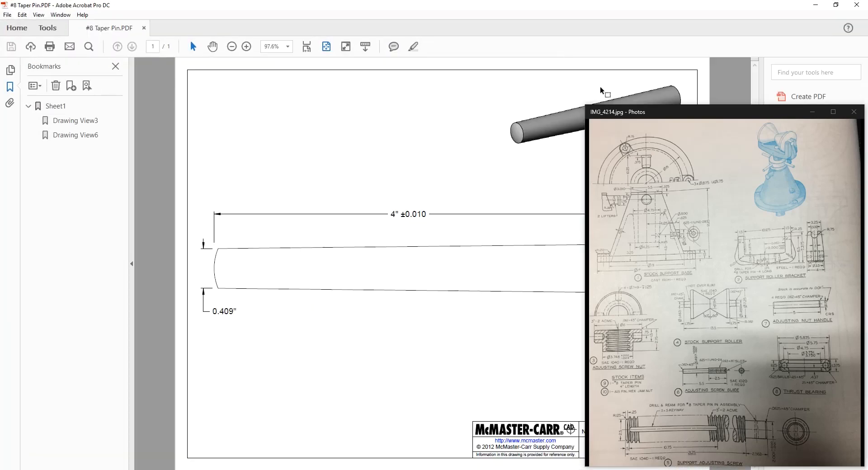
{"action": "left_click_drag", "start_coordinate": [762, 3], "coordinate": [367, 0]}
{"action": "left_click_drag", "start_coordinate": [705, 4], "coordinate": [417, 44]}
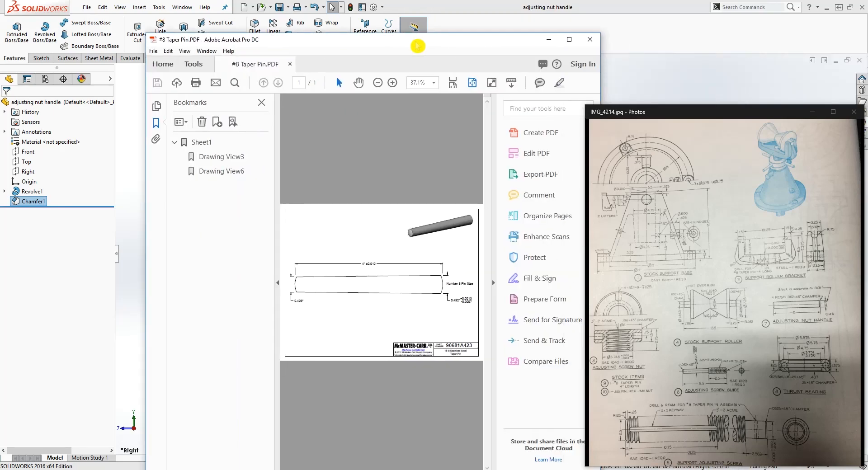
{"action": "left_click", "coordinate": [278, 284]}
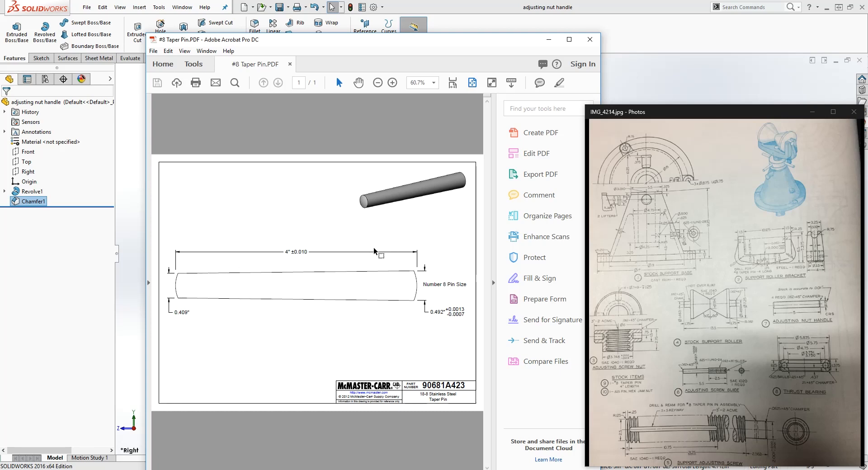
{"action": "left_click", "coordinate": [547, 40]}
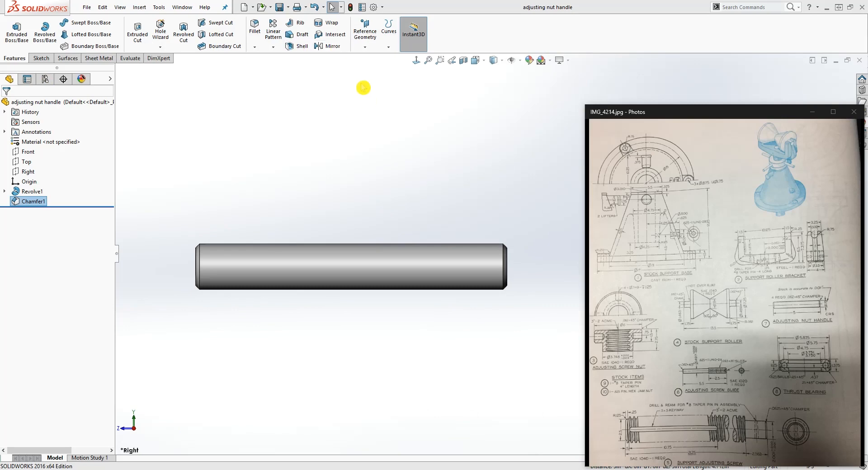
Create a new part and open a sketch on the Right plane
{"action": "left_click", "coordinate": [245, 7]}
{"action": "left_click", "coordinate": [416, 284]}
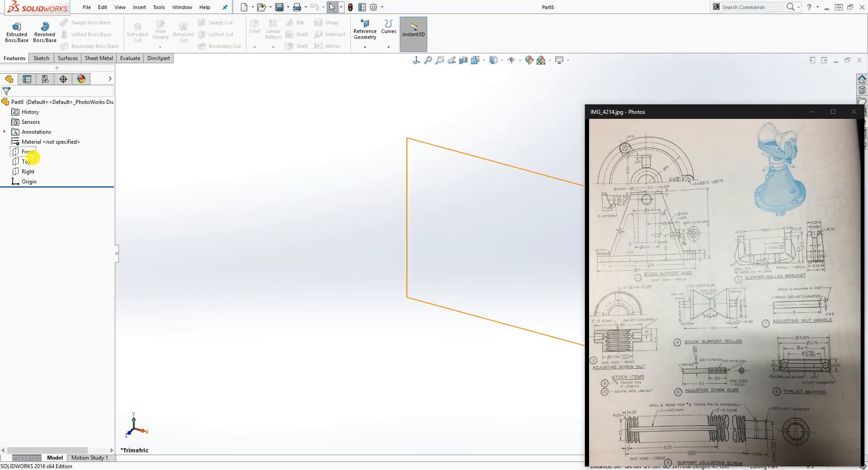
{"action": "left_click", "coordinate": [28, 171]}
{"action": "left_click", "coordinate": [40, 58]}
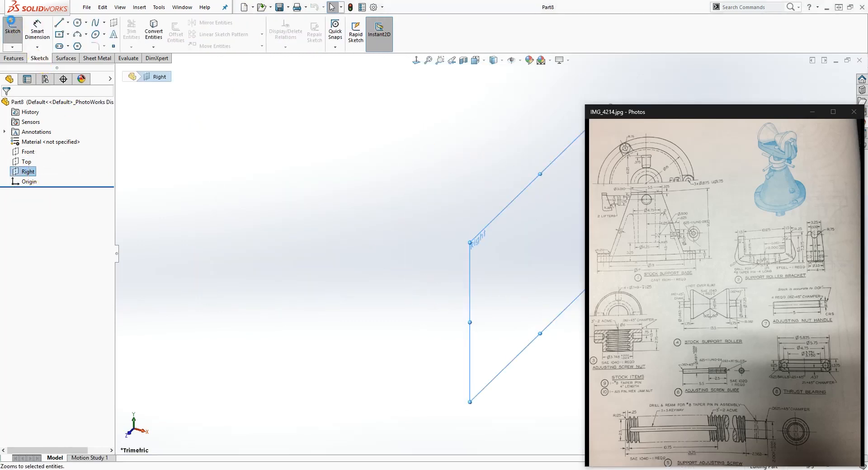
{"action": "left_click", "coordinate": [12, 23]}
{"action": "scroll", "coordinate": [542, 246], "scroll_direction": "down", "scroll_amount": 2}
Draw a closed rectangular line profile about 4.98 in long, with its lower left corner at the origin
{"action": "key", "text": "l"}
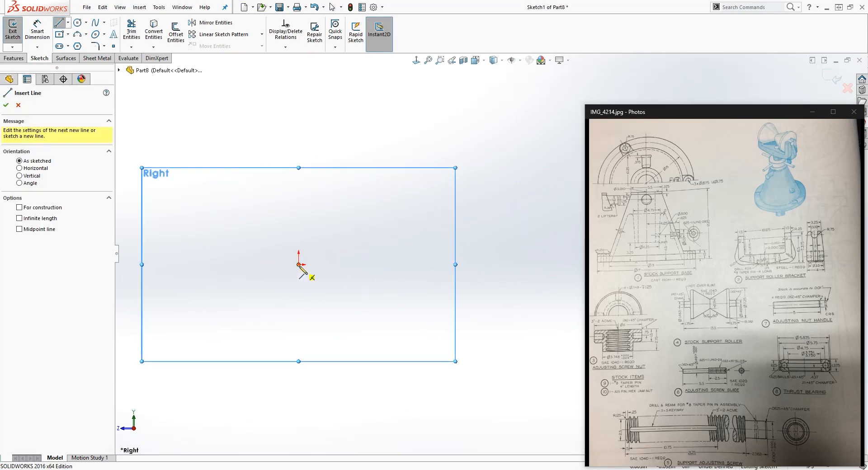
{"action": "left_click", "coordinate": [298, 264]}
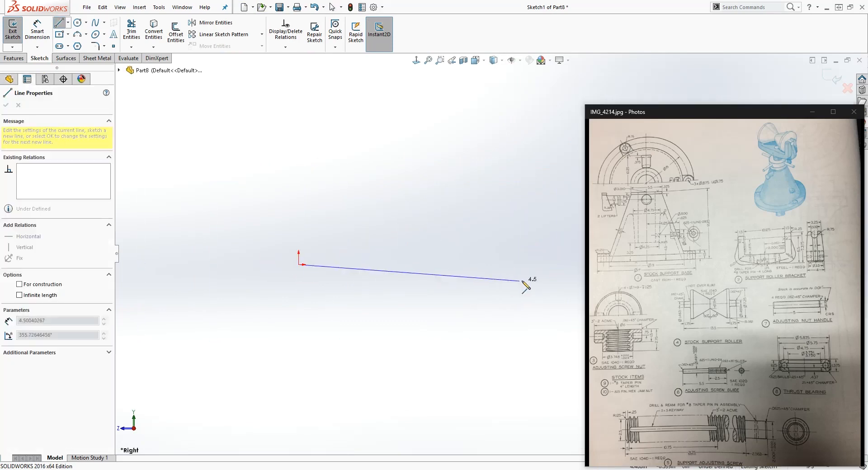
{"action": "left_click", "coordinate": [543, 265]}
{"action": "left_click", "coordinate": [543, 244]}
{"action": "left_click", "coordinate": [298, 244]}
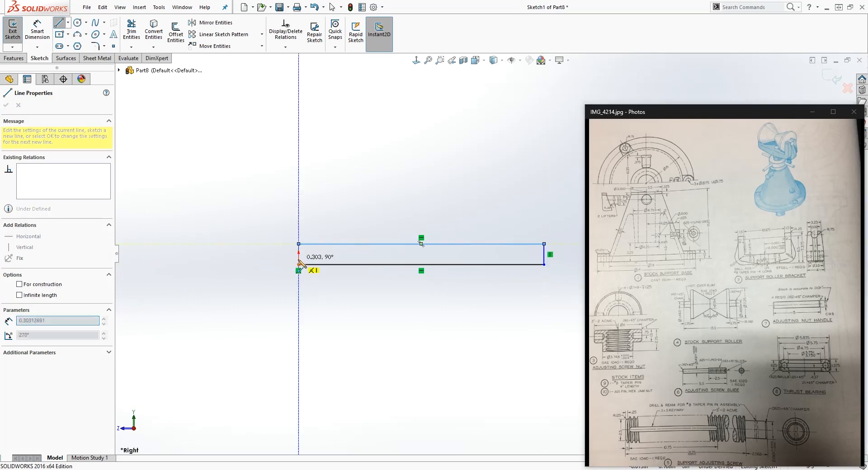
{"action": "left_click", "coordinate": [298, 264]}
{"action": "key", "text": "Escape"}
{"action": "scroll", "coordinate": [472, 300], "scroll_direction": "up", "scroll_amount": 2}
{"action": "scroll", "coordinate": [479, 300], "scroll_direction": "up", "scroll_amount": 1}
{"action": "scroll", "coordinate": [493, 299], "scroll_direction": "down", "scroll_amount": 1}
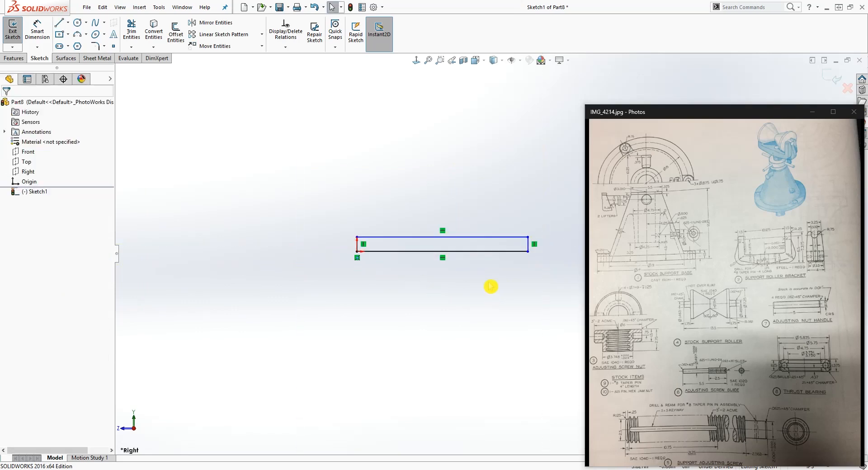
Convert the rectangle's lower horizontal line into a construction line
{"action": "left_click", "coordinate": [478, 252]}
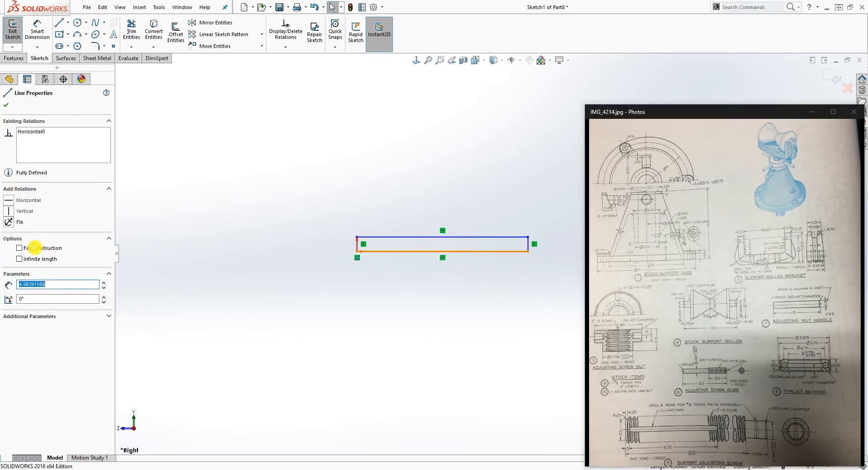
{"action": "left_click", "coordinate": [20, 248]}
{"action": "key", "text": "Escape"}
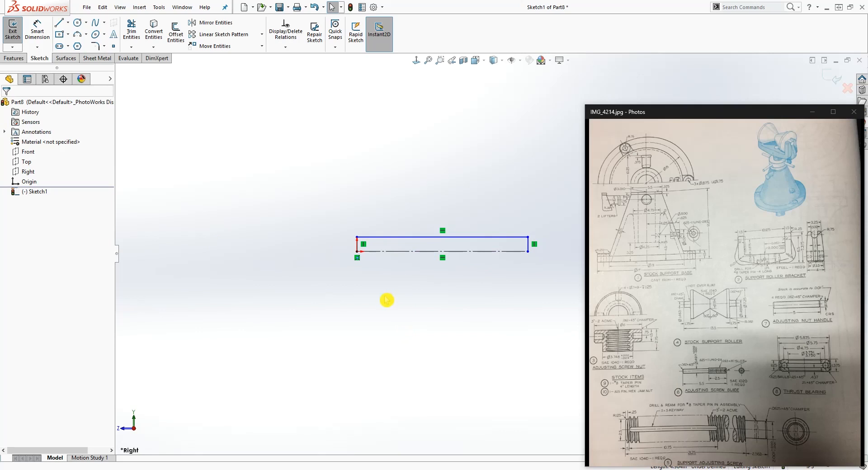
Delete the upper line's horizontal relation and raise its left endpoint so the line tapers down toward the other end
{"action": "scroll", "coordinate": [466, 259], "scroll_direction": "down", "scroll_amount": 2}
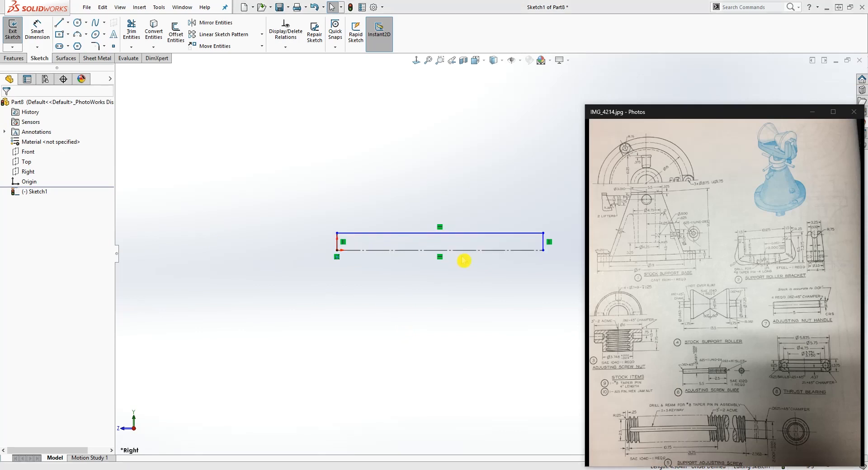
{"action": "left_click", "coordinate": [412, 228]}
{"action": "left_click", "coordinate": [418, 224]}
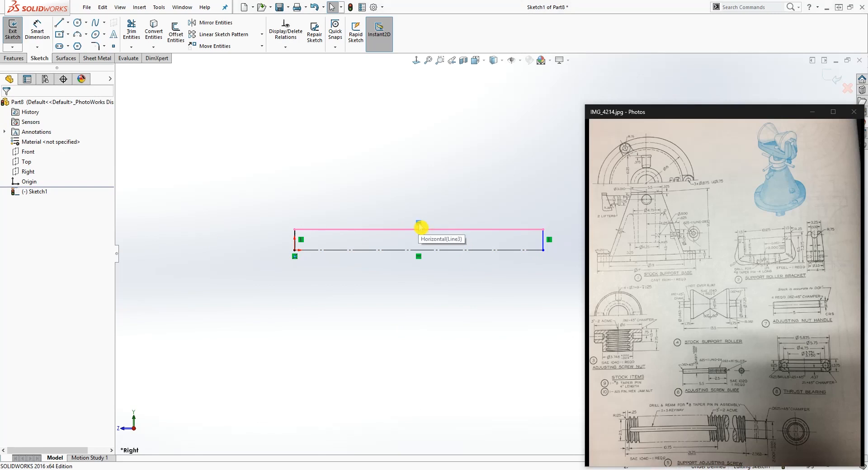
{"action": "left_click", "coordinate": [421, 224]}
{"action": "key", "text": "Delete"}
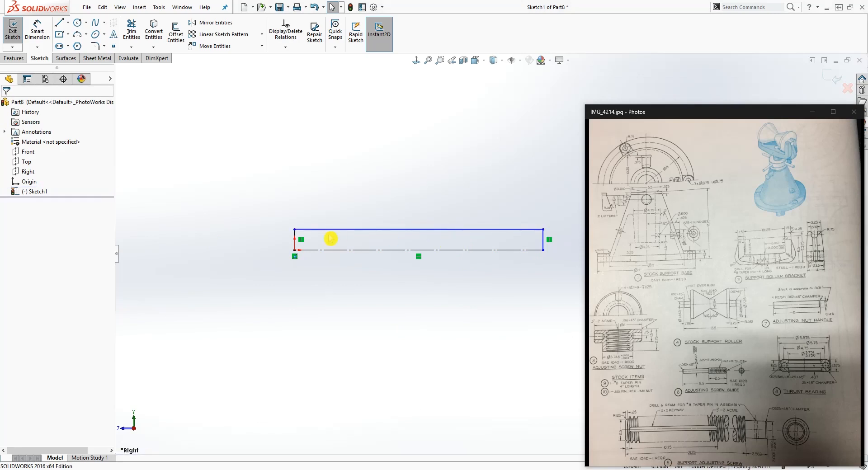
{"action": "mouse_move", "coordinate": [294, 230]}
{"action": "left_mouse_down"}
{"action": "mouse_move", "coordinate": [294, 208]}
{"action": "mouse_move", "coordinate": [295, 216]}
{"action": "left_mouse_up"}
{"action": "left_click", "coordinate": [306, 293]}
Dimension the profile's large end as a diameter across the centerline and set it to 0.492 in
{"action": "right_click_drag", "start_coordinate": [316, 346], "coordinate": [321, 304]}
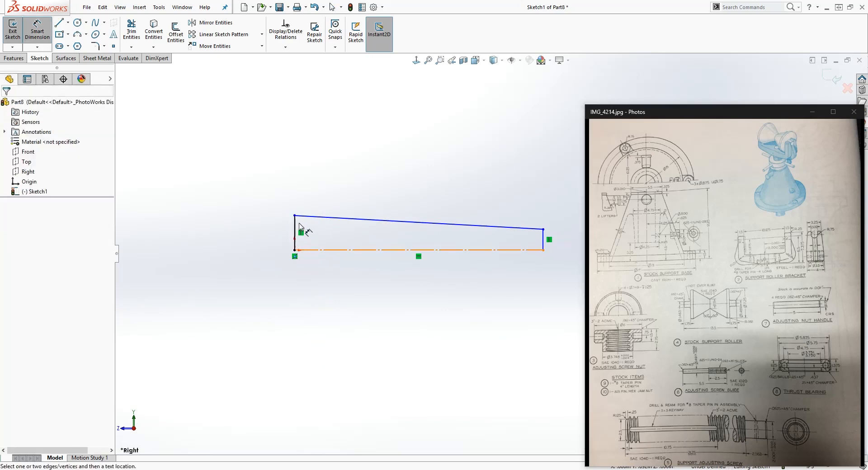
{"action": "left_click", "coordinate": [294, 215]}
{"action": "left_click", "coordinate": [301, 263]}
{"action": "left_click", "coordinate": [242, 253]}
{"action": "type", "text": ".49"}
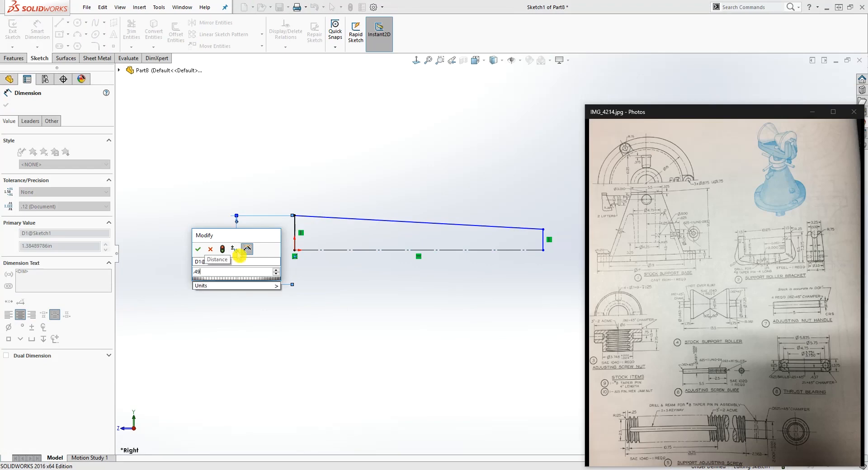
{"action": "key", "text": "Return"}
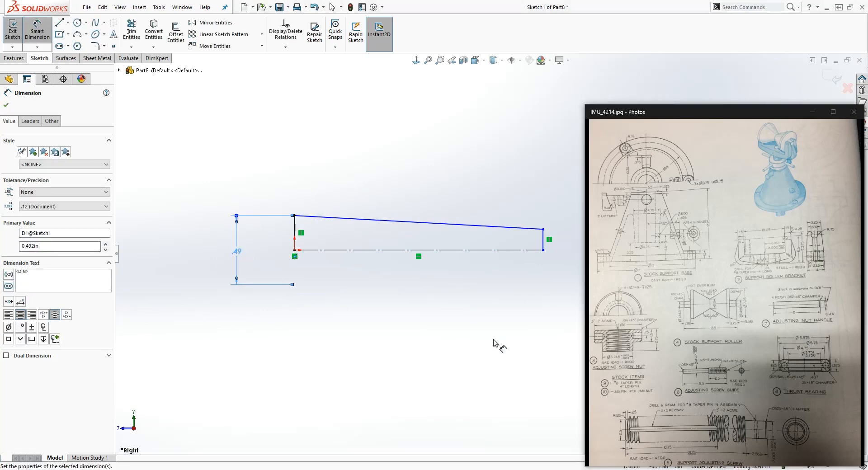
{"action": "left_click", "coordinate": [558, 292]}
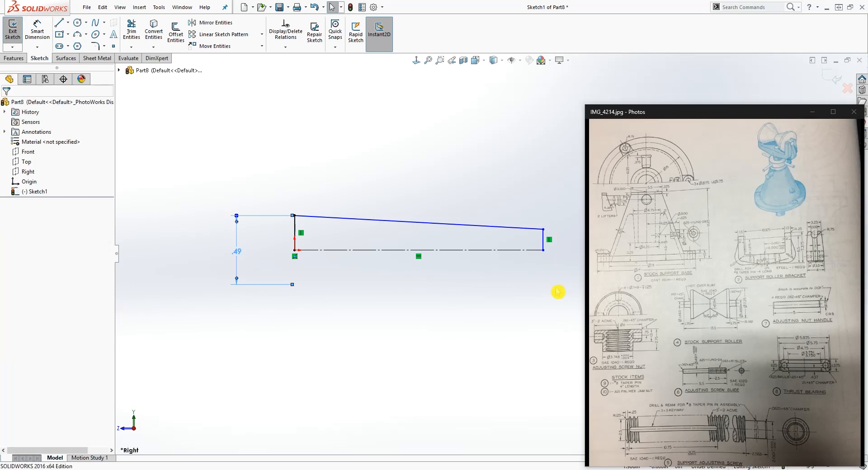
Dimension the profile's small end as a diameter across the centerline and set it to 0.41 in
{"action": "left_click", "coordinate": [544, 230]}
{"action": "left_click", "coordinate": [538, 250]}
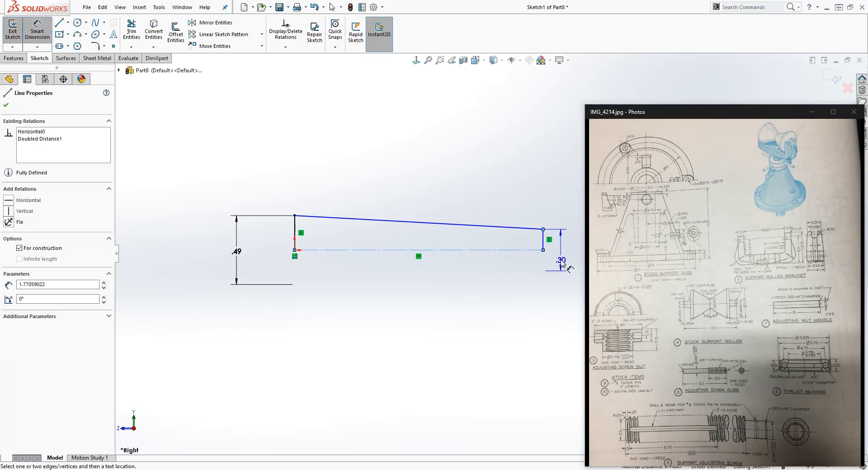
{"action": "left_click", "coordinate": [562, 265]}
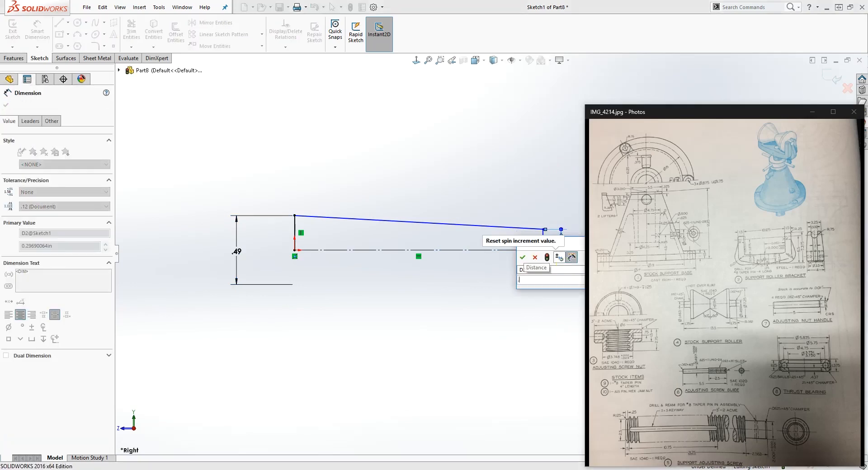
{"action": "type", "text": ".40"}
{"action": "key", "text": "Return"}
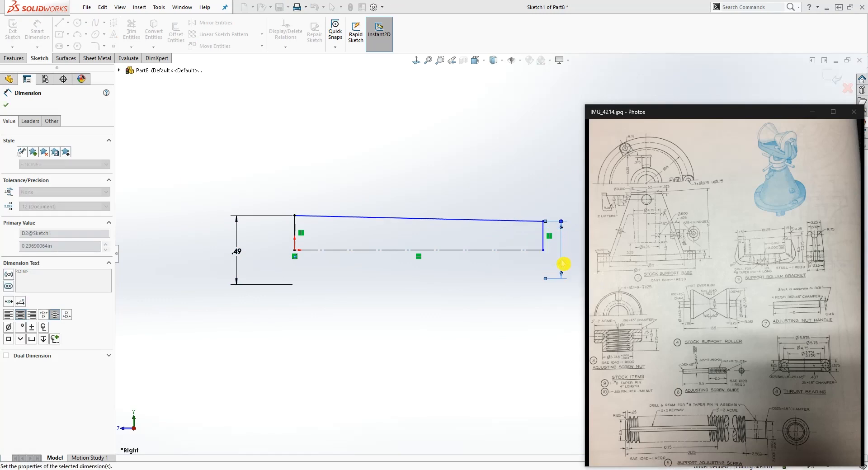
{"action": "key", "text": "Escape"}
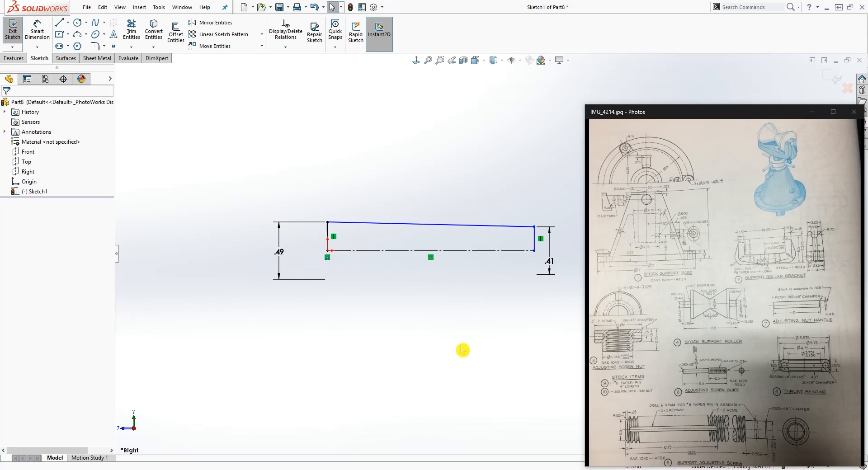
Dimension the construction centerline and set the pin's length to 4 in
{"action": "right_click_drag", "start_coordinate": [463, 350], "coordinate": [455, 266]}
{"action": "left_click", "coordinate": [444, 251]}
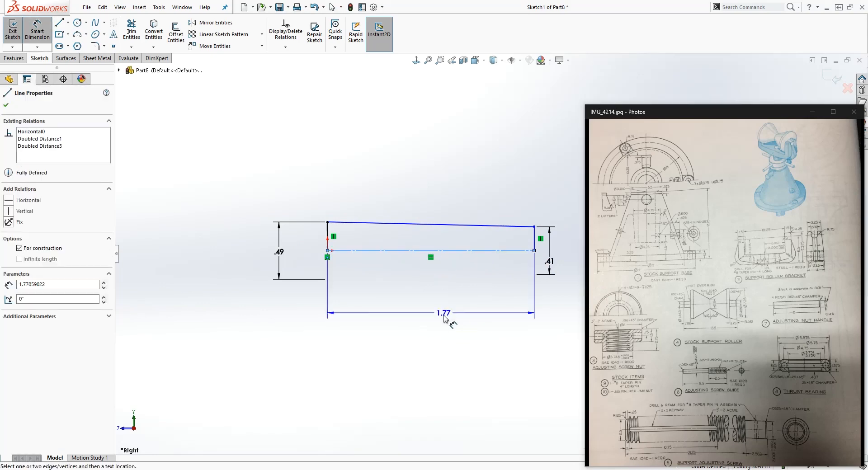
{"action": "left_click", "coordinate": [446, 326]}
{"action": "type", "text": "4"}
{"action": "key", "text": "Return"}
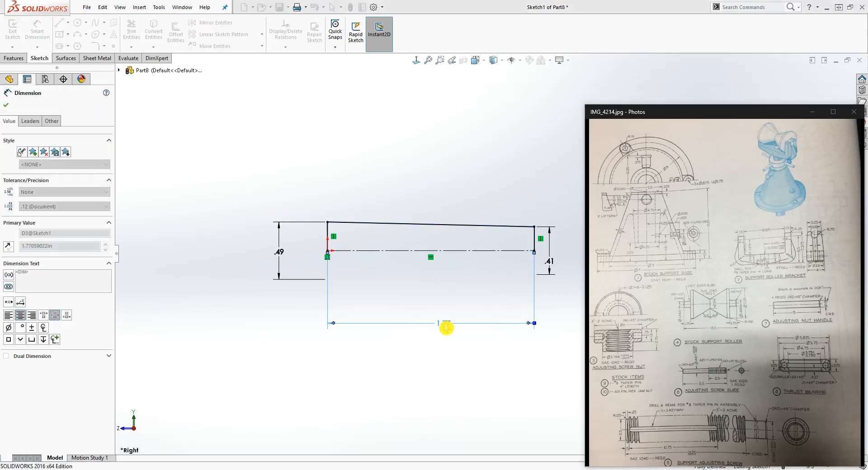
{"action": "key", "text": "Escape"}
Draw a 3 Point Arc of about 0.34 in radius bulging outward across the large end, starting at its upper corner
{"action": "scroll", "coordinate": [552, 248], "scroll_direction": "down", "scroll_amount": 6}
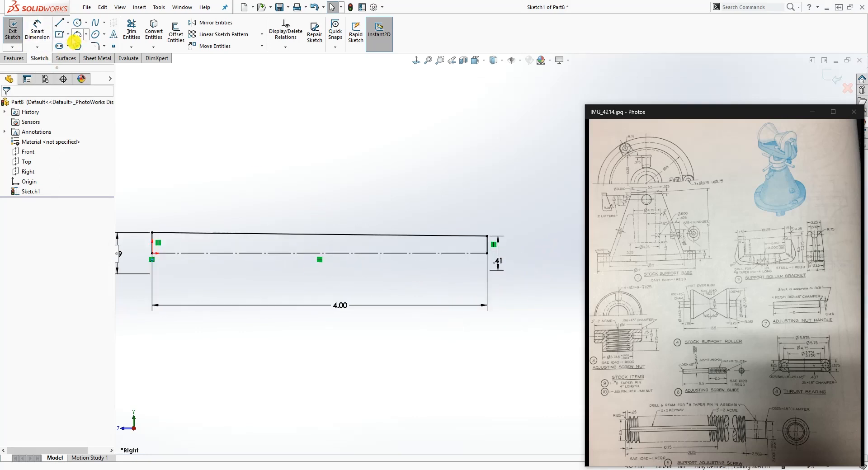
{"action": "scroll", "coordinate": [195, 256], "scroll_direction": "down", "scroll_amount": 2}
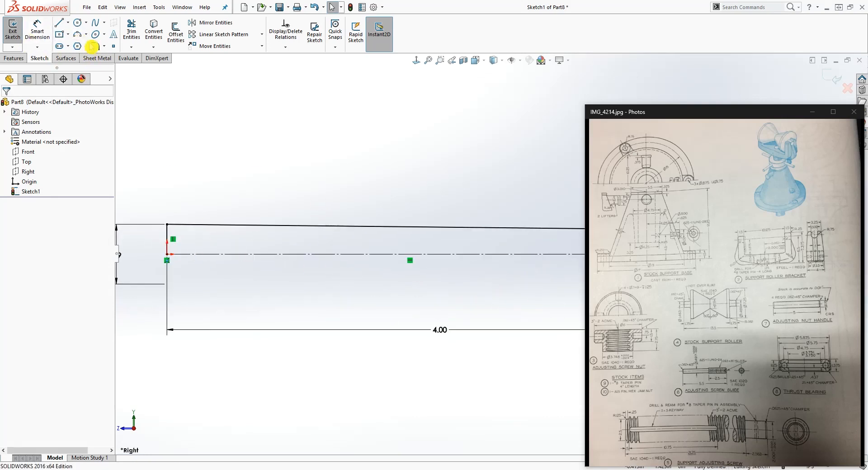
{"action": "left_click", "coordinate": [77, 36]}
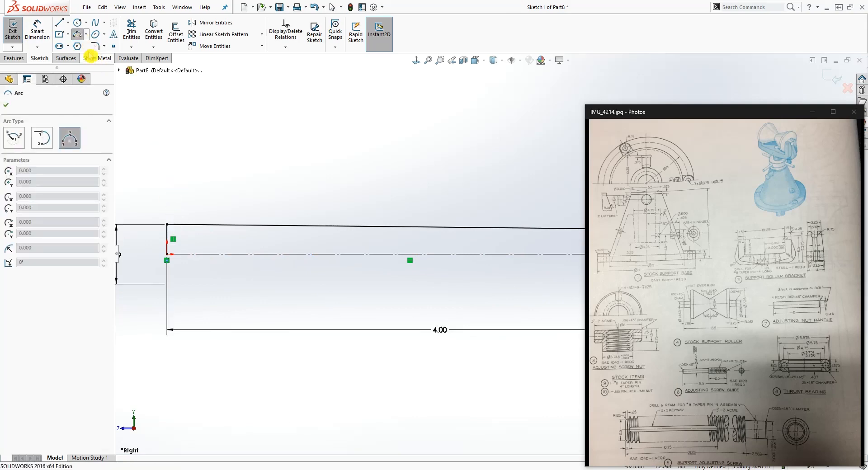
{"action": "left_click", "coordinate": [86, 35]}
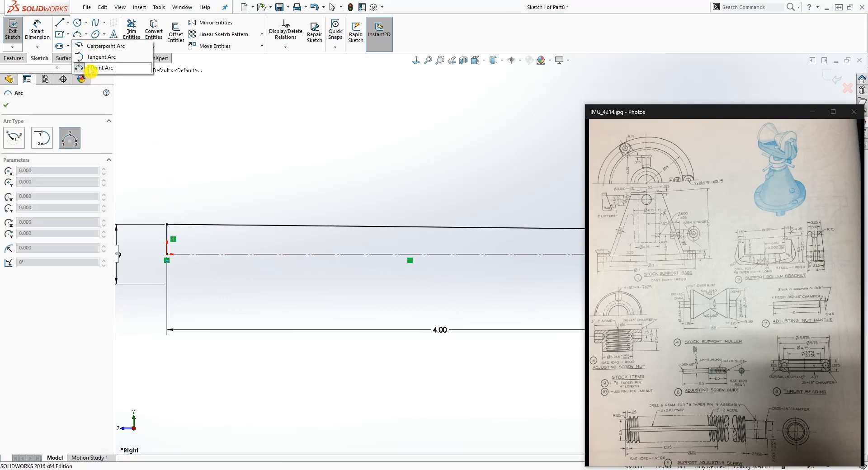
{"action": "left_click", "coordinate": [90, 68]}
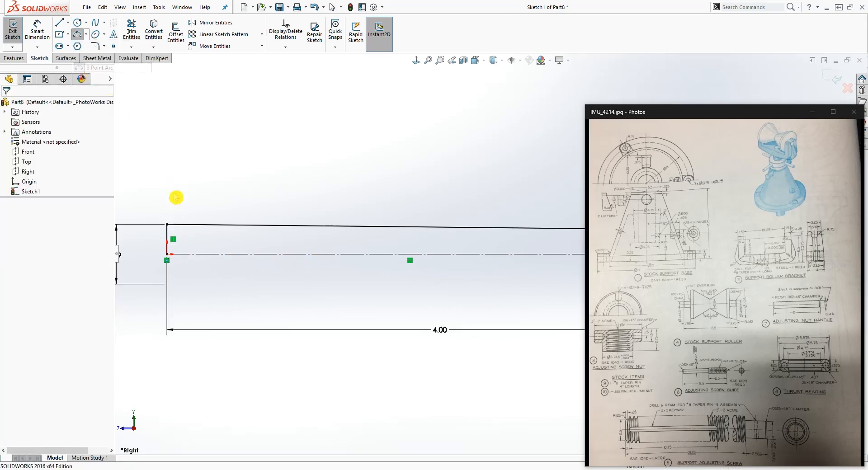
{"action": "left_click", "coordinate": [79, 36]}
{"action": "left_click", "coordinate": [168, 225]}
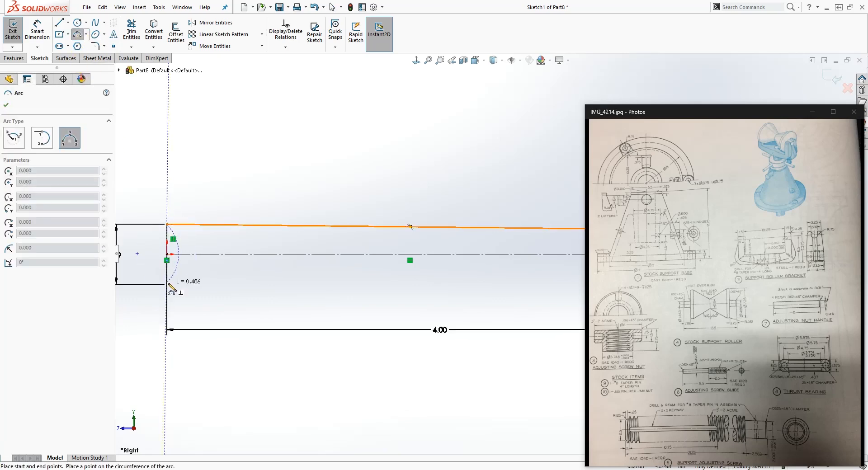
{"action": "left_click", "coordinate": [167, 284]}
{"action": "left_click", "coordinate": [157, 270]}
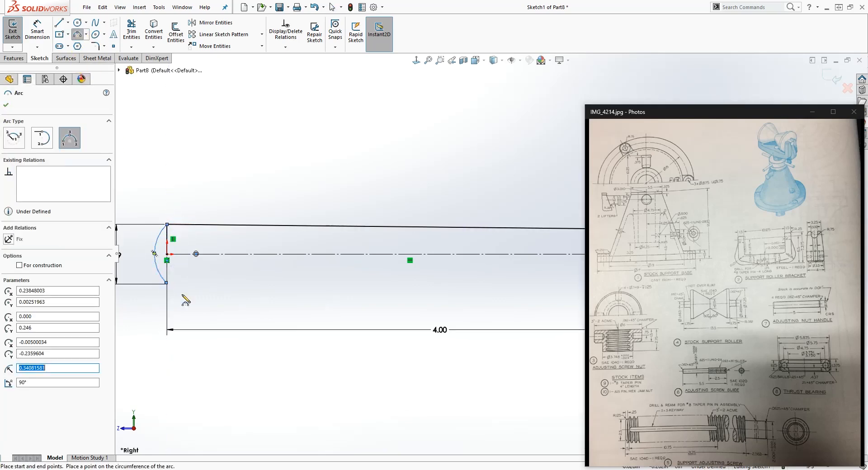
{"action": "key", "text": "Escape"}
Add a coincident relation between the arc's center point and the construction centerline
{"action": "scroll", "coordinate": [162, 280], "scroll_direction": "down", "scroll_amount": 2}
{"action": "left_click", "coordinate": [213, 245]}
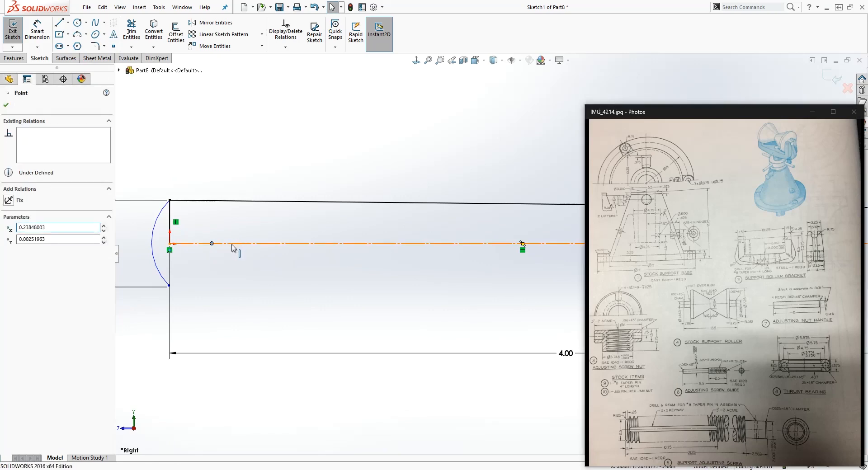
{"action": "left_click", "coordinate": [280, 244], "text": "ctrl"}
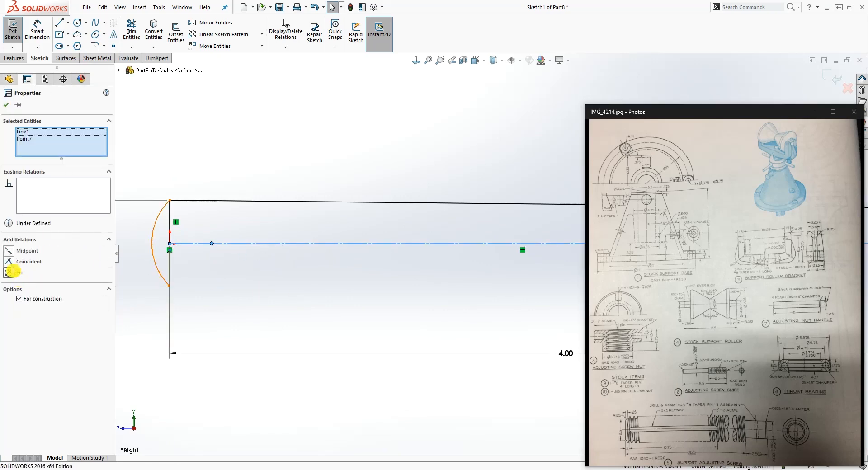
{"action": "left_click", "coordinate": [10, 262]}
{"action": "left_click", "coordinate": [268, 284]}
{"action": "scroll", "coordinate": [277, 290], "scroll_direction": "up", "scroll_amount": 1}
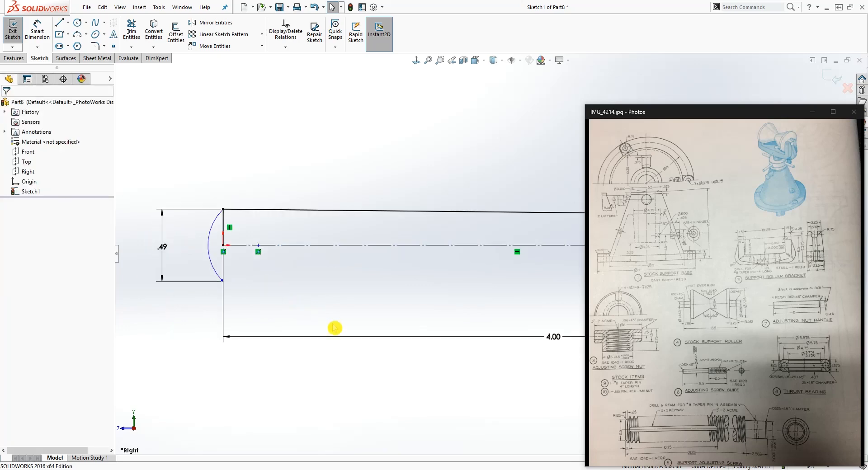
Dimension the large-end arc and set its radius to 0.5 in
{"action": "right_click_drag", "start_coordinate": [334, 328], "coordinate": [317, 289]}
{"action": "left_click", "coordinate": [211, 224]}
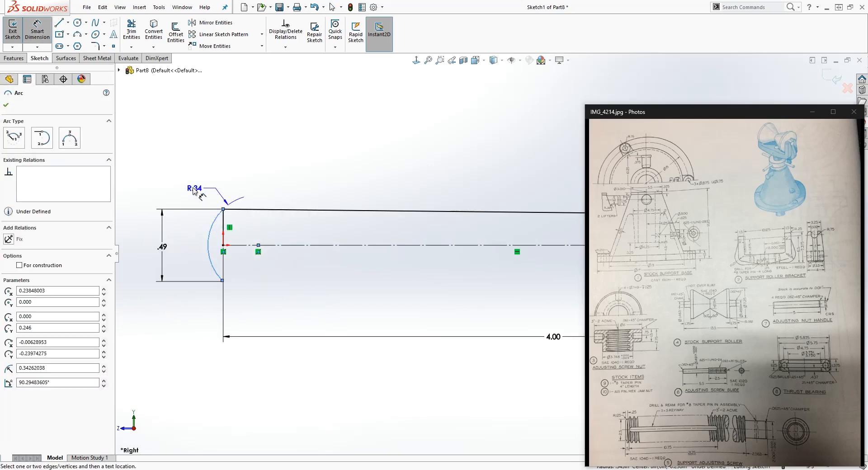
{"action": "left_click", "coordinate": [183, 184]}
{"action": "type", "text": ".5"}
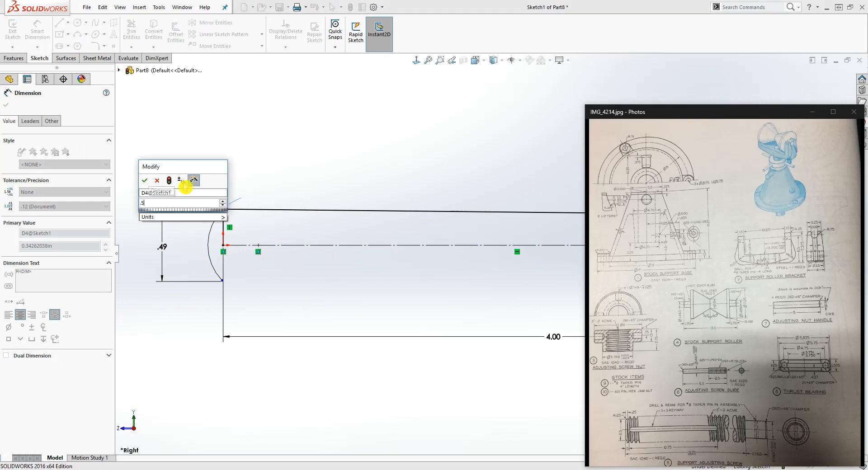
{"action": "key", "text": "Return"}
{"action": "key", "text": "Escape"}
Draw a horizontal line about 0.06 in long from the origin outward to the large-end arc
{"action": "scroll", "coordinate": [222, 253], "scroll_direction": "down", "scroll_amount": 4}
{"action": "right_click_drag", "start_coordinate": [426, 308], "coordinate": [380, 302]}
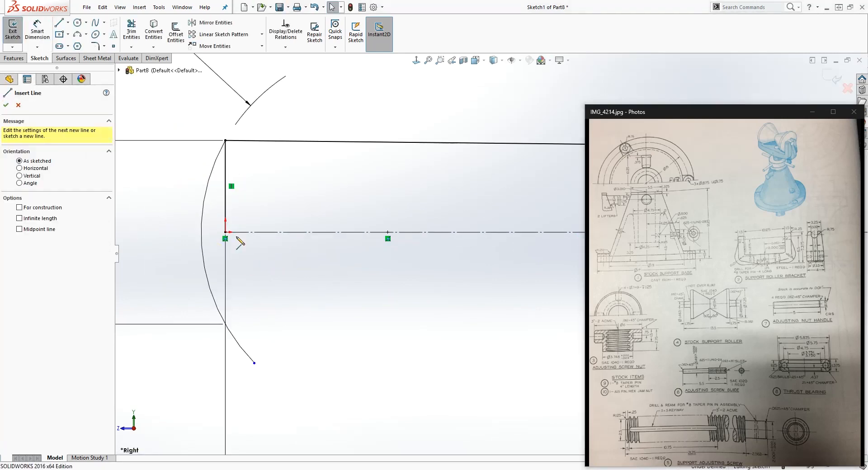
{"action": "scroll", "coordinate": [236, 236], "scroll_direction": "down", "scroll_amount": 4}
{"action": "left_click", "coordinate": [247, 239]}
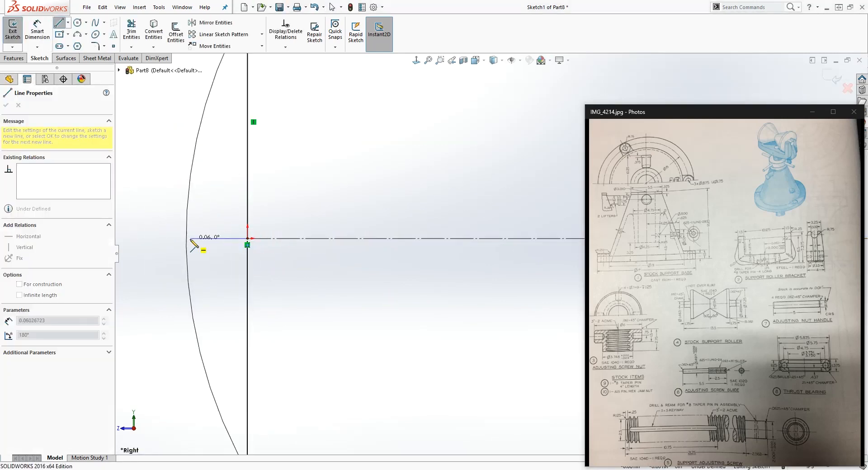
{"action": "left_click", "coordinate": [186, 238]}
{"action": "key", "text": "Escape"}
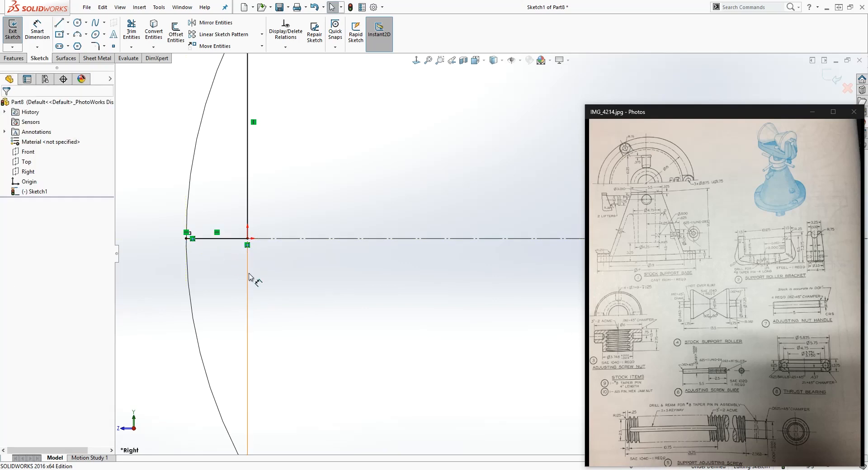
Trim away the portion of the large-end arc below the centerline
{"action": "left_click", "coordinate": [129, 36]}
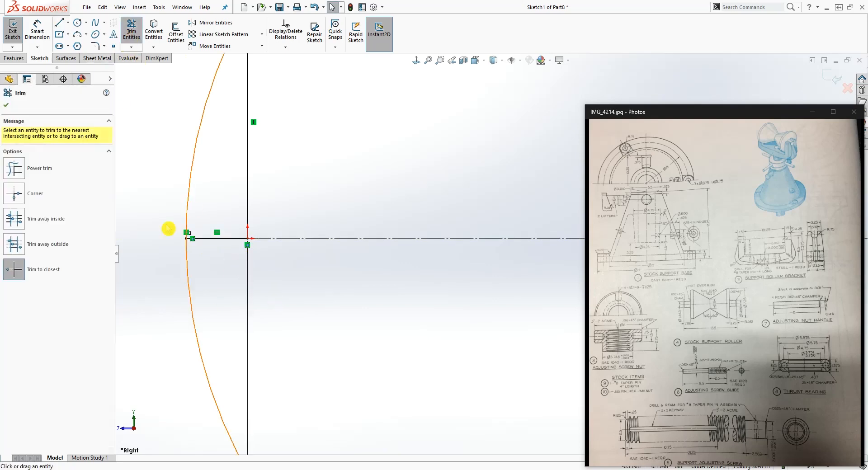
{"action": "left_click", "coordinate": [197, 309]}
{"action": "scroll", "coordinate": [348, 352], "scroll_direction": "up", "scroll_amount": 5}
{"action": "key", "text": "Escape"}
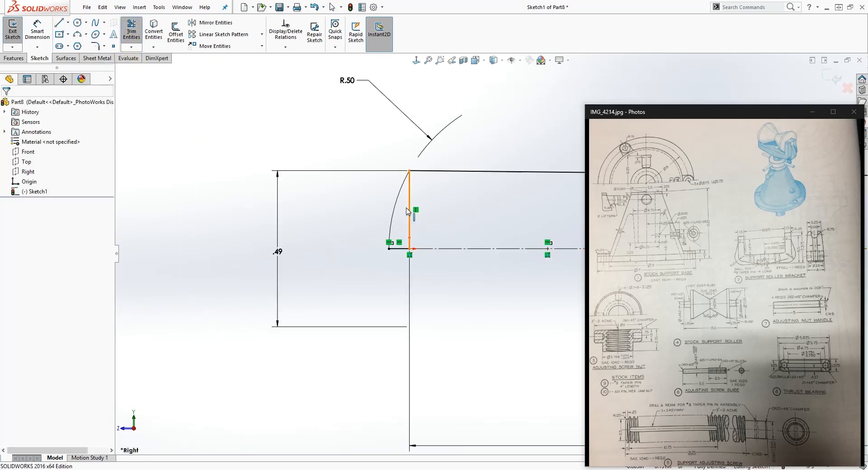
Convert the large end's vertical line and the short horizontal line to construction geometry
{"action": "left_click", "coordinate": [410, 209]}
{"action": "left_click", "coordinate": [397, 248], "text": "ctrl"}
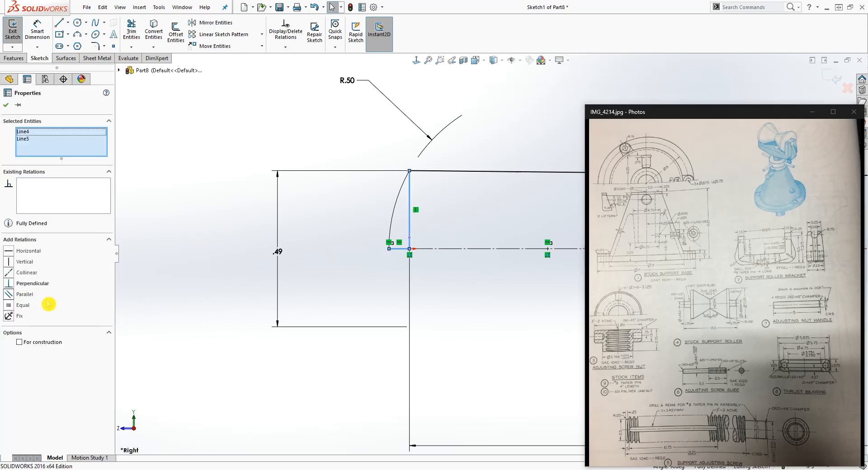
{"action": "left_click", "coordinate": [20, 343]}
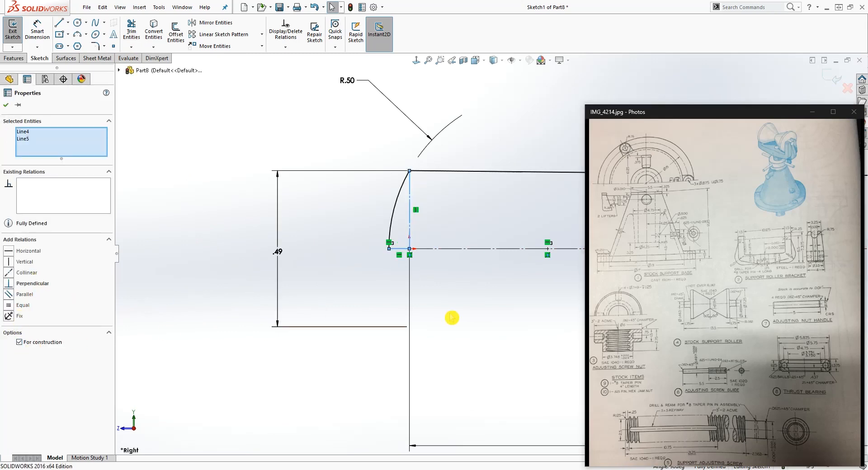
{"action": "scroll", "coordinate": [492, 308], "scroll_direction": "up", "scroll_amount": 5}
{"action": "scroll", "coordinate": [545, 258], "scroll_direction": "down", "scroll_amount": 6}
{"action": "key", "text": "Escape"}
Convert the vertical line at the pin's small end to construction geometry
{"action": "scroll", "coordinate": [427, 273], "scroll_direction": "up", "scroll_amount": 3}
{"action": "scroll", "coordinate": [480, 258], "scroll_direction": "down", "scroll_amount": 5}
{"action": "scroll", "coordinate": [477, 252], "scroll_direction": "down", "scroll_amount": 3}
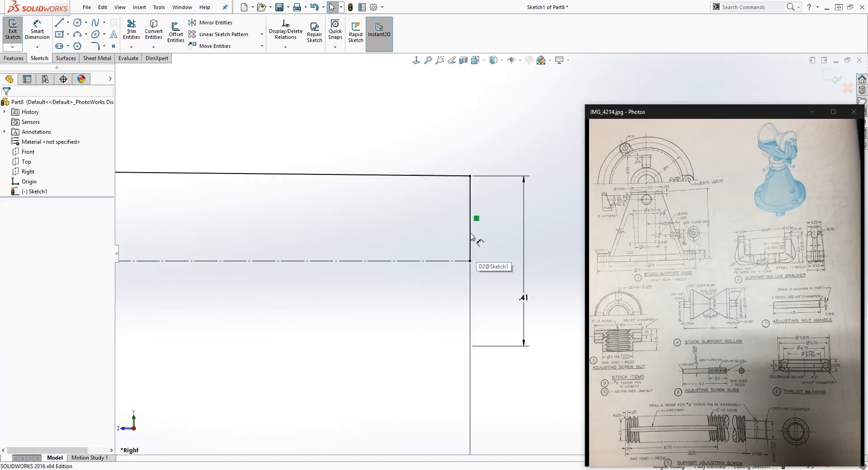
{"action": "left_click", "coordinate": [470, 253]}
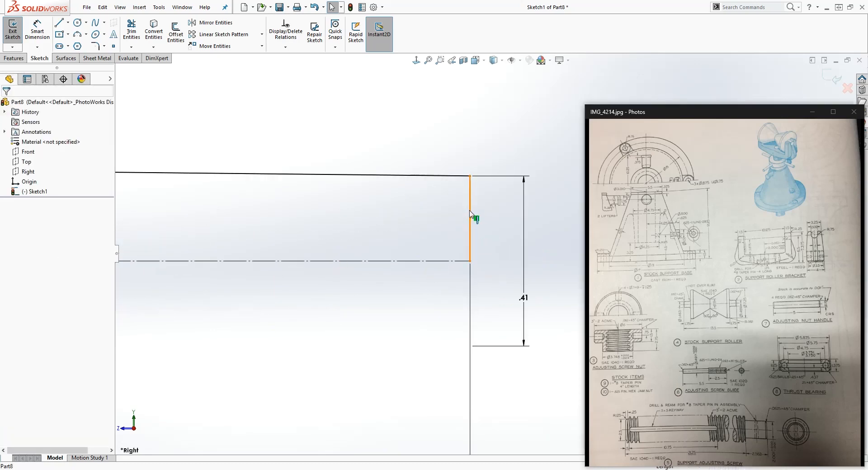
{"action": "left_click", "coordinate": [470, 232]}
{"action": "key", "text": "Escape"}
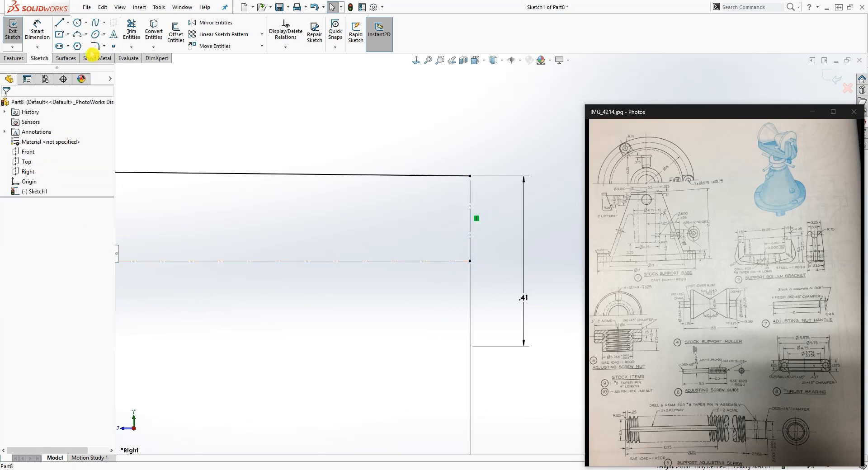
Draw a 3 Point Arc of about 0.25 in radius bulging outward across the small end, starting at its upper corner
{"action": "left_click", "coordinate": [81, 38]}
{"action": "left_click", "coordinate": [470, 176]}
{"action": "left_click", "coordinate": [470, 325]}
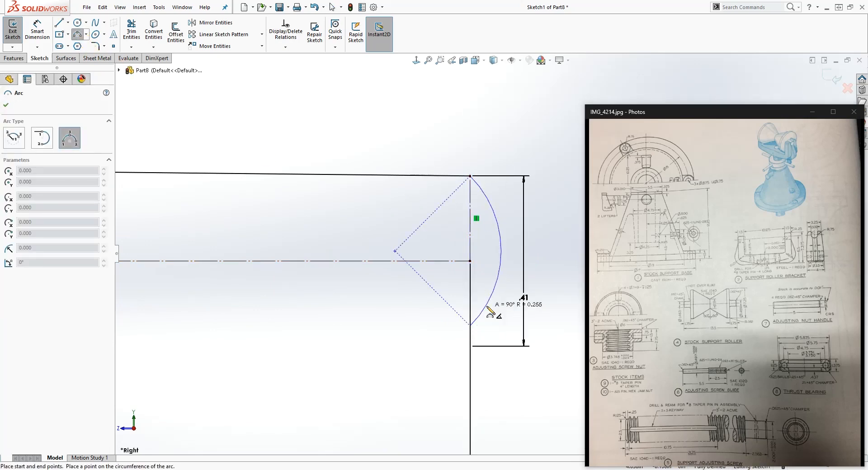
{"action": "left_click", "coordinate": [497, 304]}
{"action": "key", "text": "Escape"}
Add a coincident relation between the small-end arc's center point and the construction centerline
{"action": "left_click", "coordinate": [407, 251]}
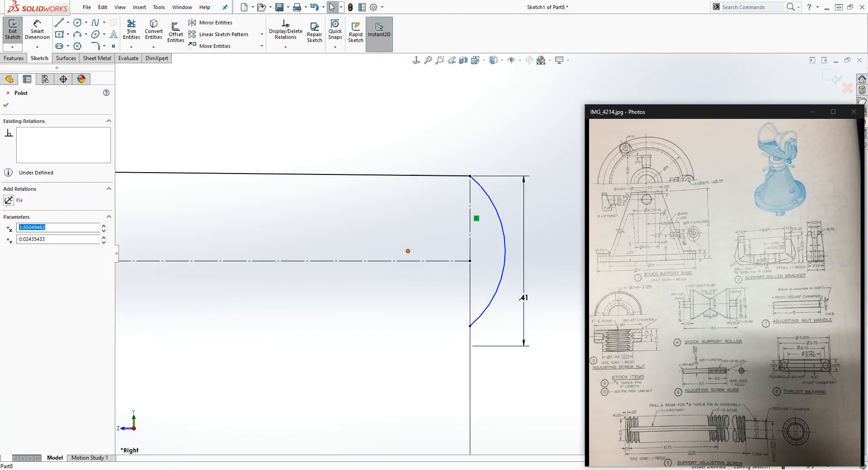
{"action": "left_click", "coordinate": [408, 261], "text": "ctrl"}
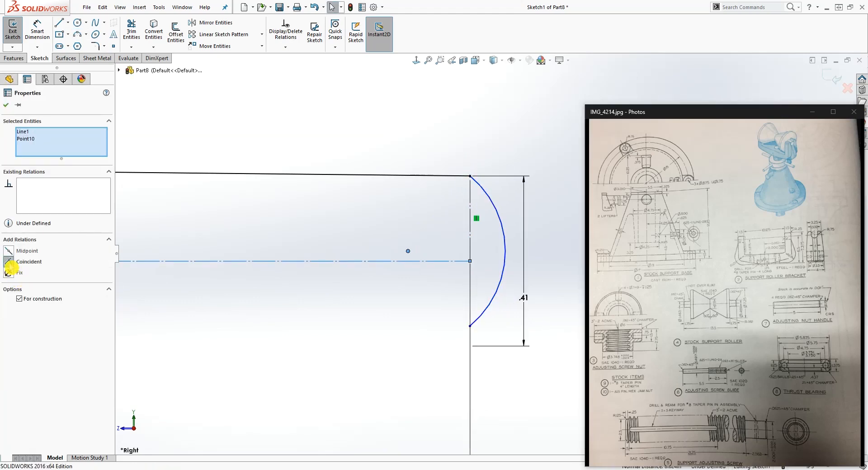
{"action": "left_click", "coordinate": [10, 263]}
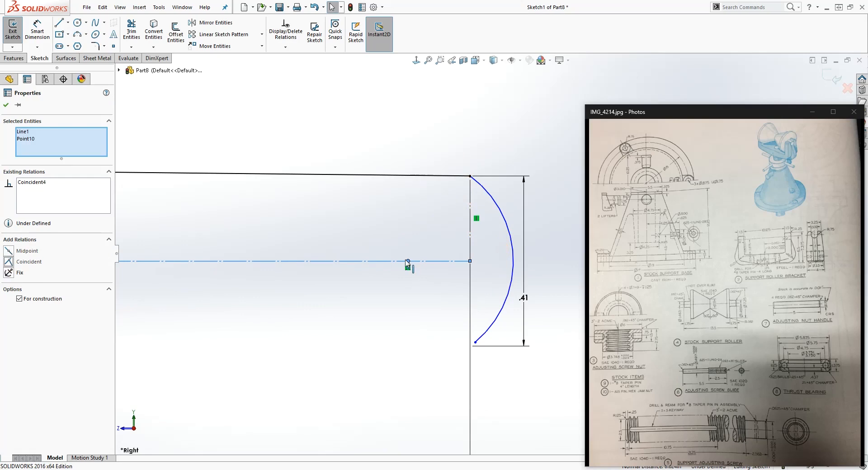
Dimension the small-end arc and set its radius to 0.5 in
{"action": "left_click", "coordinate": [496, 264]}
{"action": "right_click_drag", "start_coordinate": [493, 323], "coordinate": [498, 408]}
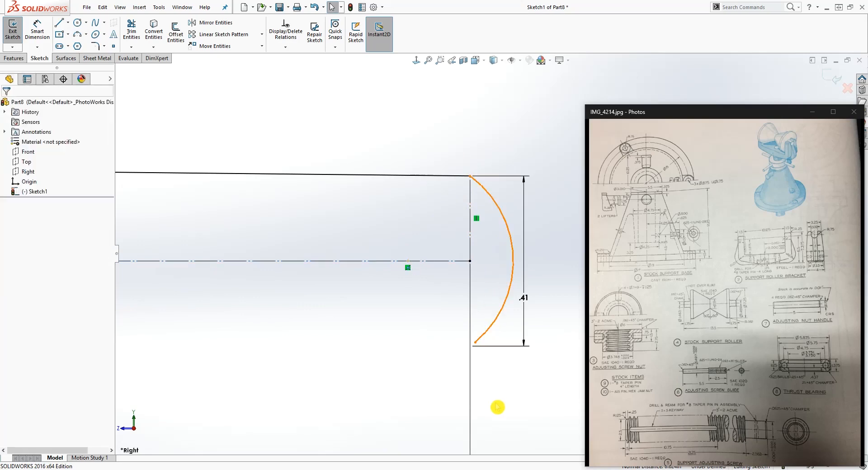
{"action": "left_click", "coordinate": [506, 222]}
{"action": "left_click", "coordinate": [542, 122]}
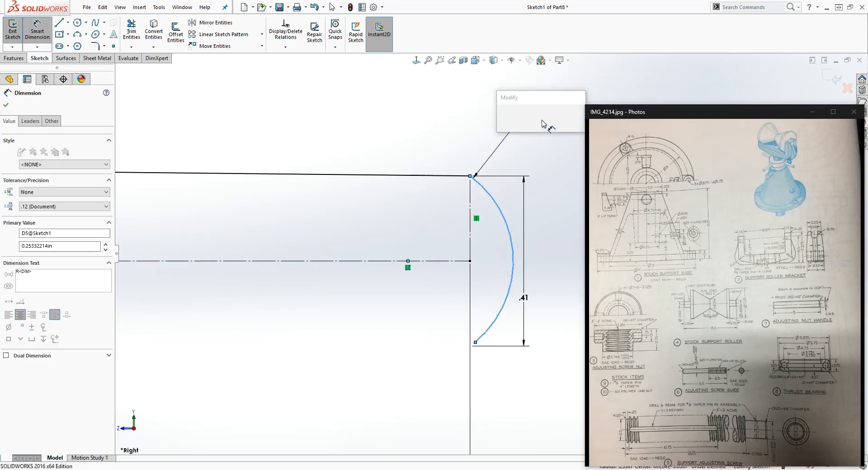
{"action": "type", "text": ".5"}
{"action": "key", "text": "Return"}
{"action": "key", "text": "Escape"}
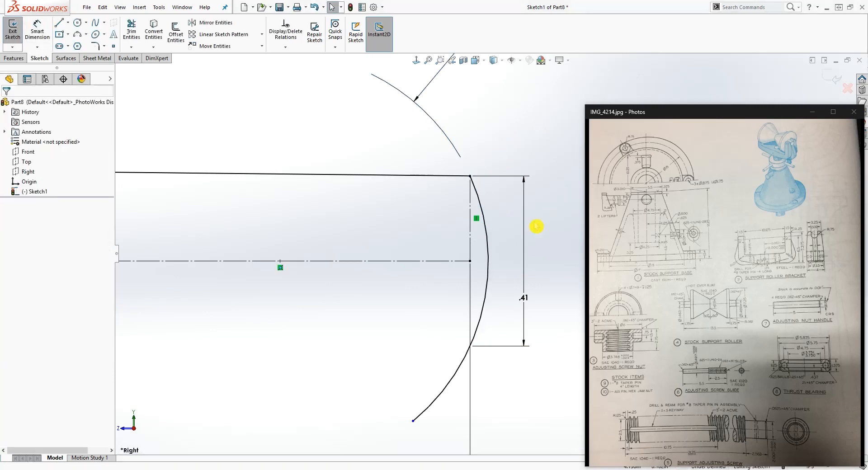
Draw a horizontal line about 0.04 in long from the centerline's end to the small-end arc and make it construction geometry
{"action": "key", "text": "l"}
{"action": "scroll", "coordinate": [430, 242], "scroll_direction": "down", "scroll_amount": 2}
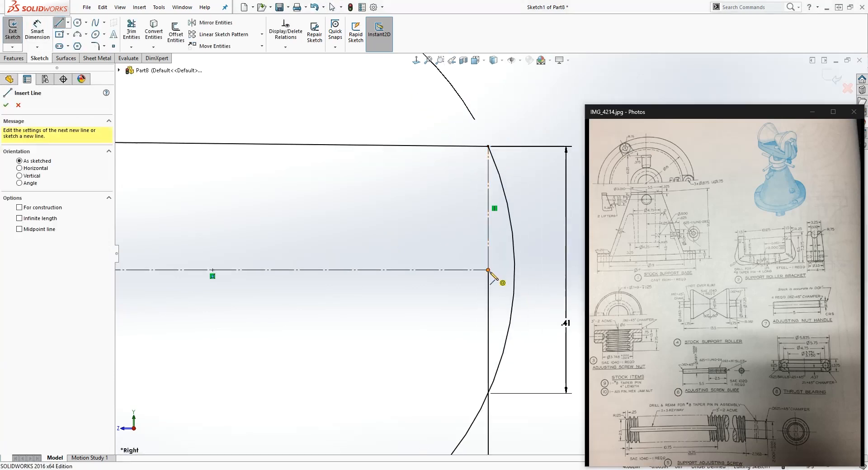
{"action": "left_click", "coordinate": [489, 271]}
{"action": "left_click", "coordinate": [515, 271]}
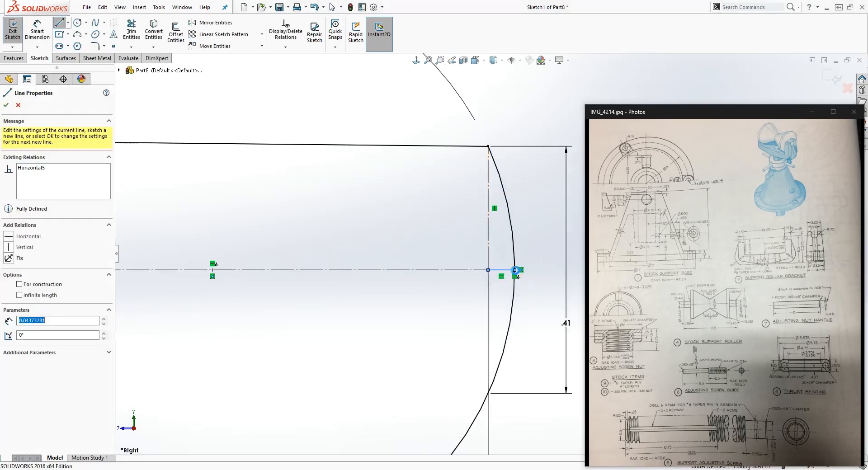
{"action": "key", "text": "Escape"}
{"action": "left_click", "coordinate": [500, 271]}
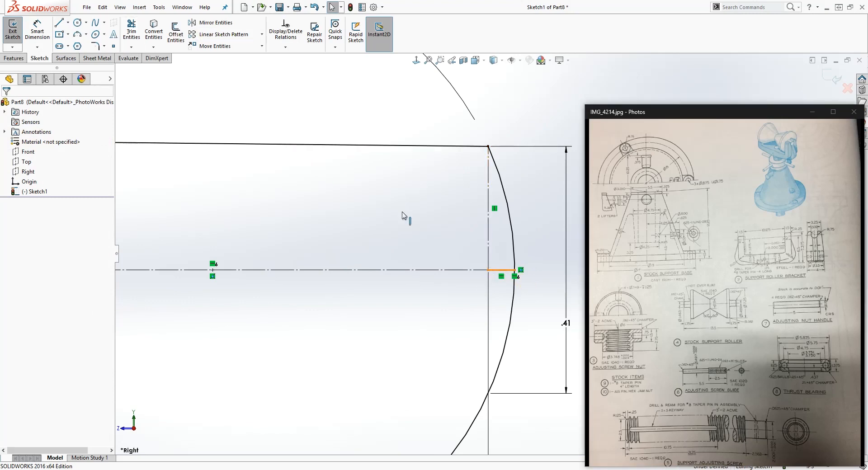
{"action": "key", "text": "Escape"}
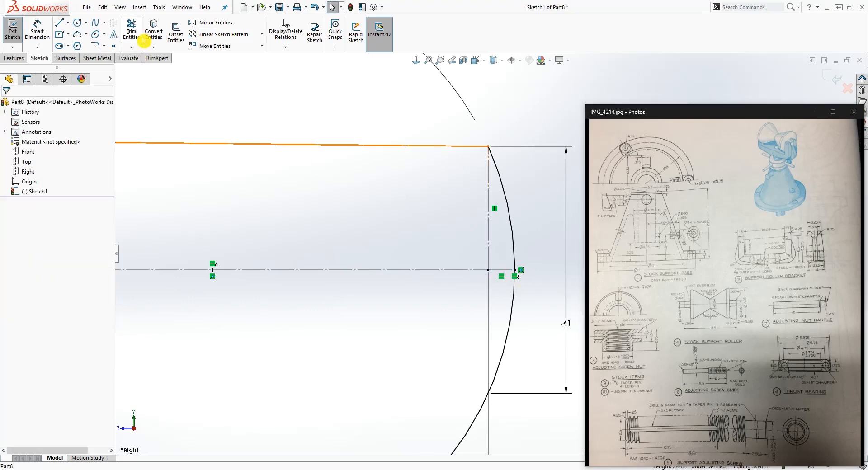
Trim away the portion of the small-end arc below the centerline
{"action": "left_click", "coordinate": [132, 33]}
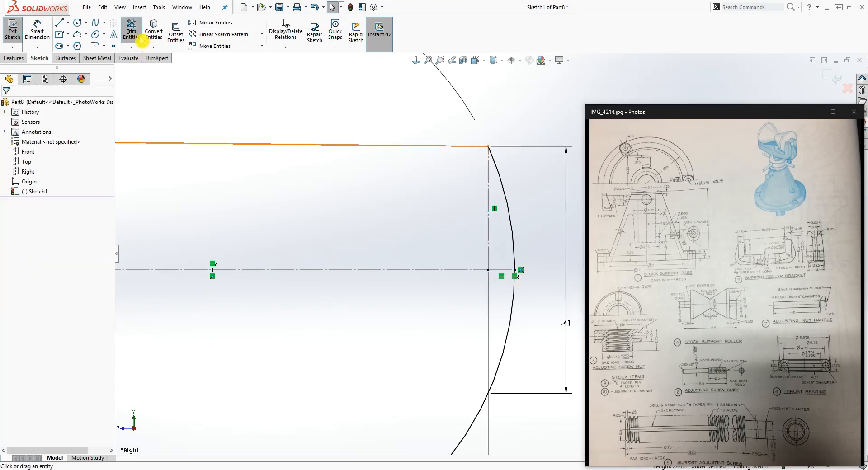
{"action": "left_click", "coordinate": [493, 388]}
{"action": "scroll", "coordinate": [506, 390], "scroll_direction": "down", "scroll_amount": 10}
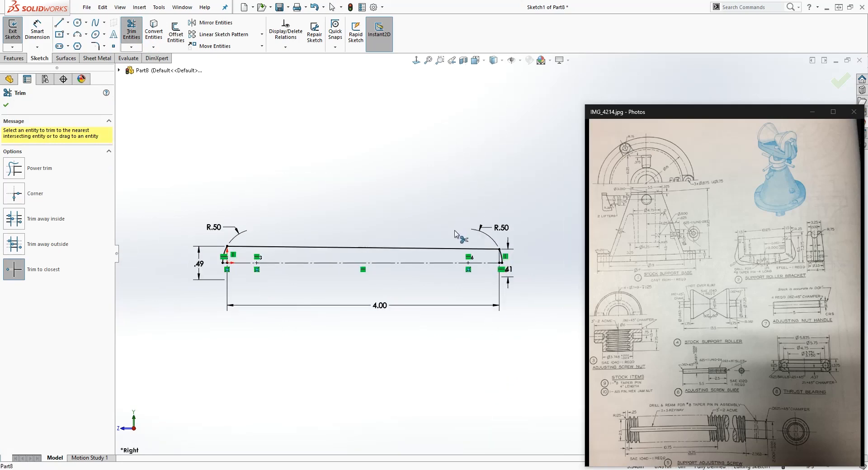
{"action": "key", "text": "Escape"}
Revolve the profile 360 degrees about its axis line, letting the open sketch be closed automatically
{"action": "scroll", "coordinate": [274, 278], "scroll_direction": "down", "scroll_amount": 1}
{"action": "left_click", "coordinate": [16, 58]}
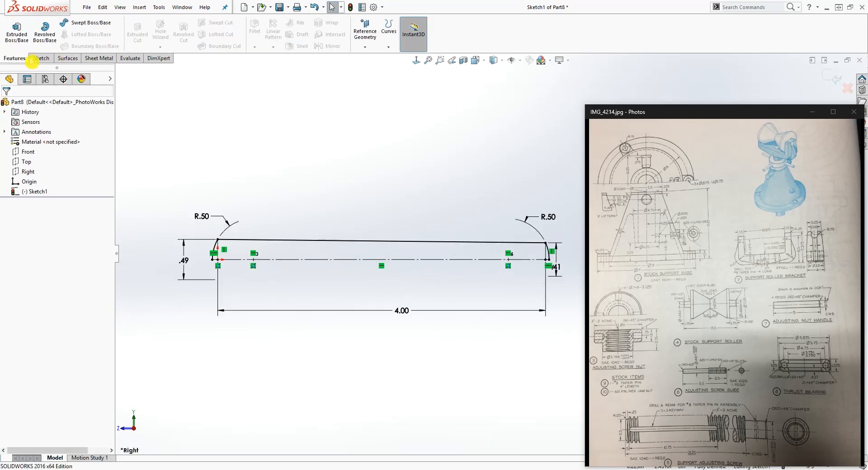
{"action": "left_click", "coordinate": [50, 31]}
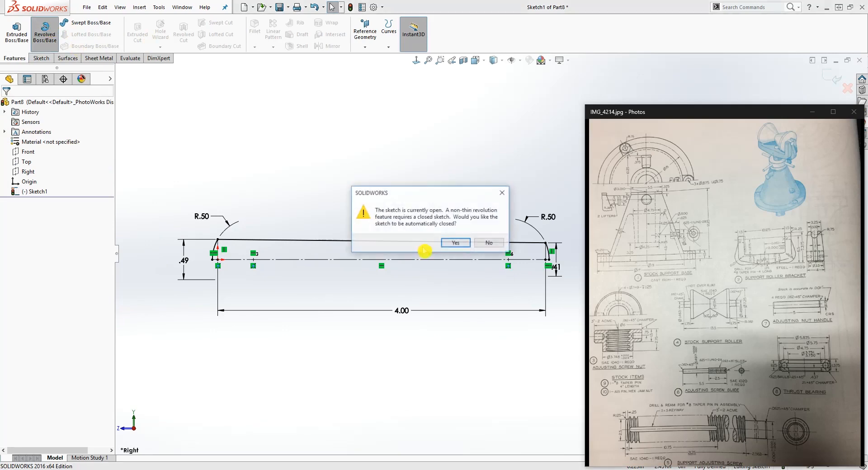
{"action": "left_click", "coordinate": [455, 244]}
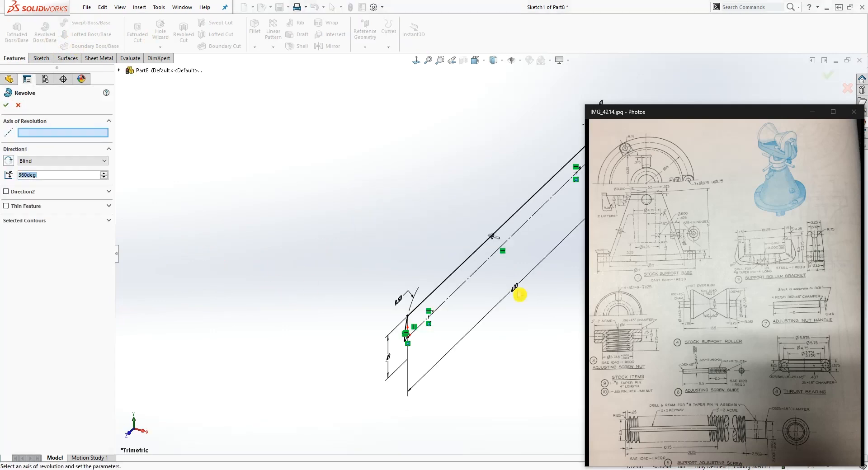
{"action": "left_click", "coordinate": [467, 284]}
{"action": "scroll", "coordinate": [484, 357], "scroll_direction": "up", "scroll_amount": 4}
{"action": "scroll", "coordinate": [480, 315], "scroll_direction": "down", "scroll_amount": 8}
{"action": "scroll", "coordinate": [504, 333], "scroll_direction": "up", "scroll_amount": 3}
{"action": "scroll", "coordinate": [527, 257], "scroll_direction": "down", "scroll_amount": 8}
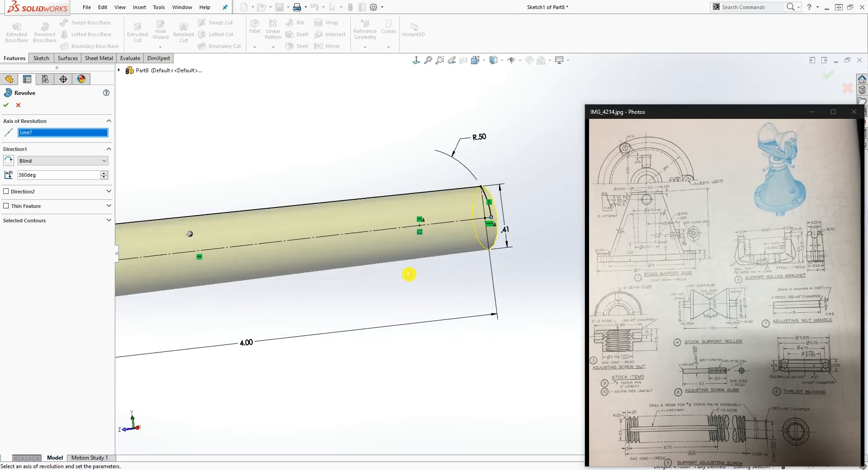
{"action": "left_click", "coordinate": [8, 107]}
Save the part as "#8 taper pin" in New folder on the Desktop
{"action": "scroll", "coordinate": [358, 218], "scroll_direction": "up", "scroll_amount": 3}
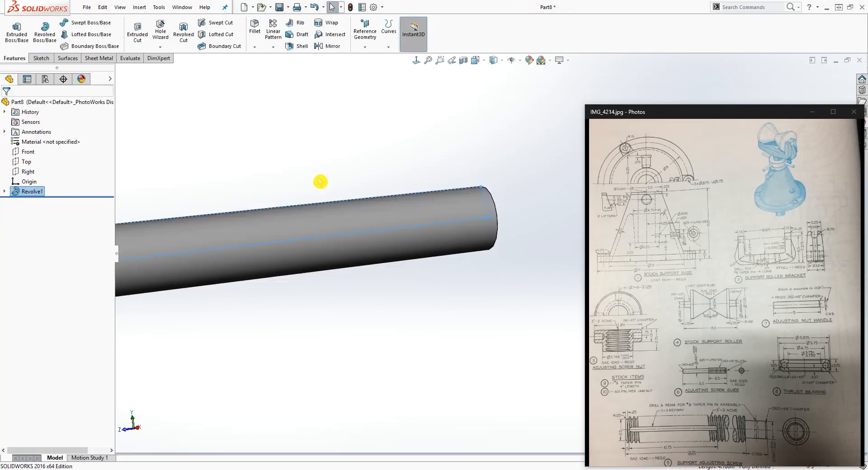
{"action": "right_click_drag", "start_coordinate": [333, 197], "coordinate": [413, 202]}
{"action": "scroll", "coordinate": [443, 254], "scroll_direction": "up", "scroll_amount": 8}
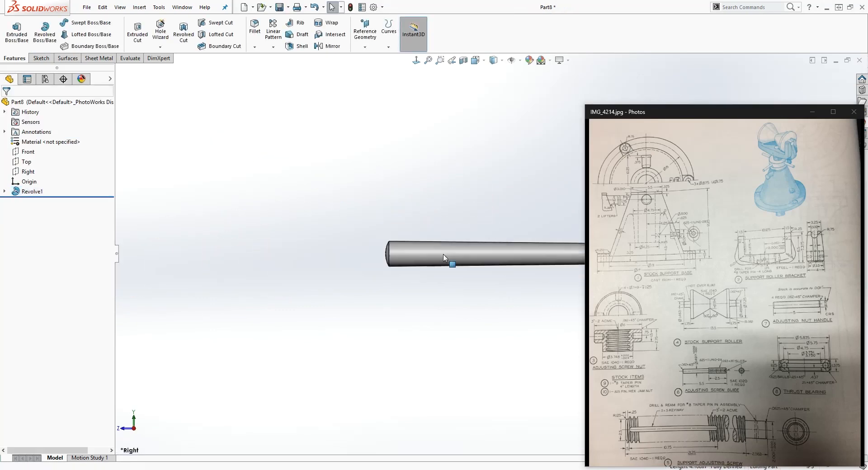
{"action": "scroll", "coordinate": [511, 249], "scroll_direction": "down", "scroll_amount": 6}
{"action": "scroll", "coordinate": [551, 290], "scroll_direction": "down", "scroll_amount": 3}
{"action": "scroll", "coordinate": [537, 290], "scroll_direction": "up", "scroll_amount": 1}
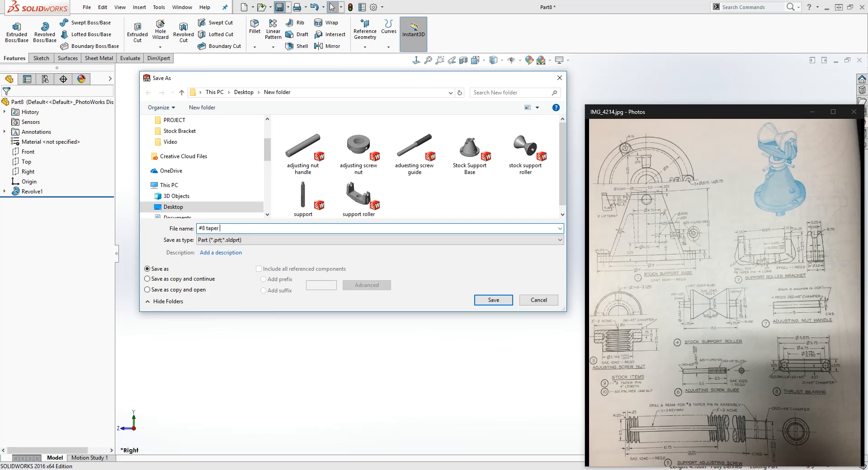
{"action": "left_click", "coordinate": [484, 305]}
{"action": "left_click", "coordinate": [495, 302]}
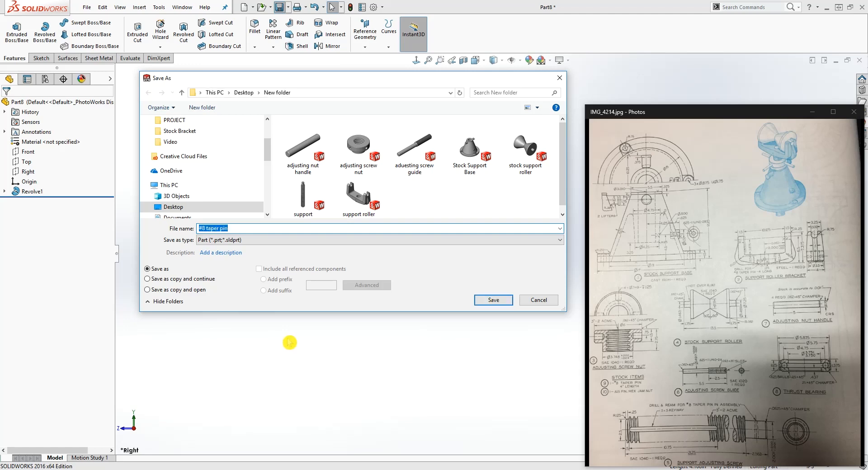
{"action": "left_click", "coordinate": [491, 302]}
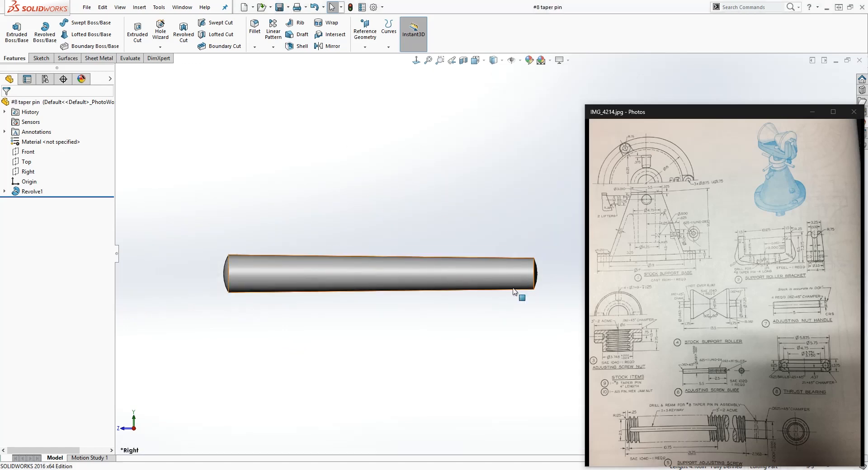
Create a new part document for the next stock item
{"action": "scroll", "coordinate": [513, 292], "scroll_direction": "up", "scroll_amount": 1}
{"action": "scroll", "coordinate": [513, 291], "scroll_direction": "down", "scroll_amount": 1}
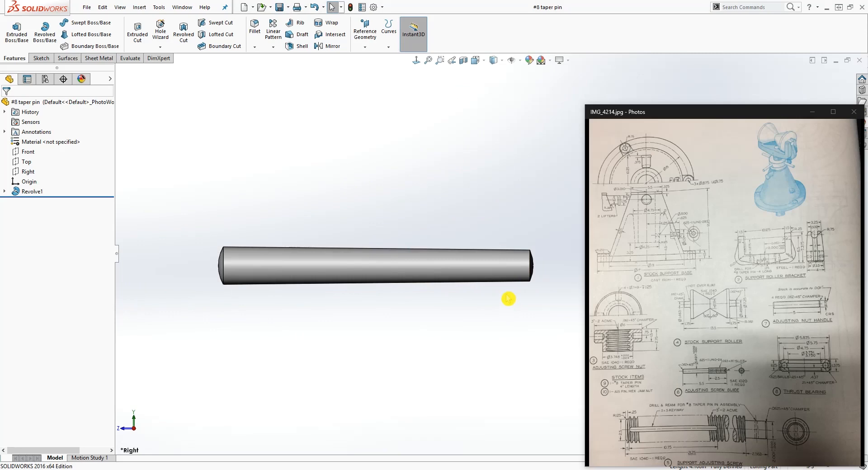
{"action": "left_click", "coordinate": [244, 8]}
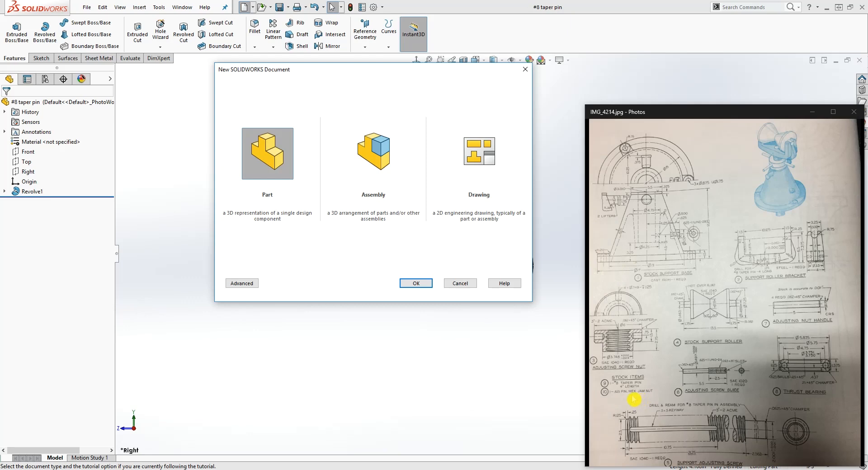
{"action": "left_click", "coordinate": [414, 284]}
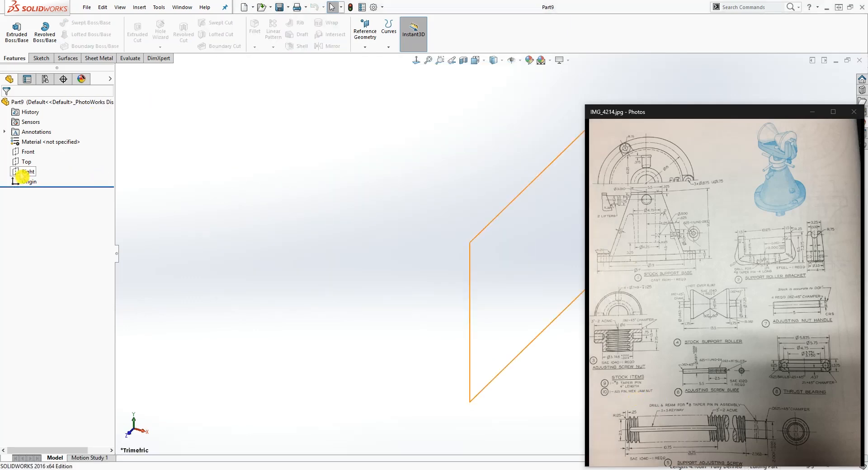
Sketch a six-sided polygon centered on the origin of the Right plane, with a vertex straight above the origin about 1.68 in away
{"action": "left_click", "coordinate": [22, 176]}
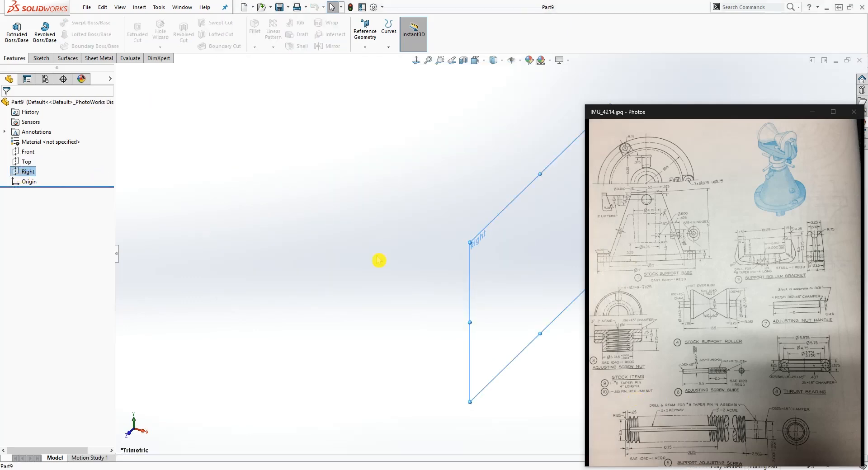
{"action": "left_click", "coordinate": [38, 59]}
{"action": "left_click", "coordinate": [12, 28]}
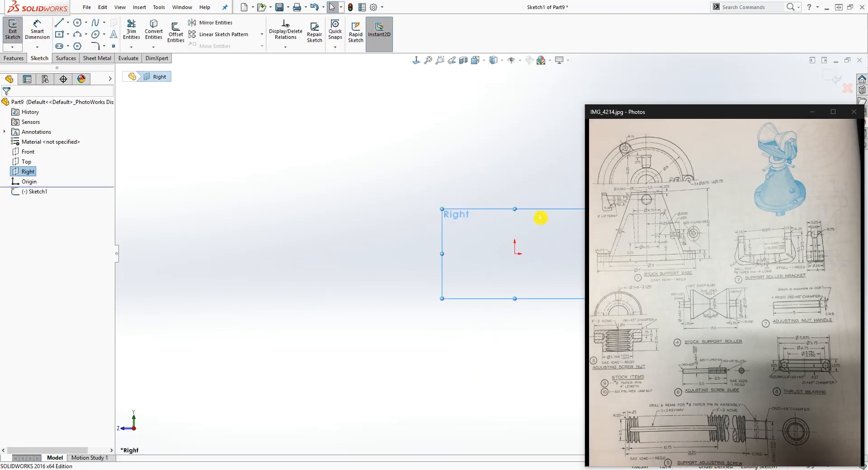
{"action": "left_click", "coordinate": [77, 47]}
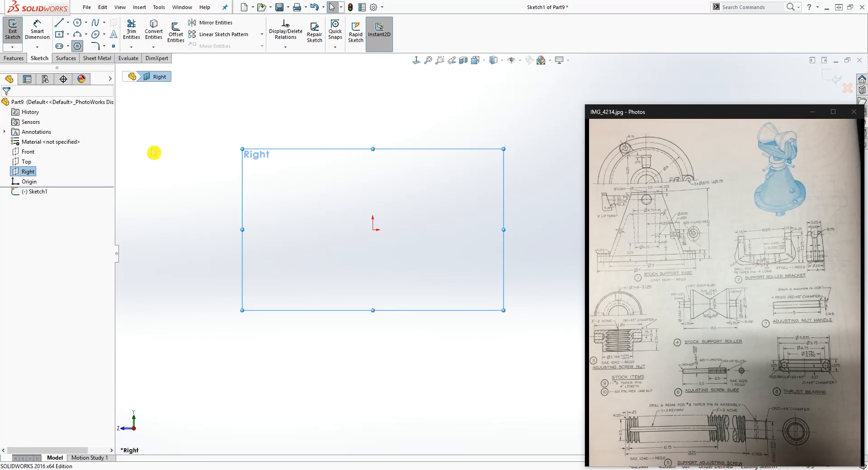
{"action": "left_click", "coordinate": [372, 230]}
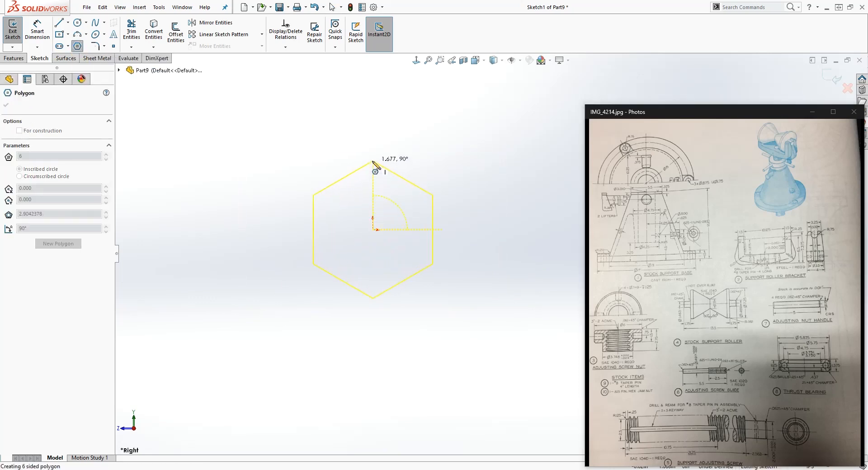
{"action": "left_click", "coordinate": [372, 160]}
{"action": "key", "text": "Escape"}
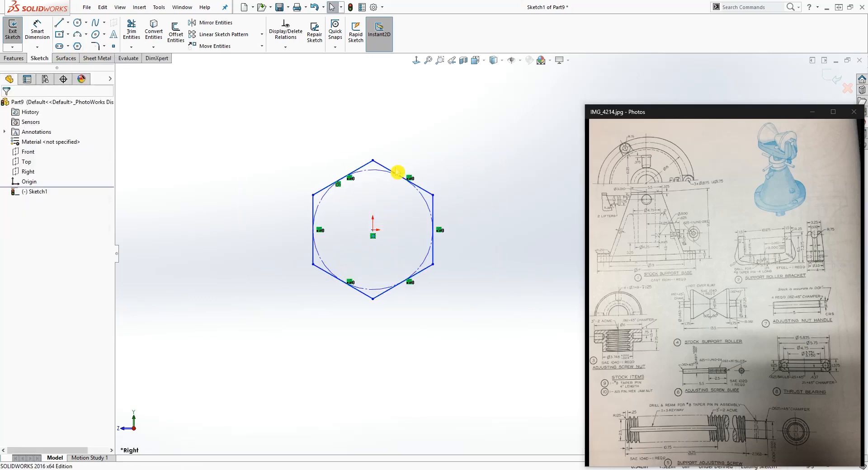
Add a vertical relation between the hexagon's top vertex and the origin
{"action": "left_click", "coordinate": [373, 160]}
{"action": "left_click", "coordinate": [373, 231], "text": "ctrl"}
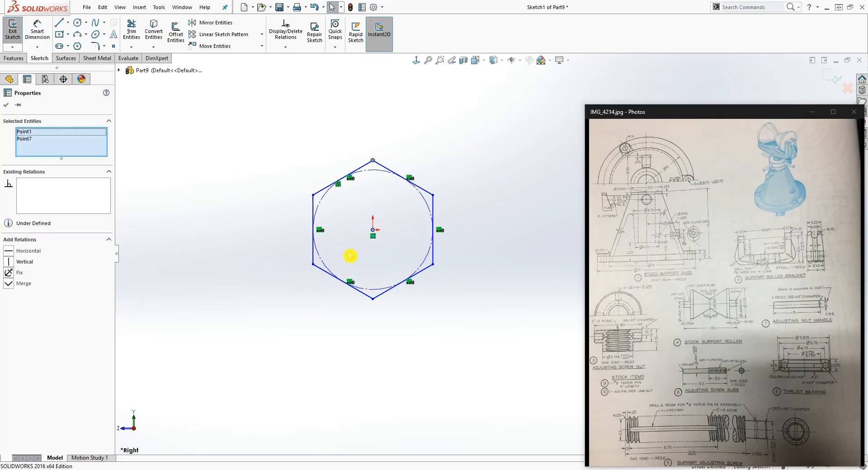
{"action": "left_click", "coordinate": [10, 263]}
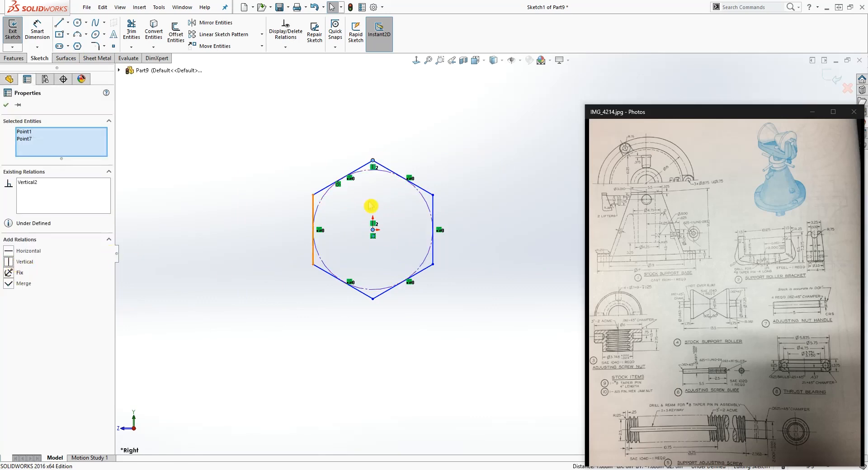
{"action": "key", "text": "Escape"}
Dimension the distance between the hexagon's two vertical sides as .938 in
{"action": "right_click_drag", "start_coordinate": [432, 354], "coordinate": [434, 312]}
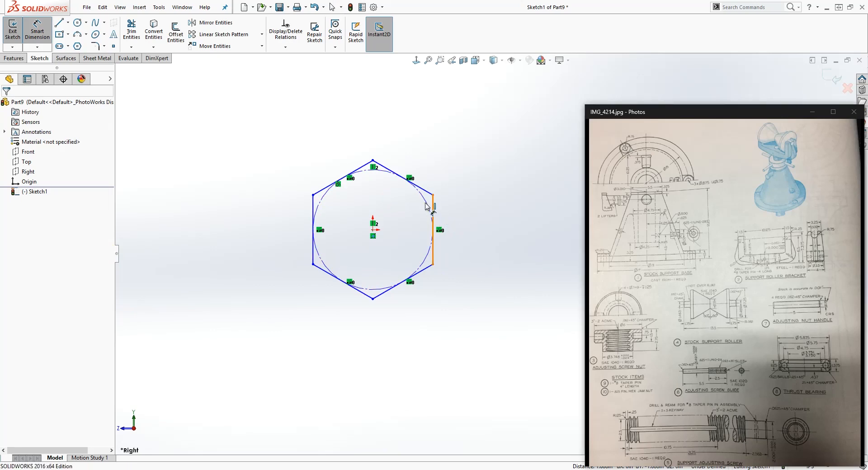
{"action": "left_click", "coordinate": [433, 211]}
{"action": "left_click", "coordinate": [313, 208]}
{"action": "left_click", "coordinate": [350, 116]}
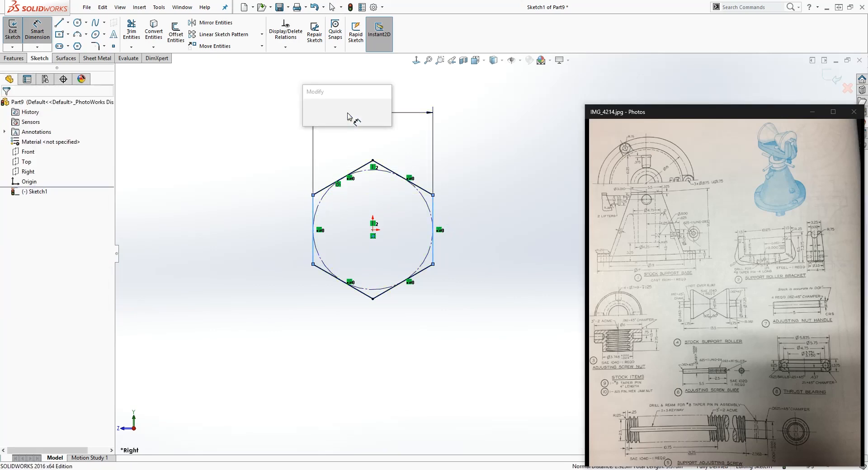
{"action": "type", "text": ".938"}
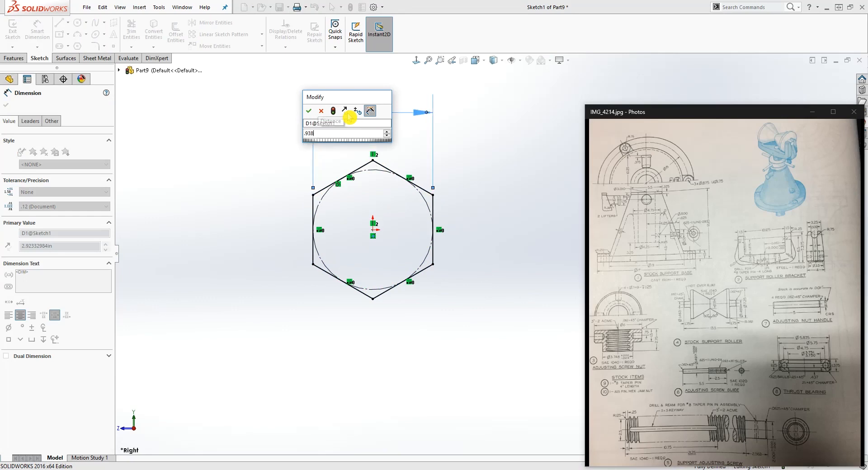
{"action": "key", "text": "Return"}
{"action": "key", "text": "Escape"}
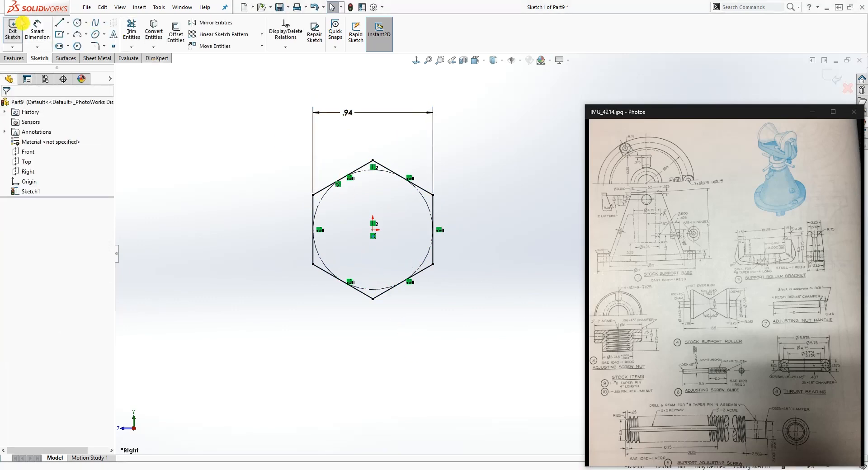
Sketch a circle centered on the origin inside the hexagon and dimension its diameter as .63 in
{"action": "left_click", "coordinate": [77, 22]}
{"action": "left_click", "coordinate": [373, 230]}
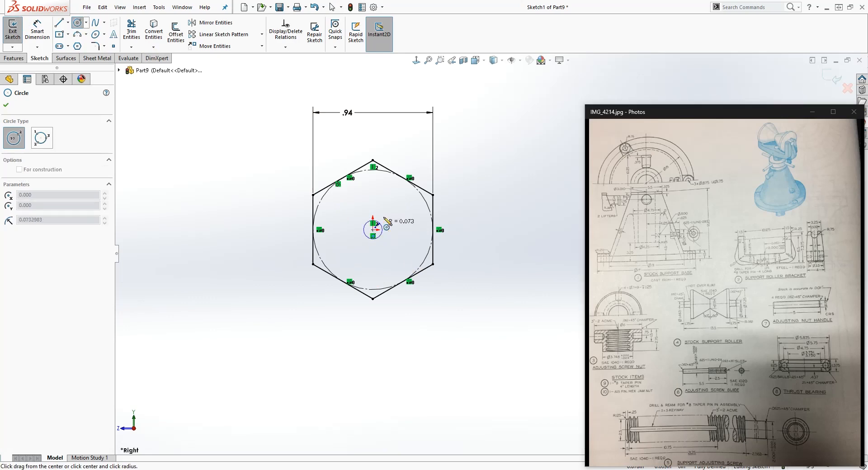
{"action": "left_click", "coordinate": [391, 211]}
{"action": "key", "text": "Escape"}
{"action": "right_click_drag", "start_coordinate": [436, 389], "coordinate": [432, 348]}
{"action": "left_click", "coordinate": [393, 248]}
{"action": "left_click", "coordinate": [471, 298]}
{"action": "type", "text": ".63"}
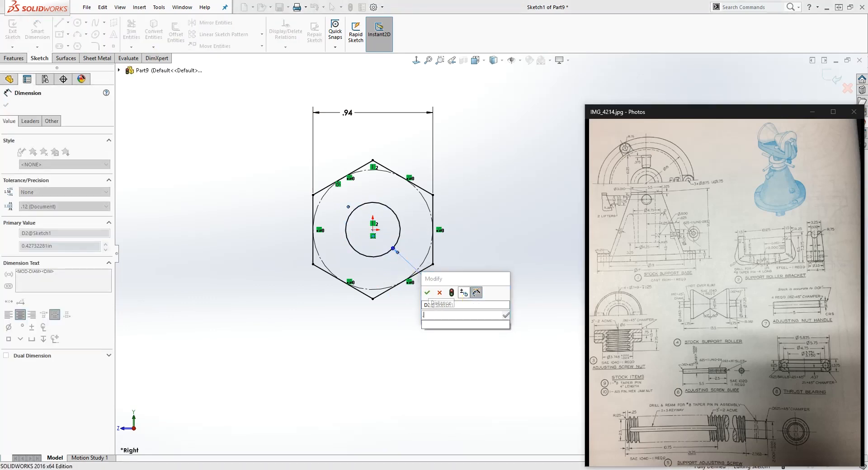
{"action": "key", "text": "Return"}
{"action": "key", "text": "Escape"}
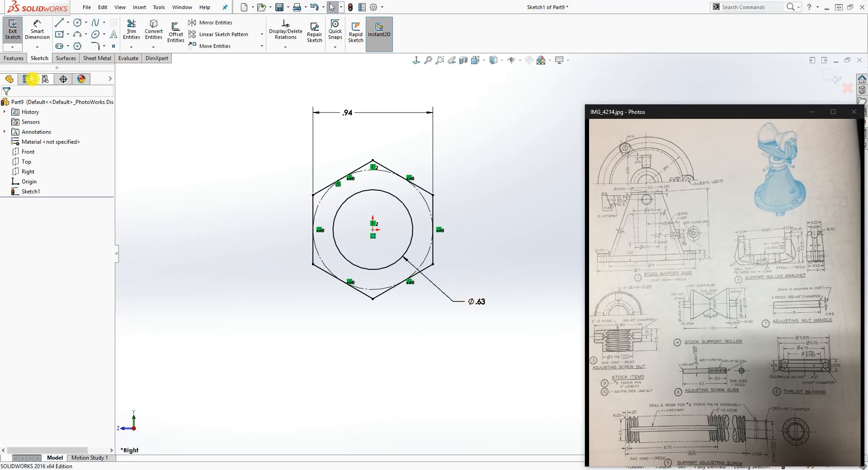
Extrude the hexagon with its hole 0.375 in, using the Mid Plane end condition
{"action": "left_click", "coordinate": [12, 59]}
{"action": "left_click", "coordinate": [17, 31]}
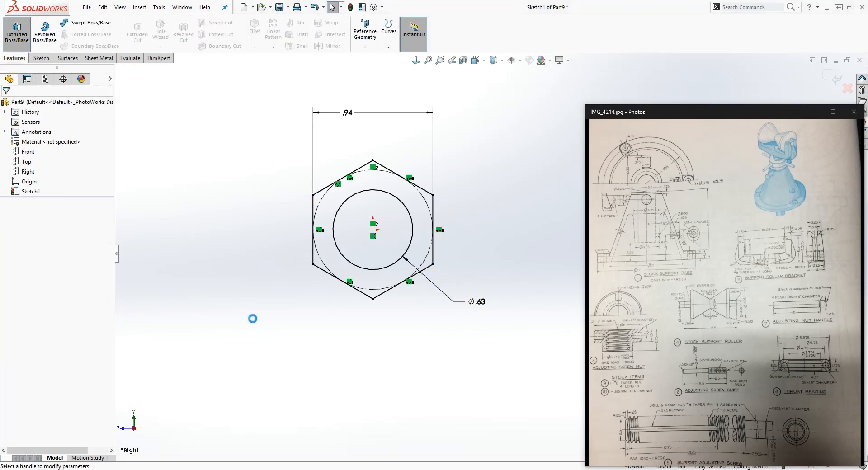
{"action": "mouse_move", "coordinate": [268, 315]}
{"action": "middle_mouse_down"}
{"action": "mouse_move", "coordinate": [261, 277]}
{"action": "mouse_move", "coordinate": [274, 257]}
{"action": "middle_mouse_up"}
{"action": "left_click", "coordinate": [80, 229]}
{"action": "left_click", "coordinate": [56, 158]}
{"action": "left_click", "coordinate": [36, 197]}
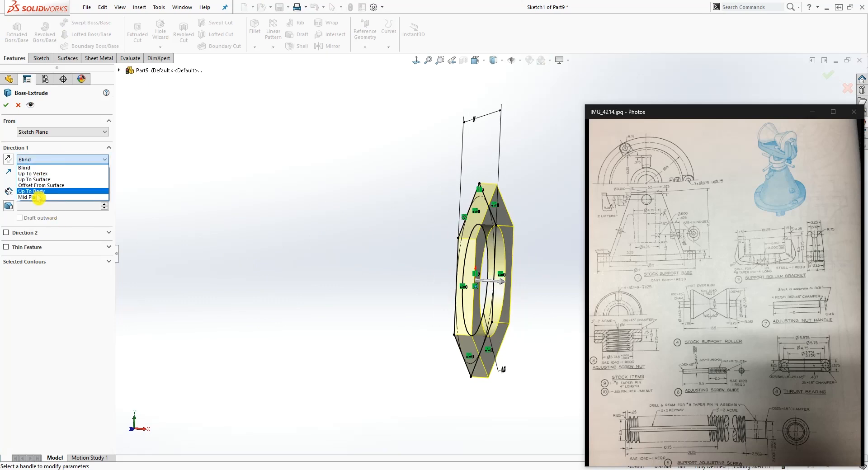
{"action": "left_click", "coordinate": [24, 207]}
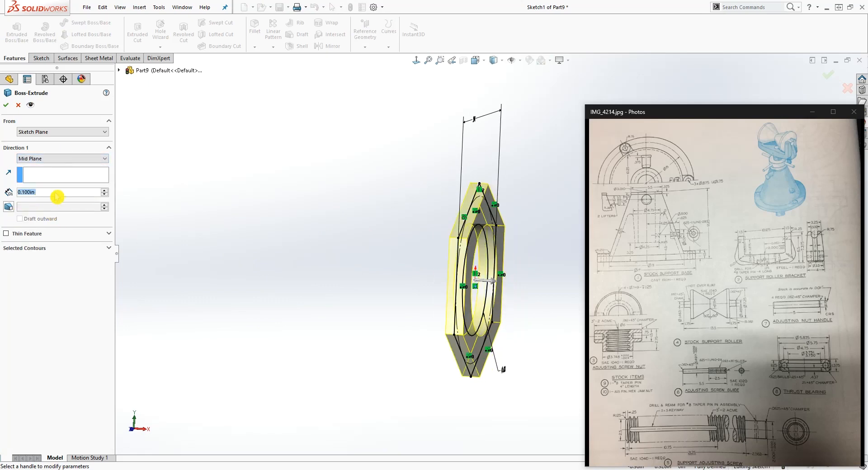
{"action": "type", "text": ".3"}
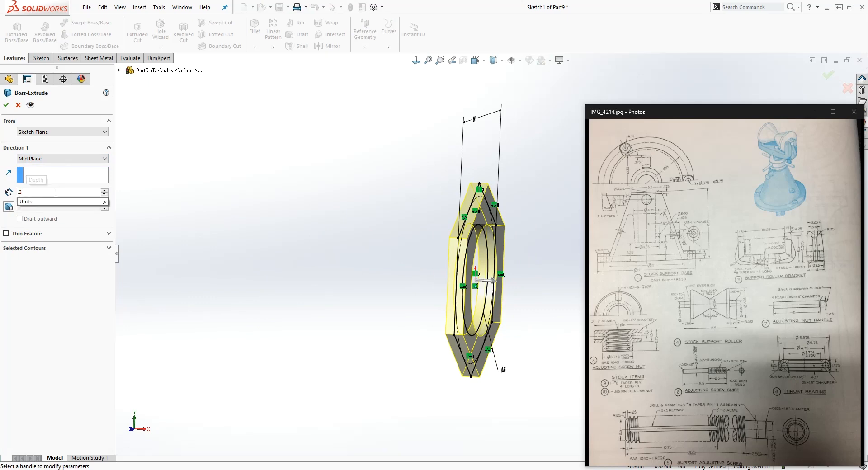
{"action": "type", "text": "75"}
{"action": "key", "text": "Return"}
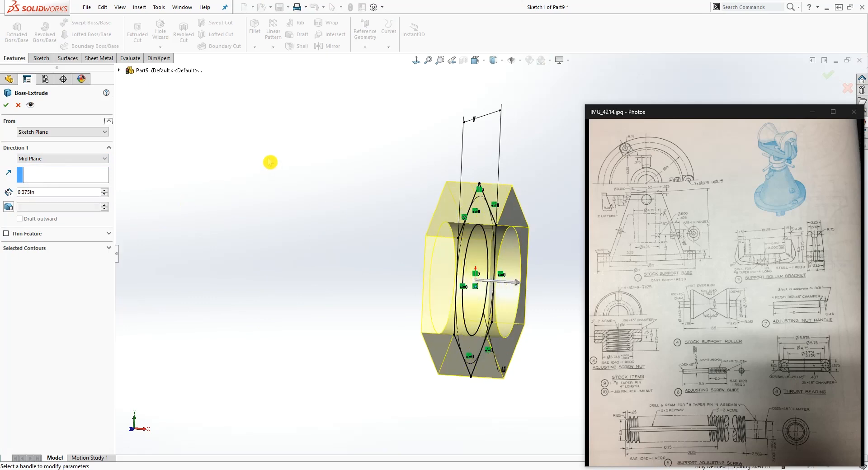
{"action": "left_click", "coordinate": [6, 105]}
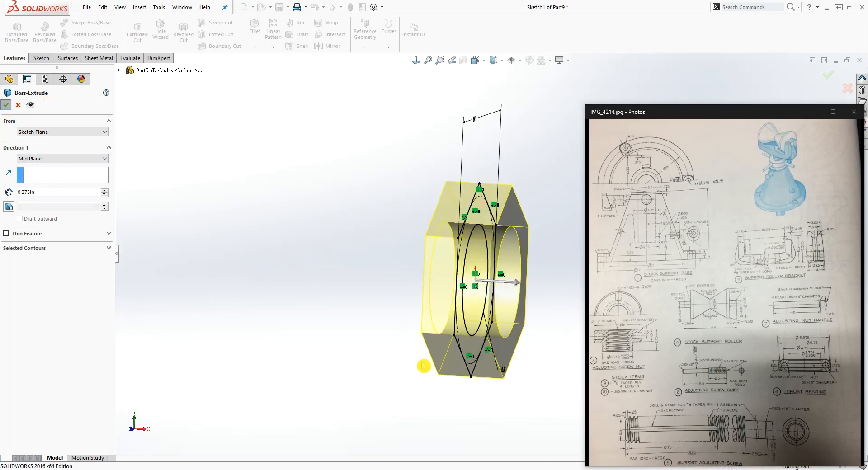
Show the extrusion's hexagon sketch in the model view
{"action": "middle_click_drag", "start_coordinate": [442, 346], "coordinate": [483, 189]}
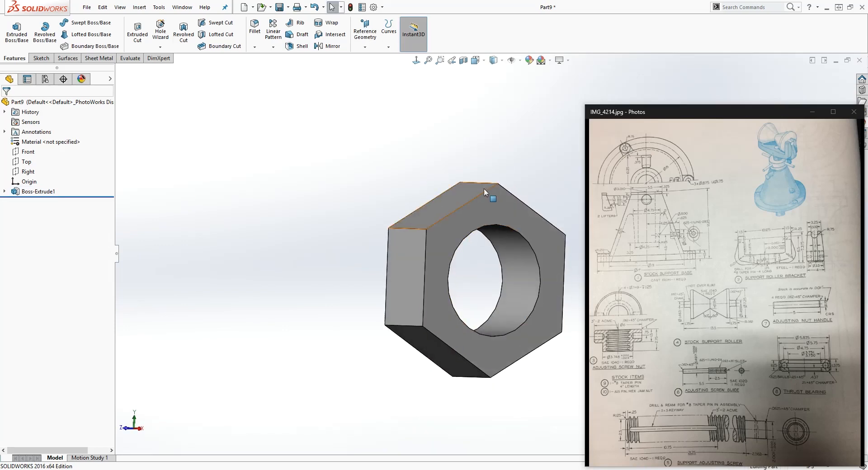
{"action": "left_click", "coordinate": [504, 206]}
{"action": "left_click", "coordinate": [68, 235]}
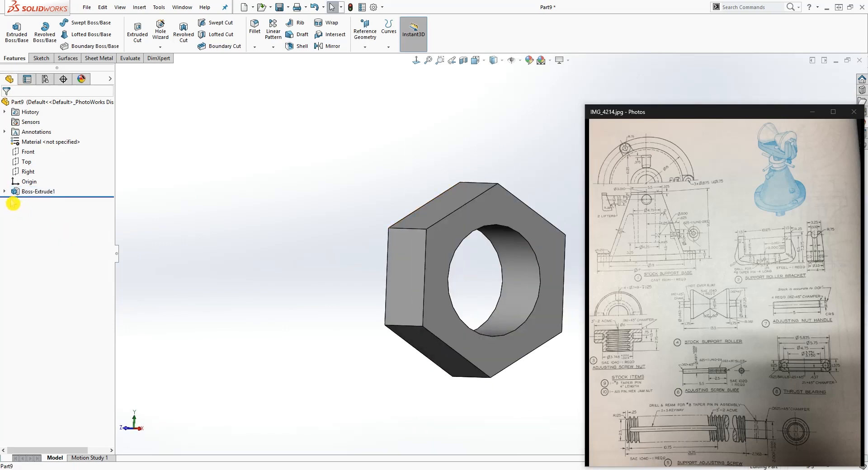
{"action": "left_click", "coordinate": [5, 192]}
{"action": "right_click", "coordinate": [38, 201]}
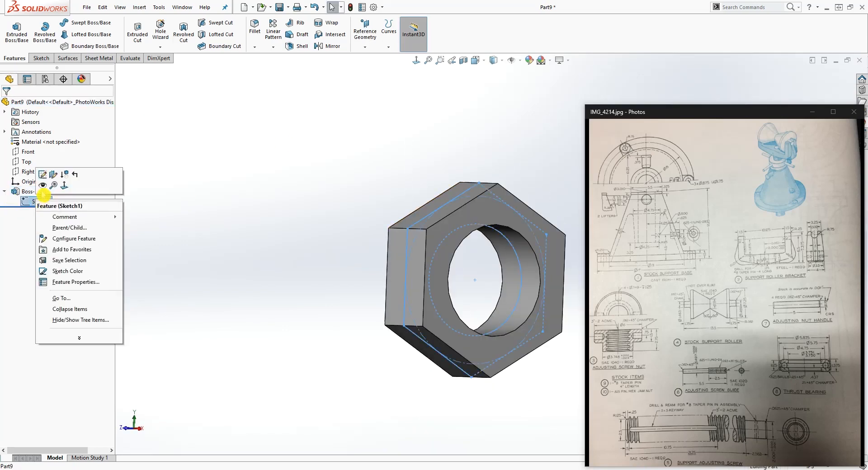
{"action": "left_click", "coordinate": [44, 186]}
{"action": "scroll", "coordinate": [417, 247], "scroll_direction": "down", "scroll_amount": 3}
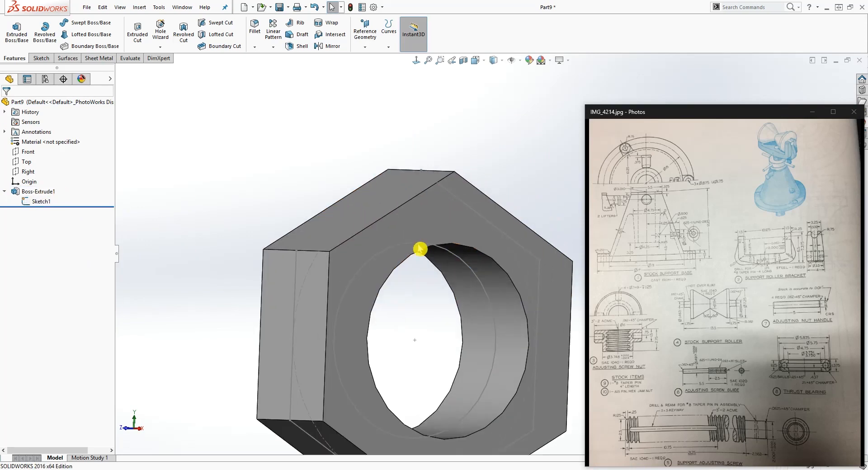
Start a sketch on the nut's hexagonal end face and convert the hexagon's inscribed construction circle into it
{"action": "left_click", "coordinate": [412, 225]}
{"action": "left_click", "coordinate": [41, 58]}
{"action": "left_click", "coordinate": [13, 28]}
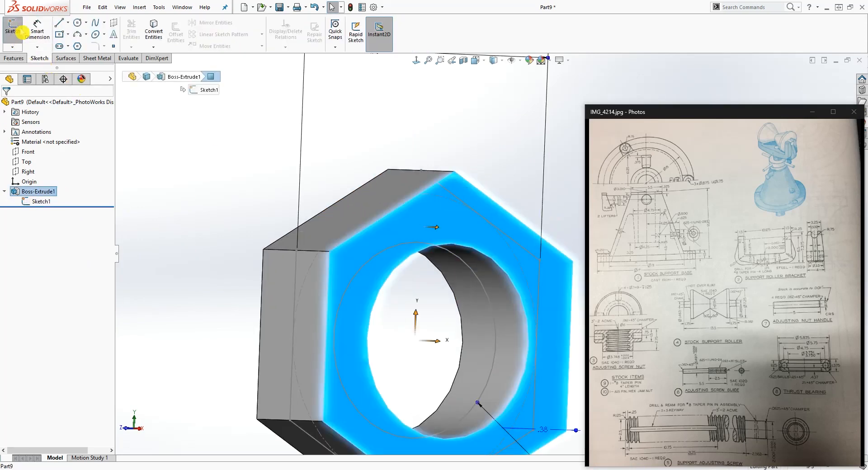
{"action": "left_click", "coordinate": [415, 61]}
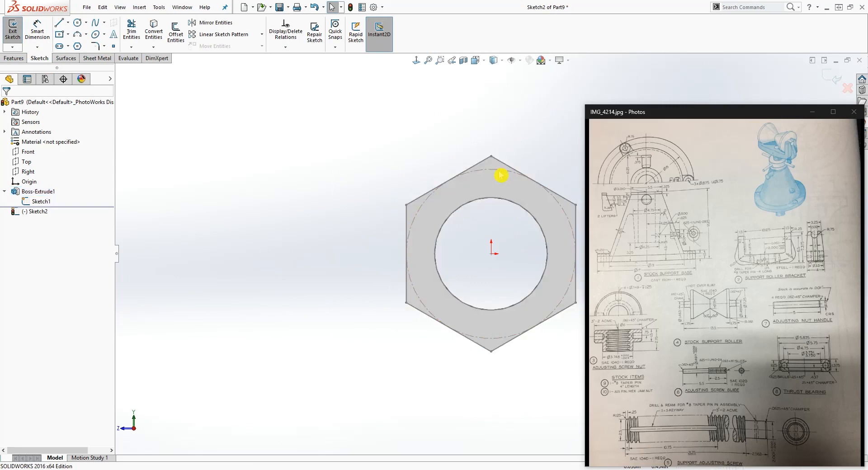
{"action": "left_click", "coordinate": [473, 193]}
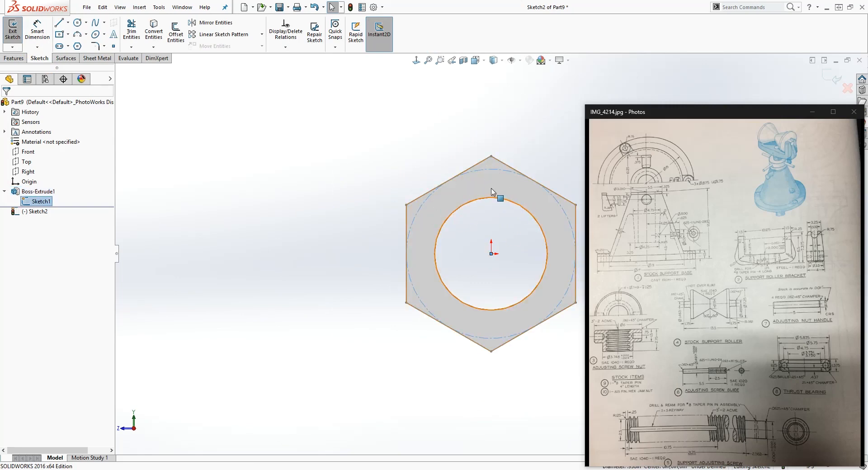
{"action": "left_click", "coordinate": [160, 38]}
{"action": "key", "text": "ctrl+7"}
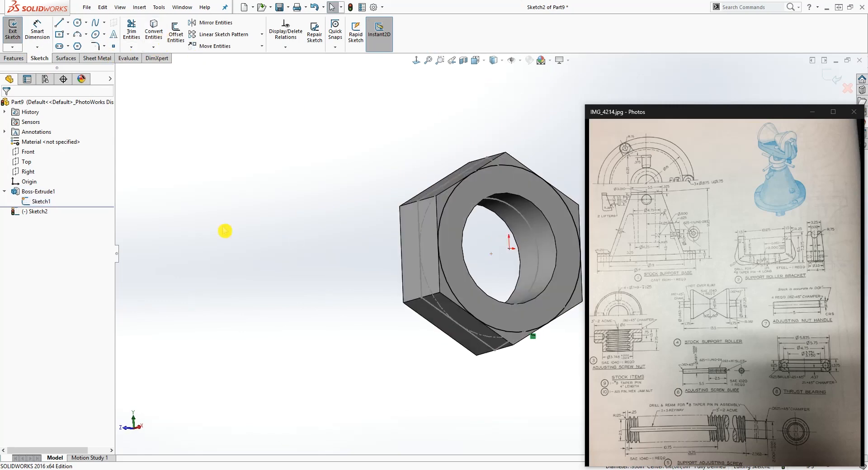
Hide the extrusion's hexagon sketch and close the end-face circle sketch
{"action": "right_click", "coordinate": [34, 202]}
{"action": "left_click", "coordinate": [35, 186]}
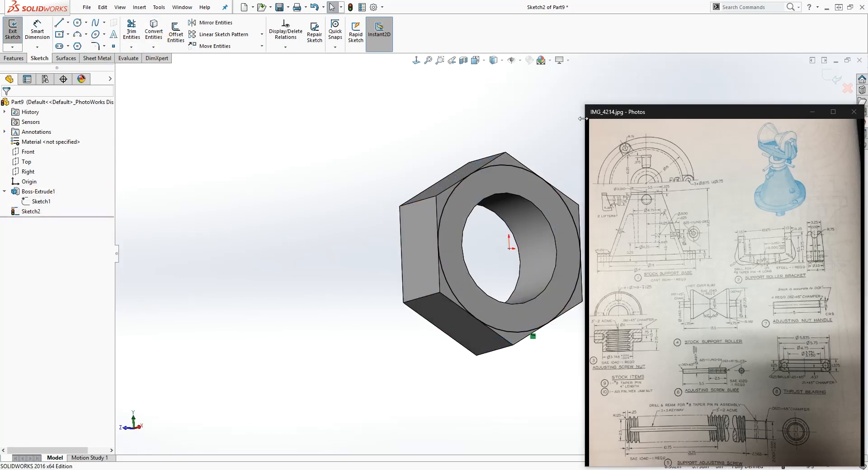
{"action": "left_click", "coordinate": [838, 84]}
Start a sketch on the Front plane and look at the nut's upper corner normal to that plane
{"action": "mouse_move", "coordinate": [412, 221]}
{"action": "middle_mouse_down"}
{"action": "mouse_move", "coordinate": [354, 188]}
{"action": "mouse_move", "coordinate": [425, 222]}
{"action": "middle_mouse_up"}
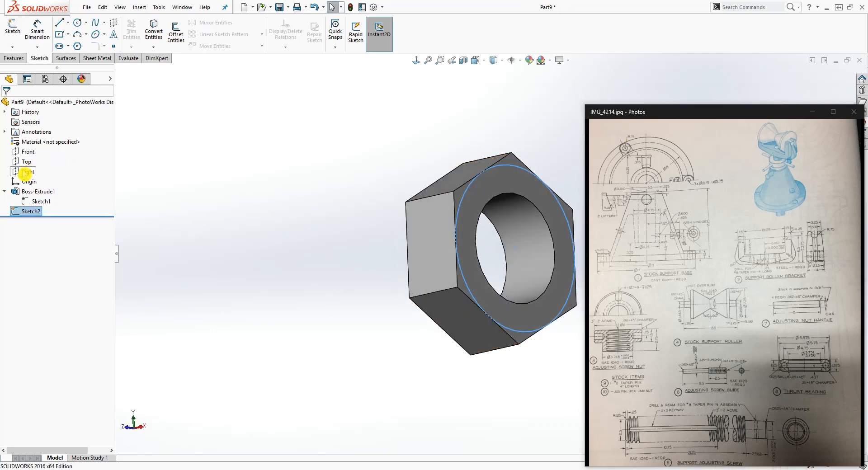
{"action": "left_click", "coordinate": [27, 154]}
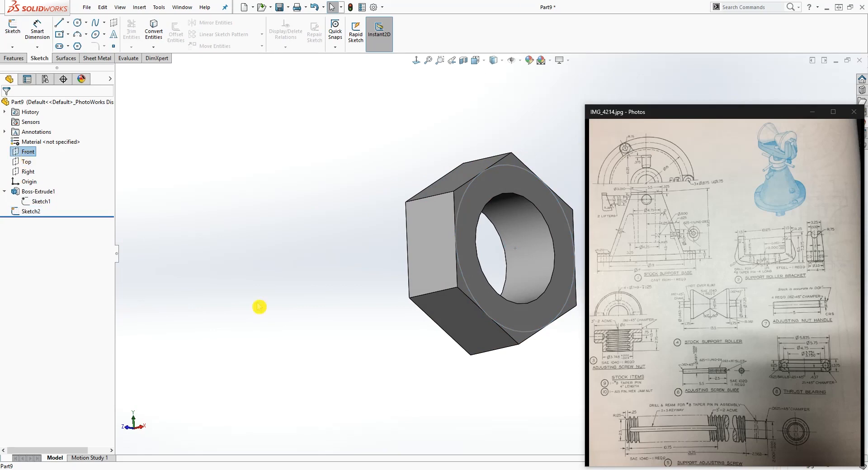
{"action": "scroll", "coordinate": [335, 316], "scroll_direction": "up", "scroll_amount": 6}
{"action": "middle_click_drag", "start_coordinate": [335, 315], "coordinate": [323, 263]}
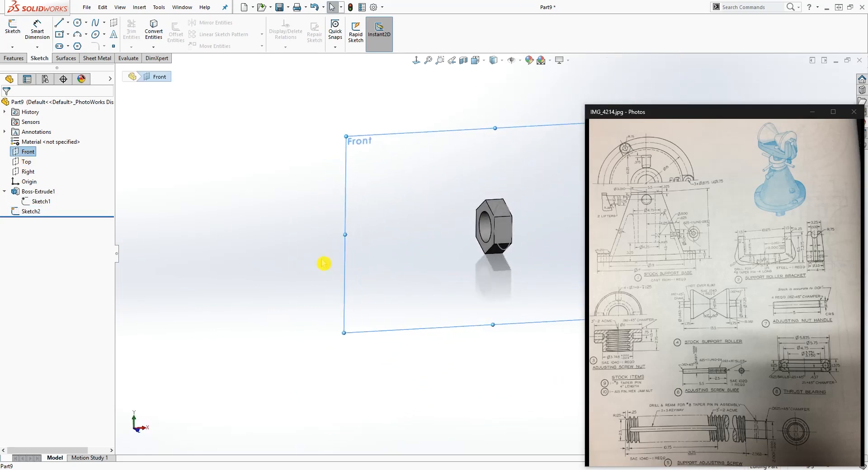
{"action": "left_click", "coordinate": [12, 26]}
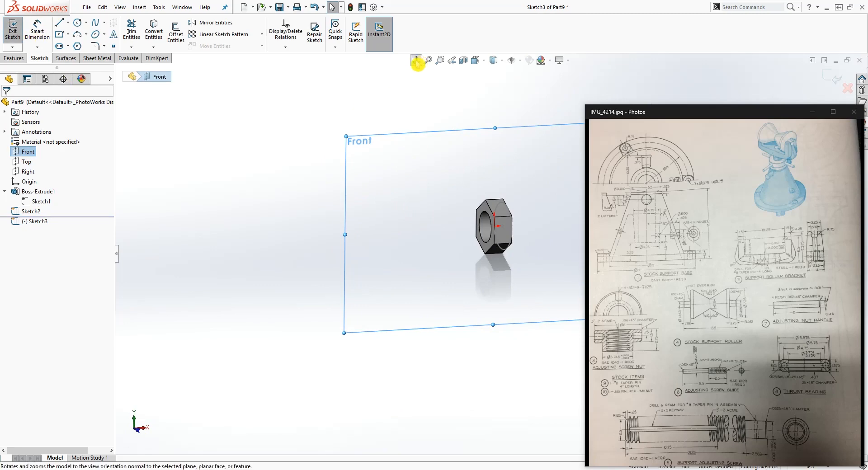
{"action": "left_click", "coordinate": [416, 60]}
{"action": "scroll", "coordinate": [539, 196], "scroll_direction": "down", "scroll_amount": 8}
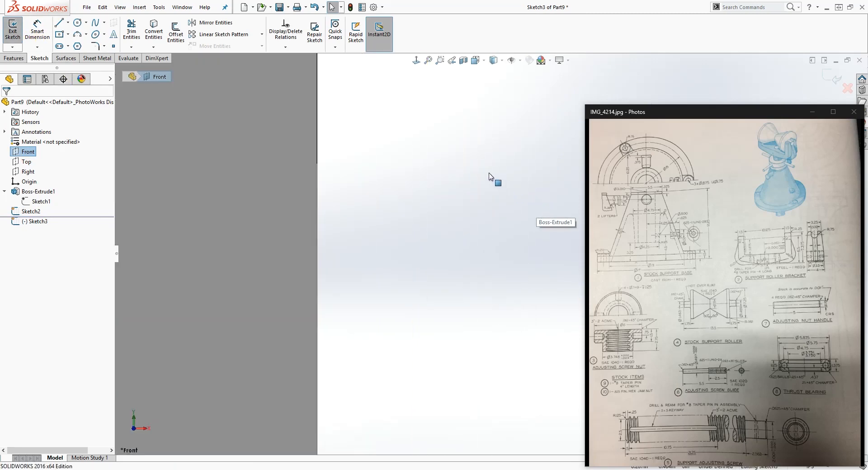
Sketch a closed right triangle at the nut's upper end-face corner, with a vertical leg of about 0.031 in and a sloped side of about 0.046 in
{"action": "key", "text": "l"}
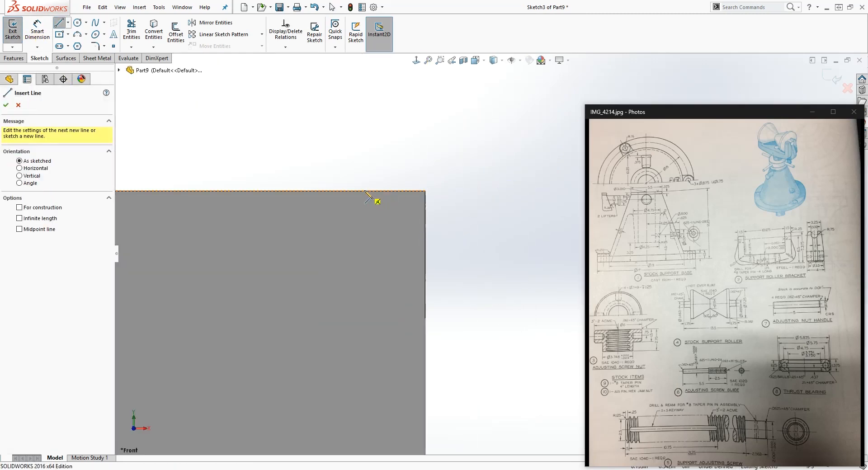
{"action": "left_click", "coordinate": [364, 191]}
{"action": "left_click", "coordinate": [424, 191]}
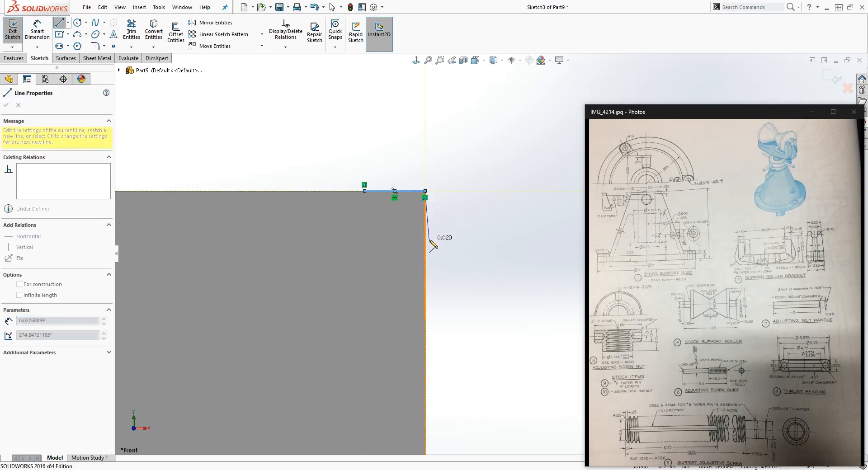
{"action": "left_click", "coordinate": [425, 245]}
{"action": "left_click", "coordinate": [364, 191]}
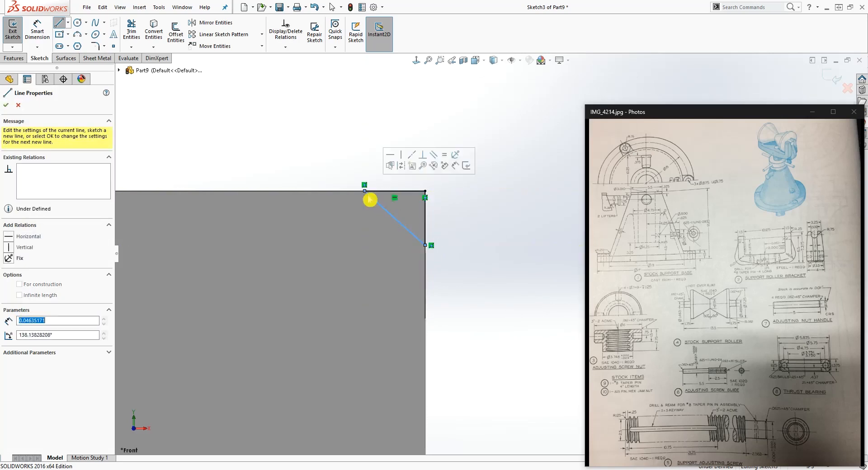
{"action": "key", "text": "Escape"}
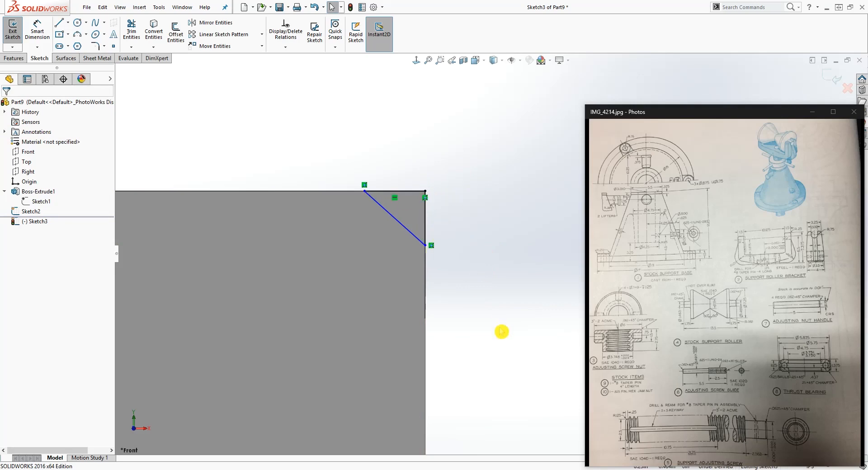
Dimension the angle between the triangle's vertical leg and its sloped side as 30°
{"action": "right_click_drag", "start_coordinate": [499, 328], "coordinate": [496, 285]}
{"action": "left_click", "coordinate": [424, 224]}
{"action": "left_click", "coordinate": [398, 221]}
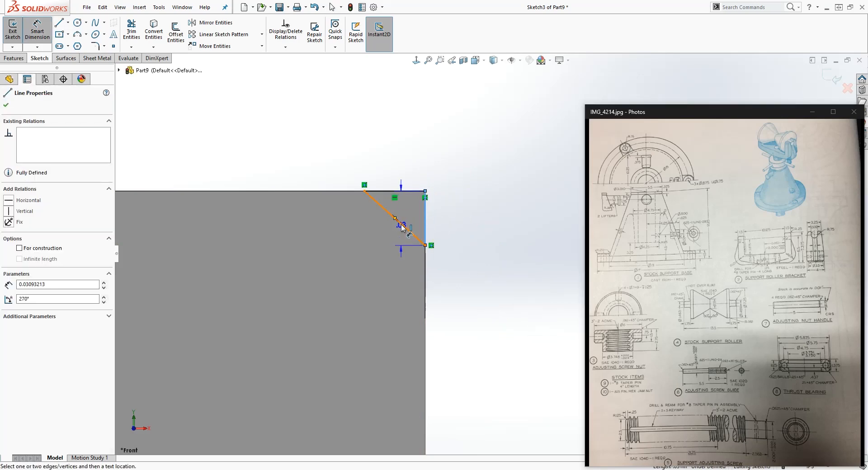
{"action": "left_click", "coordinate": [391, 168]}
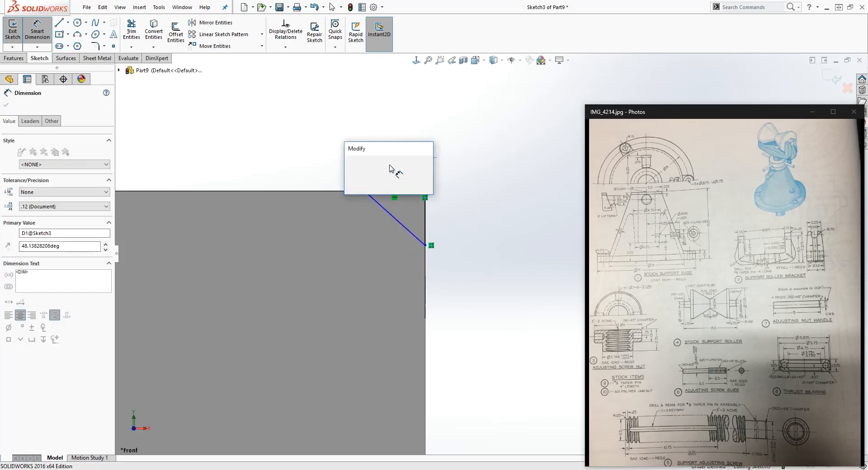
{"action": "left_click", "coordinate": [391, 169]}
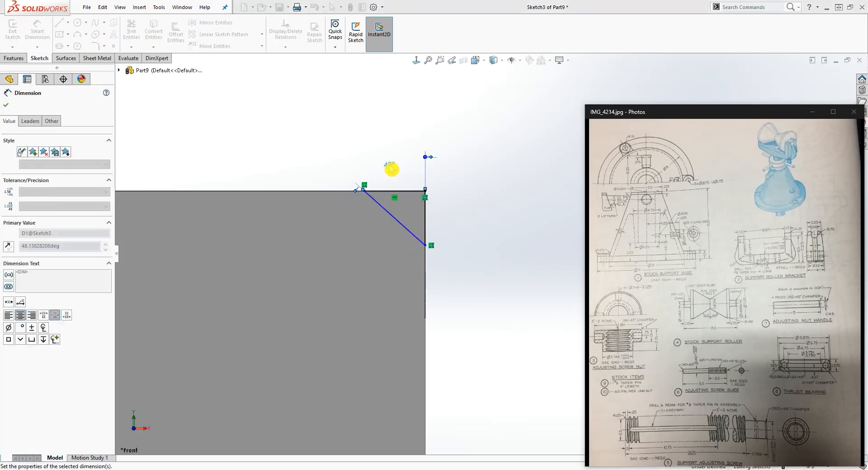
Add a Pierce relation between the triangle's lower corner point and the end-face circle, and close the sketch
{"action": "left_click", "coordinate": [425, 297]}
{"action": "middle_click_drag", "start_coordinate": [452, 319], "coordinate": [506, 346]}
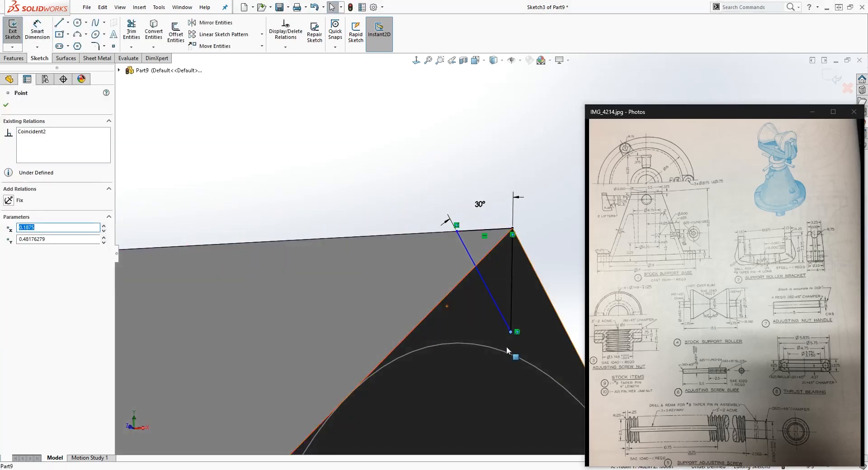
{"action": "left_click", "coordinate": [507, 353], "text": "ctrl"}
{"action": "scroll", "coordinate": [507, 354], "scroll_direction": "up", "scroll_amount": 5}
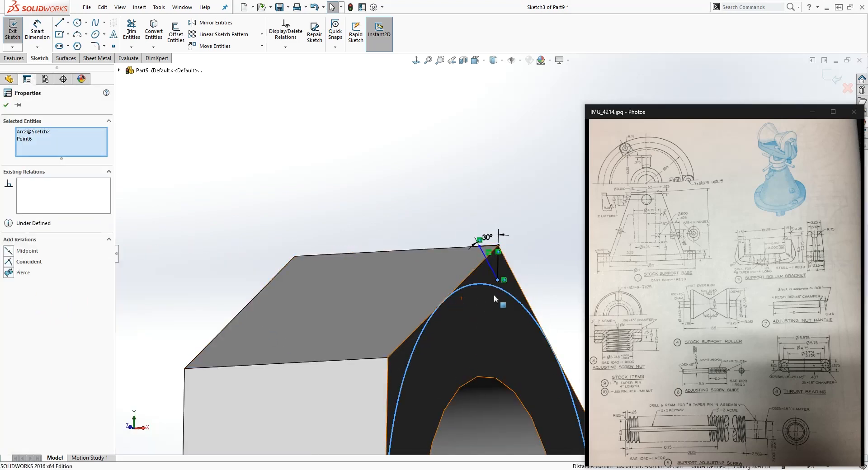
{"action": "left_click", "coordinate": [11, 277]}
{"action": "left_click", "coordinate": [312, 255]}
{"action": "mouse_move", "coordinate": [313, 256]}
{"action": "middle_mouse_down"}
{"action": "mouse_move", "coordinate": [337, 259]}
{"action": "mouse_move", "coordinate": [413, 311]}
{"action": "mouse_move", "coordinate": [467, 281]}
{"action": "mouse_move", "coordinate": [474, 292]}
{"action": "mouse_move", "coordinate": [475, 281]}
{"action": "middle_mouse_up"}
{"action": "left_click", "coordinate": [417, 61]}
{"action": "scroll", "coordinate": [511, 241], "scroll_direction": "up", "scroll_amount": 2}
{"action": "scroll", "coordinate": [544, 189], "scroll_direction": "down", "scroll_amount": 2}
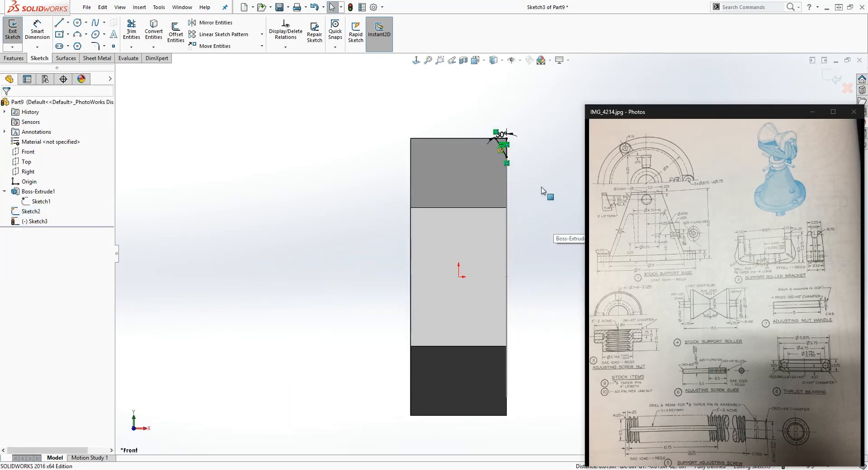
{"action": "left_click", "coordinate": [828, 78]}
{"action": "left_click", "coordinate": [519, 159]}
Create a swept cut using the corner triangle sketch as the profile and the end-face circle sketch as the path
{"action": "middle_click_drag", "start_coordinate": [521, 162], "coordinate": [457, 149]}
{"action": "left_click", "coordinate": [453, 119]}
{"action": "left_click", "coordinate": [13, 61]}
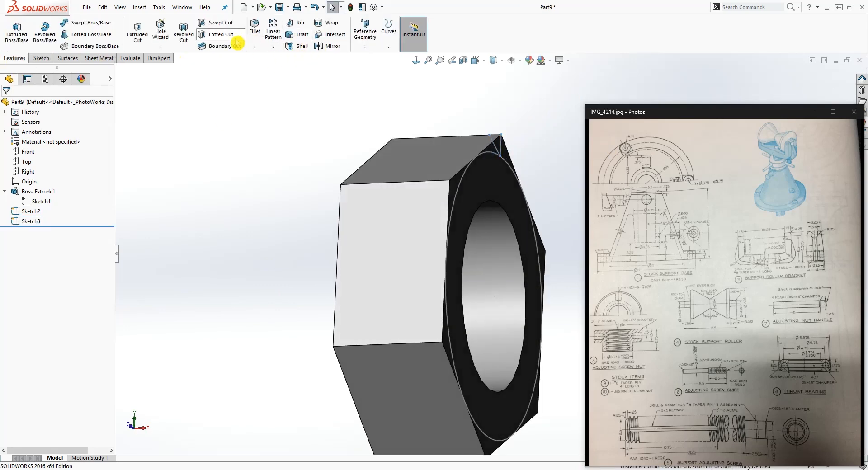
{"action": "left_click", "coordinate": [219, 23]}
{"action": "scroll", "coordinate": [488, 143], "scroll_direction": "down", "scroll_amount": 2}
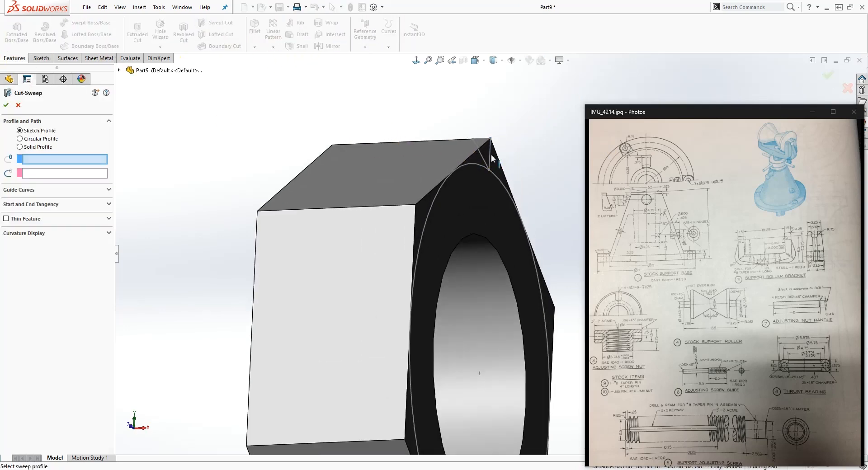
{"action": "left_click", "coordinate": [490, 156]}
{"action": "left_click", "coordinate": [497, 177]}
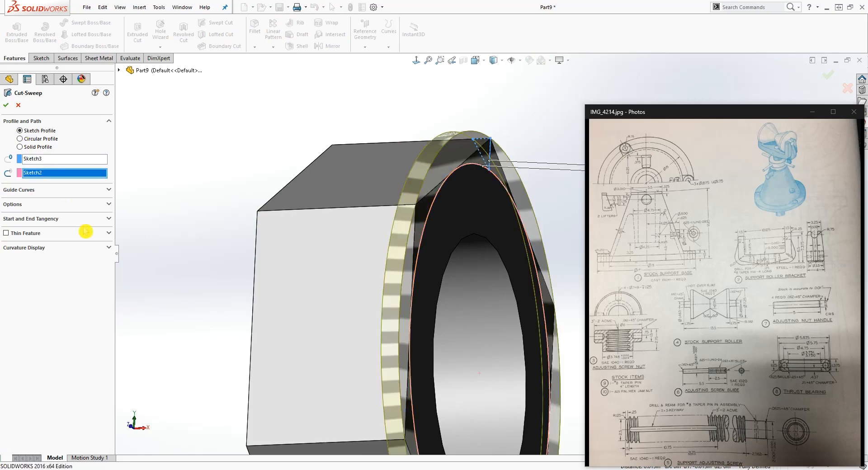
{"action": "left_click", "coordinate": [104, 209]}
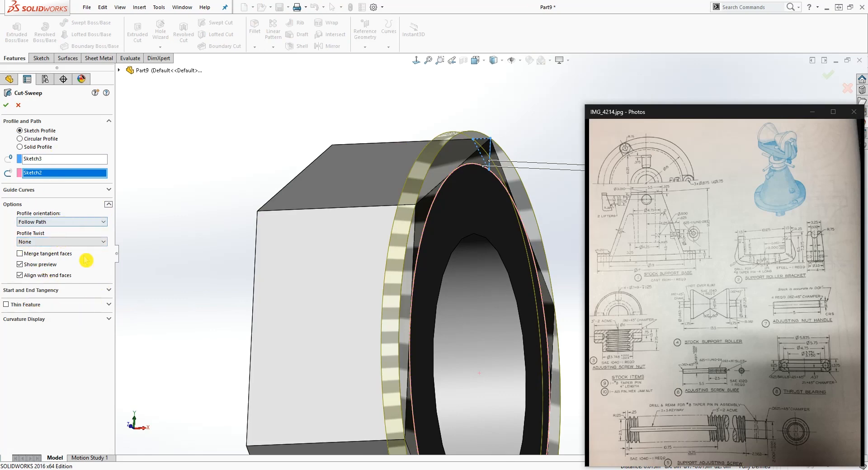
{"action": "left_click", "coordinate": [108, 291]}
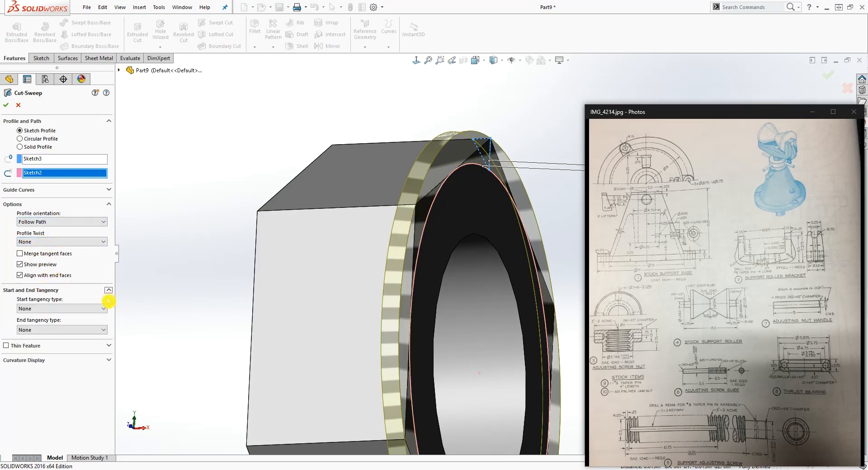
{"action": "left_click", "coordinate": [105, 347]}
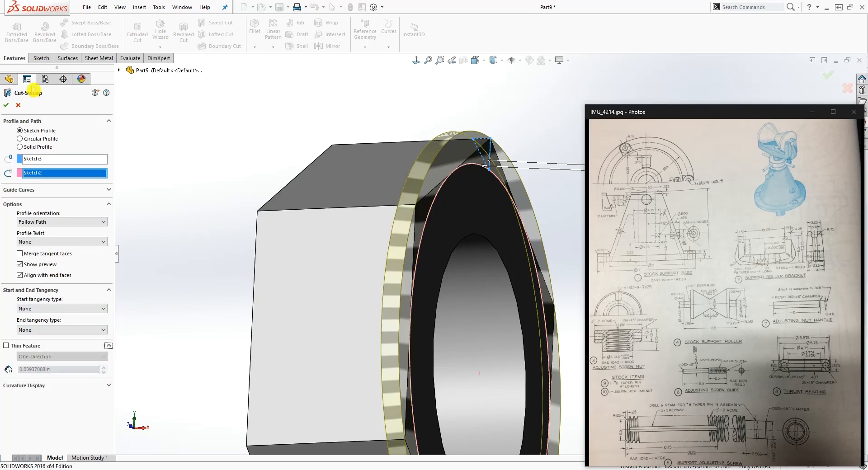
{"action": "left_click", "coordinate": [109, 189]}
{"action": "scroll", "coordinate": [95, 344], "scroll_direction": "down", "scroll_amount": 1}
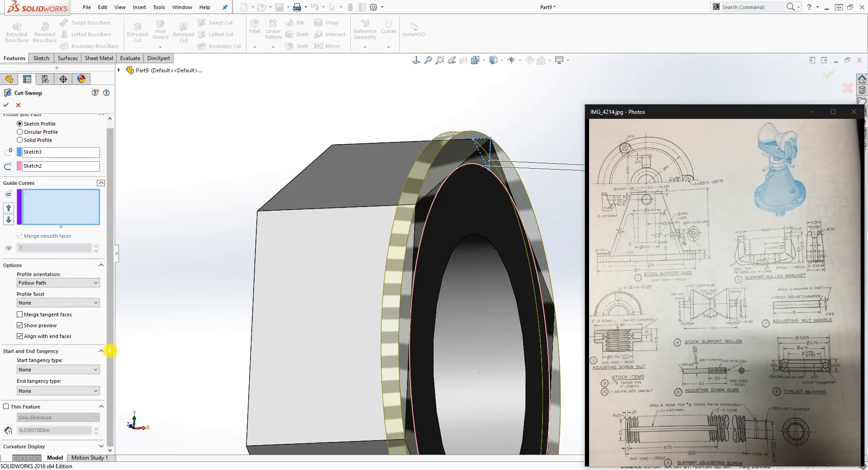
{"action": "left_click", "coordinate": [7, 108]}
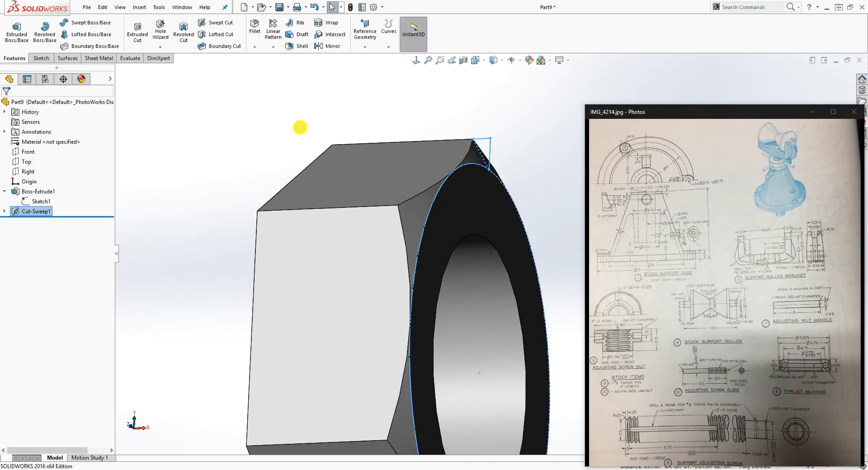
Mirror the swept chamfer cut about the Right plane onto the nut's opposite end
{"action": "scroll", "coordinate": [520, 290], "scroll_direction": "up", "scroll_amount": 3}
{"action": "middle_click_drag", "start_coordinate": [503, 279], "coordinate": [523, 250]}
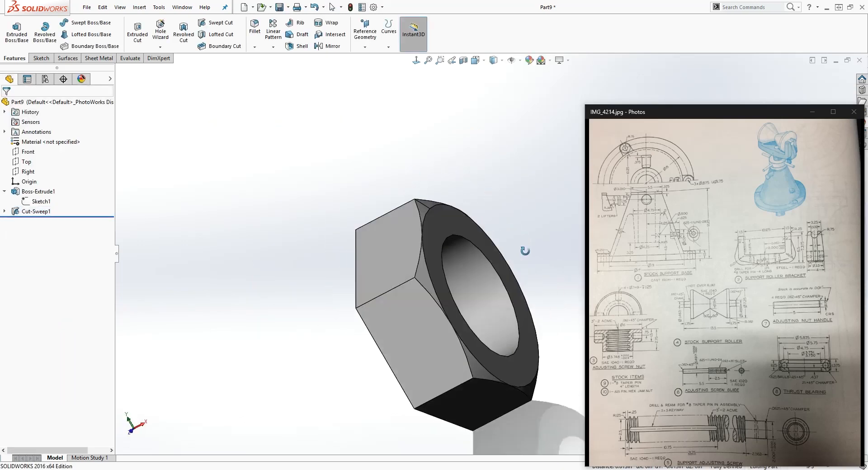
{"action": "left_click", "coordinate": [330, 47]}
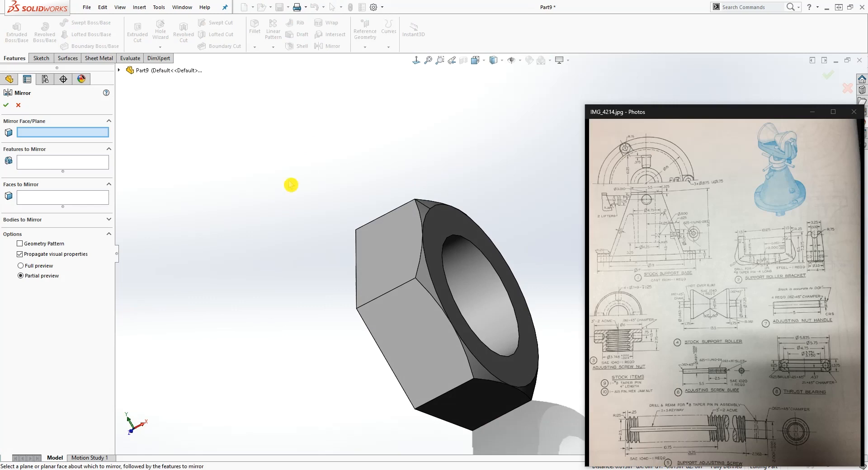
{"action": "left_click", "coordinate": [118, 70]}
{"action": "left_click", "coordinate": [152, 140]}
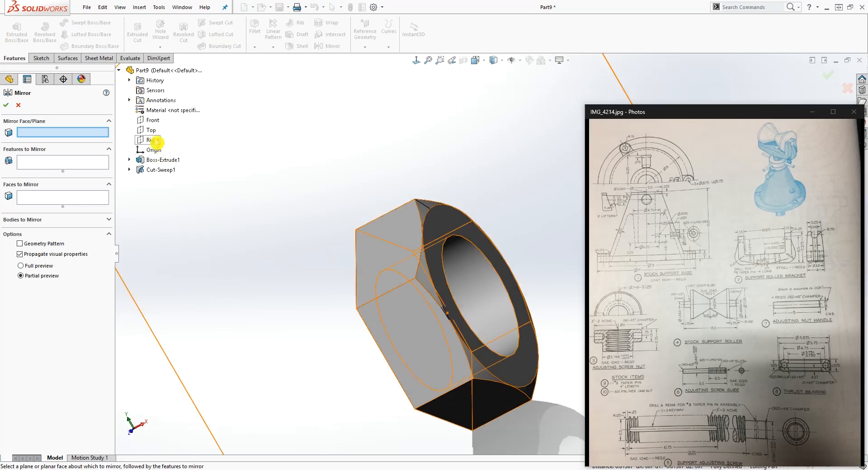
{"action": "scroll", "coordinate": [299, 245], "scroll_direction": "up", "scroll_amount": 5}
{"action": "middle_click_drag", "start_coordinate": [380, 312], "coordinate": [401, 286]}
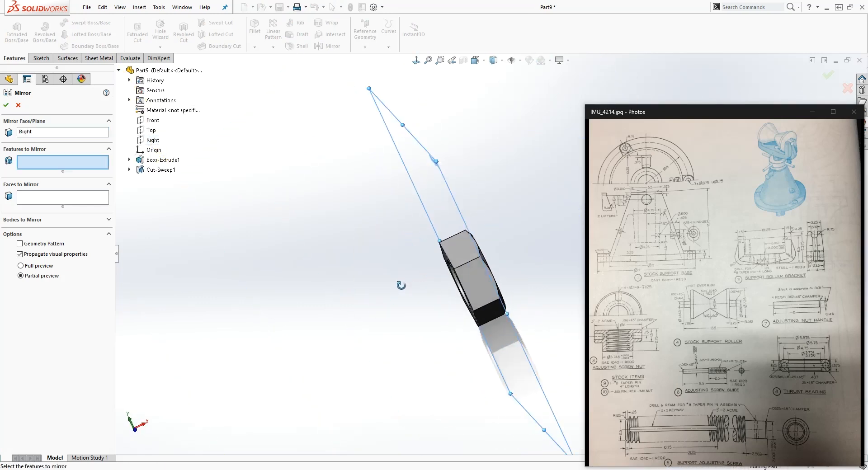
{"action": "left_click", "coordinate": [168, 173]}
{"action": "middle_click_drag", "start_coordinate": [226, 235], "coordinate": [145, 226]}
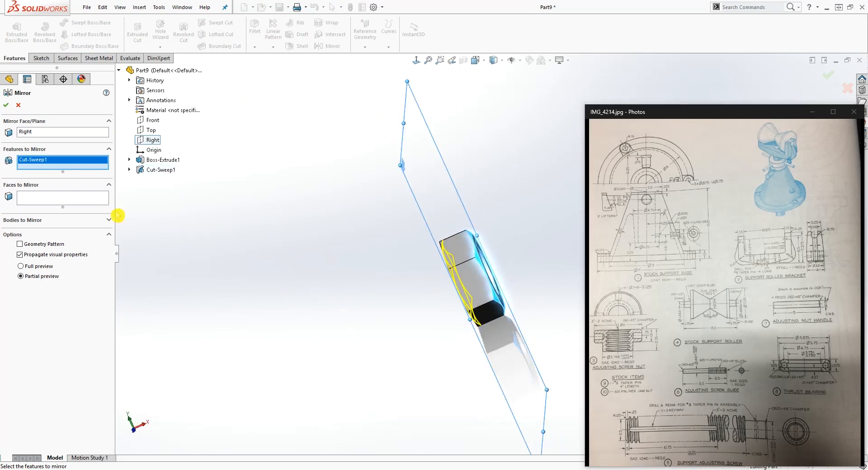
{"action": "left_click", "coordinate": [7, 107]}
Examine the nut's chamfered corners on both end faces from several angles
{"action": "middle_click_drag", "start_coordinate": [285, 192], "coordinate": [445, 294]}
{"action": "scroll", "coordinate": [523, 236], "scroll_direction": "down", "scroll_amount": 3}
{"action": "middle_click_drag", "start_coordinate": [523, 237], "coordinate": [164, 184]}
{"action": "left_click", "coordinate": [4, 193]}
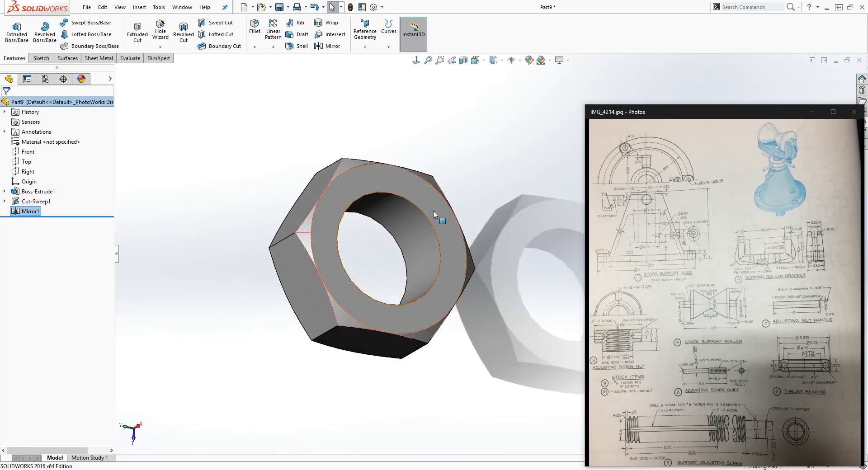
{"action": "scroll", "coordinate": [466, 234], "scroll_direction": "down", "scroll_amount": 2}
{"action": "middle_click_drag", "start_coordinate": [496, 273], "coordinate": [470, 232]}
{"action": "left_click", "coordinate": [512, 212]}
{"action": "scroll", "coordinate": [514, 216], "scroll_direction": "up", "scroll_amount": 2}
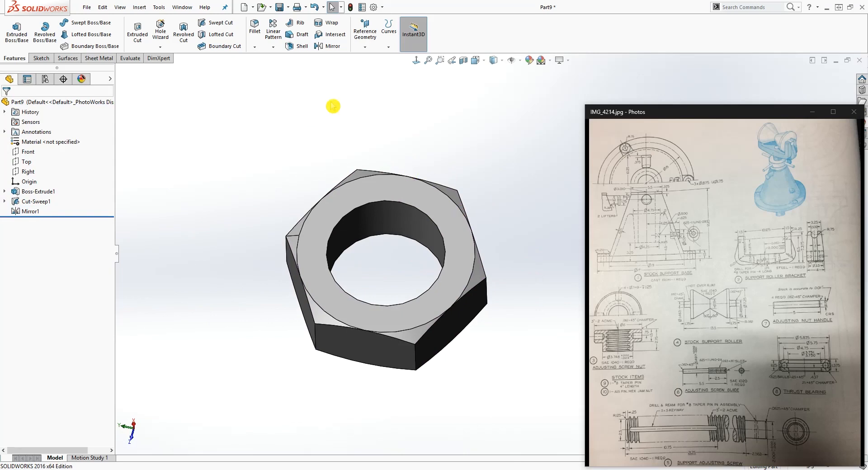
Save the part as "hex jam nut" in the New folder on the desktop
{"action": "left_click", "coordinate": [280, 7]}
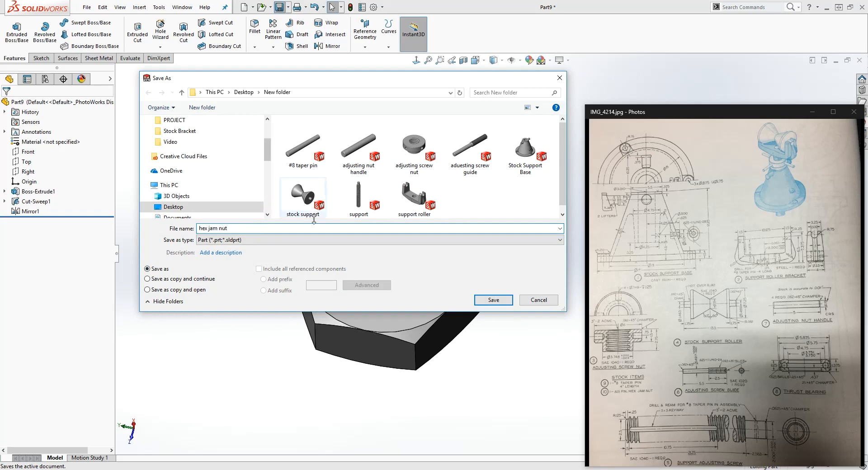
{"action": "left_click", "coordinate": [493, 300]}
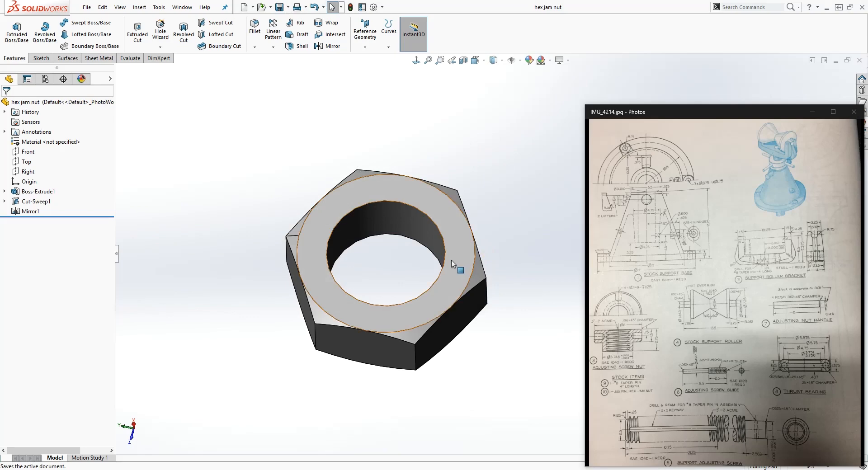
{"action": "middle_click_drag", "start_coordinate": [459, 274], "coordinate": [527, 186]}
{"action": "middle_click_drag", "start_coordinate": [486, 323], "coordinate": [466, 293]}
{"action": "scroll", "coordinate": [457, 287], "scroll_direction": "up", "scroll_amount": 2}
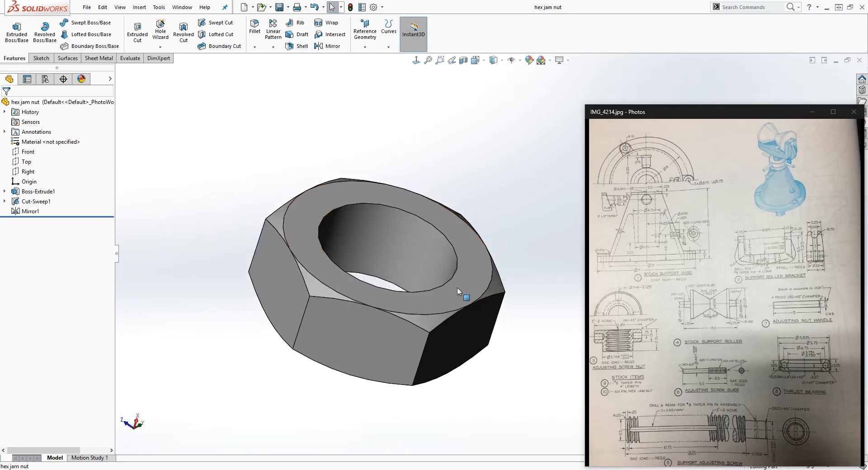
{"action": "middle_click_drag", "start_coordinate": [448, 289], "coordinate": [473, 253]}
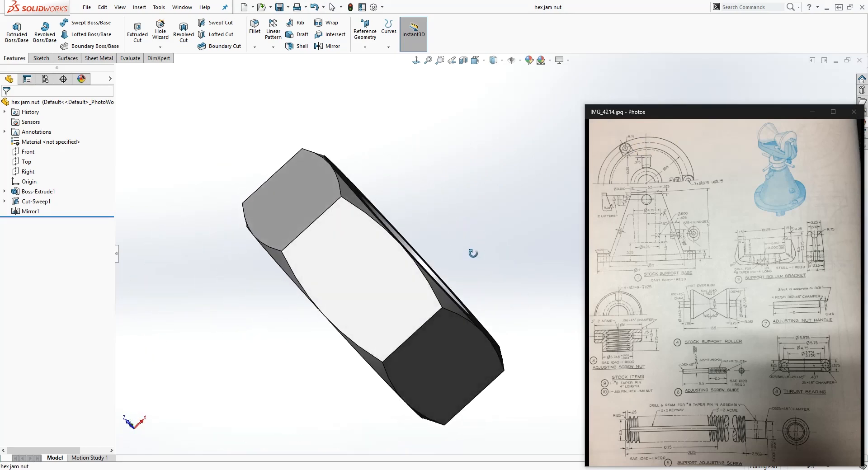
{"action": "middle_click_drag", "start_coordinate": [445, 212], "coordinate": [429, 217]}
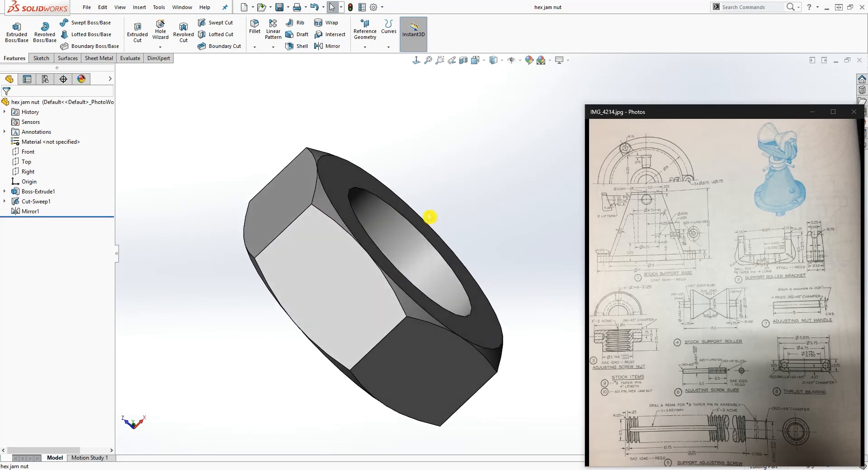